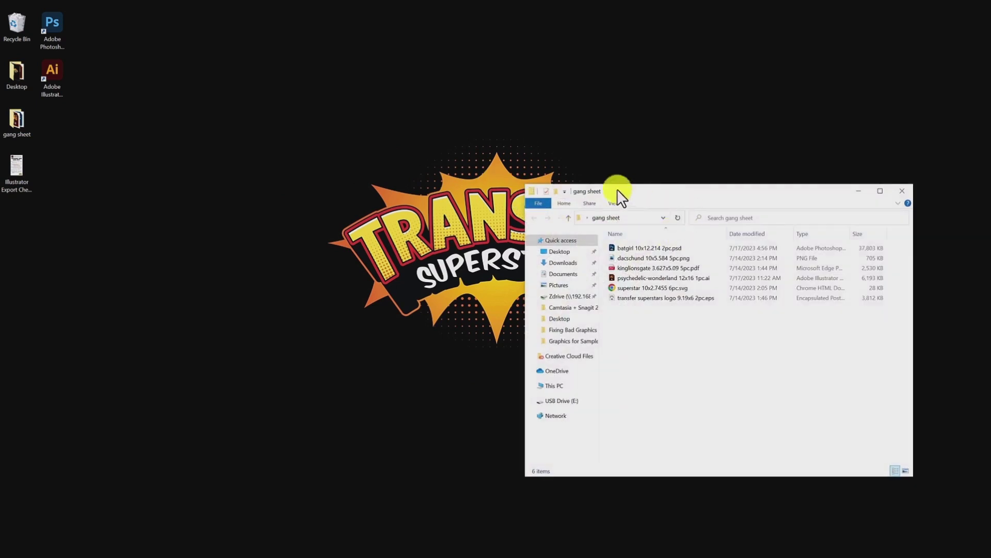
Step: Launch Adobe Illustrator alongside the gang sheet folder window and open the settings for a new document
left_click_drag(695, 190, 283, 164)
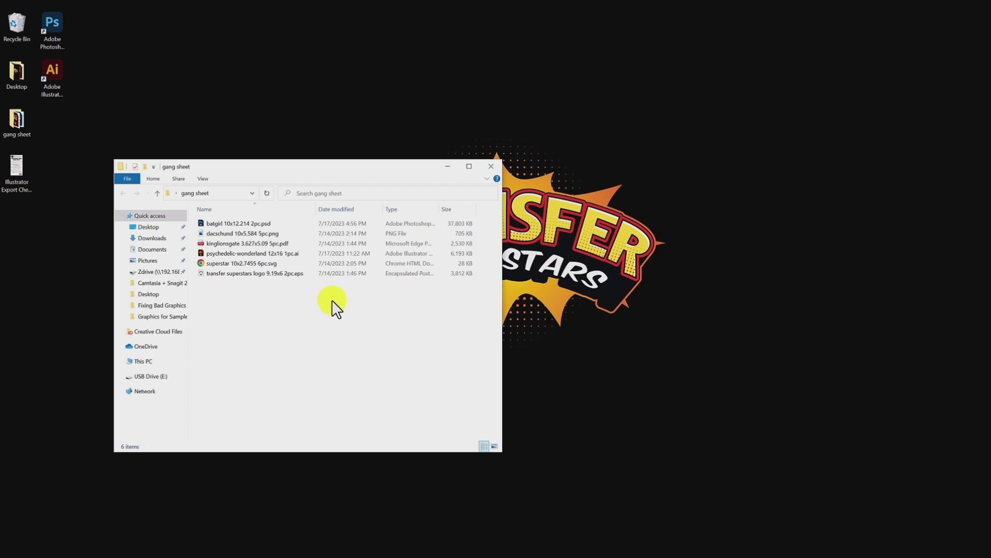
left_click_drag(326, 167, 312, 106)
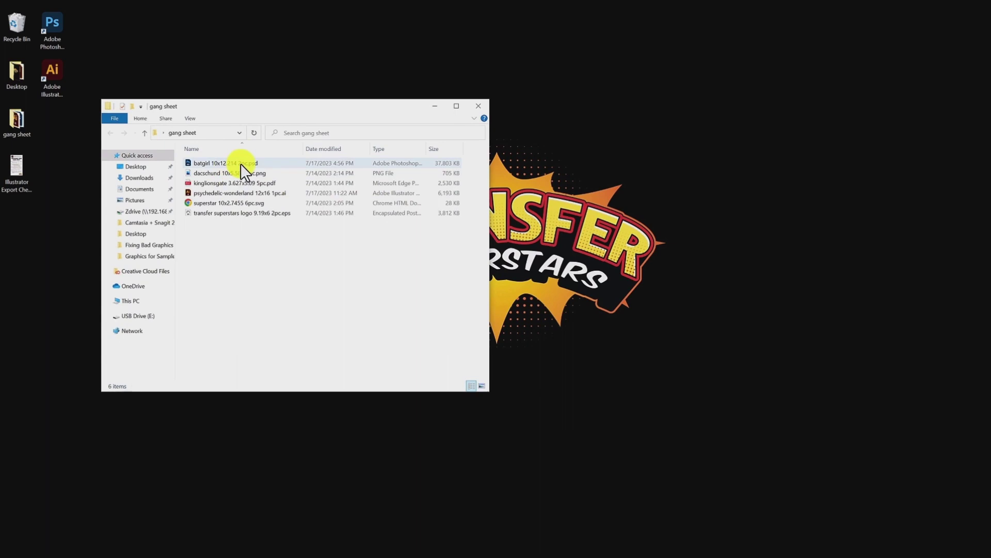
double_click(61, 82)
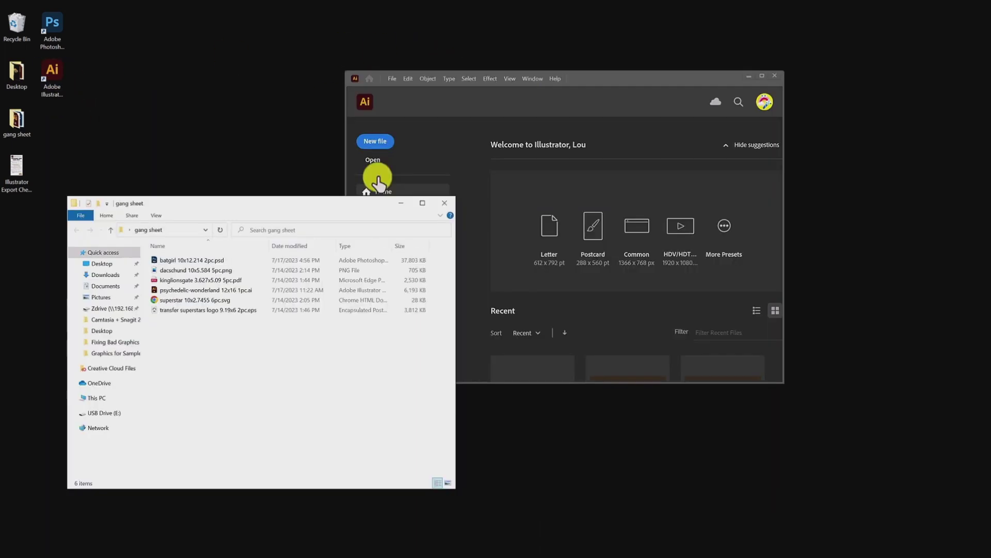
left_click_drag(633, 78, 531, 69)
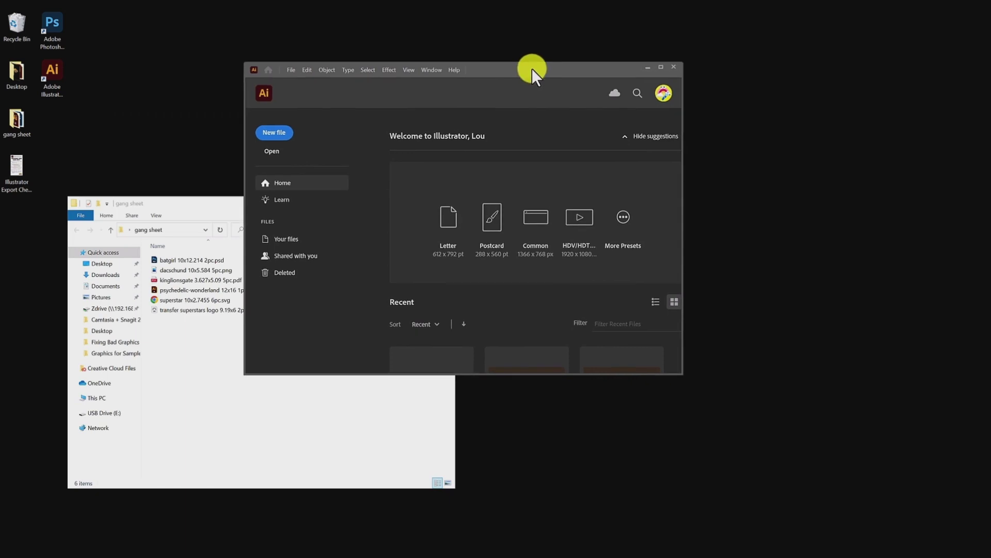
left_click(623, 226)
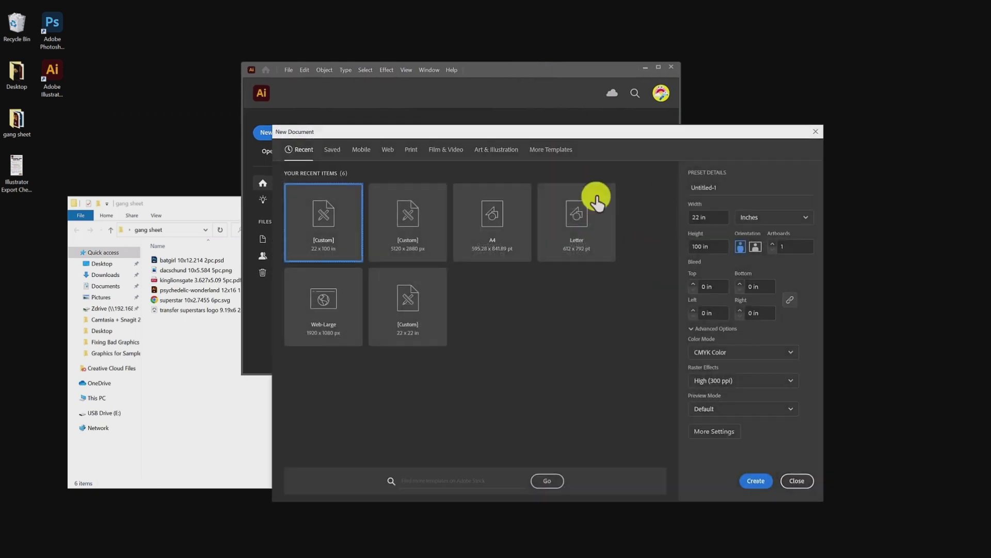
Step: Create a 22 × 100 in portrait document measured in inches, with CMYK color mode and 300 ppi raster effects
left_click(717, 219)
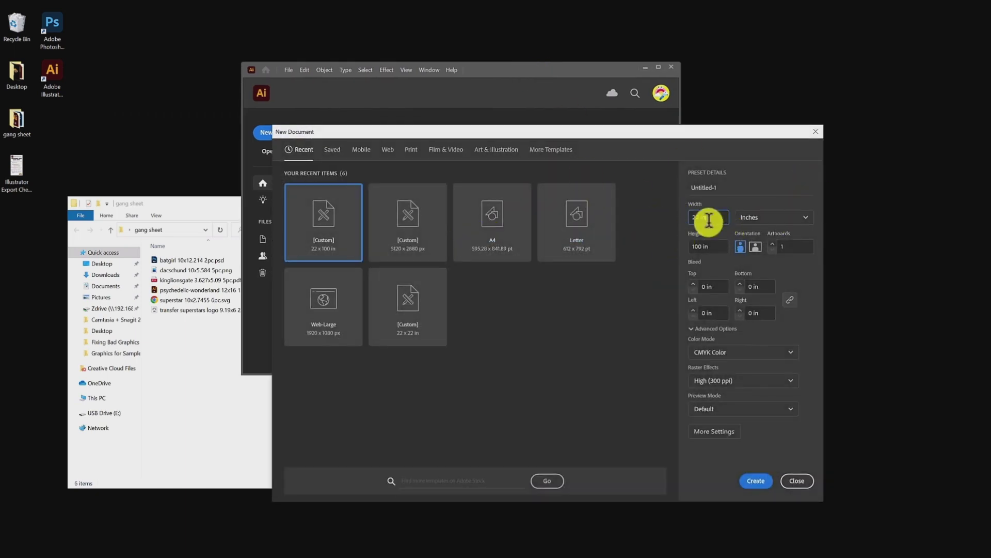
left_click(754, 218)
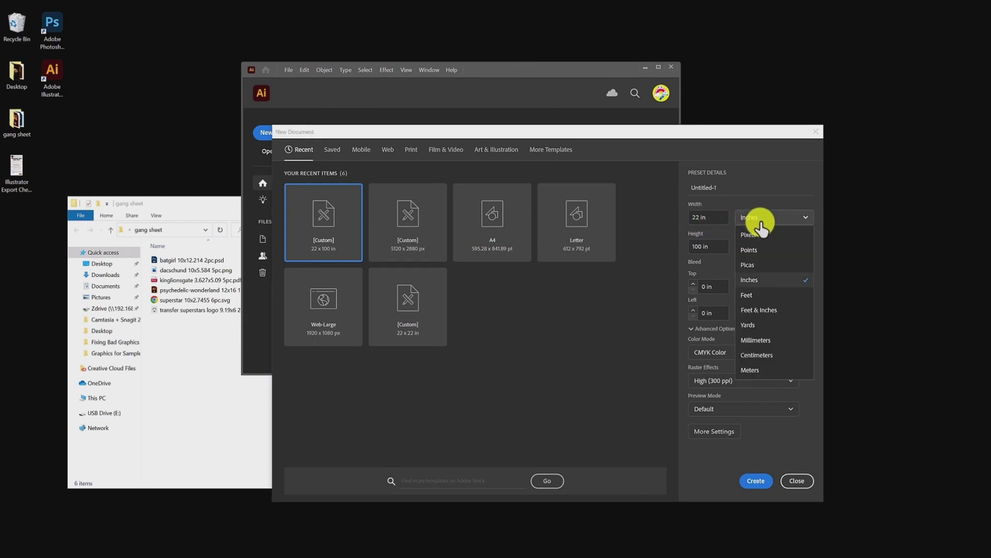
left_click(759, 221)
left_click(713, 249)
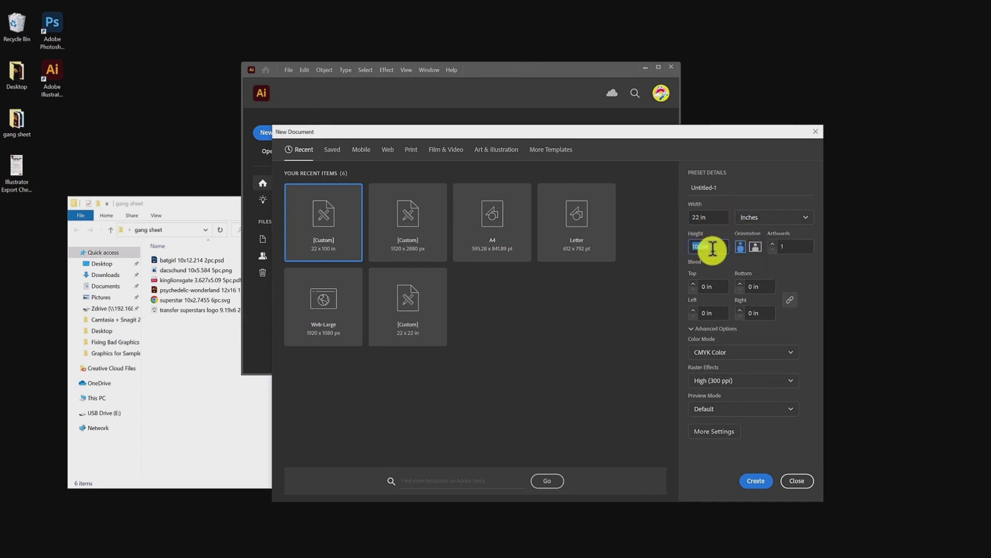
left_click(713, 249)
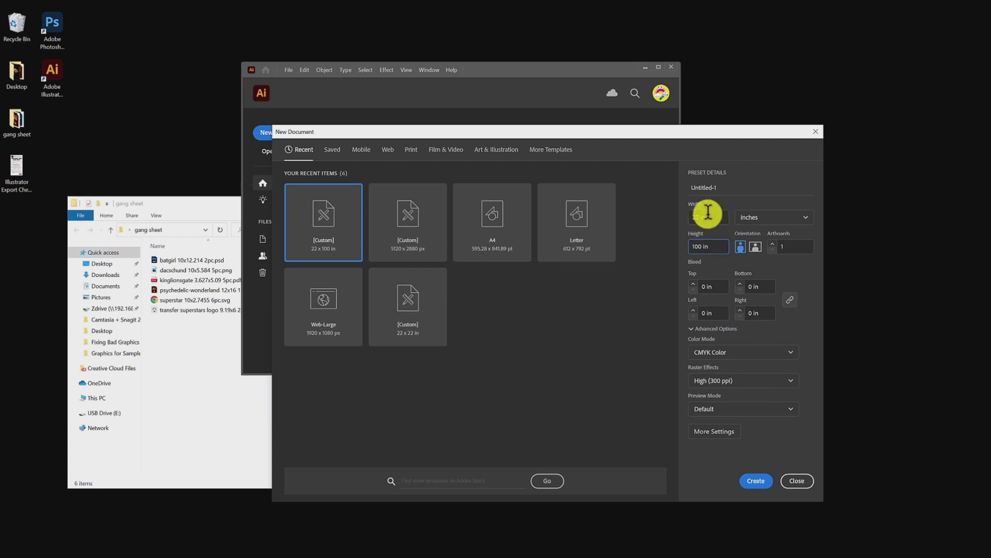
left_click(731, 349)
left_click(723, 357)
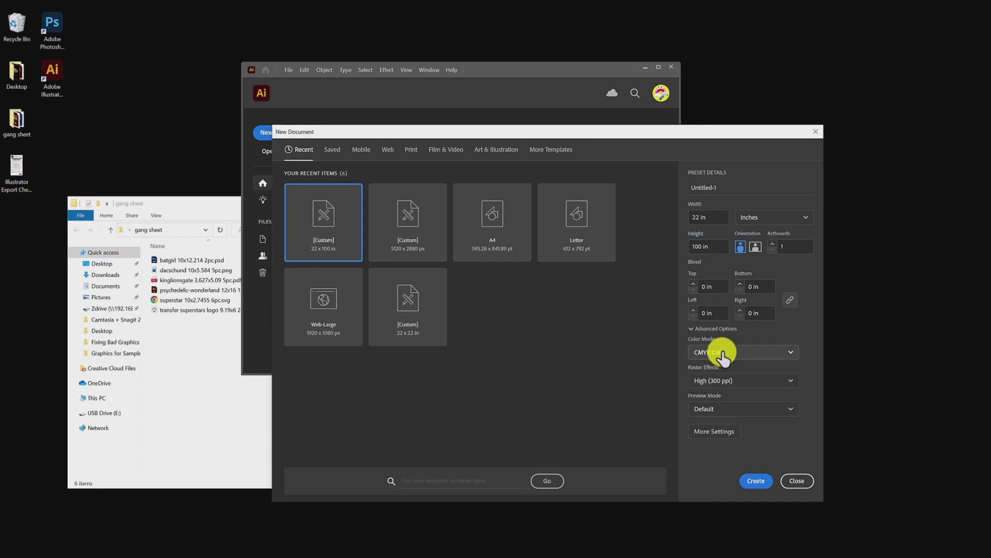
left_click(729, 383)
left_click(730, 400)
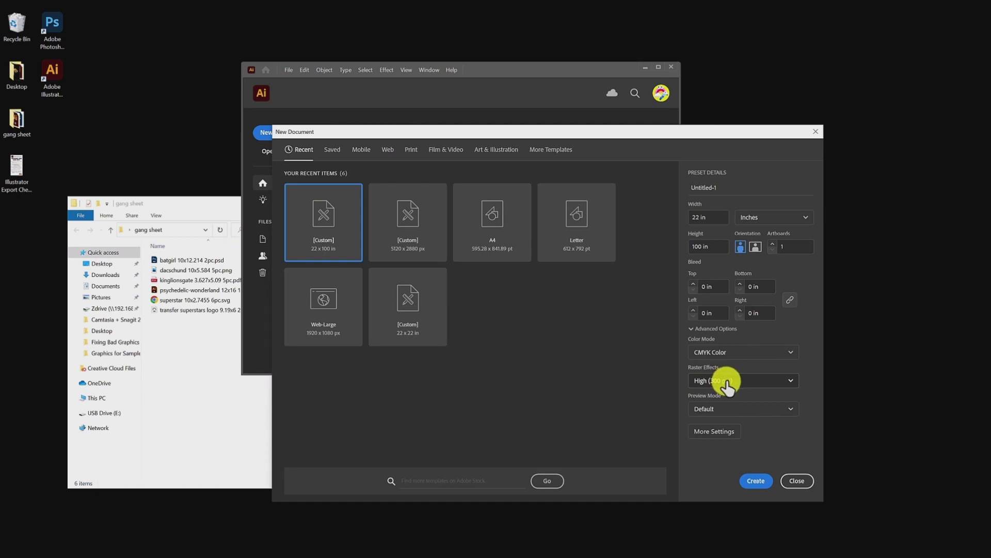
left_click(758, 481)
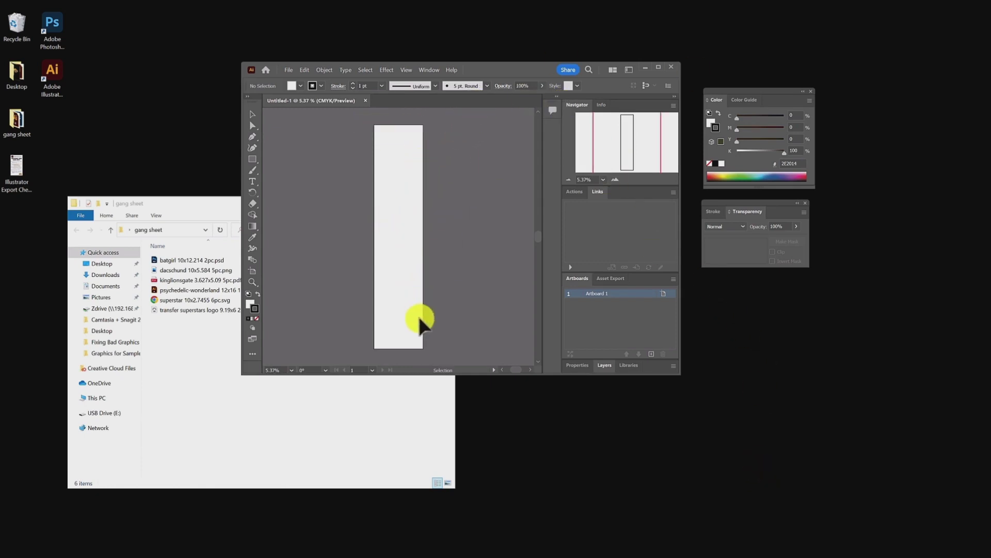
Step: Maximize the workspace and check the document raster effects settings for color model and resolution
double_click(531, 66)
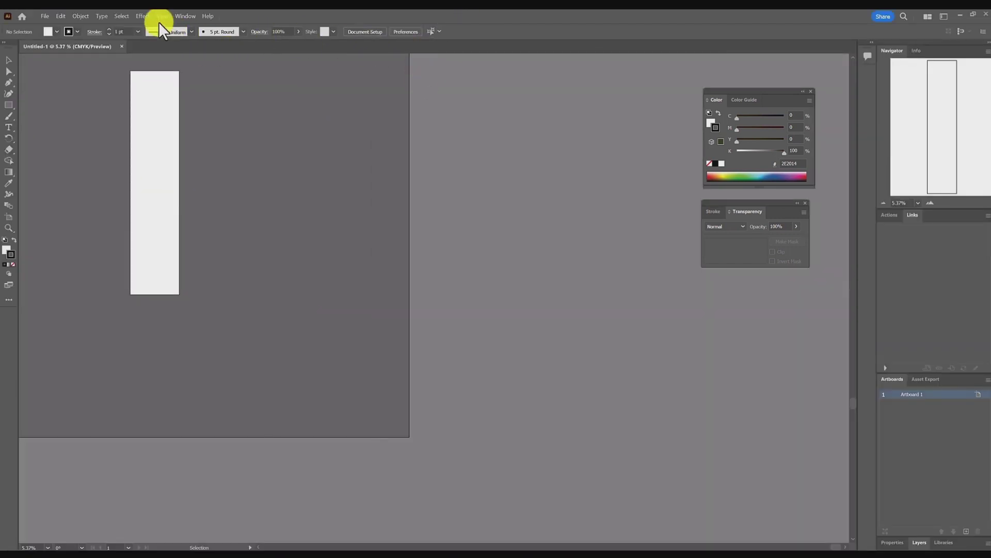
left_click(140, 16)
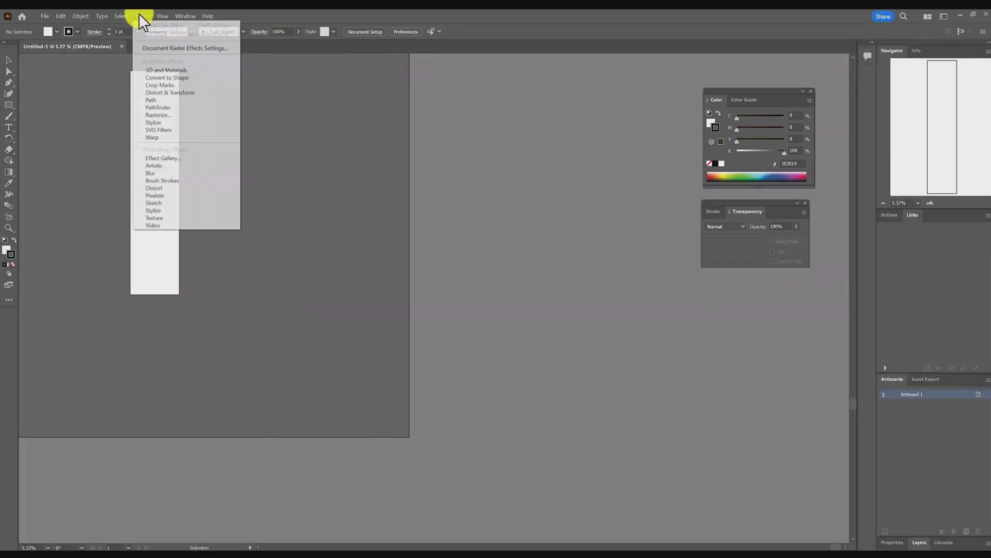
left_click(165, 48)
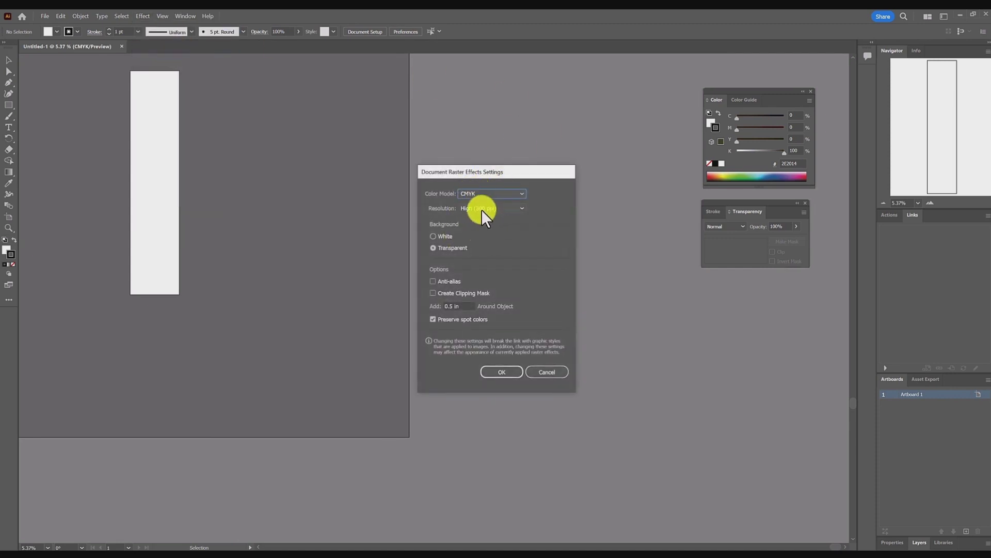
left_click(547, 372)
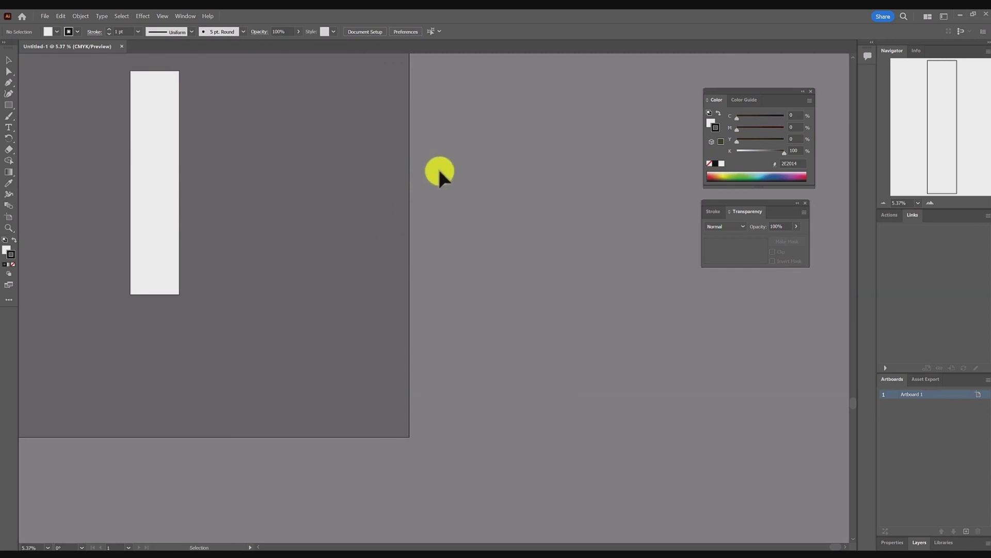
key("ctrl+0")
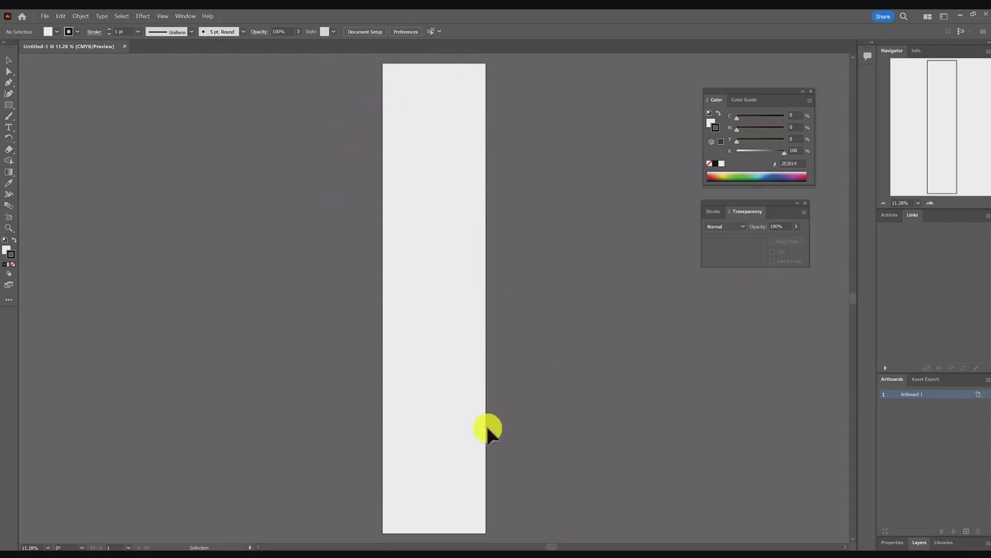
Step: Assign the Uncoated FOGRA29 (ISO 12647-2:2004) color profile to the document explicitly instead of using the working CMYK option
left_click(47, 20)
mouse_move(61, 16)
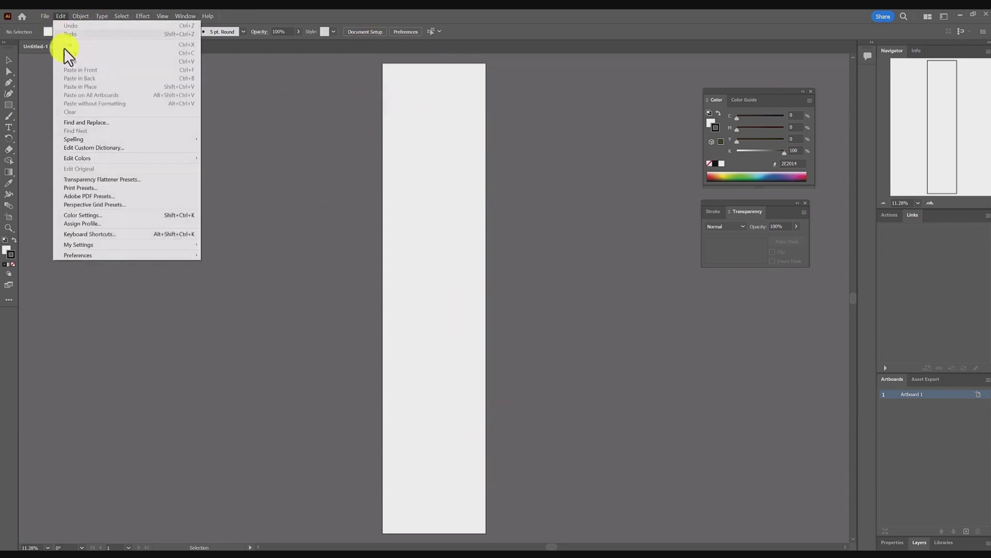
left_click(90, 223)
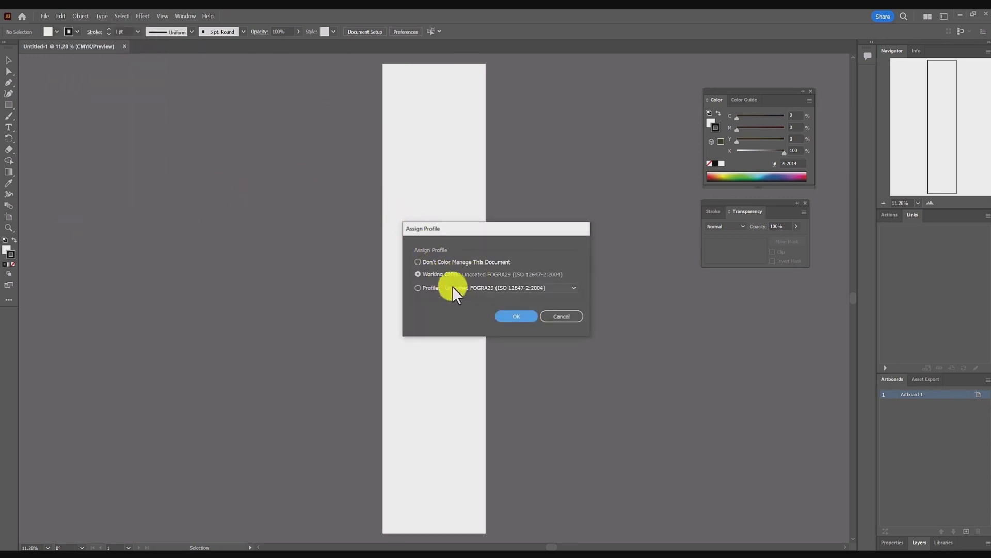
left_click(429, 288)
left_click(476, 290)
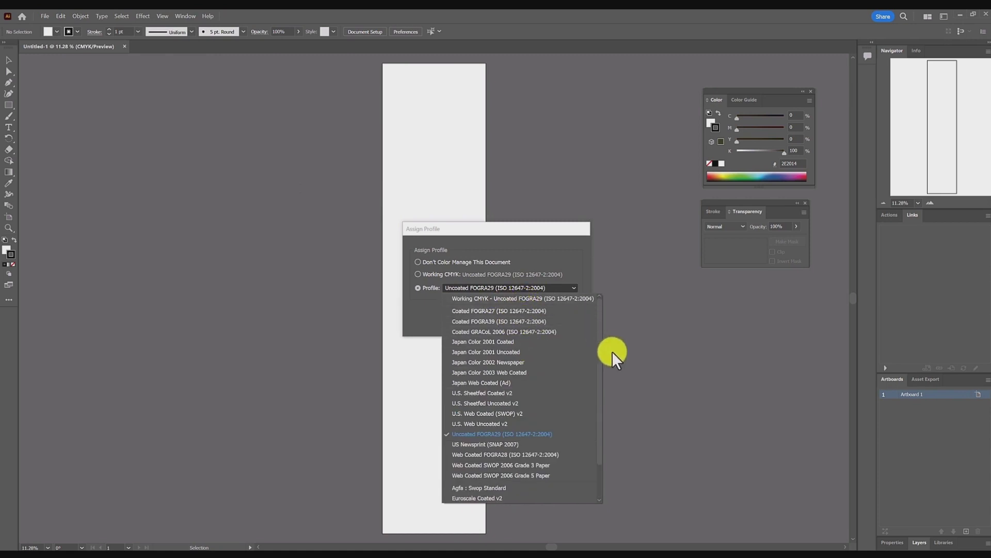
left_click(510, 321)
left_click(515, 317)
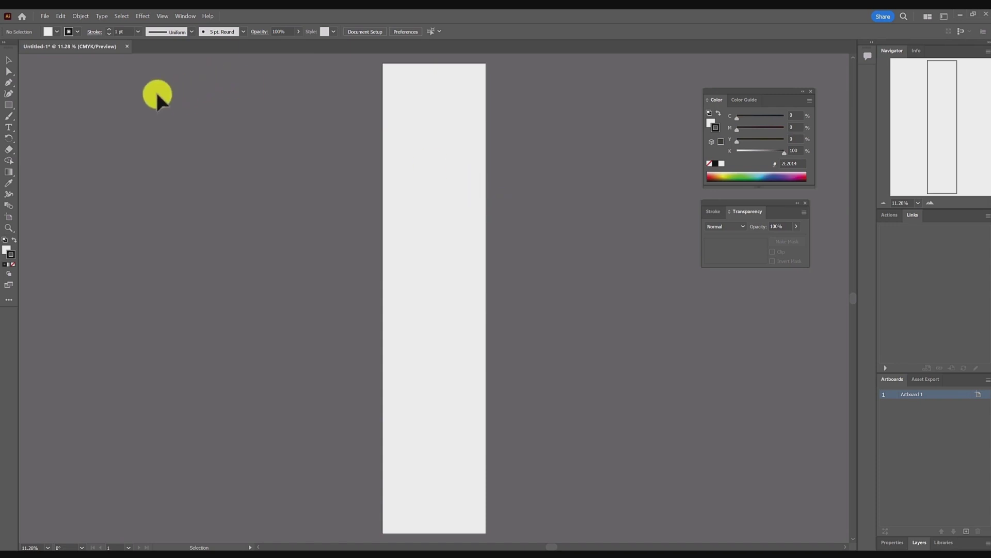
Step: Switch to the workspace layout containing the Actions panel and show the Navigator, Links, Artboards and Layers panels
left_click(178, 16)
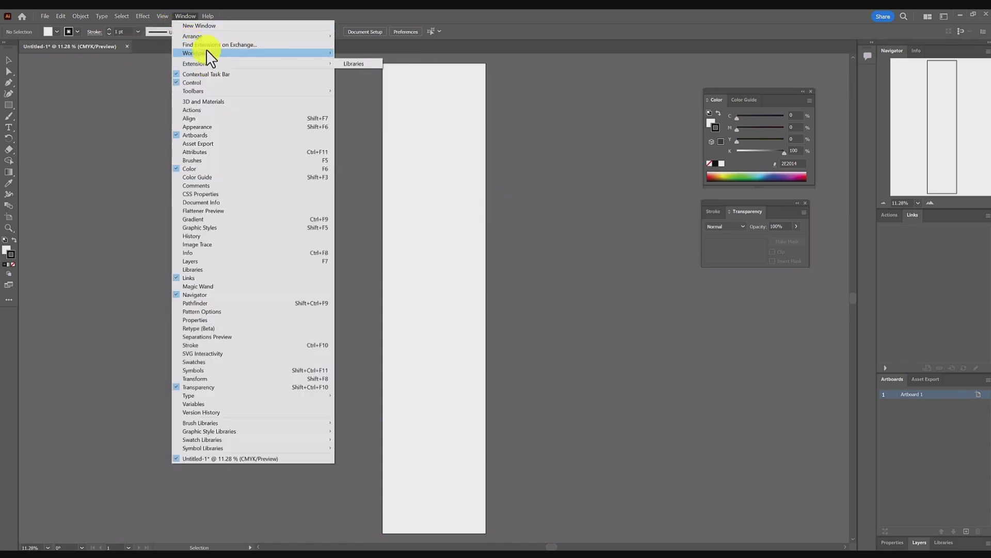
left_click(354, 64)
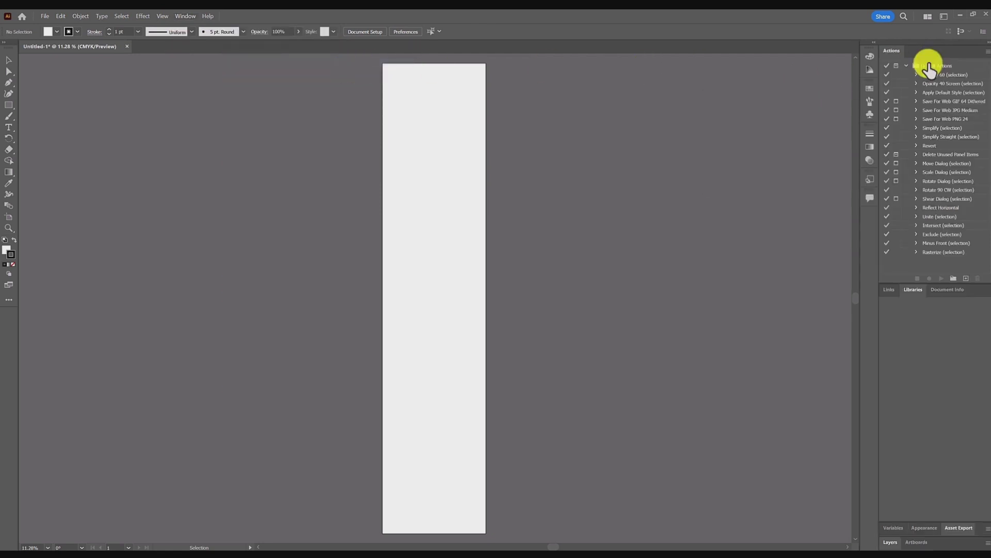
left_click(183, 15)
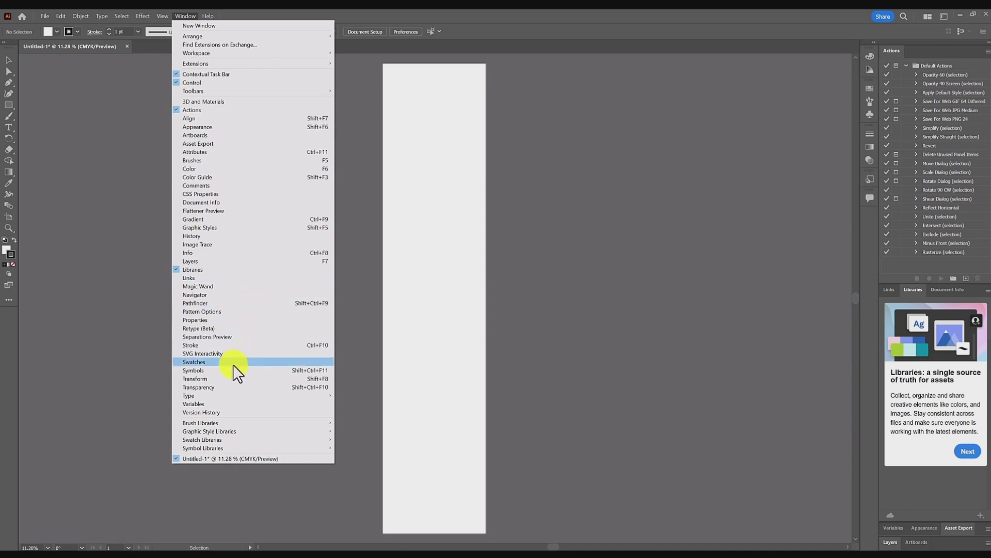
left_click(199, 295)
left_click(187, 16)
left_click(206, 279)
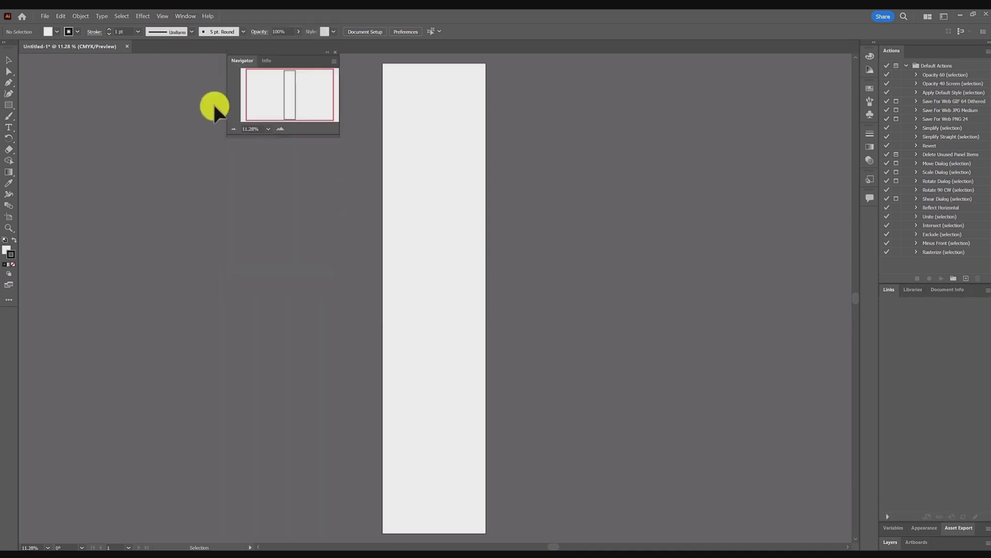
left_click(188, 16)
left_click(200, 134)
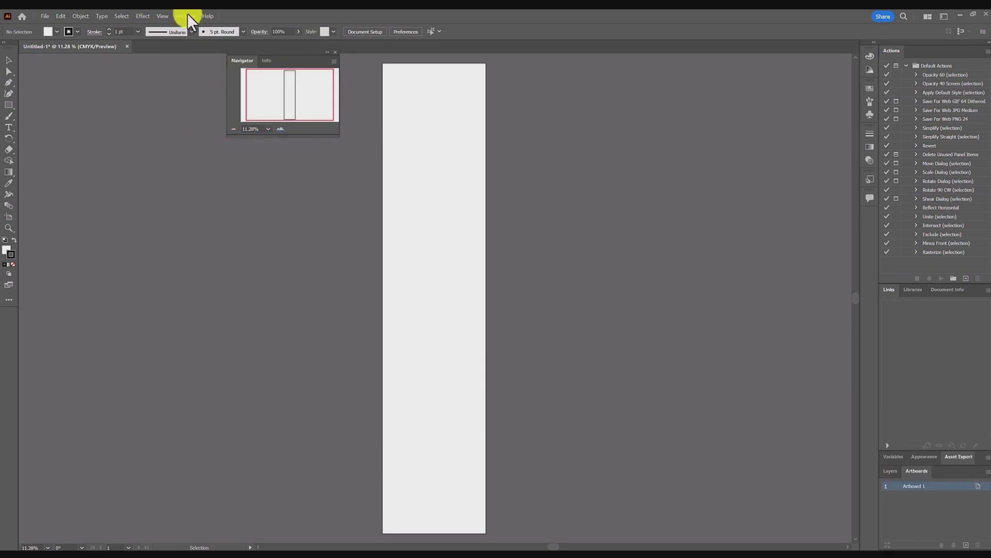
left_click(187, 15)
left_click(215, 253)
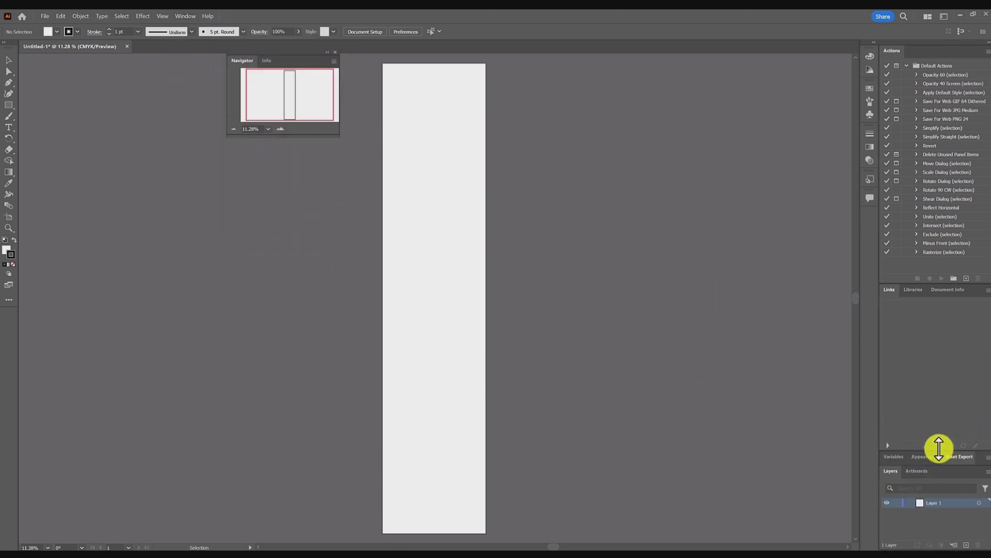
Step: Adjust the heights of the docked panels and close the Actions panel
left_click_drag(938, 449, 923, 349)
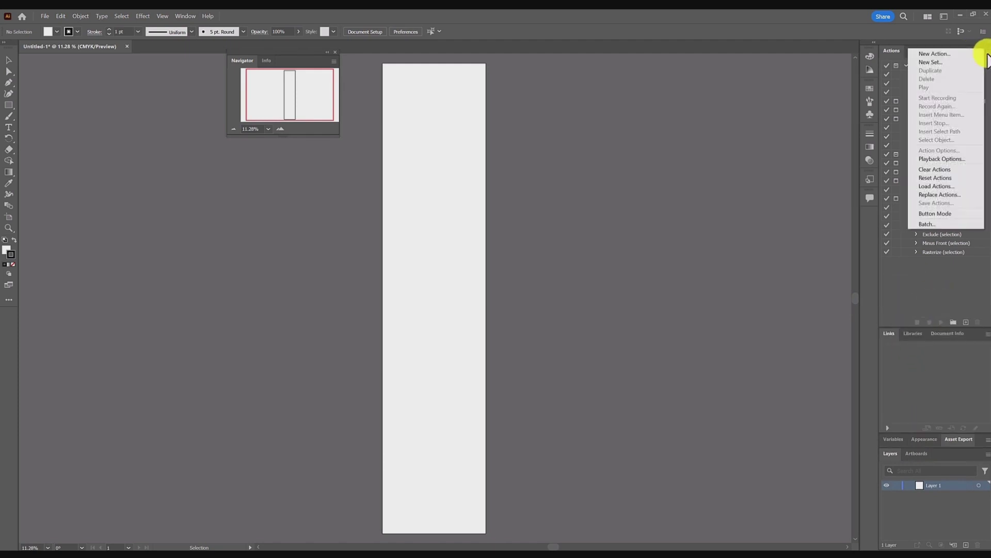
left_click(988, 52)
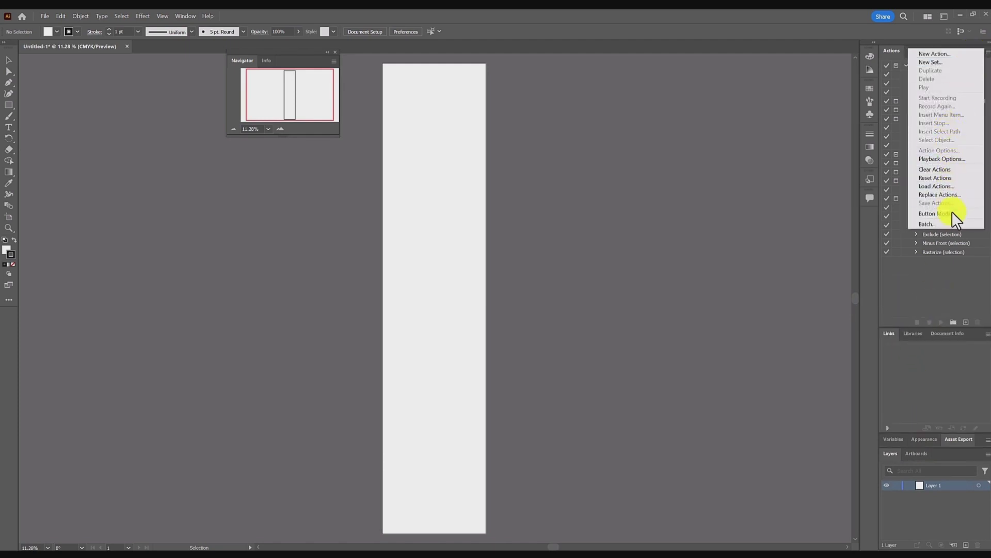
left_click(901, 49)
right_click(897, 47)
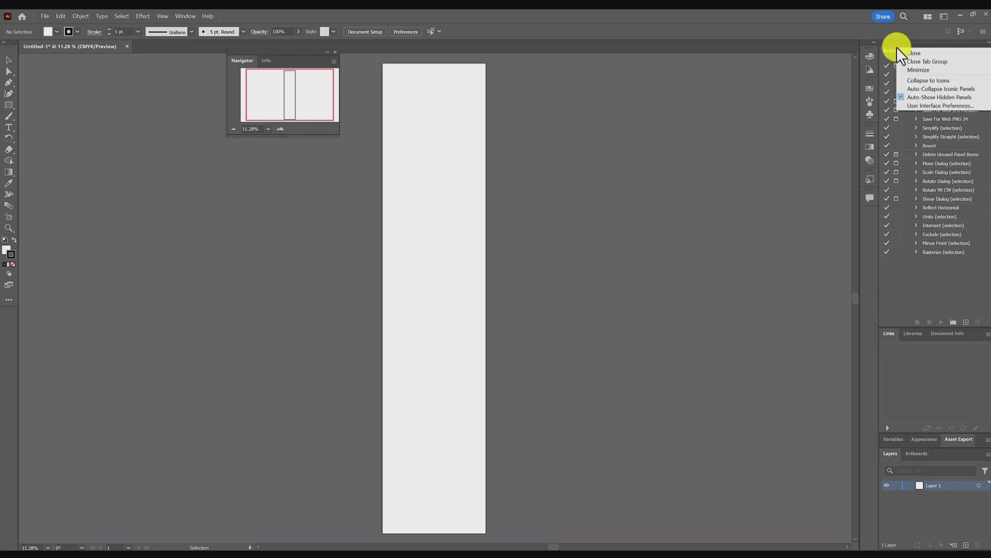
left_click(906, 52)
Step: Show the Navigator panel again and dock it above the Links panel group
left_click(185, 16)
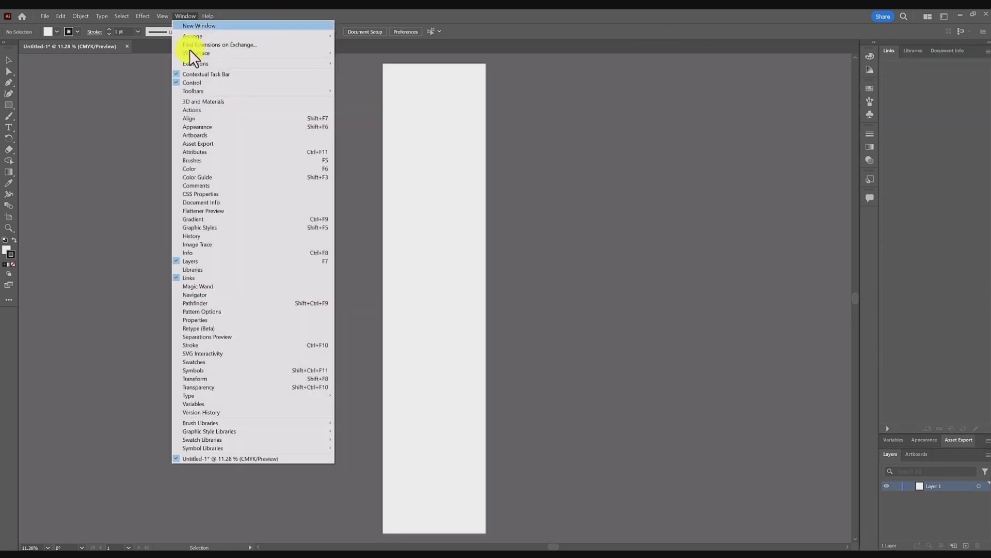
left_click(213, 296)
left_click_drag(287, 50, 903, 45)
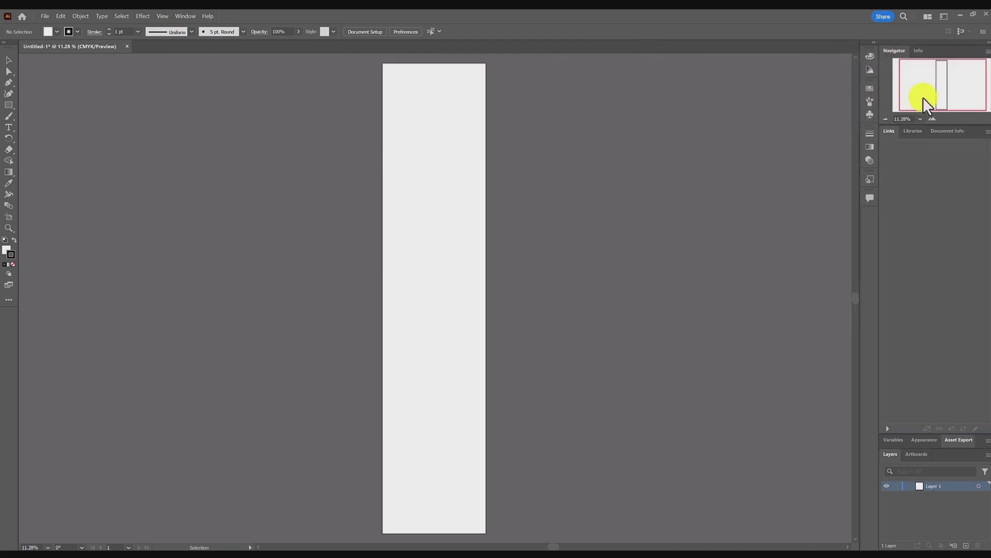
Step: Enlarge the Layers panel area and close the Asset Export panel above it
left_click_drag(943, 435, 970, 271)
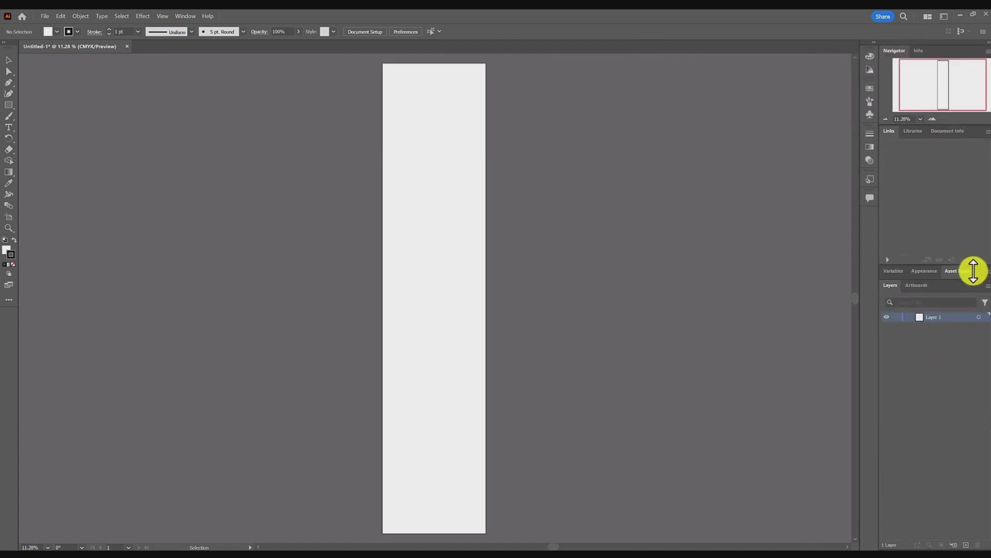
left_click(978, 272)
left_click(974, 327)
right_click(958, 275)
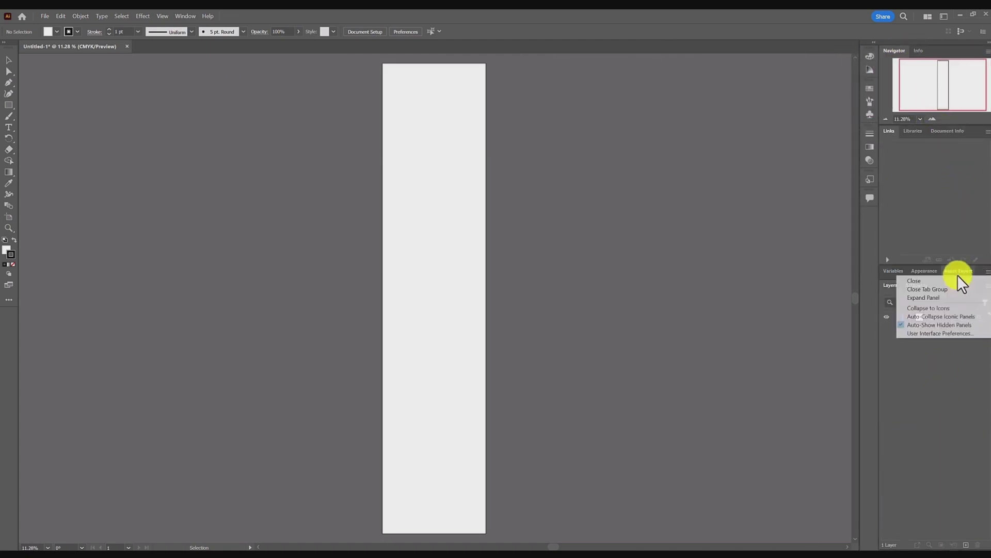
left_click(944, 281)
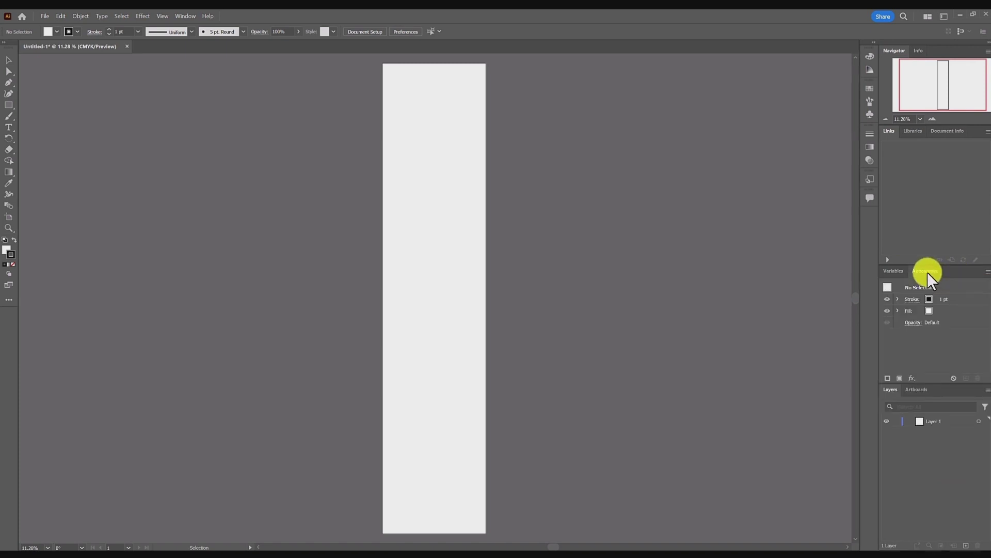
Step: Close the Appearance and Variables panels and dock the Artboards panel as its own group above the Layers panel
right_click(927, 271)
left_click(926, 277)
right_click(897, 269)
left_click(902, 274)
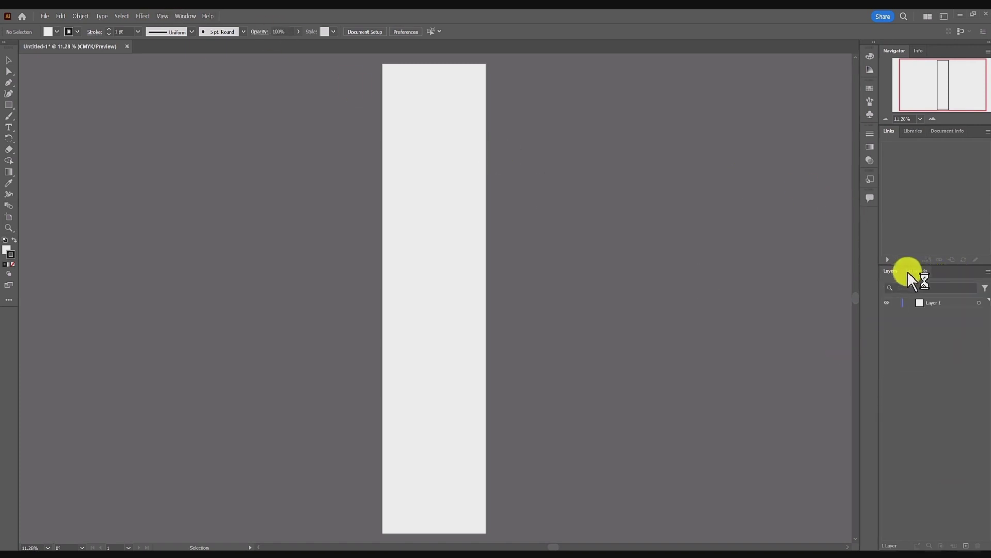
mouse_move(910, 271)
left_mouse_down()
mouse_move(915, 248)
mouse_move(886, 187)
mouse_move(663, 211)
mouse_move(850, 263)
mouse_move(910, 262)
left_mouse_up()
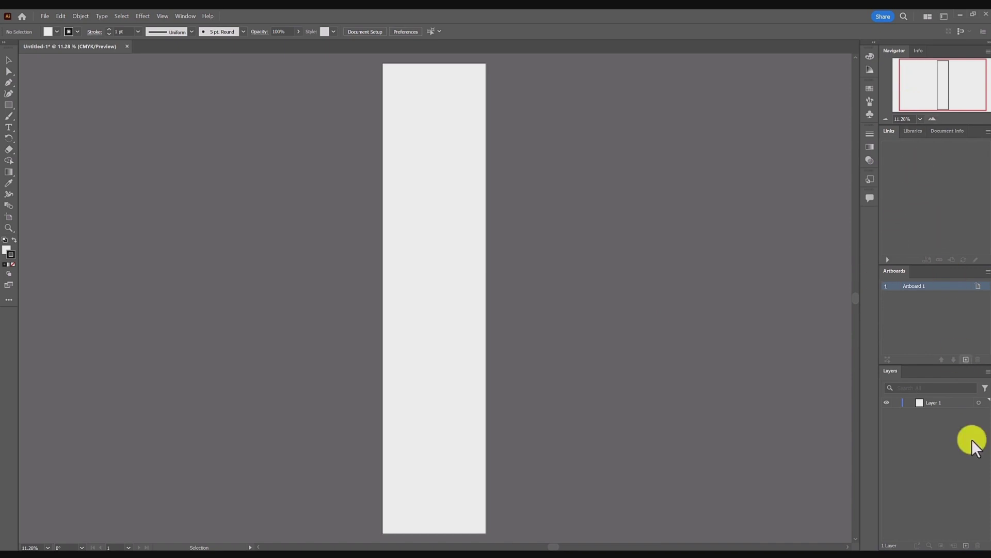
Step: Save the current panel arrangement as a new workspace named DTF
left_click(179, 16)
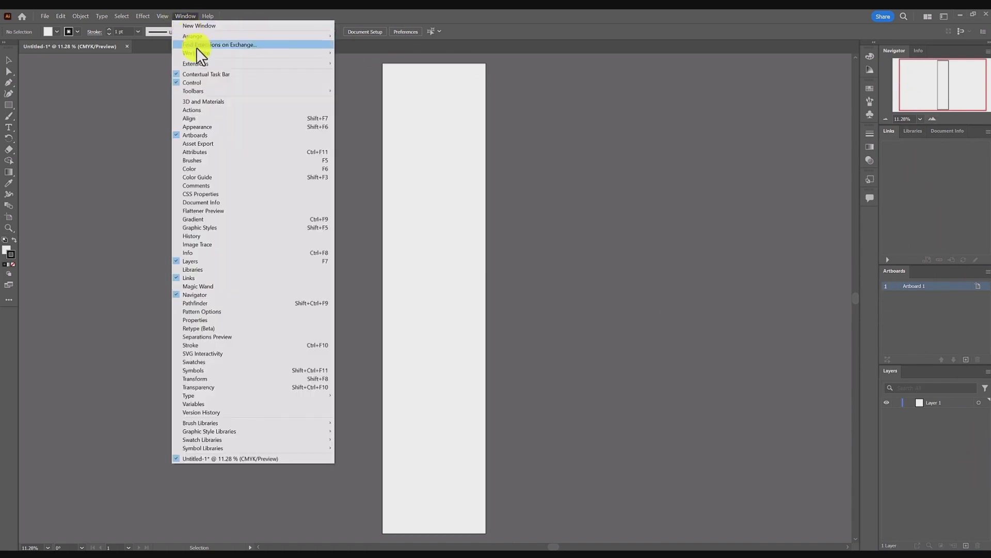
mouse_move(200, 53)
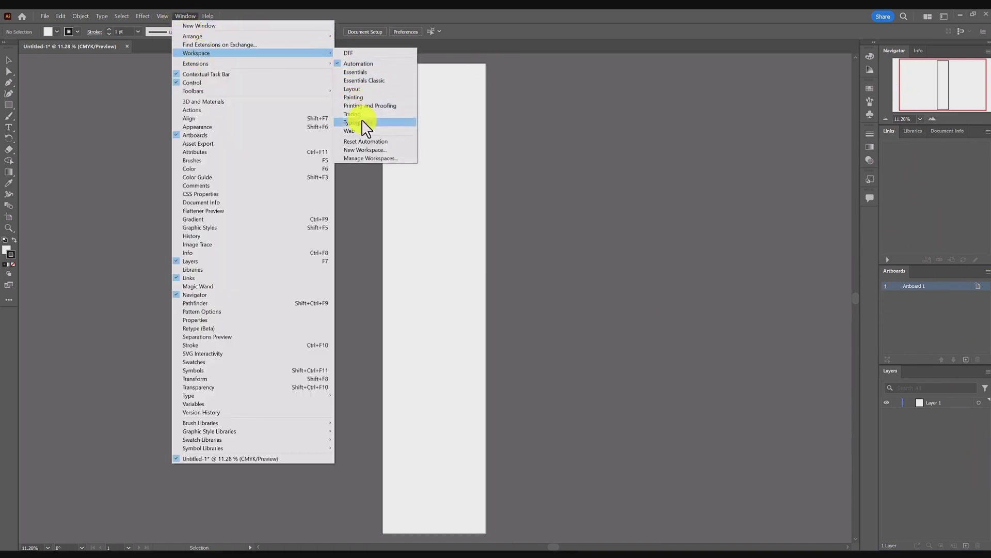
left_click(372, 150)
type("DTF")
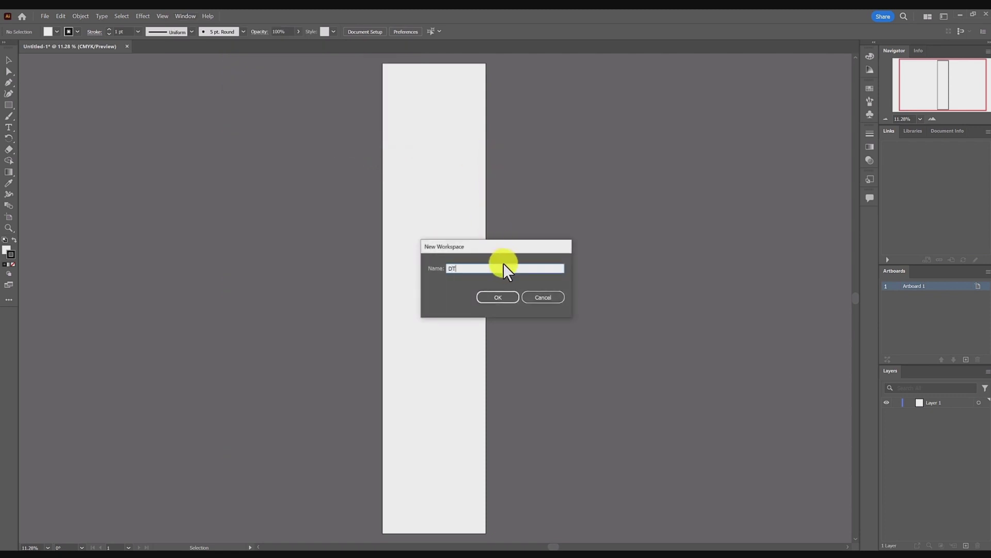
left_click(496, 295)
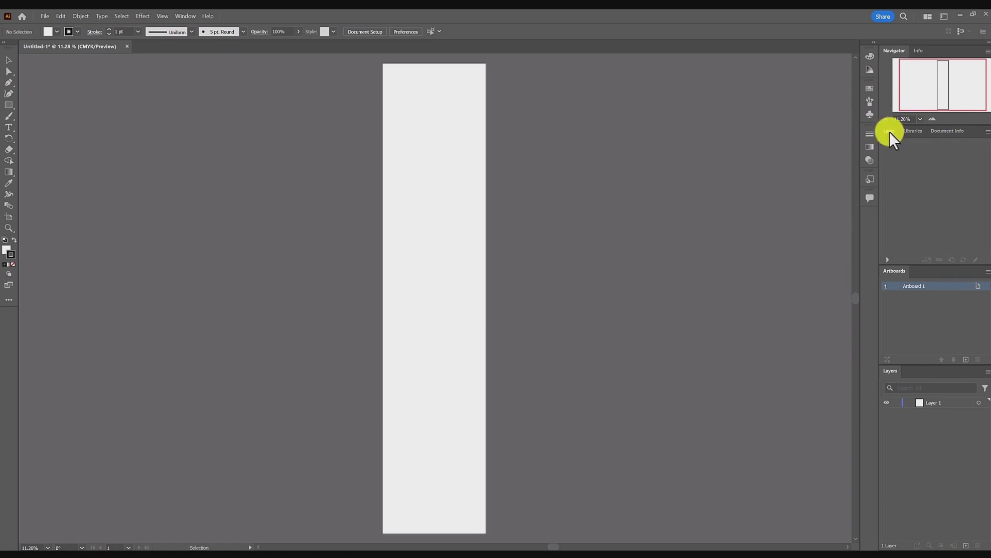
Step: Try out the Automation workspace and the Printing and Proofing workspace
left_click(186, 16)
mouse_move(197, 92)
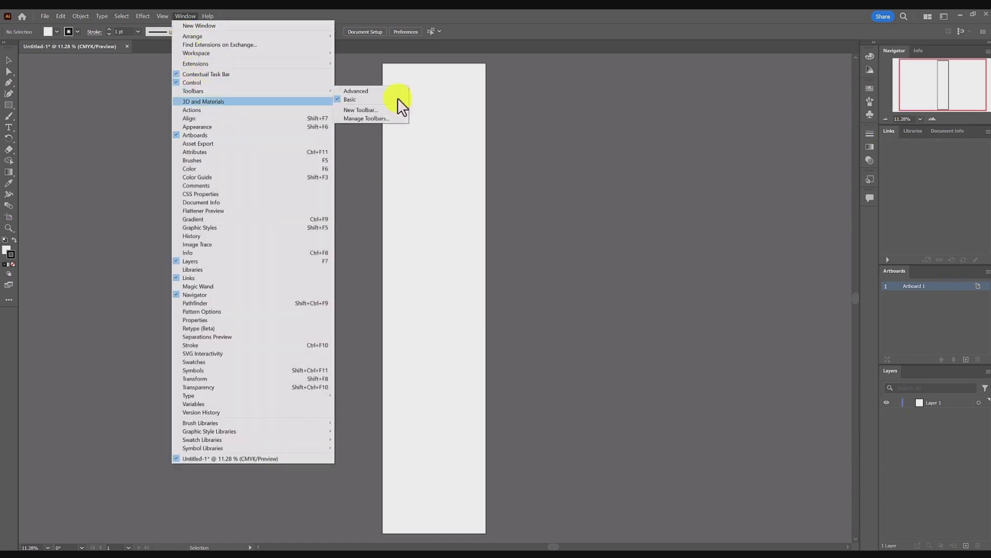
mouse_move(230, 53)
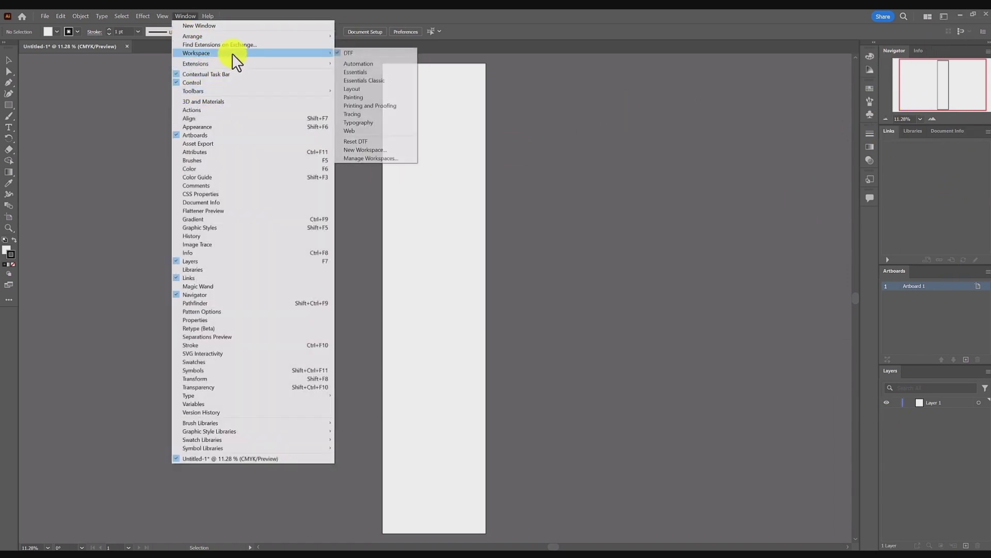
left_click(377, 64)
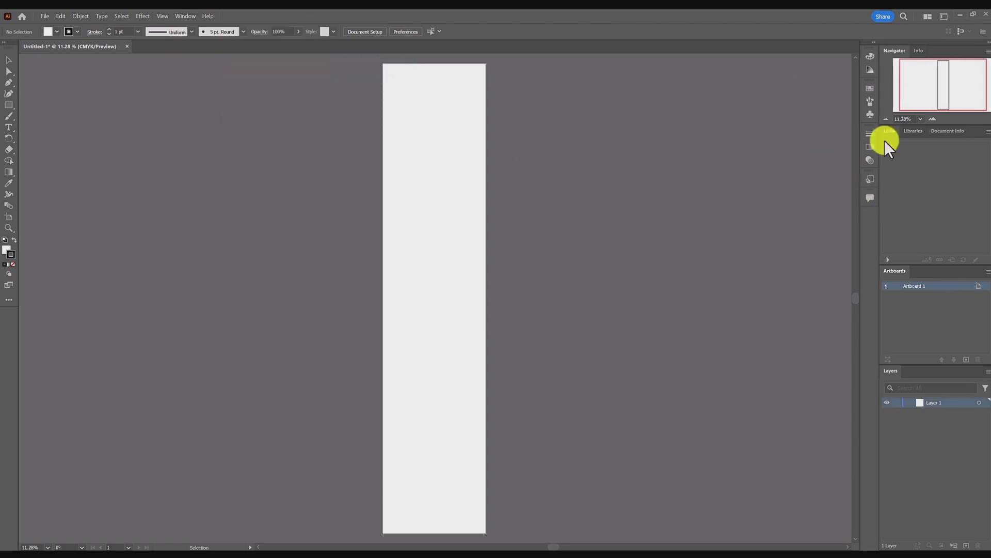
left_click(188, 17)
mouse_move(217, 53)
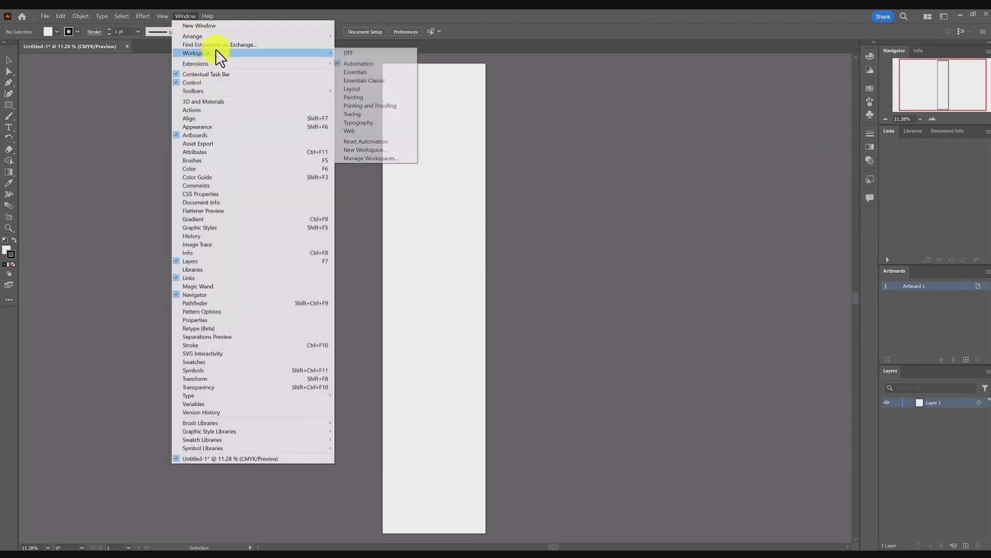
left_click(354, 106)
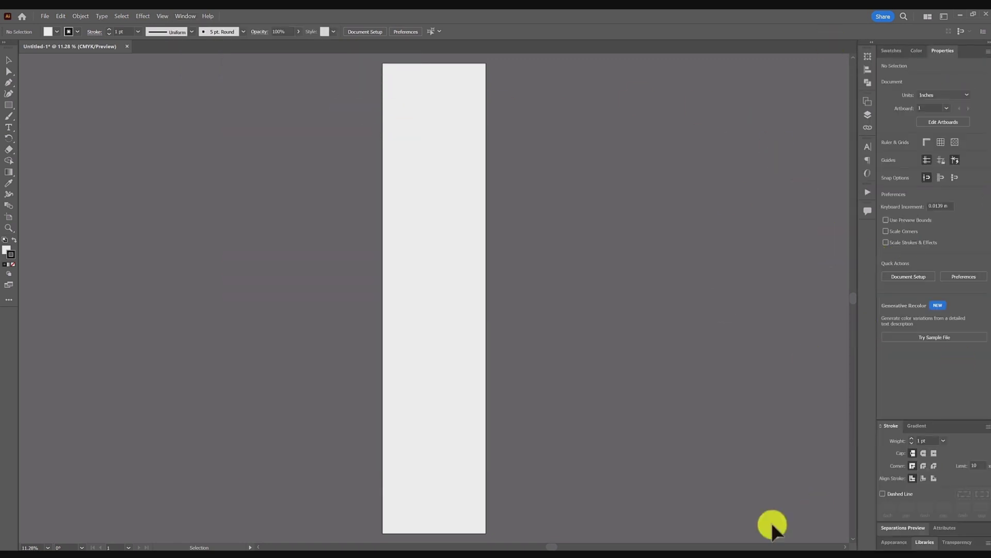
Step: Switch back to the saved DTF workspace
left_click(197, 15)
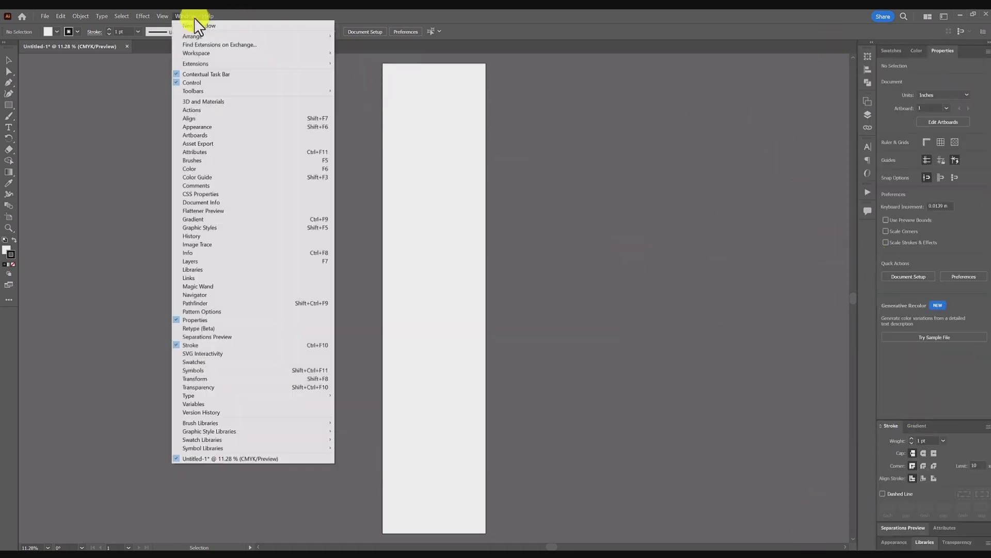
mouse_move(285, 53)
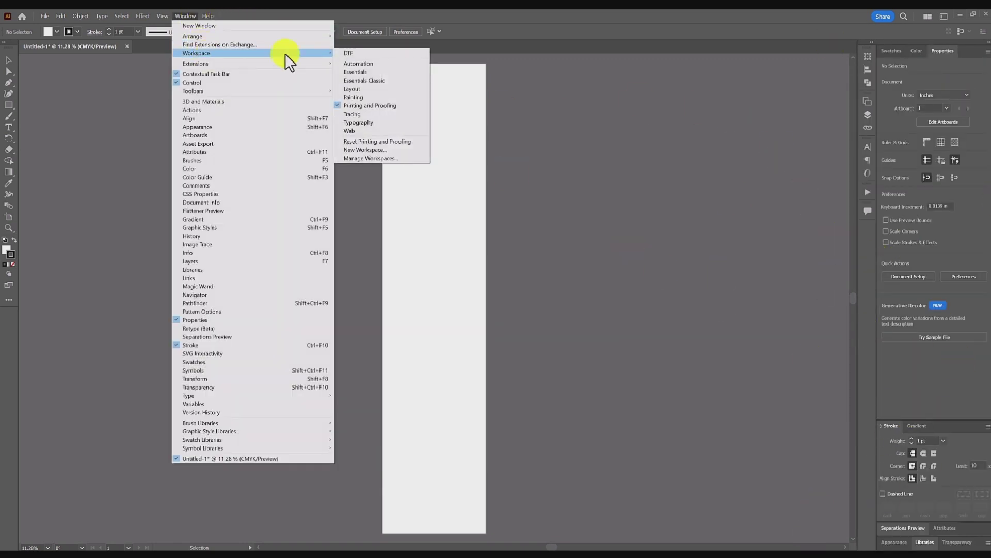
left_click(348, 53)
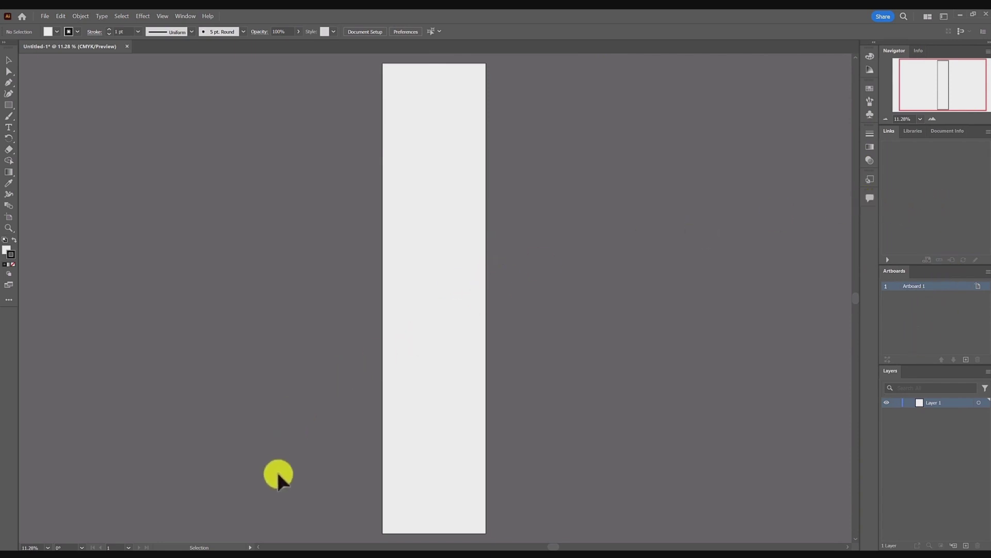
Step: Restore the Illustrator window to a smaller size, reposition it, and bring the gang sheet folder window in front of it
left_click(972, 14)
left_click_drag(793, 20, 718, 113)
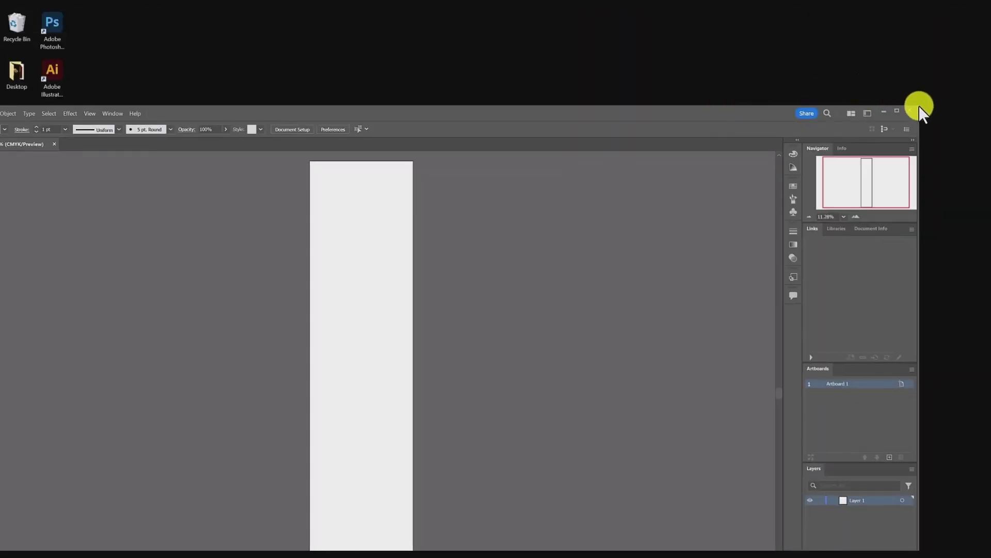
left_click_drag(918, 107, 602, 201)
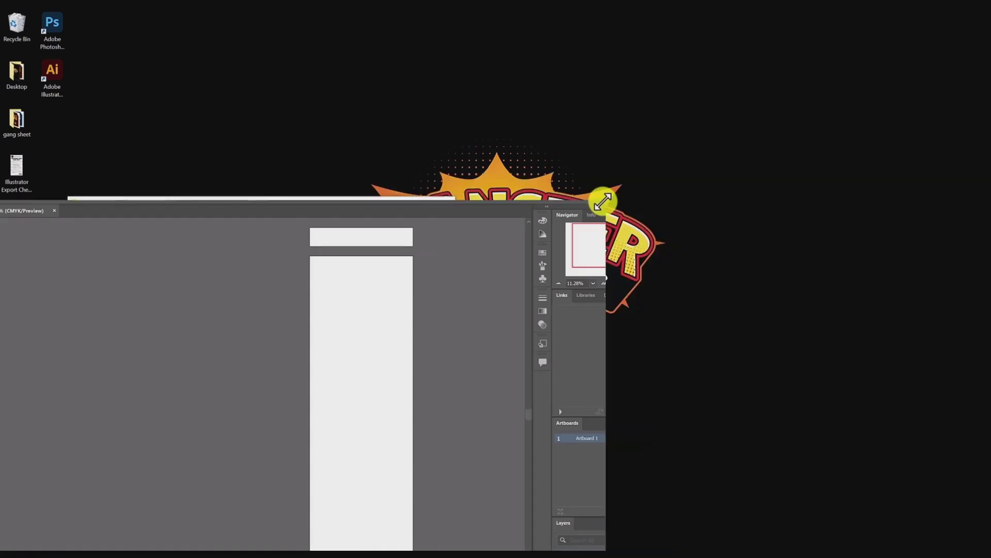
left_click_drag(433, 209, 730, 63)
left_click(150, 206)
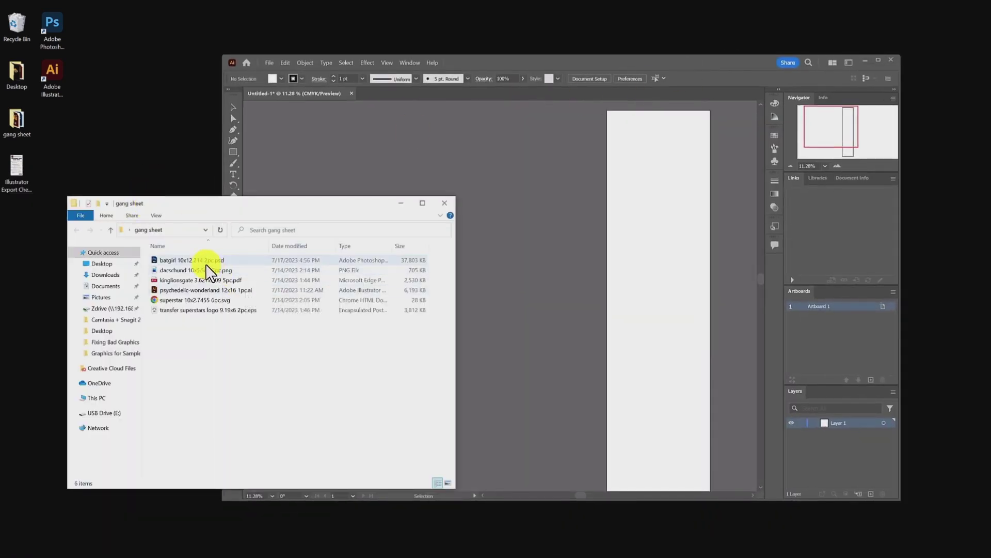
Step: Place batgirl 10x12.214 2pc.psd and dacschund 10x5.584 5pc.png from the gang sheet folder on the canvas beside the artboard
left_click_drag(248, 345, 161, 256)
left_click(263, 327)
left_click_drag(217, 269, 434, 142)
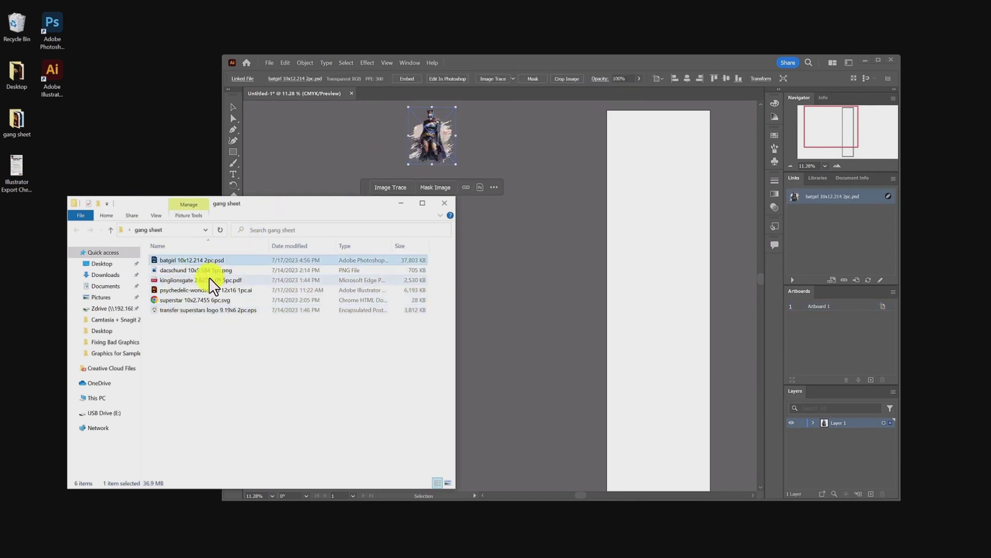
left_click_drag(215, 270, 499, 132)
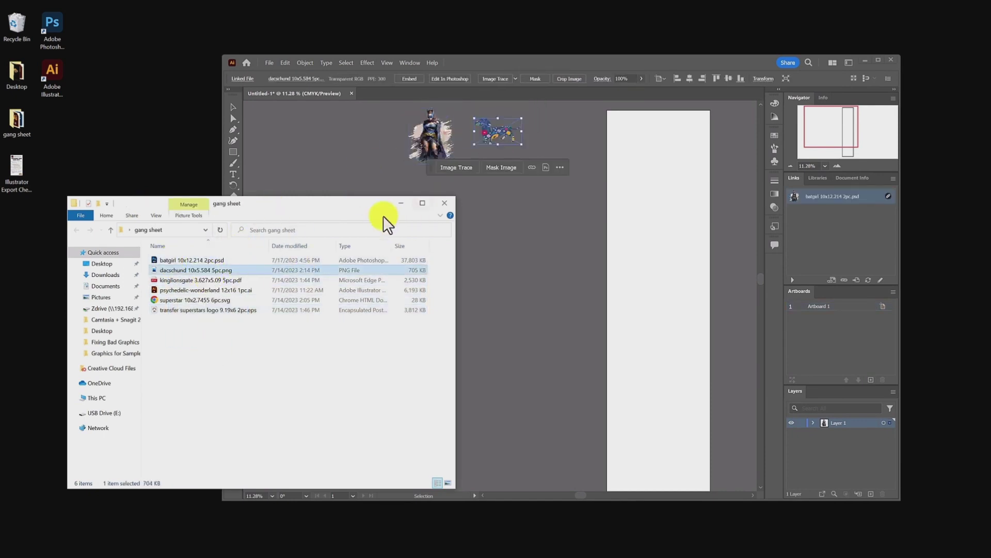
Step: Place kinglionsgate 3.627x5.09 5pc.pdf and psychedelic-wonderland 12x16 1pc.ai beside the artboard, moving the psychedelic artwork down about 8 in clear of the others
left_click_drag(233, 279, 530, 192)
left_click_drag(202, 291, 464, 180)
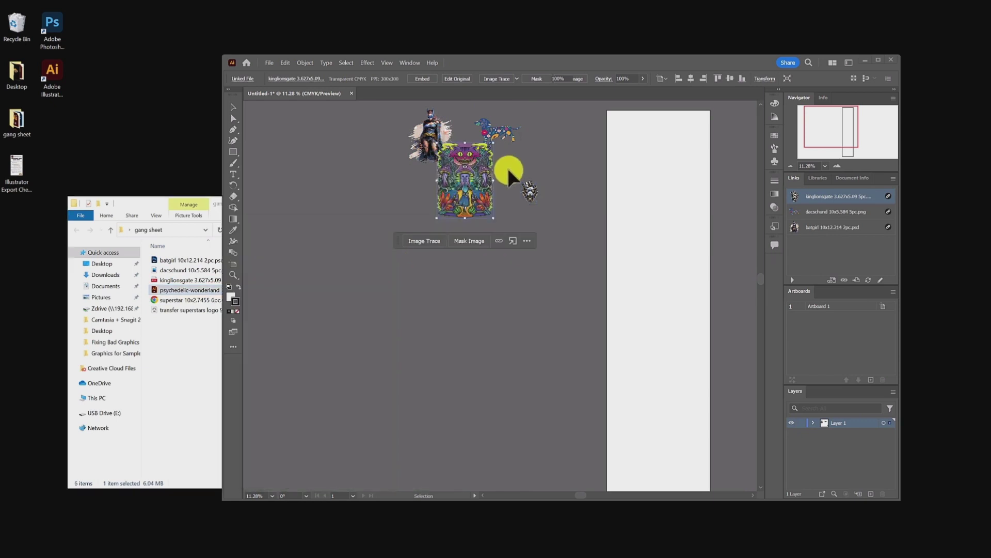
left_click(509, 169)
left_click_drag(447, 219, 447, 219)
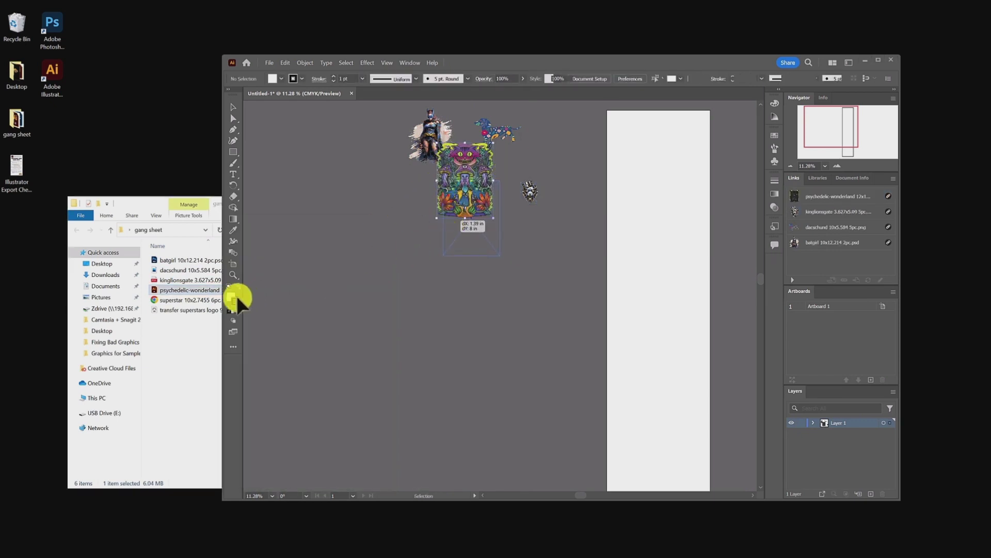
Step: Open superstar 10x2.7455 6pc.svg, copy its artwork, close that file and paste the artwork beside the artboard in the untitled document
left_click_drag(185, 302, 578, 258)
left_click(566, 304)
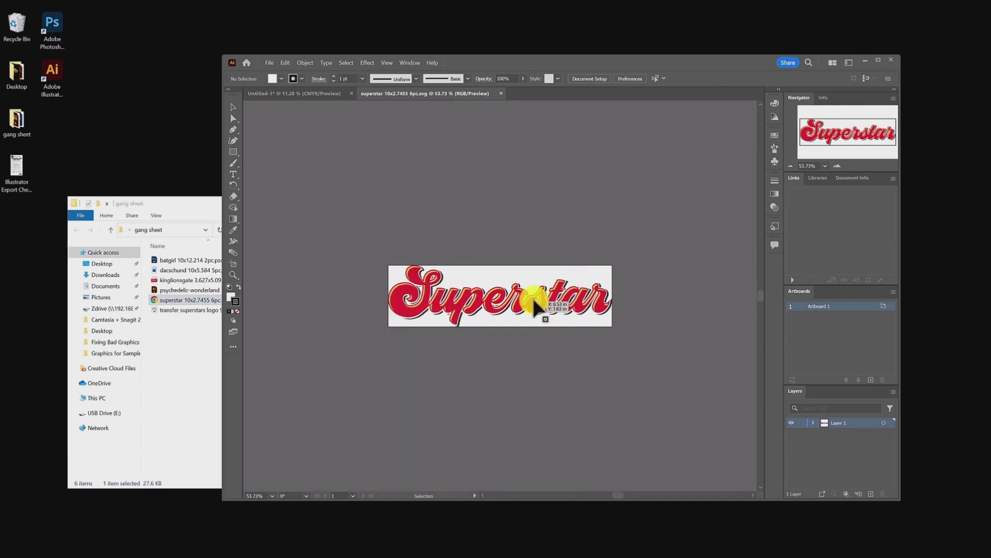
key("ctrl+c")
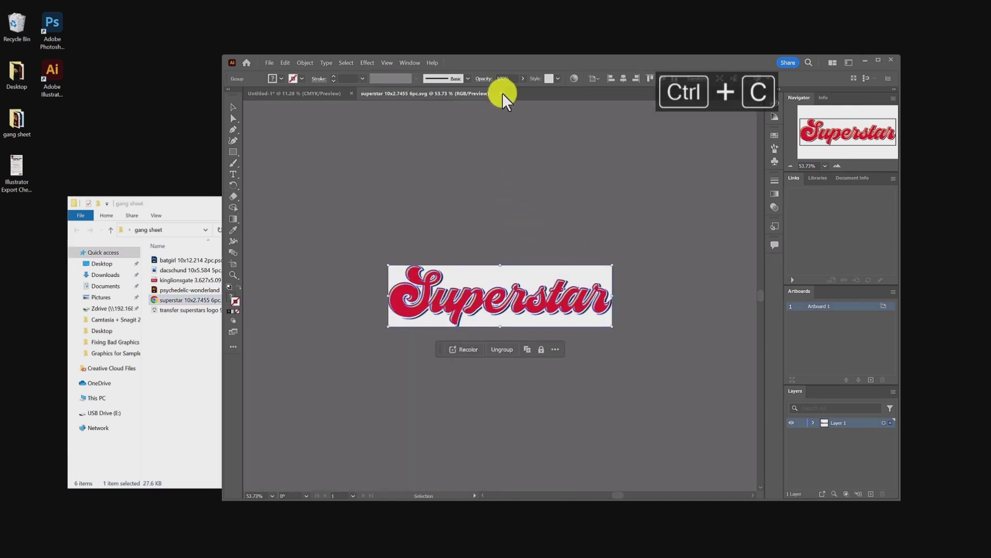
left_click(503, 93)
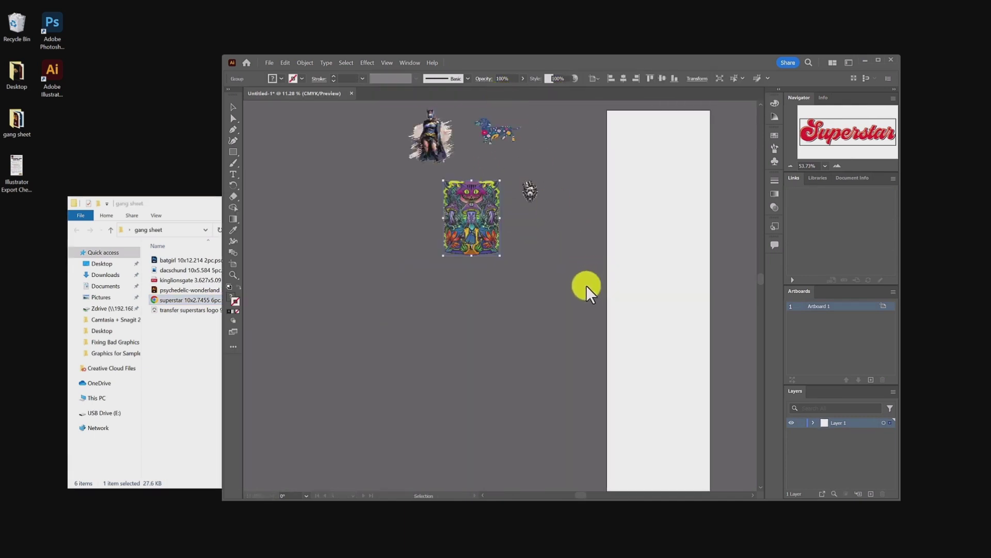
key("ctrl+v")
left_click(521, 303)
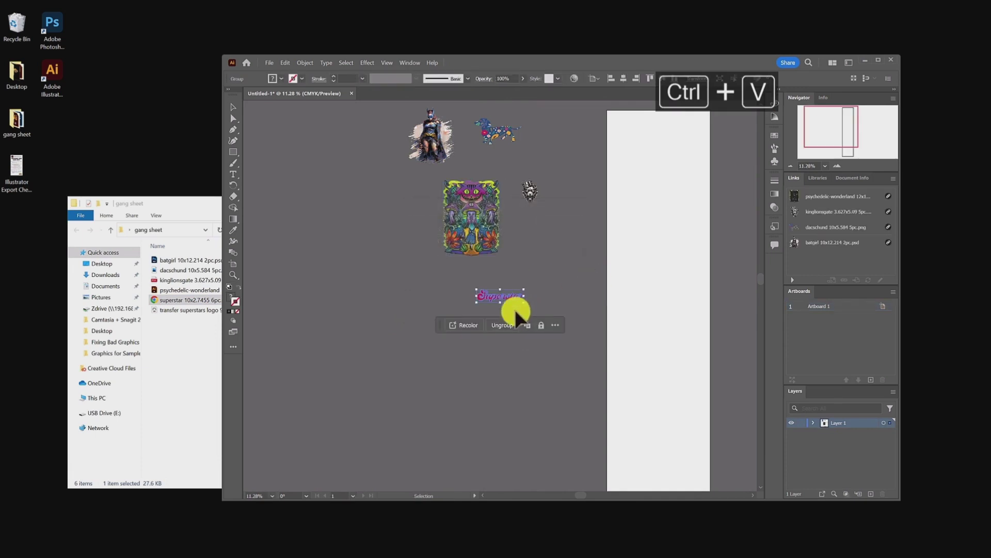
Step: Place transfer superstars logo 9.19x6 2pc.eps beside the artboard and maximize the Illustrator window
left_click(191, 311)
left_click_drag(191, 311, 388, 188)
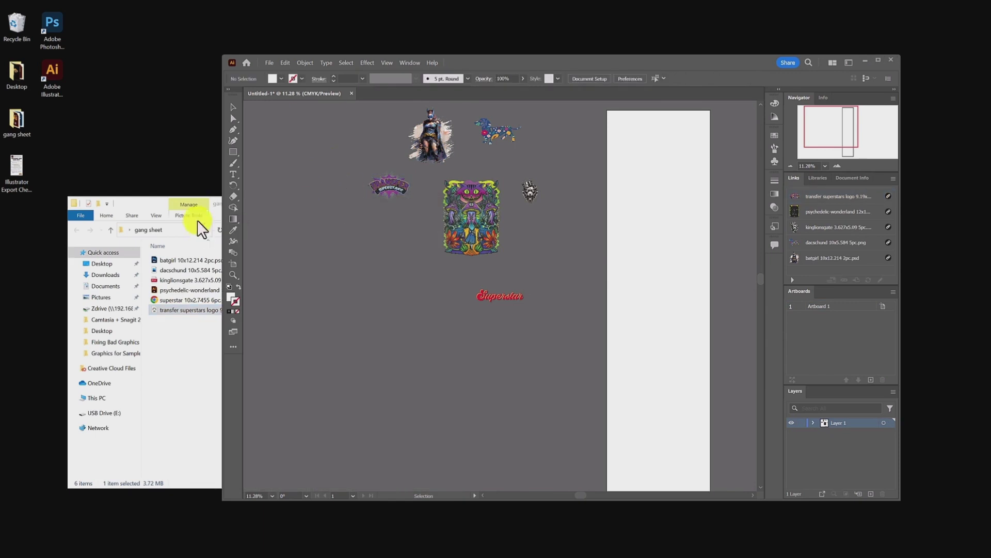
left_click(134, 209)
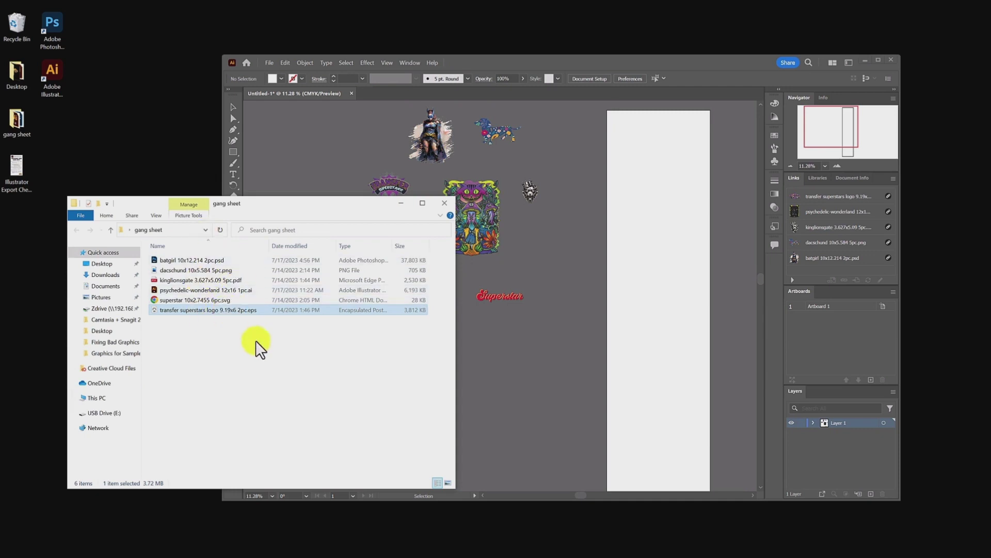
left_click(571, 155)
left_click(878, 60)
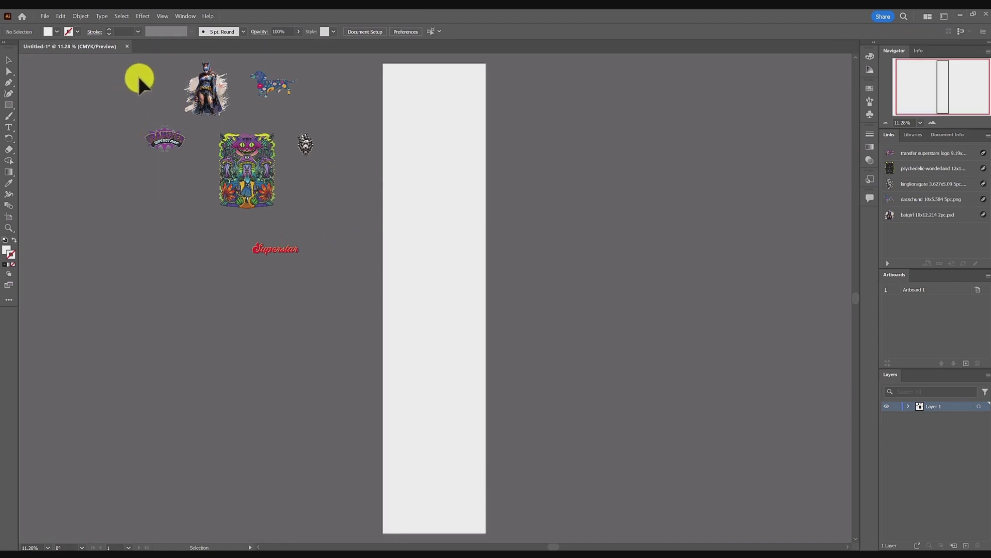
Step: Move the batgirl image onto the artboard and align it with the artboard's top-left corner
key("ctrl+a")
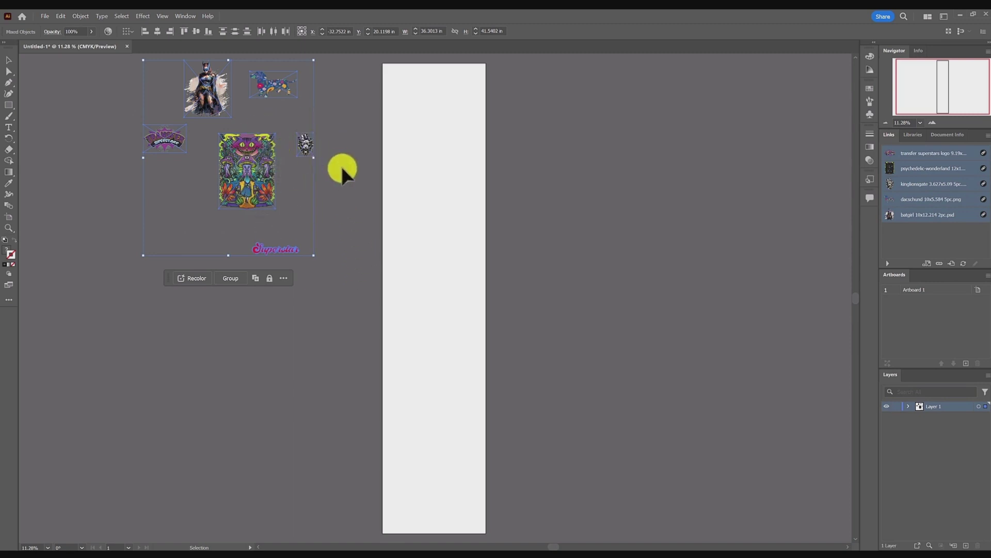
left_click(326, 146)
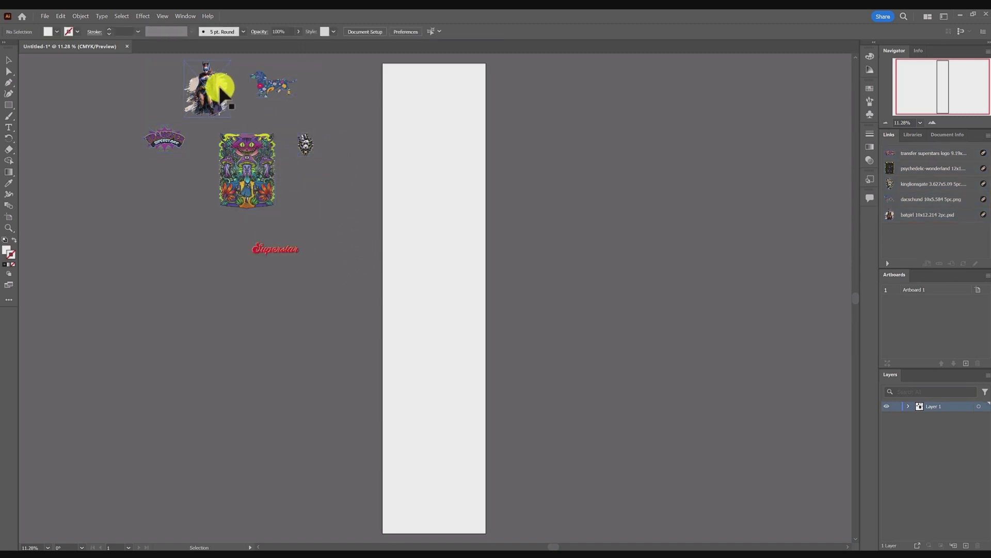
left_click_drag(221, 93, 426, 127)
scroll(412, 98, "up", 4)
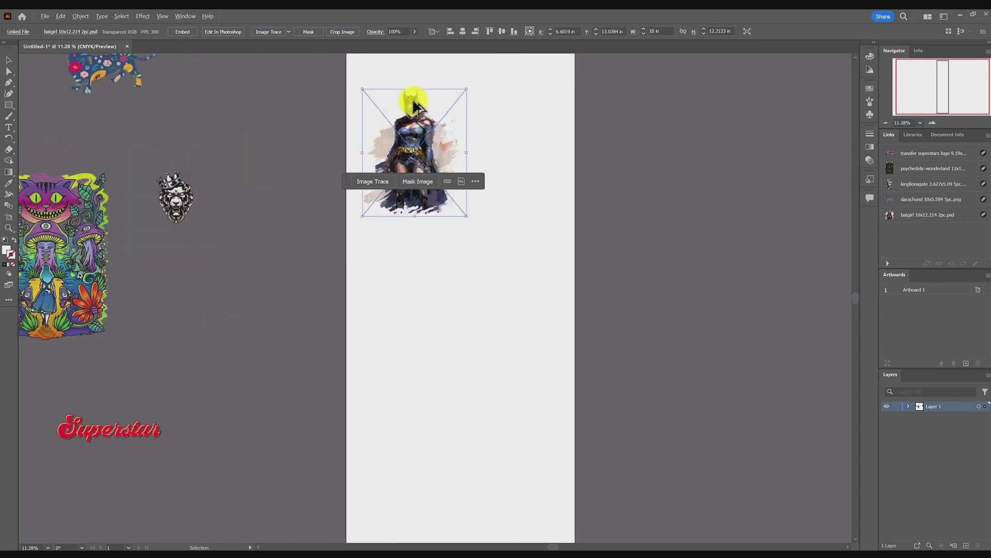
scroll(412, 102, "up", 3)
scroll(423, 132, "down", 3)
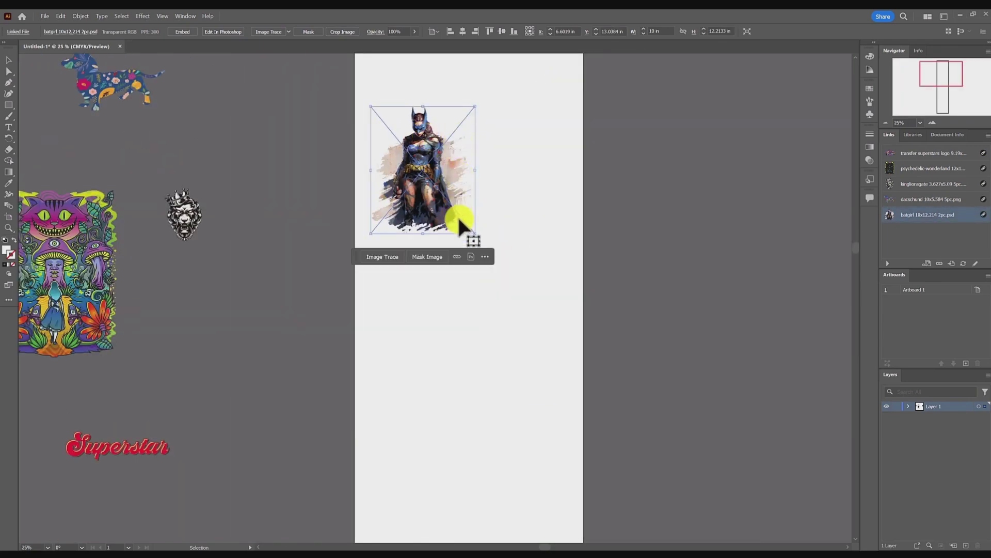
scroll(458, 221, "up", 3)
left_click_drag(429, 243, 413, 152)
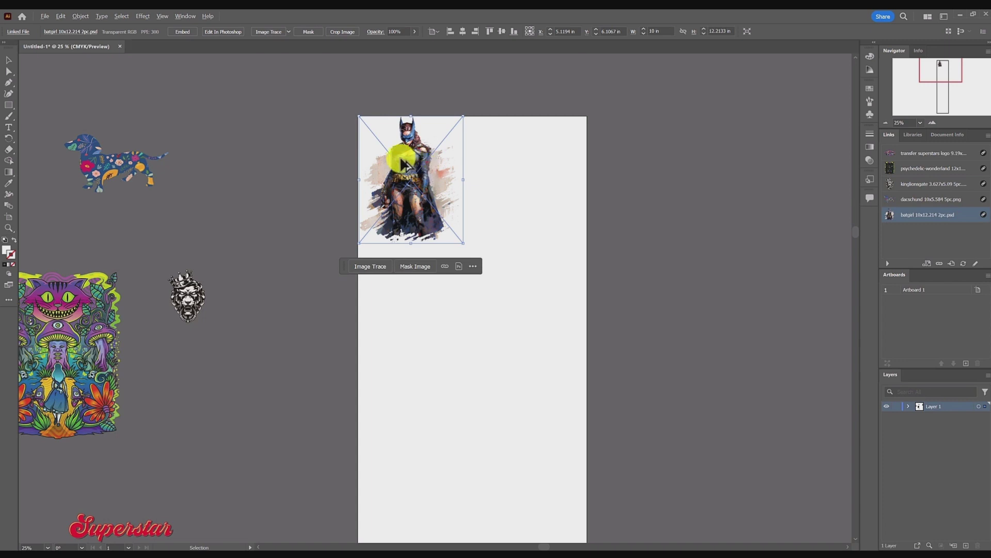
Step: Duplicate the batgirl image horizontally to the right edge of the artboard and repeat the duplication once
left_click_drag(400, 159, 528, 170)
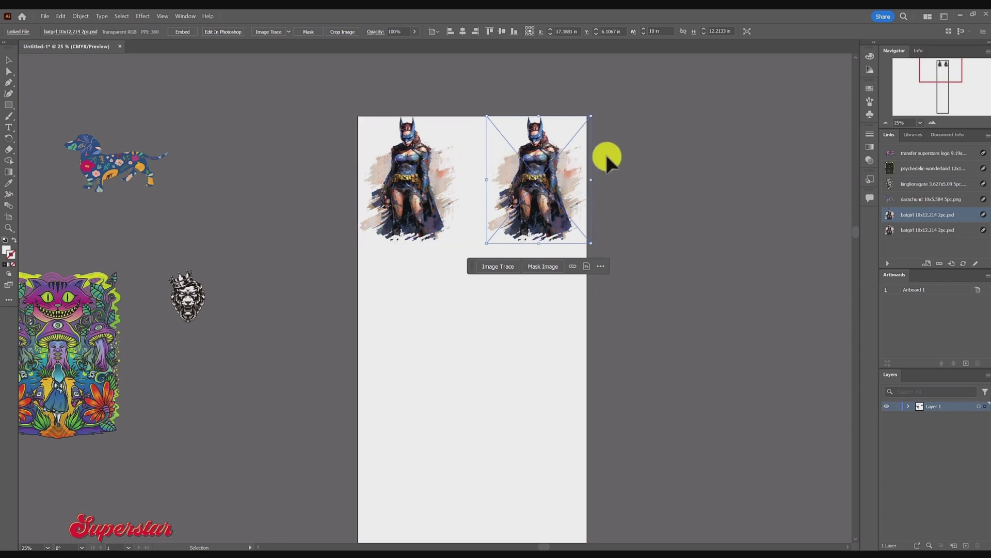
key("ctrl+d")
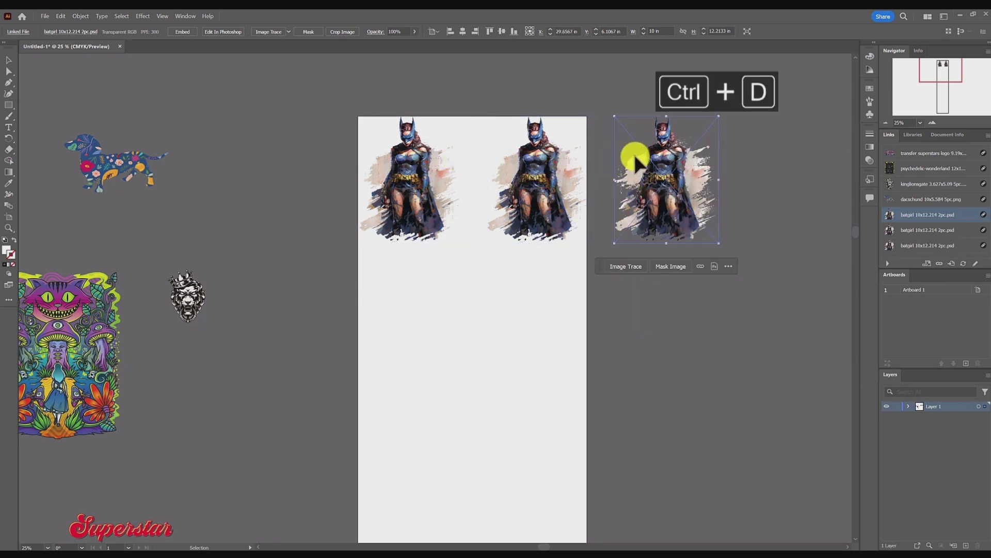
Step: Repeat the horizontal duplication for a fourth batgirl image and copy the row of four directly below
key("ctrl+d")
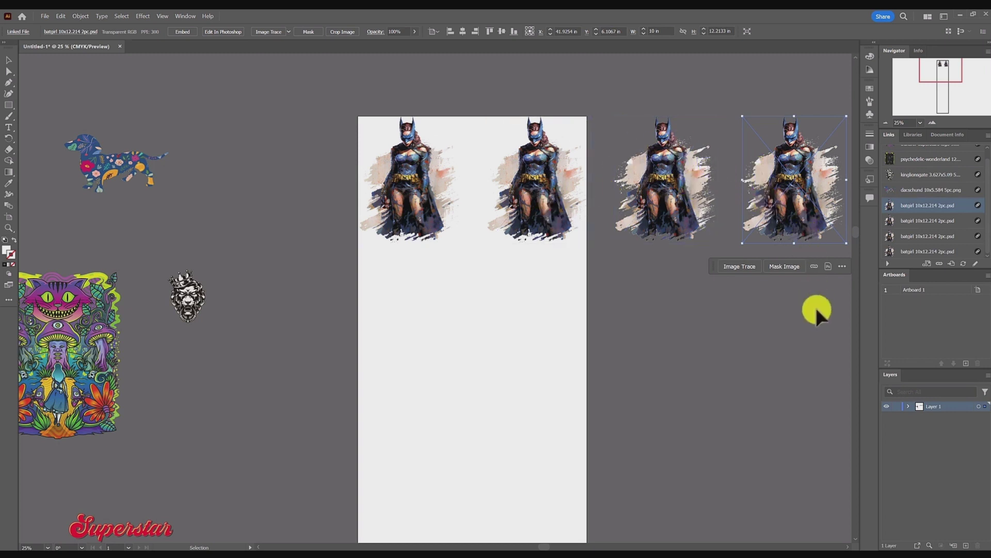
left_click_drag(587, 215, 419, 146)
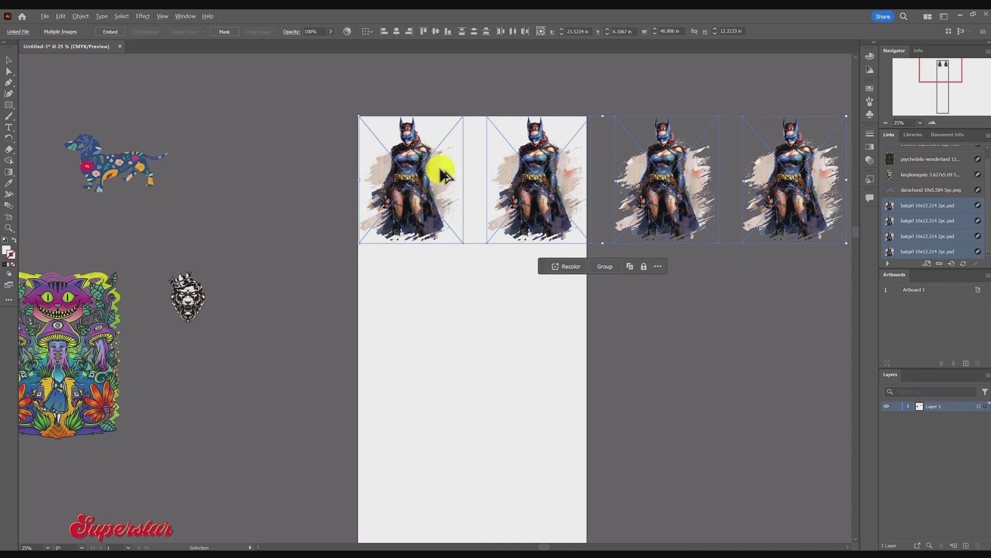
left_click_drag(439, 169, 488, 318)
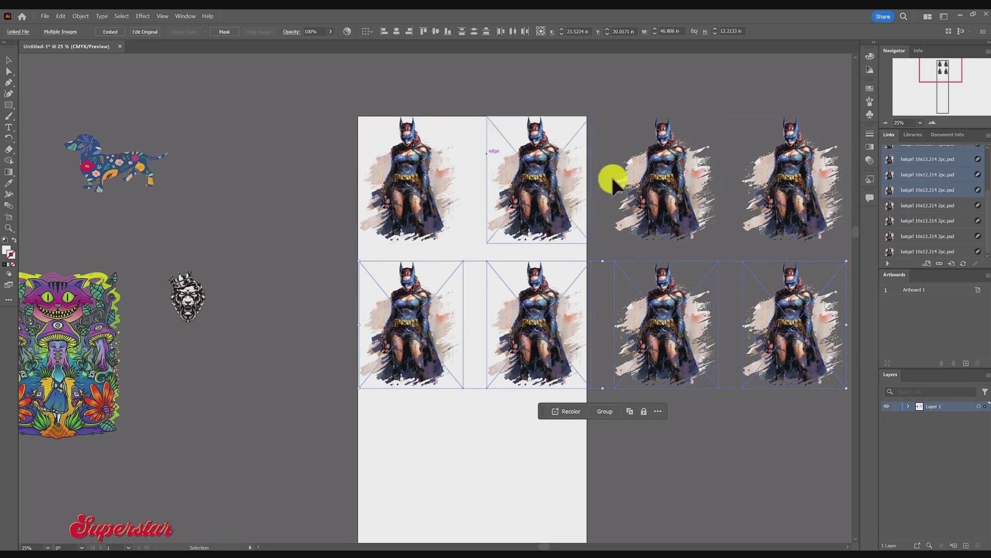
Step: Repeat the downward duplication of the batgirl row twice to build a third and fourth row
key("a")
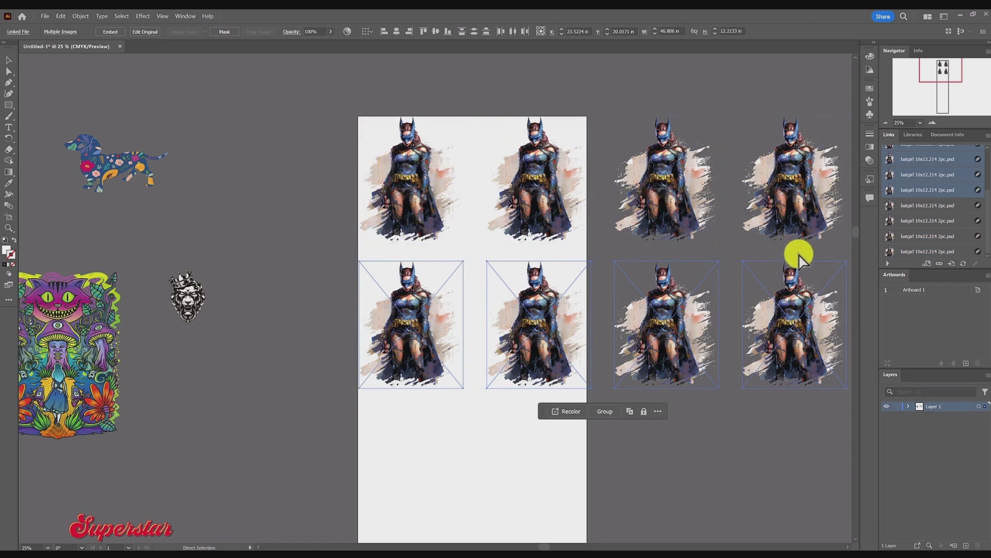
key("ctrl+d")
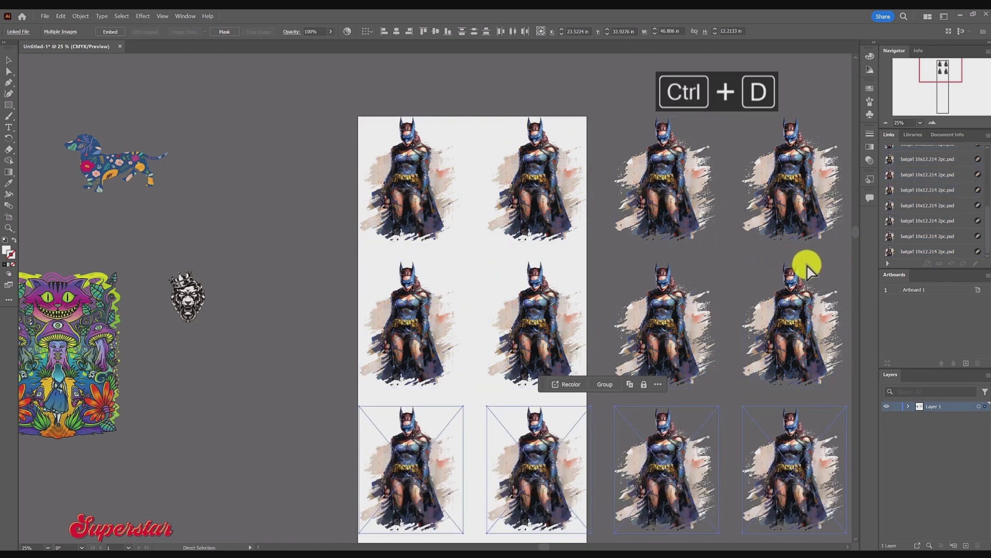
key("a")
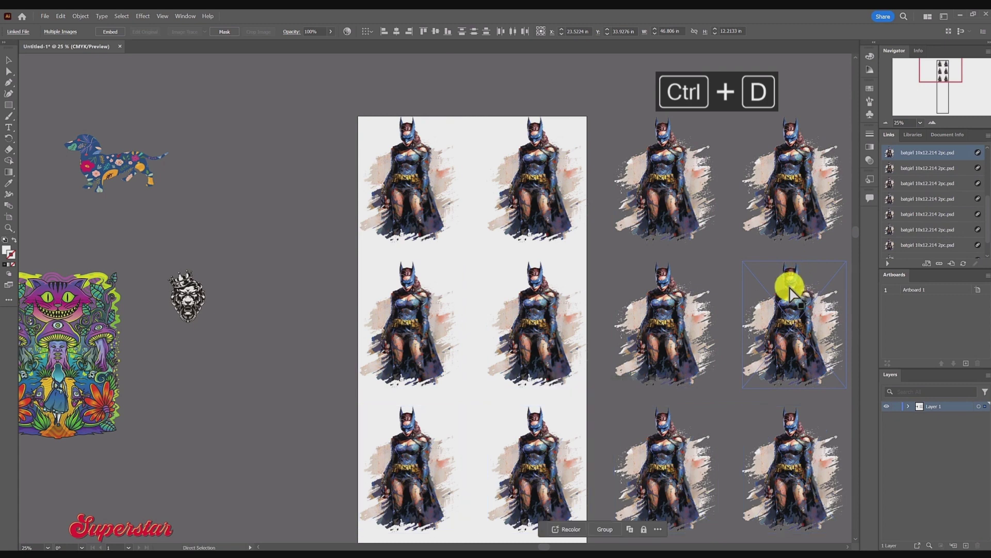
key("v")
key("ctrl+d")
Step: Delete all the batgirl copies, keeping only the original in the artboard's top-left corner
scroll(790, 289, "down", 3)
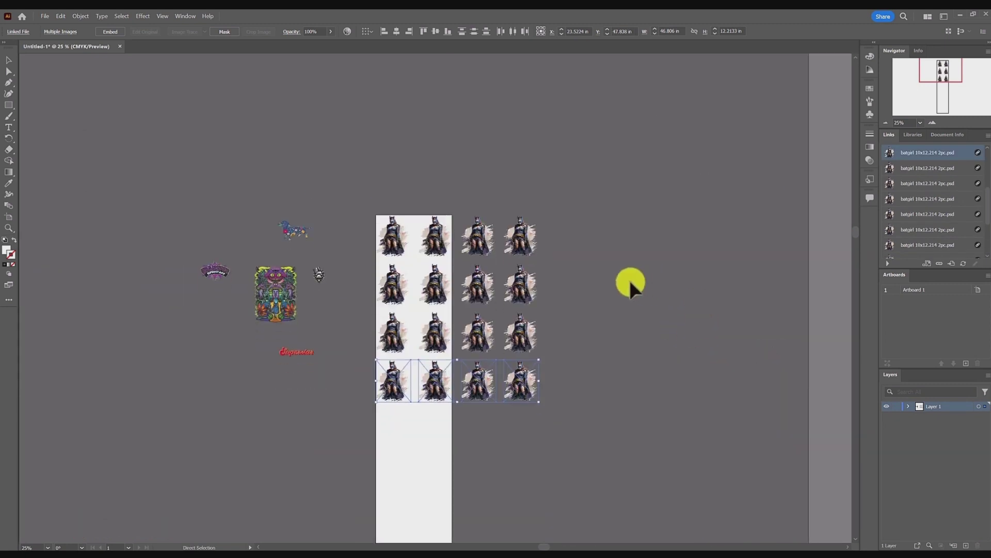
left_click_drag(530, 424, 381, 276)
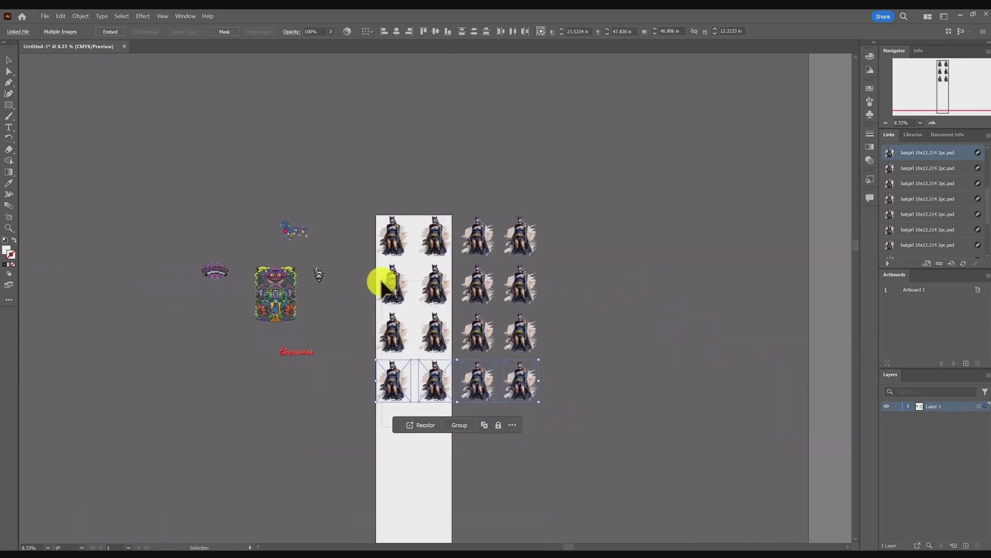
left_click_drag(512, 198, 443, 228)
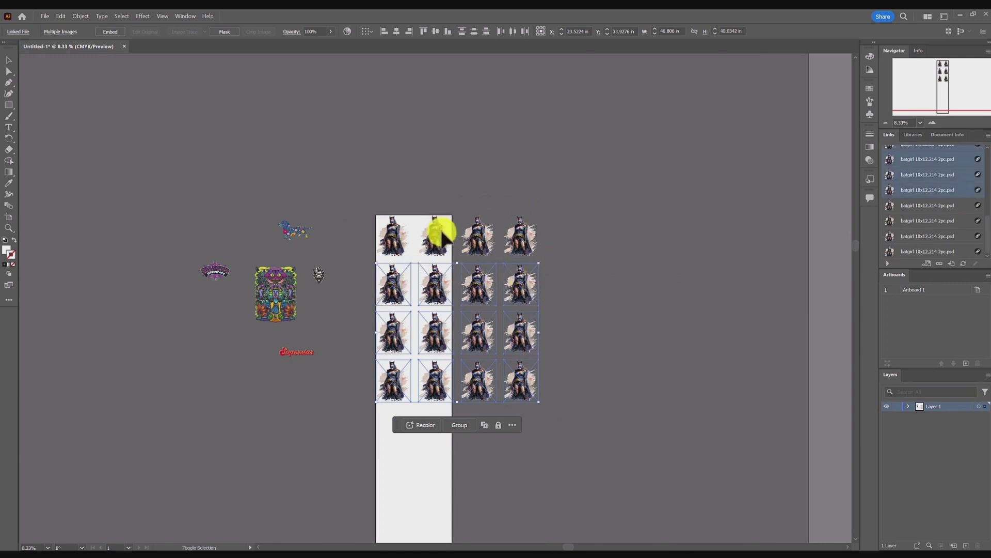
key("ctrl+x")
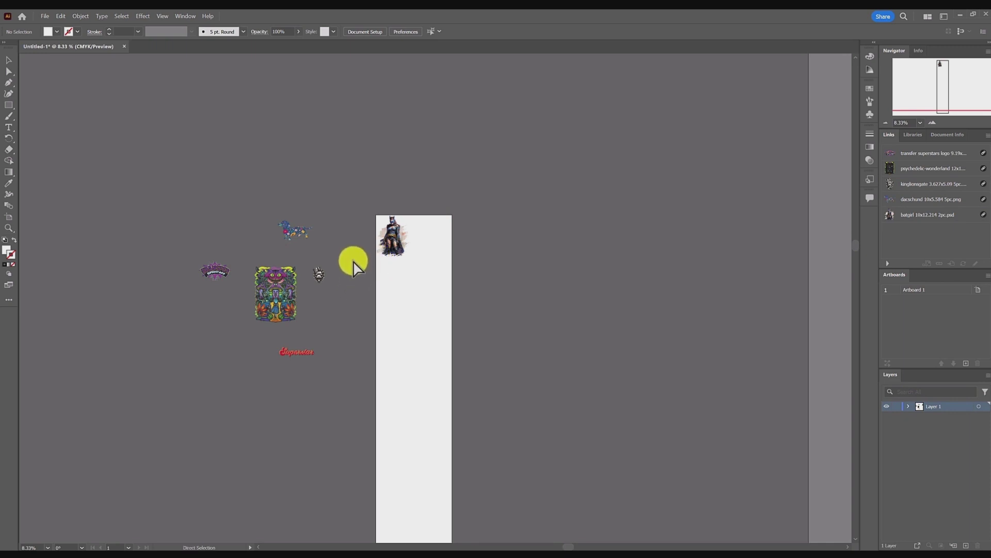
Step: Switch the document to Outline view and align the batgirl image flush with the artboard's left edge
key("ctrl+y")
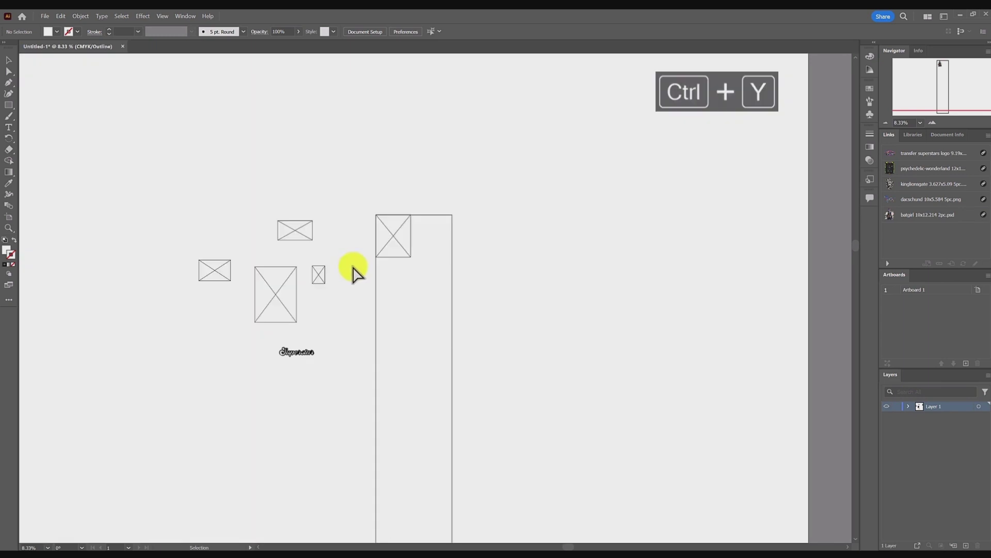
scroll(303, 286, "up", 4)
scroll(303, 283, "down", 1)
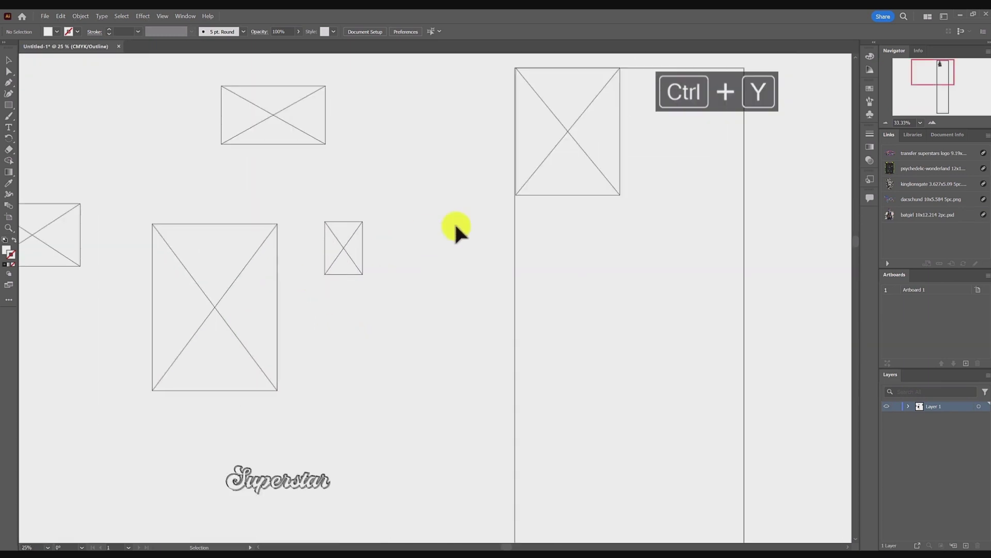
left_click(515, 149)
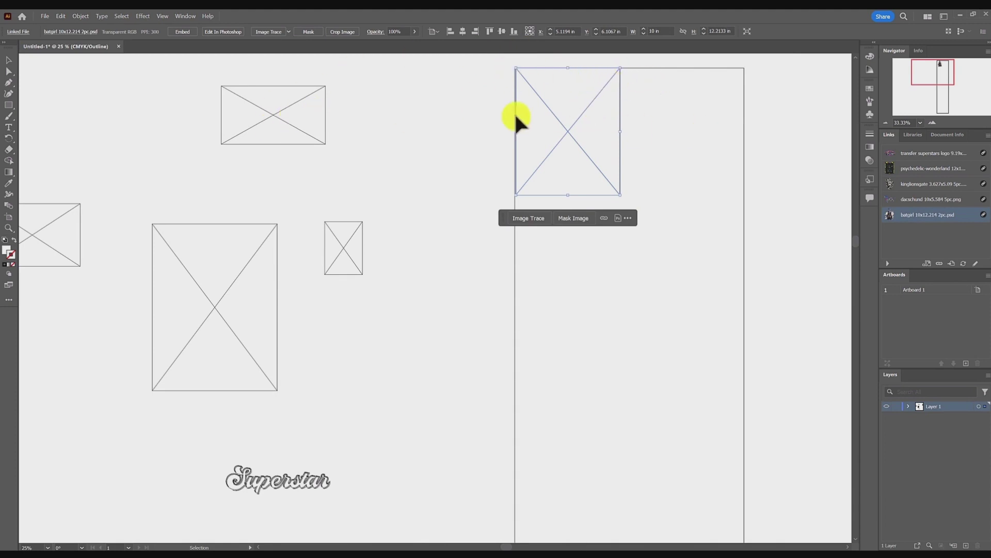
left_click(433, 103)
left_click(563, 68)
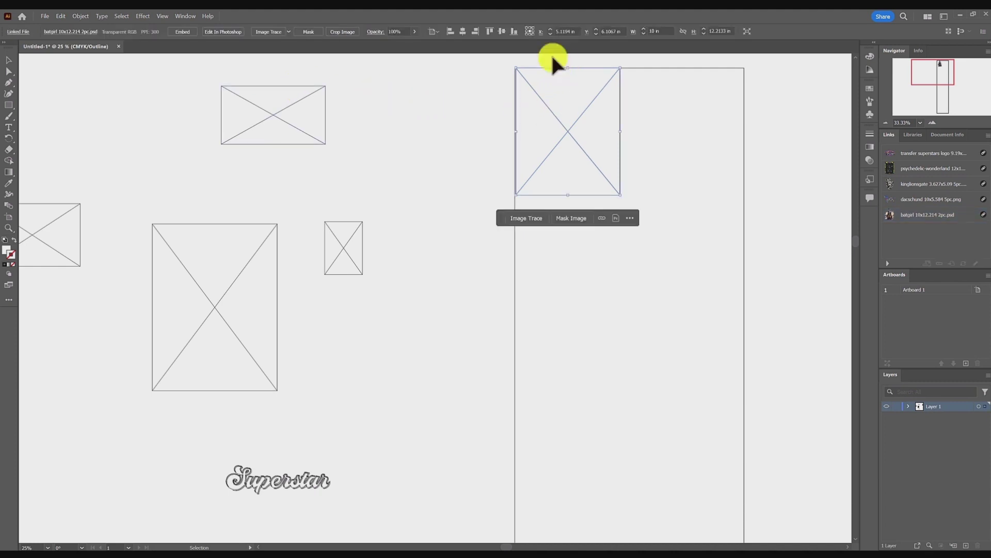
left_click(452, 31)
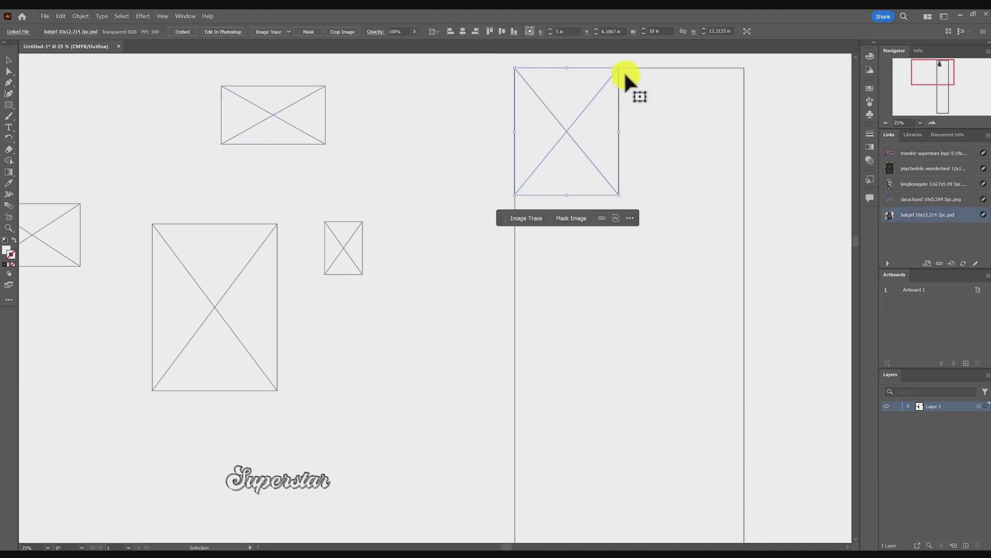
Step: Align the dachshund image with the right and top edges of the artboard
left_click(316, 83)
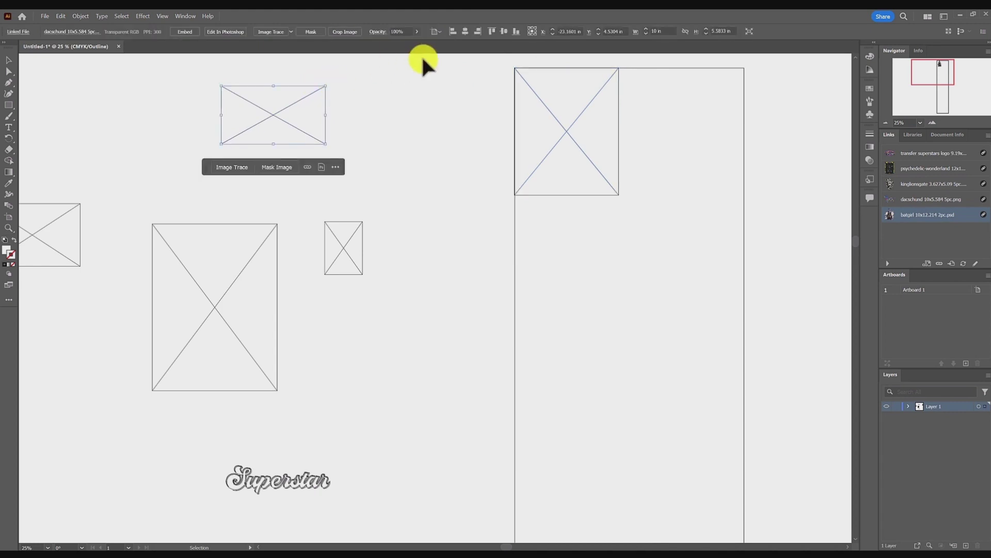
left_click(478, 30)
left_click(492, 31)
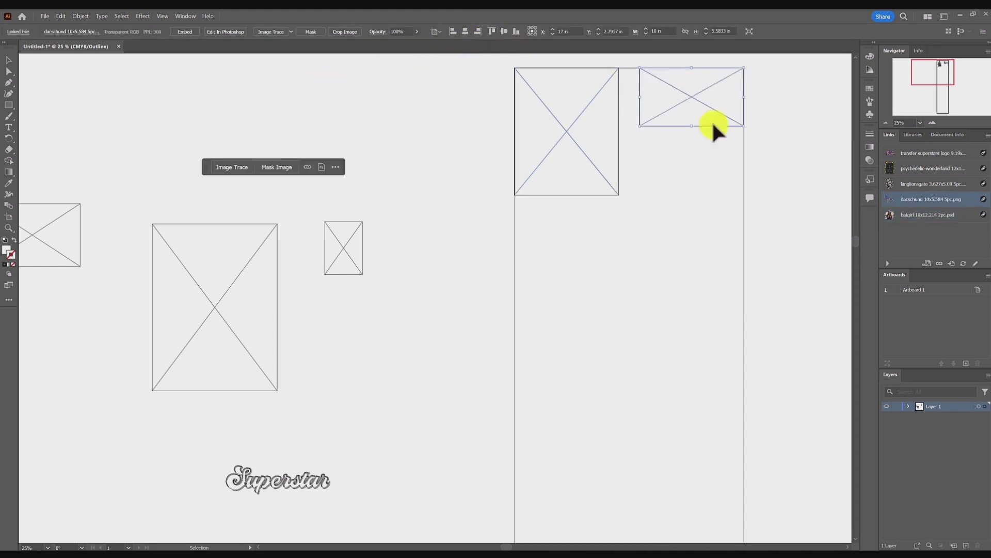
Step: Move the dachshund image toward the batgirl image, leaving a gap of about 0.39 in, and check the spacing in Preview mode
left_click(713, 108)
scroll(694, 78, "up", 3)
scroll(636, 183, "up", 3)
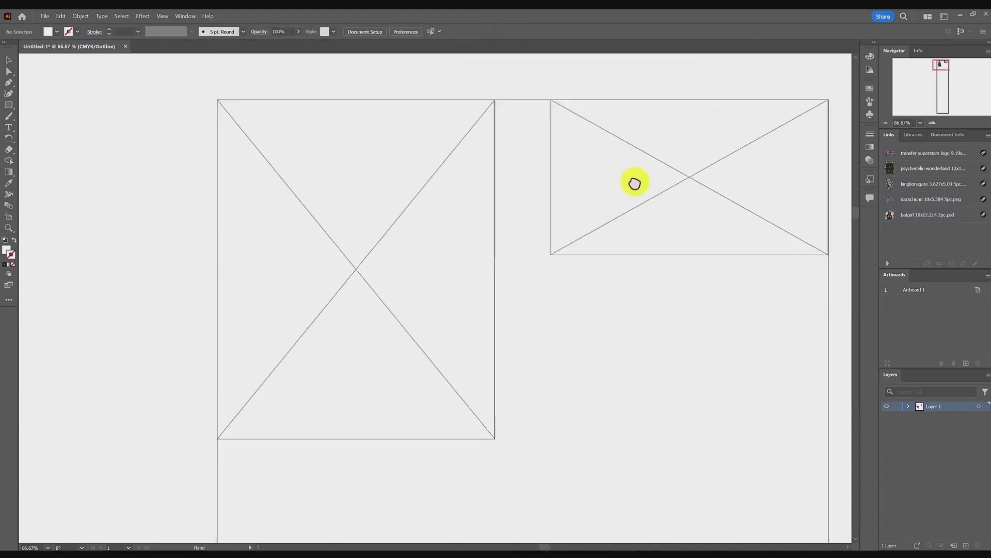
mouse_move(634, 150)
left_mouse_down()
mouse_move(584, 145)
mouse_move(592, 150)
left_mouse_up()
scroll(504, 149, "up", 7)
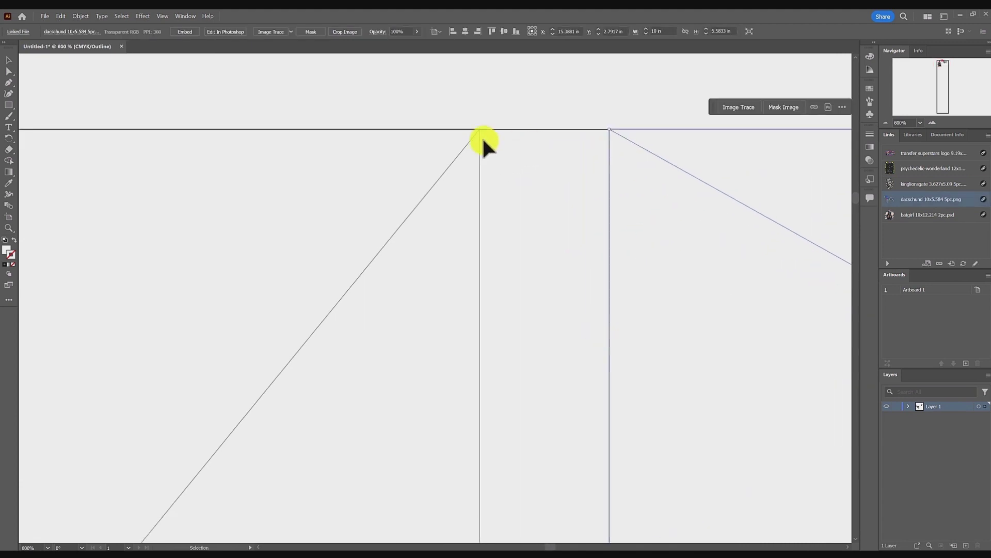
scroll(606, 153, "down", 7)
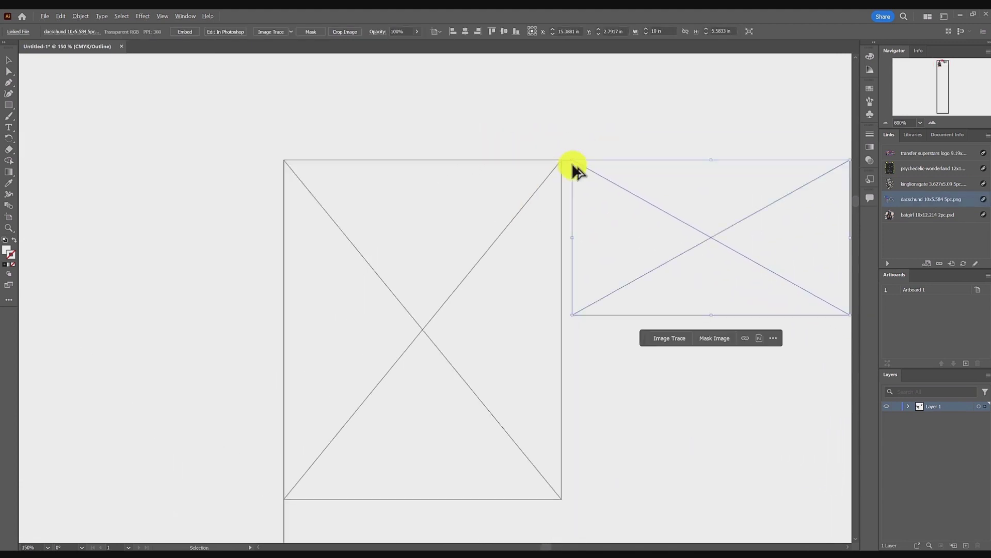
scroll(568, 202, "right", 3)
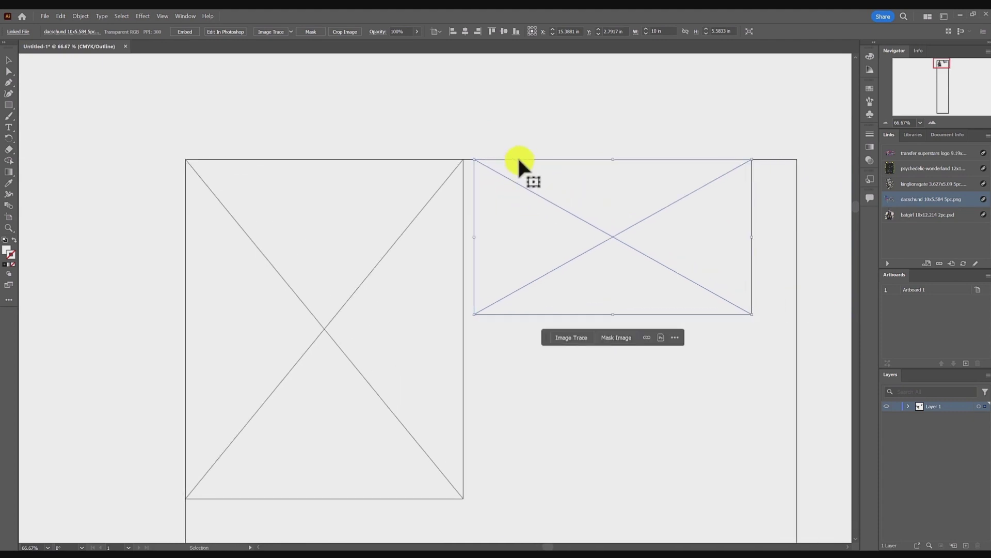
key("ctrl+y")
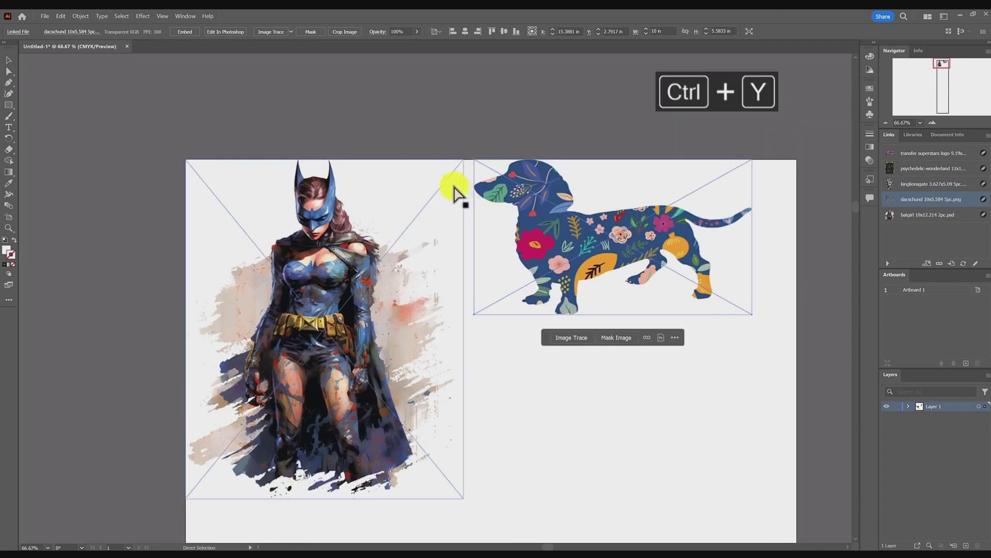
key("ctrl+y")
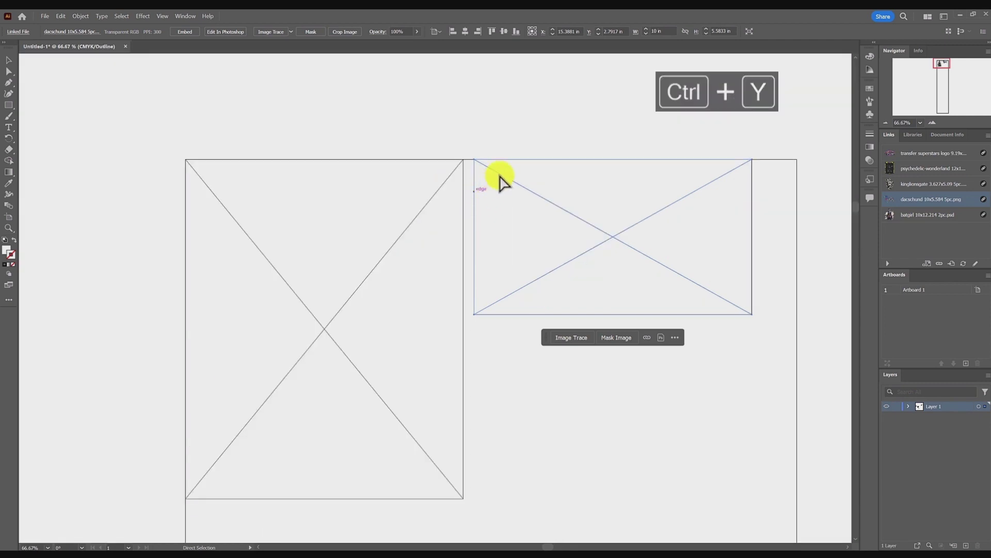
Step: Snap the dachshund image against the batgirl image's right edge and set its X position to 15.4 in to leave a 0.4 in gap
left_click(506, 147)
left_click_drag(521, 158, 503, 159)
key("ctrl+z")
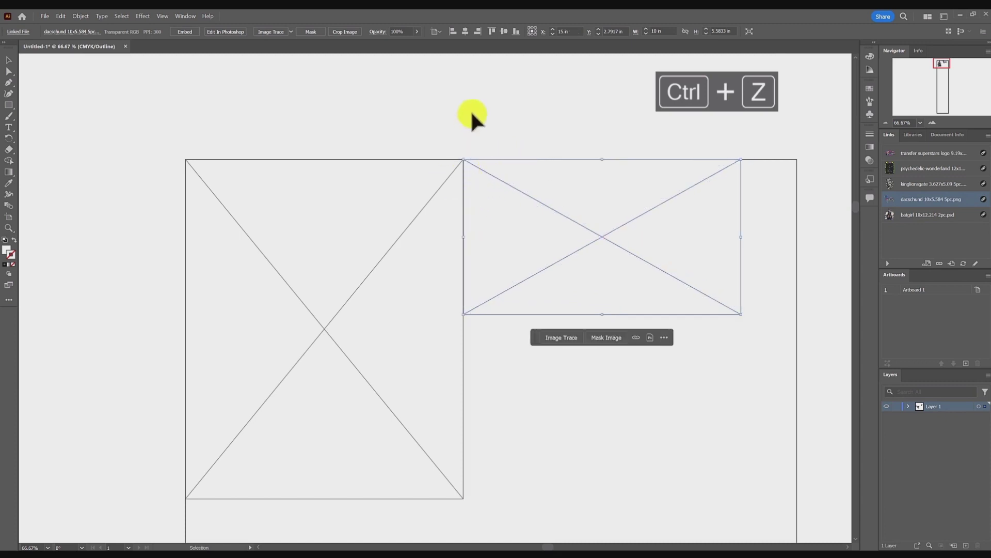
left_click(562, 31)
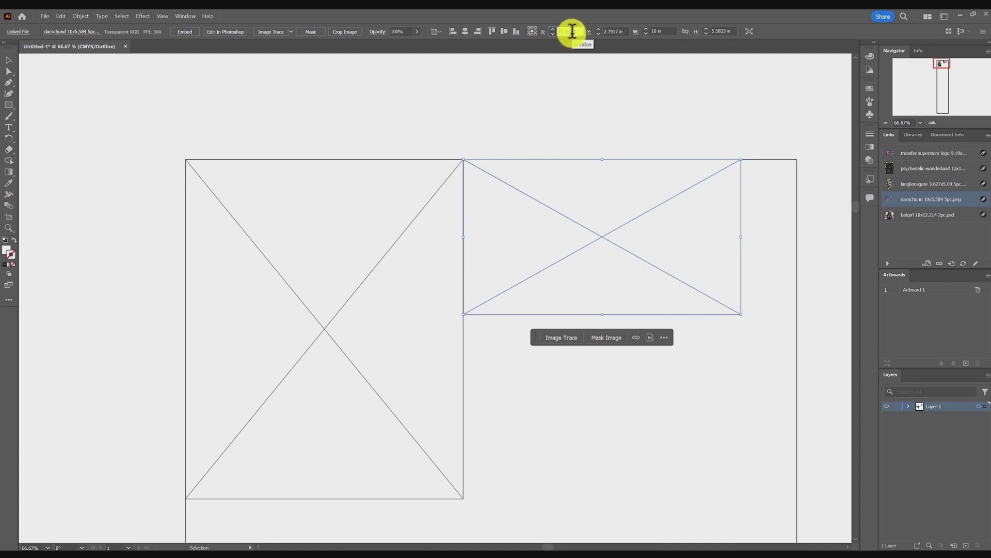
key("Return")
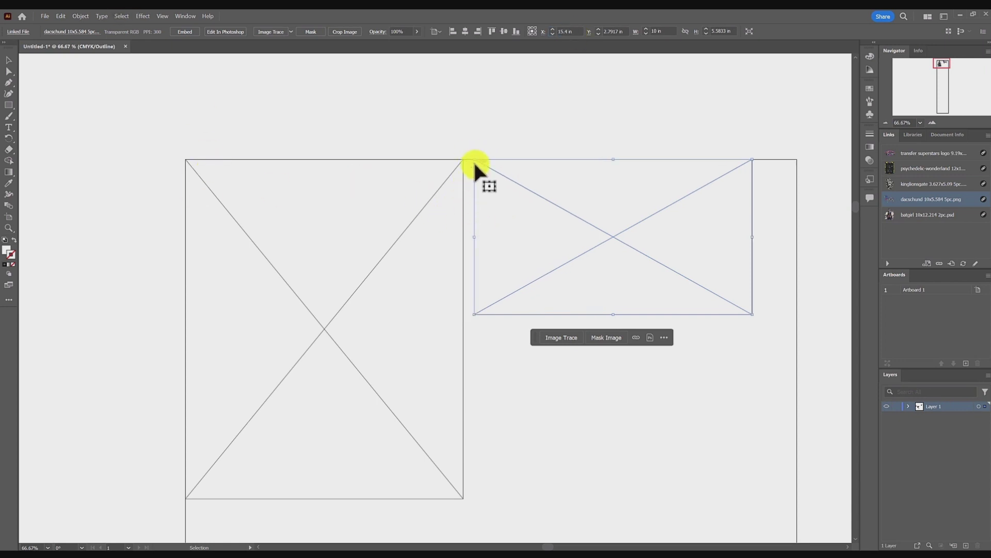
left_click(464, 143)
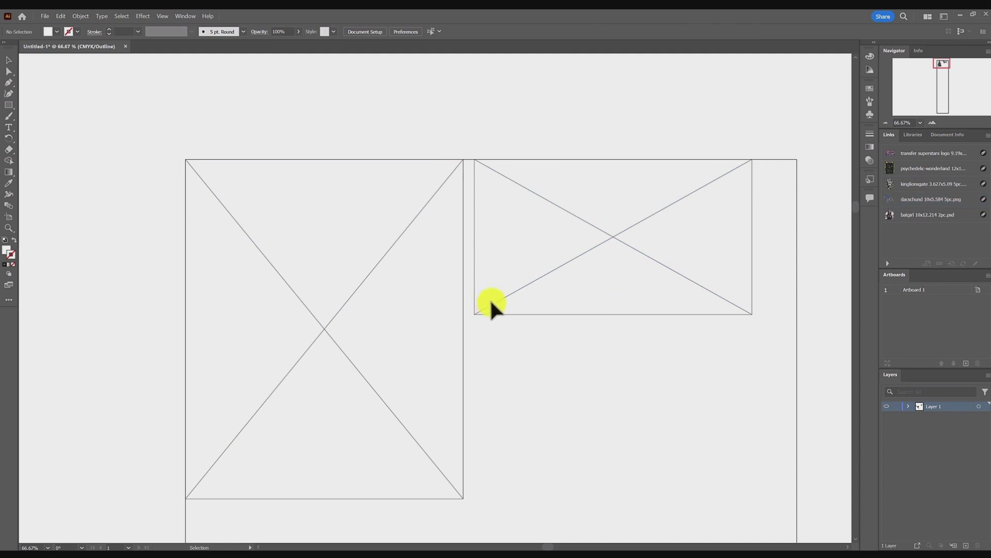
Step: Set the grid to green dots with a gridline every 0.4 in and 1 subdivision, and show the grid
scroll(412, 231, "down", 4, "alt")
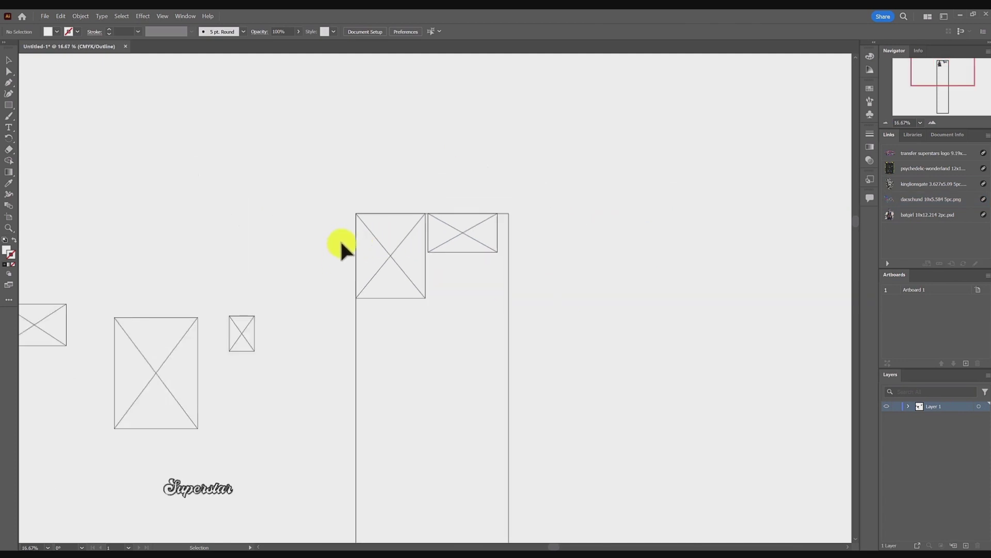
left_click(62, 14)
mouse_move(201, 253)
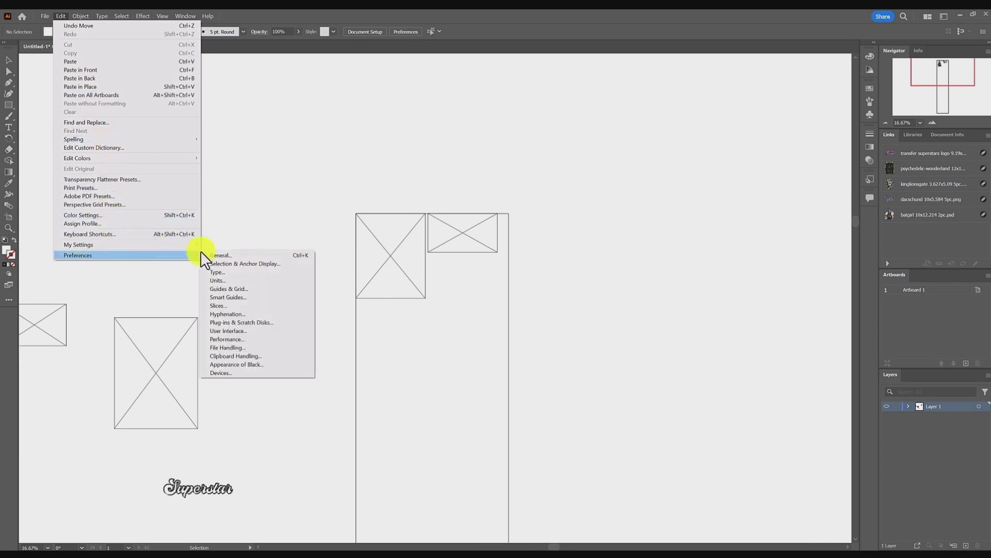
left_click(237, 288)
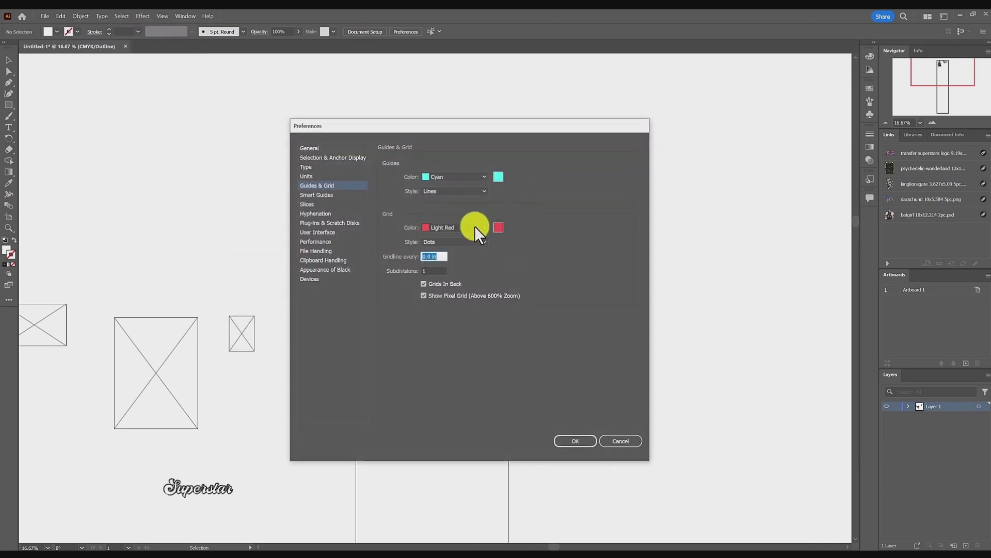
left_click(445, 228)
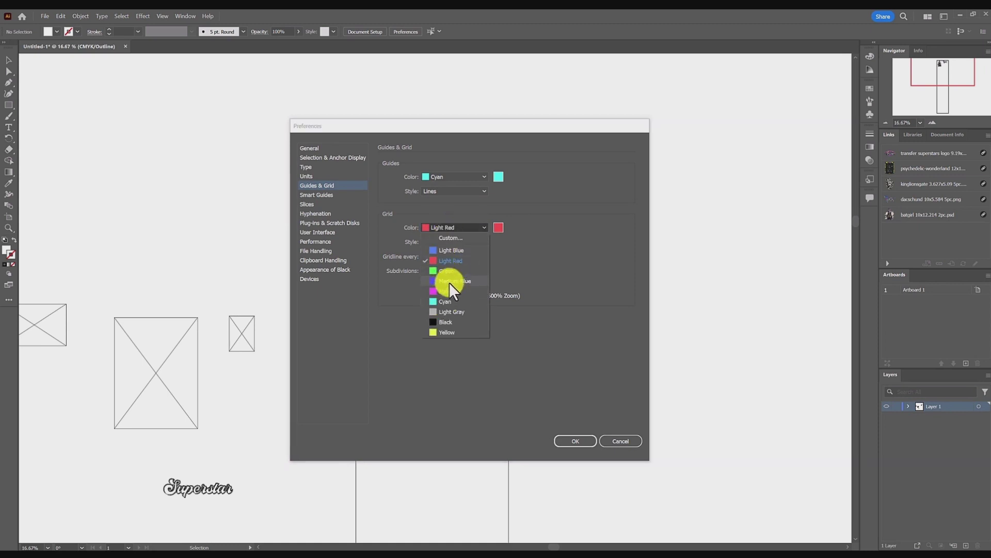
left_click(448, 270)
left_click(470, 243)
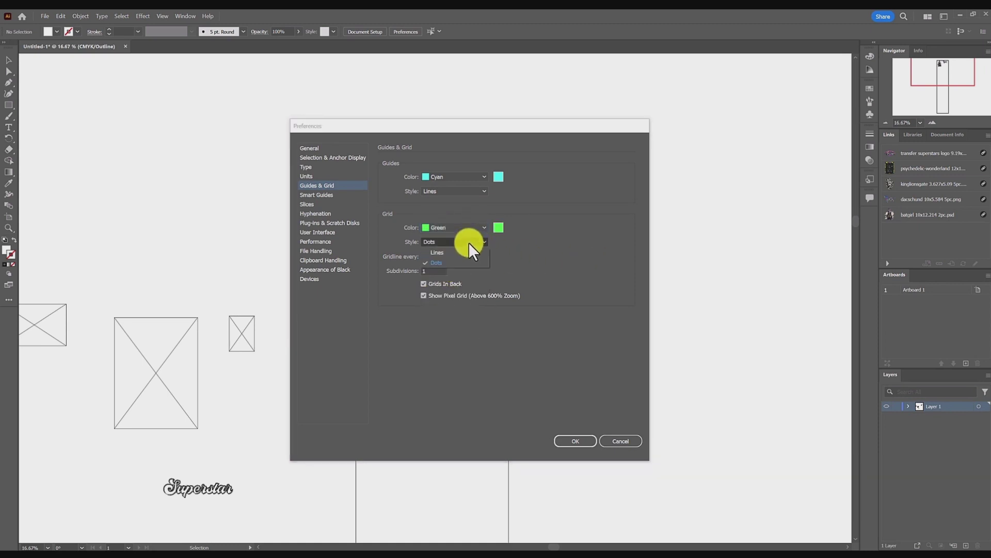
left_click(471, 260)
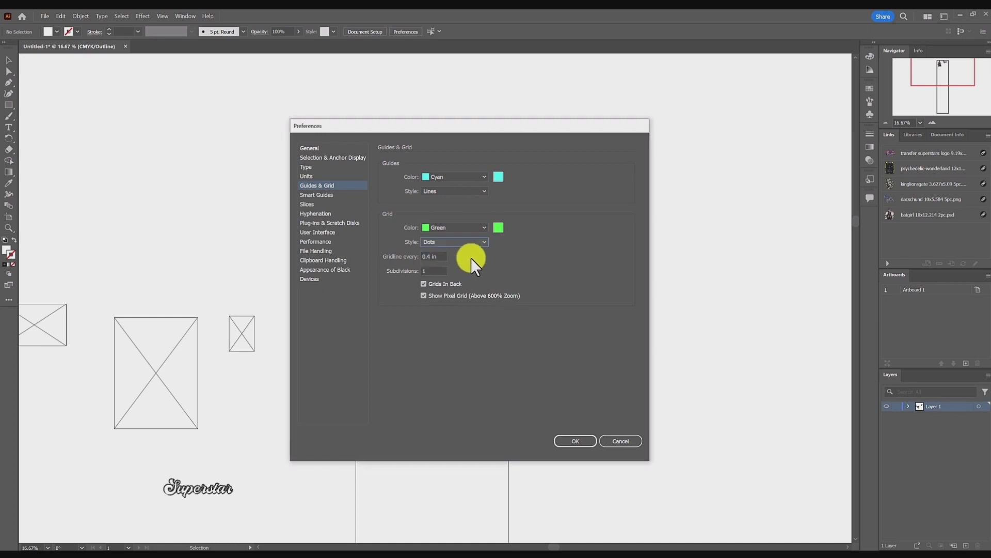
left_click(439, 255)
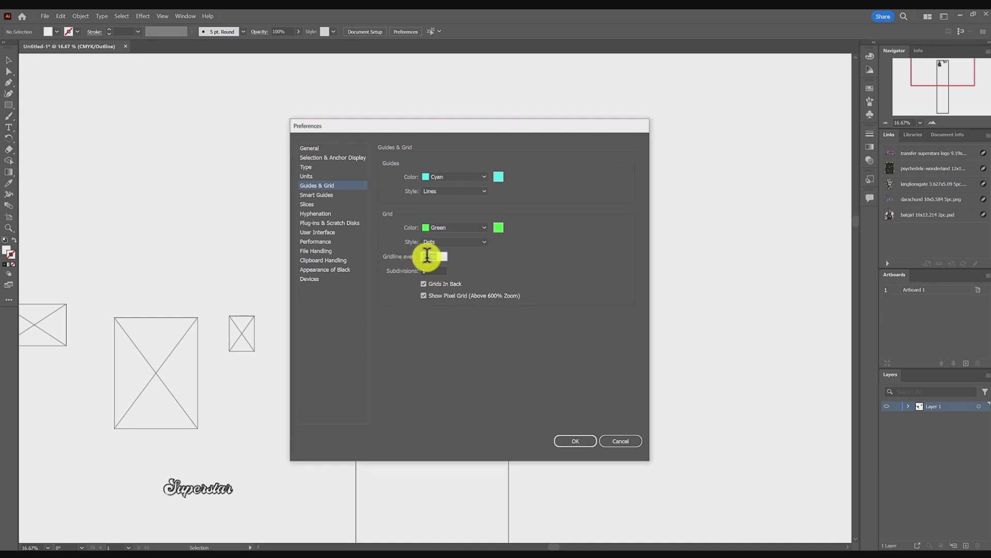
key("Tab")
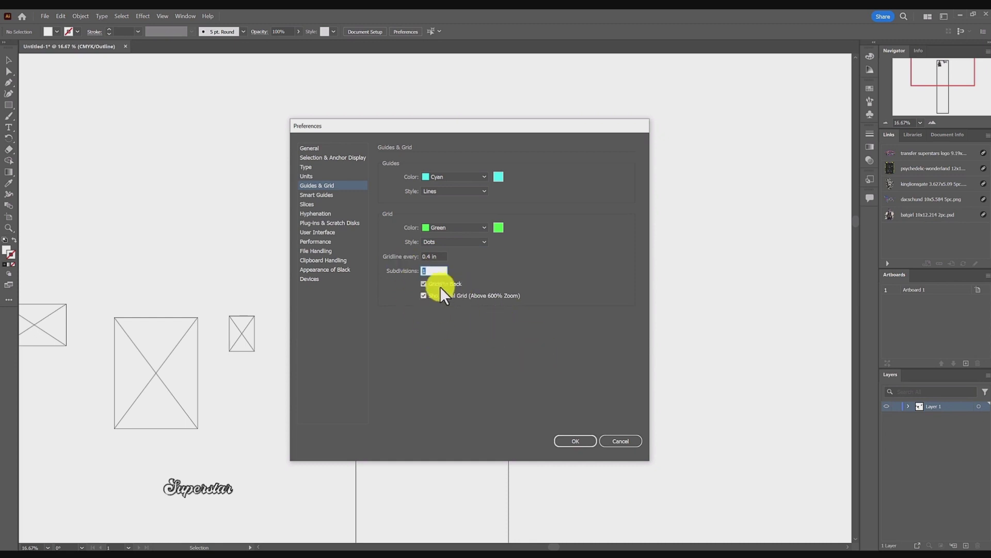
left_click(586, 438)
key("ctrl+apostrophe")
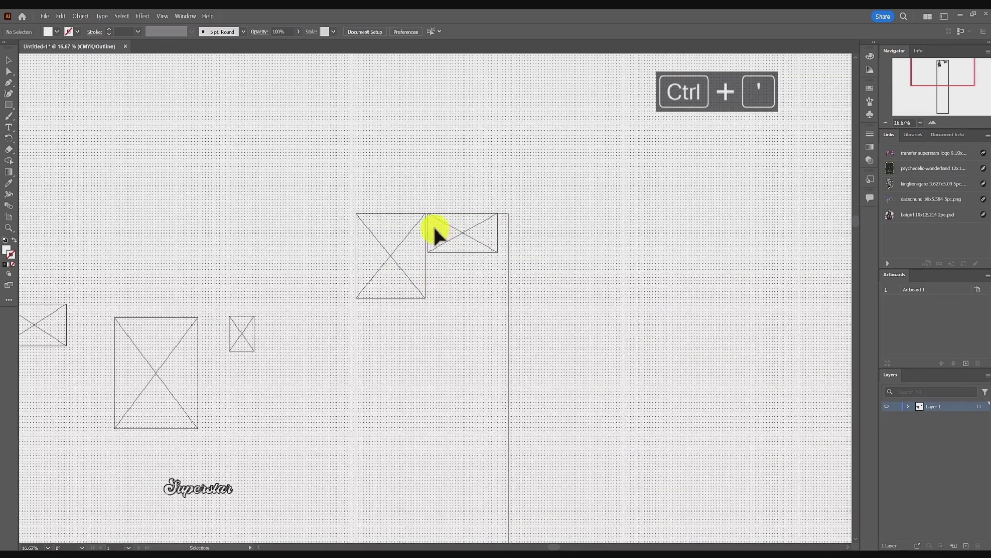
Step: Turn on Snap to Grid and turn off Snap to Point and Snap to Glyph
scroll(429, 220, "up", 6)
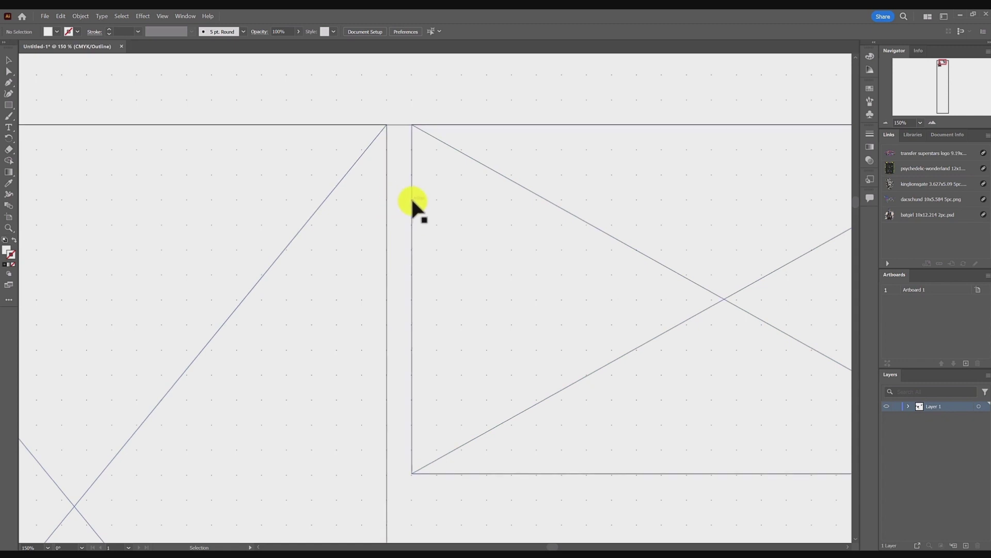
left_click(161, 15)
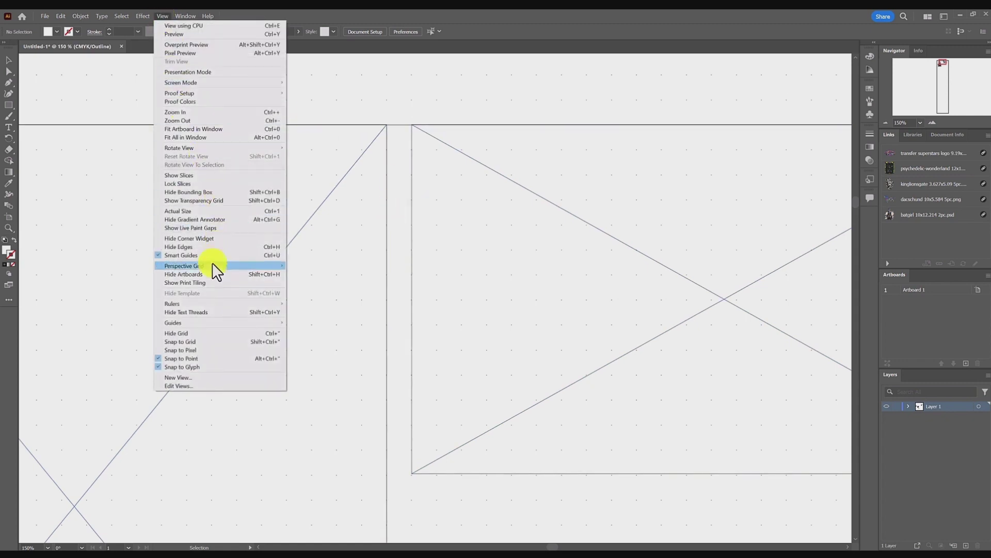
left_click(176, 342)
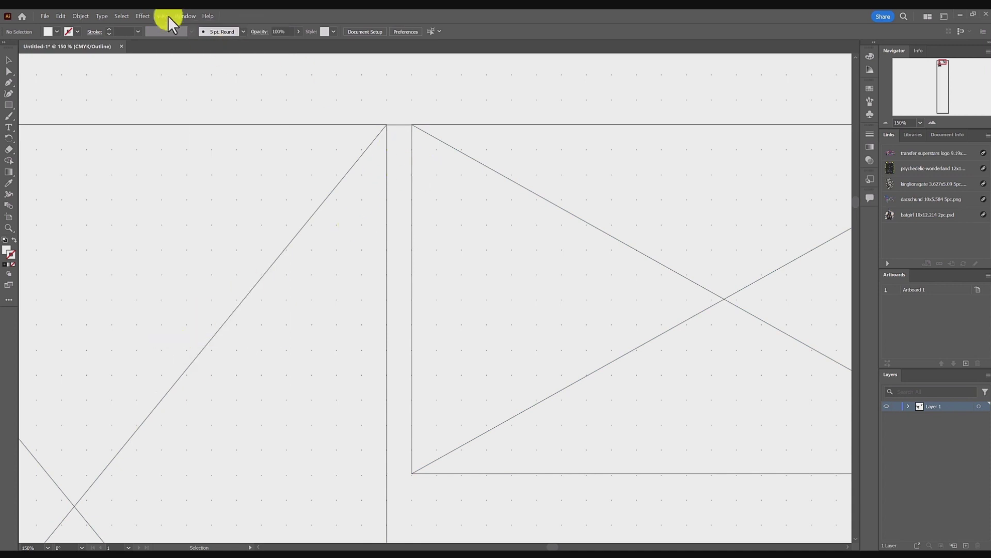
left_click(161, 16)
left_click(192, 358)
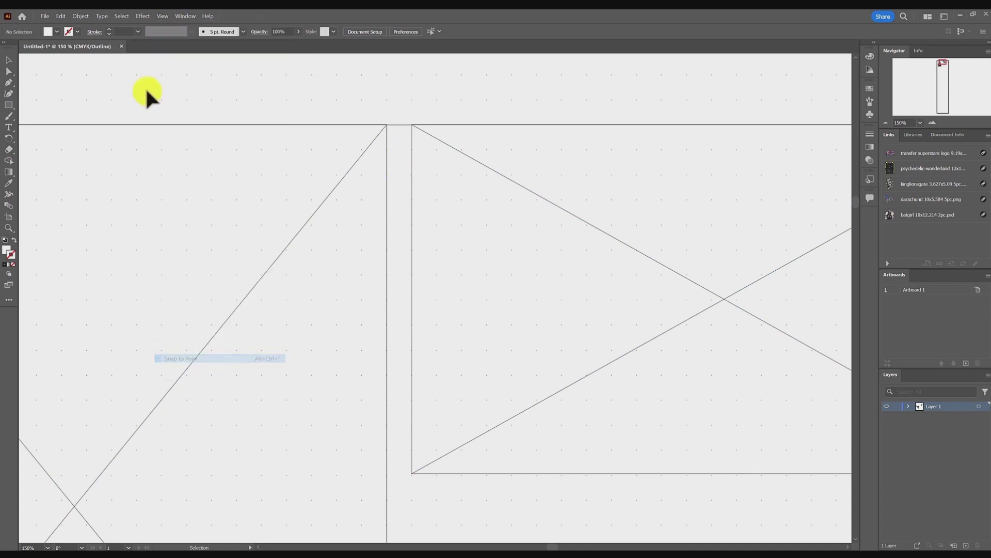
left_click(161, 16)
left_click(204, 367)
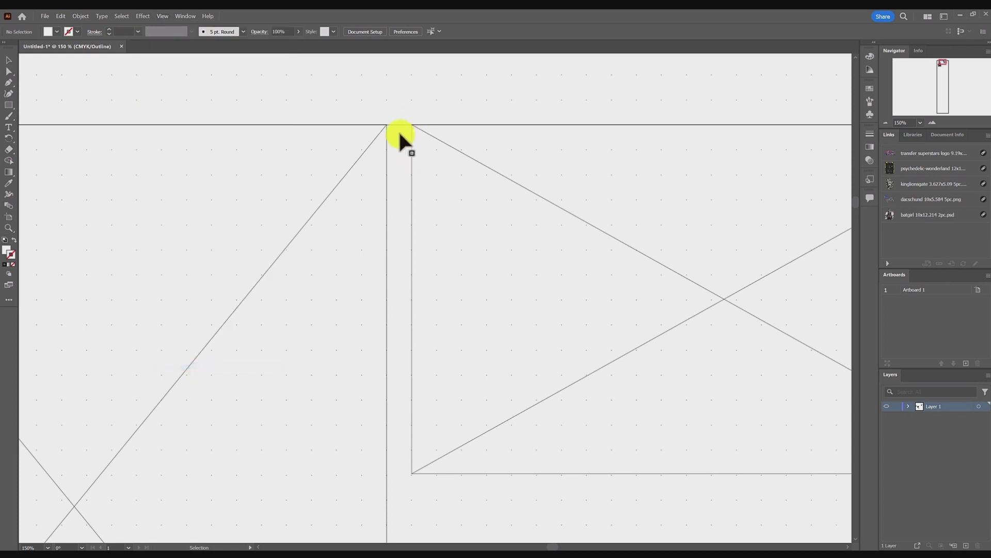
Step: Test grid snapping by moving the dachshund image away from the batgirl image and back to X 15.4 in
left_click(437, 125)
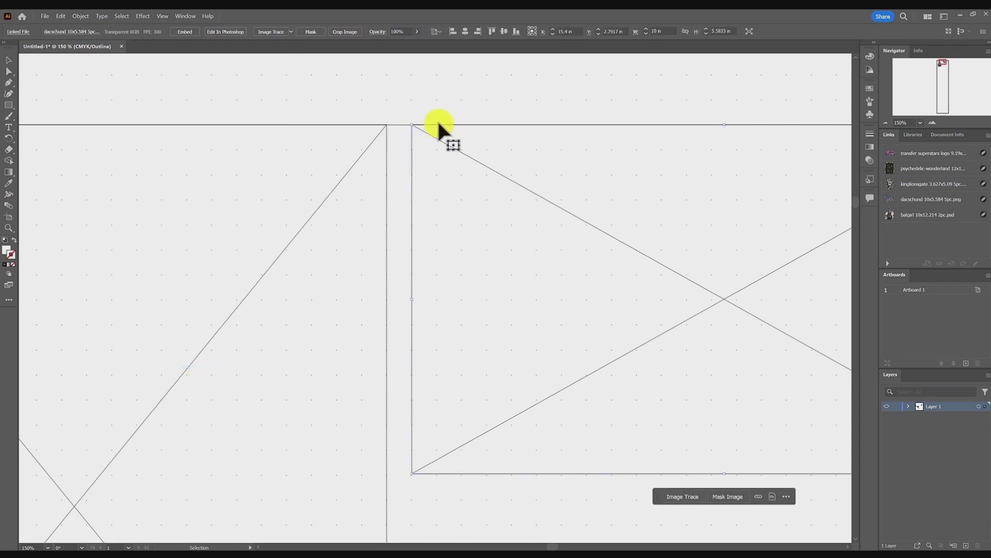
left_click_drag(438, 124, 464, 135)
scroll(461, 167, "down", 3)
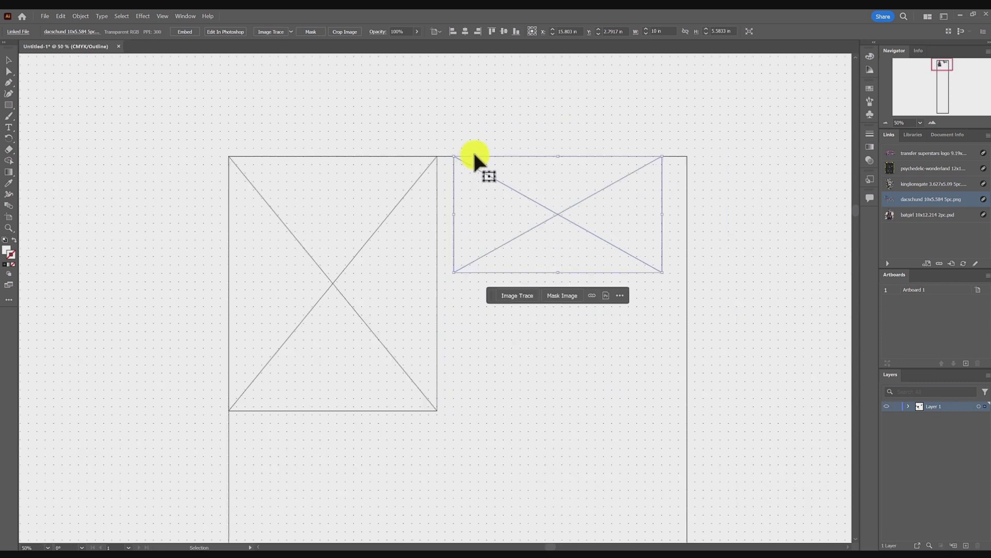
left_click_drag(489, 153, 503, 155)
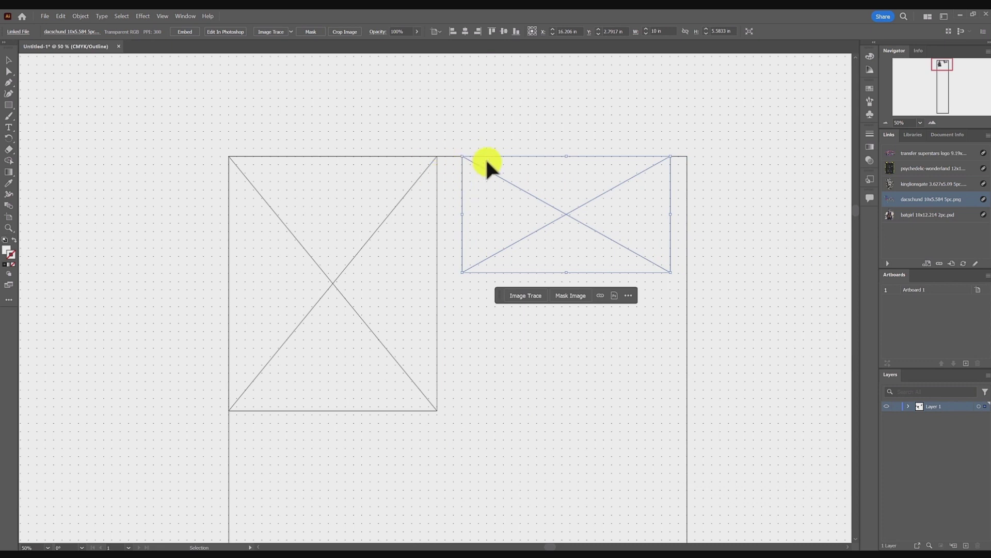
left_click_drag(492, 156, 472, 151)
scroll(442, 230, "up", 3)
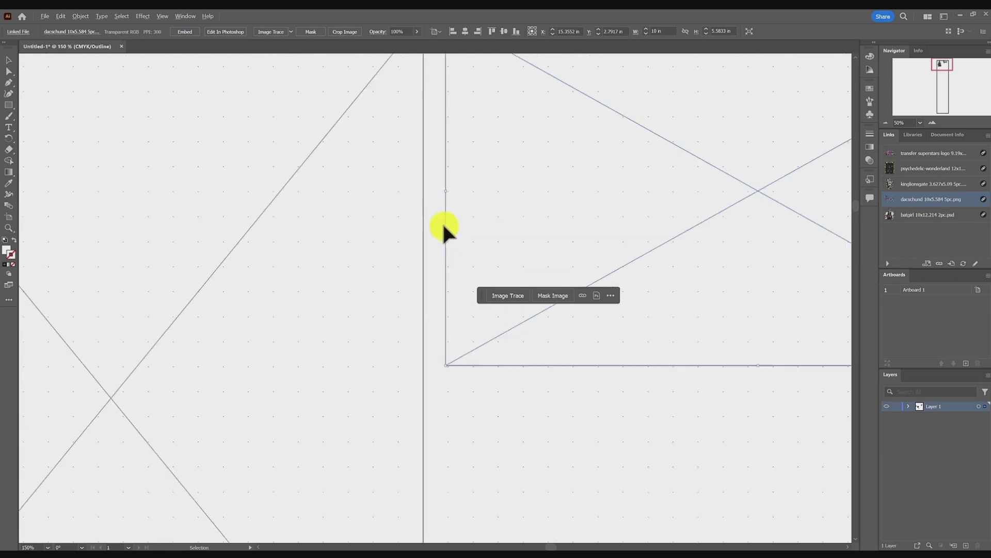
left_click_drag(444, 227, 447, 228)
scroll(448, 227, "down", 3)
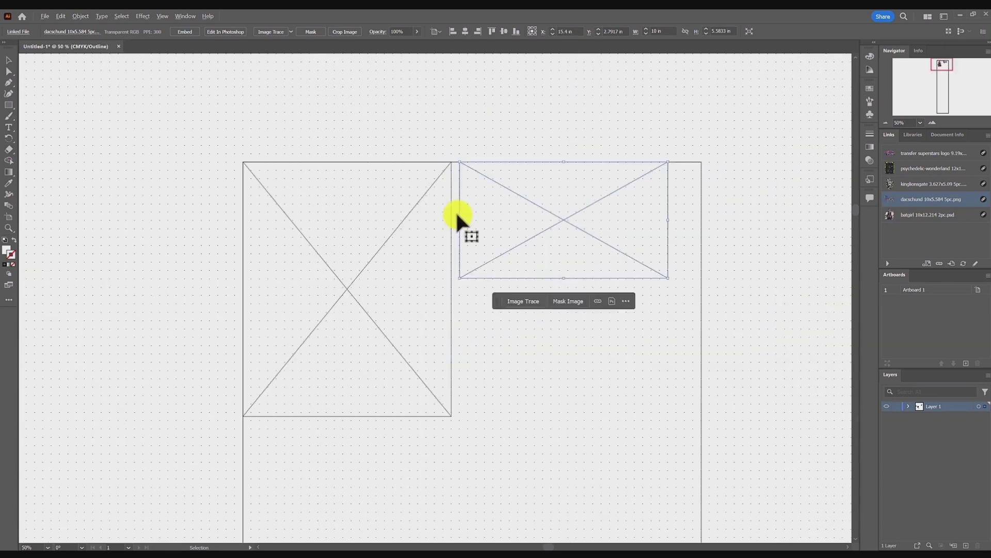
left_click(488, 314)
Step: Examine how the batgirl image lines up with the artboard's left edge and the loose artwork with the grid dots
scroll(465, 176, "down", 2)
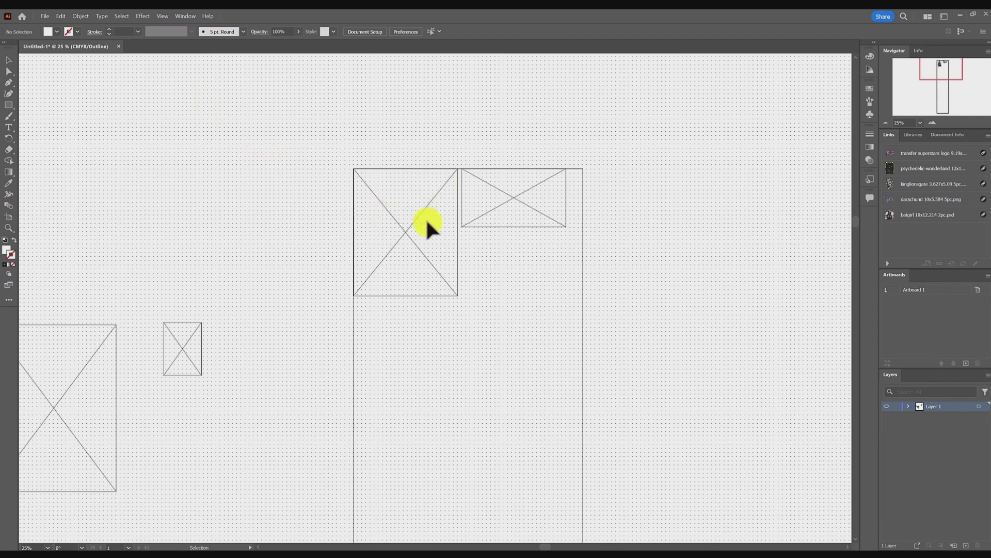
scroll(353, 224, "up", 4)
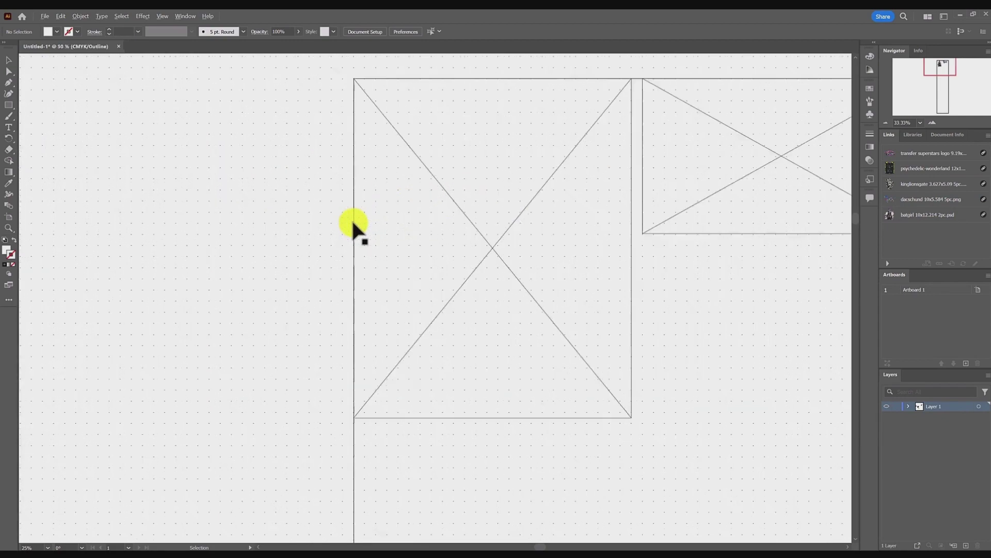
scroll(353, 224, "down", 4)
scroll(354, 224, "up", 4)
scroll(354, 224, "down", 4)
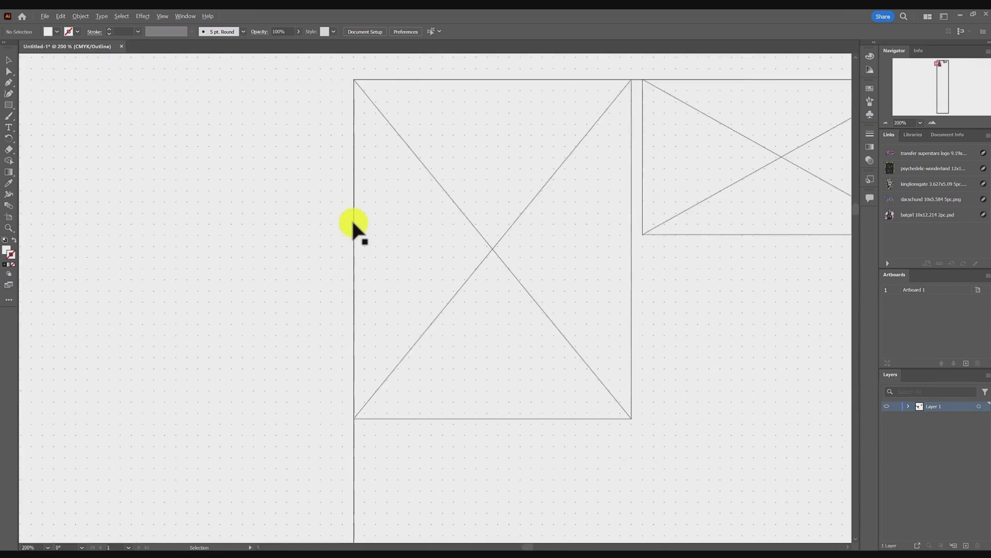
scroll(354, 224, "up", 5)
scroll(356, 232, "down", 5)
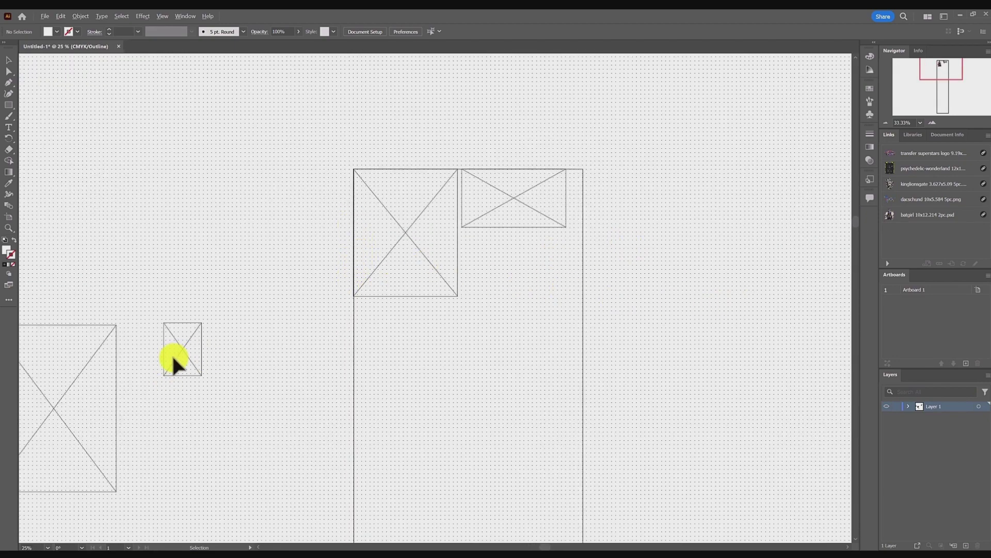
scroll(172, 354, "up", 5)
scroll(172, 354, "down", 6)
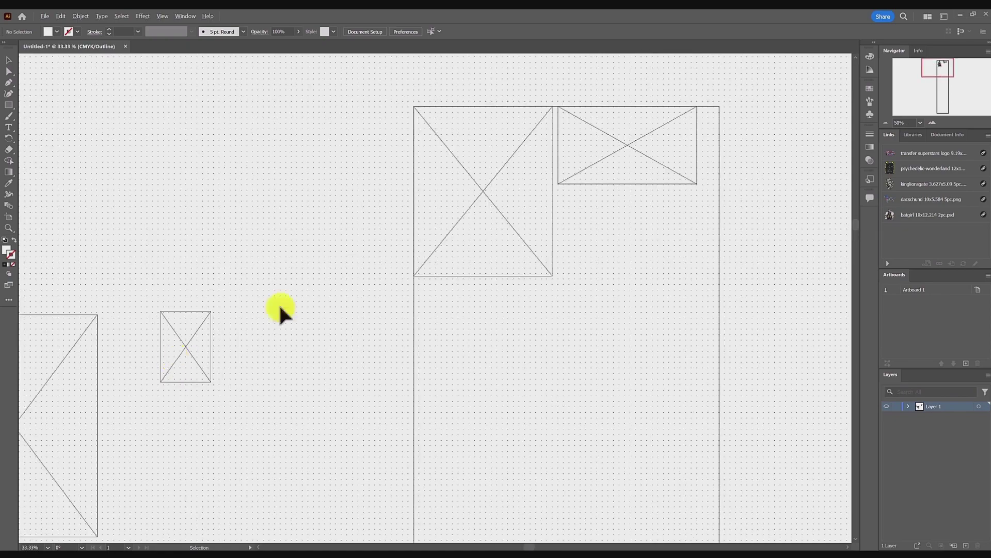
scroll(474, 192, "up", 3)
scroll(474, 193, "down", 5)
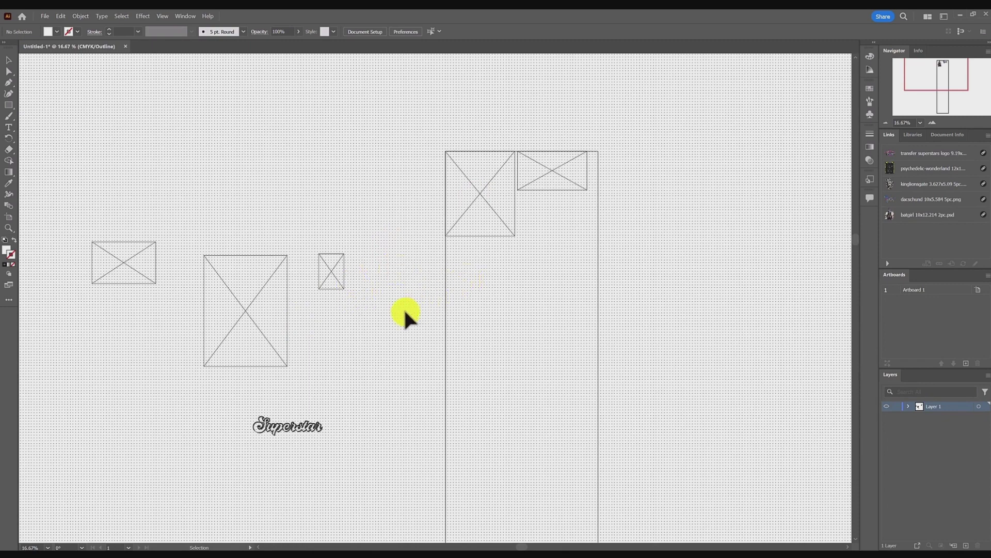
Step: Switch the document to Preview mode and move the batgirl image off the artboard, beside its left edge
key("a")
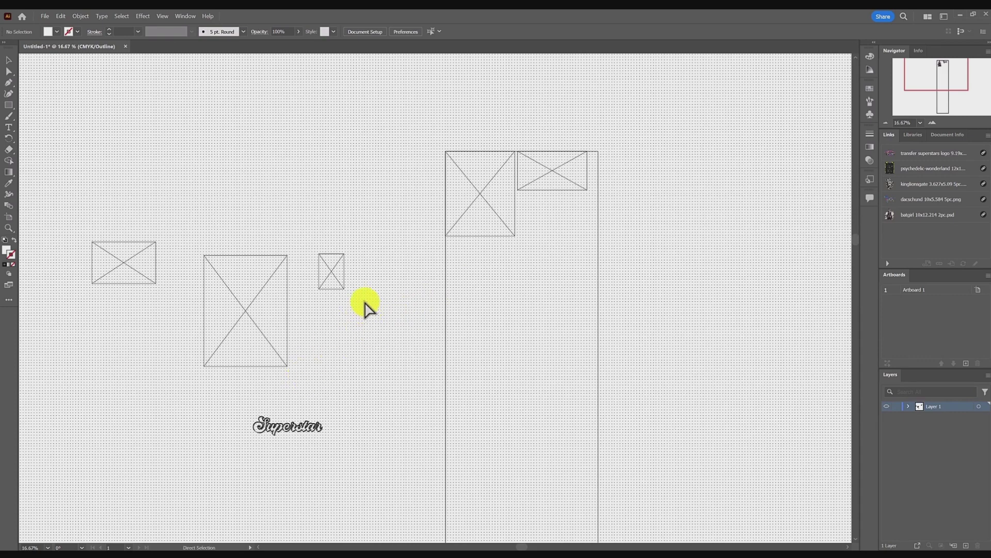
key("ctrl+y")
key("ctrl+y")
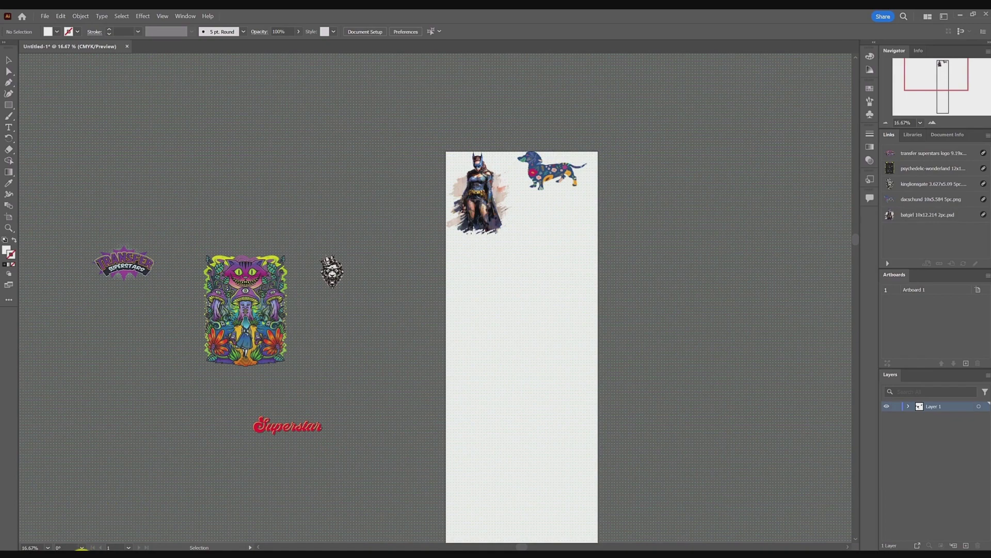
left_click_drag(475, 176, 373, 218)
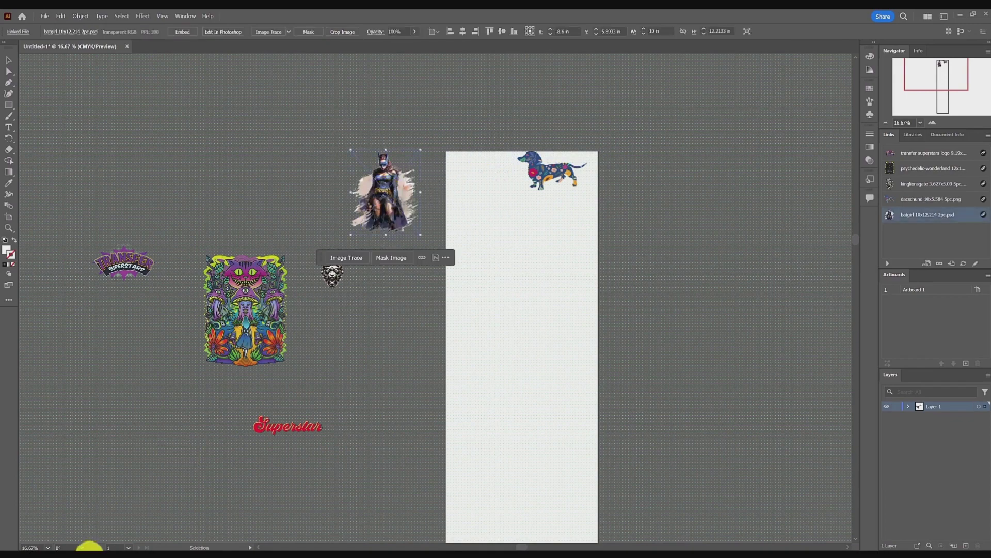
Step: Bring up the gang sheet folder for reference, and move the dachshund image off the artboard to just below the batgirl image
left_click(88, 554)
left_click(198, 260)
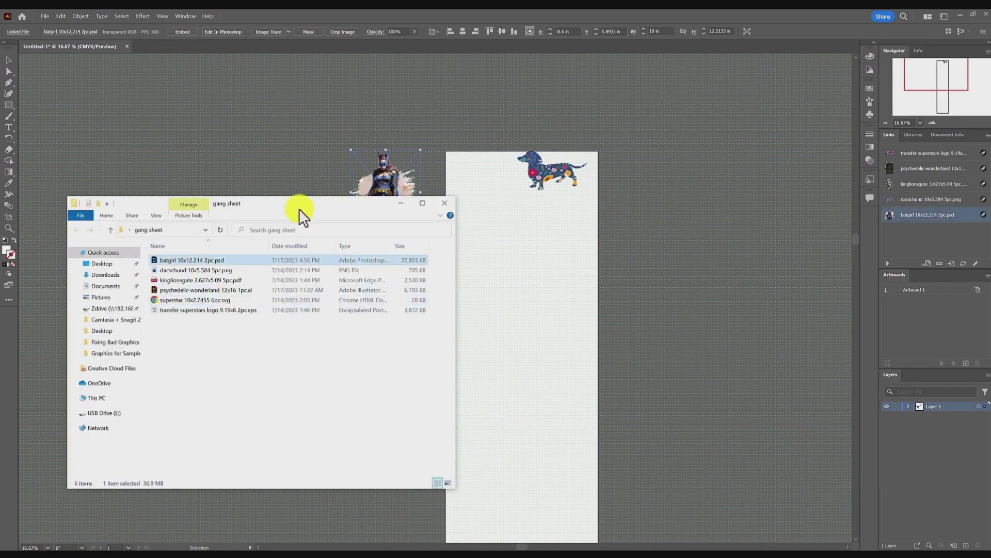
left_click_drag(299, 208, 990, 196)
left_click_drag(568, 167, 409, 274)
Step: Following the folder's file order, stack the kinglionsgate image and the psychedelic-wonderland image below the dachshund
key("alt+Tab")
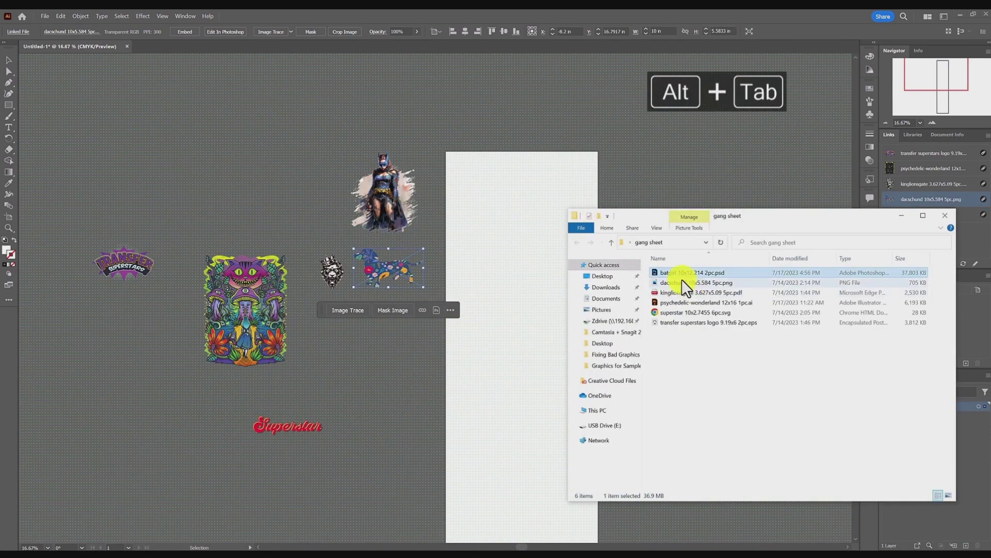
left_click_drag(674, 293, 376, 327)
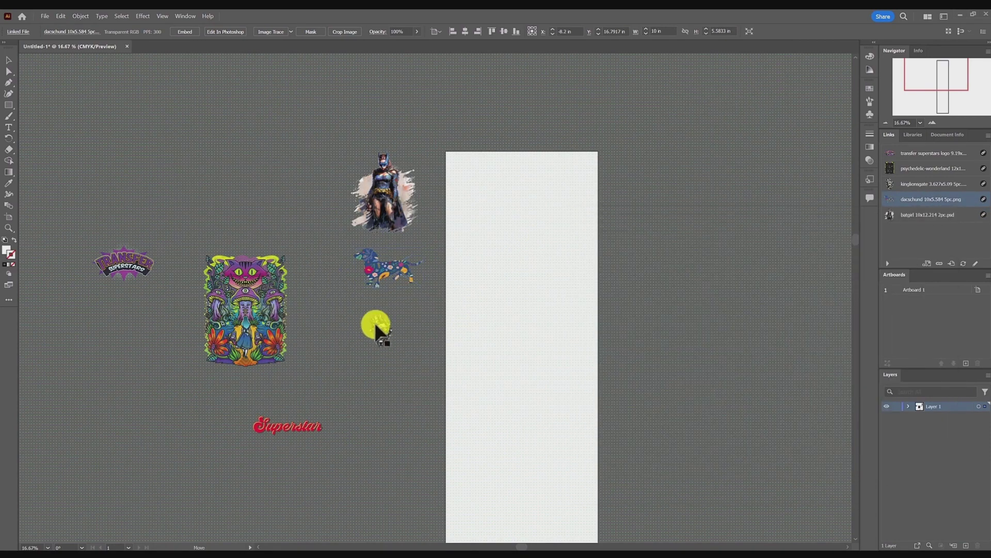
key("alt+Tab")
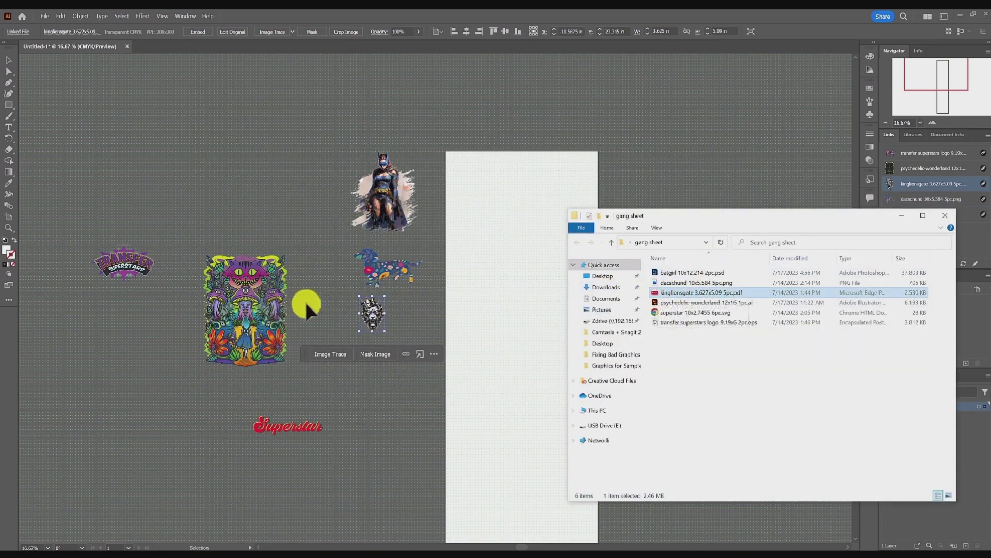
left_click(263, 310)
left_click_drag(265, 315, 370, 375)
Step: Place the Superstar lettering and the transfer superstars logo below the psychedelic-wonderland image, following the folder's file order
key("alt+Tab")
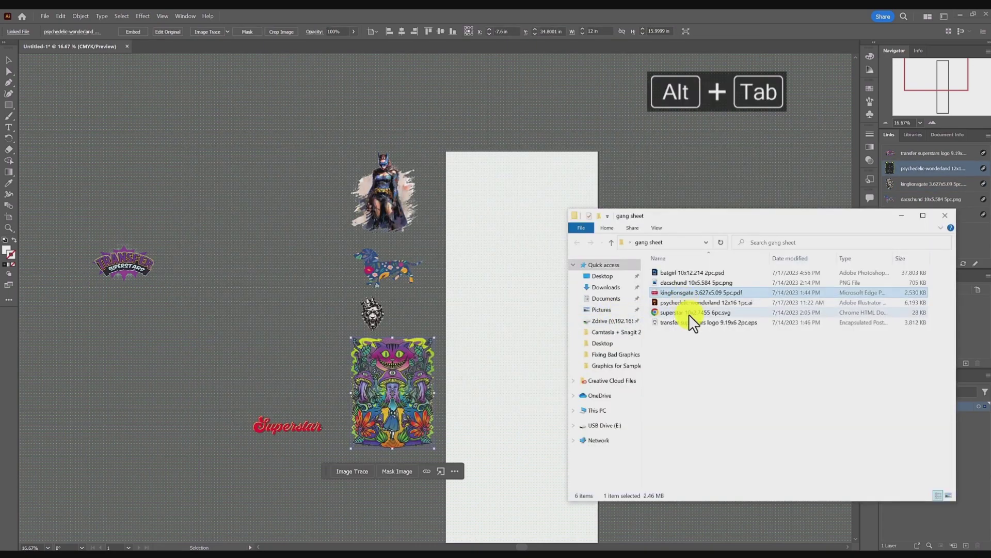
left_click_drag(689, 313, 420, 384)
left_click_drag(263, 434, 385, 463)
left_click_drag(113, 262, 380, 499)
left_click_drag(575, 311, 492, 302)
Step: Check the required copy counts in the gang sheet folder and duplicate the batgirl image directly beside the original
key("alt+Tab")
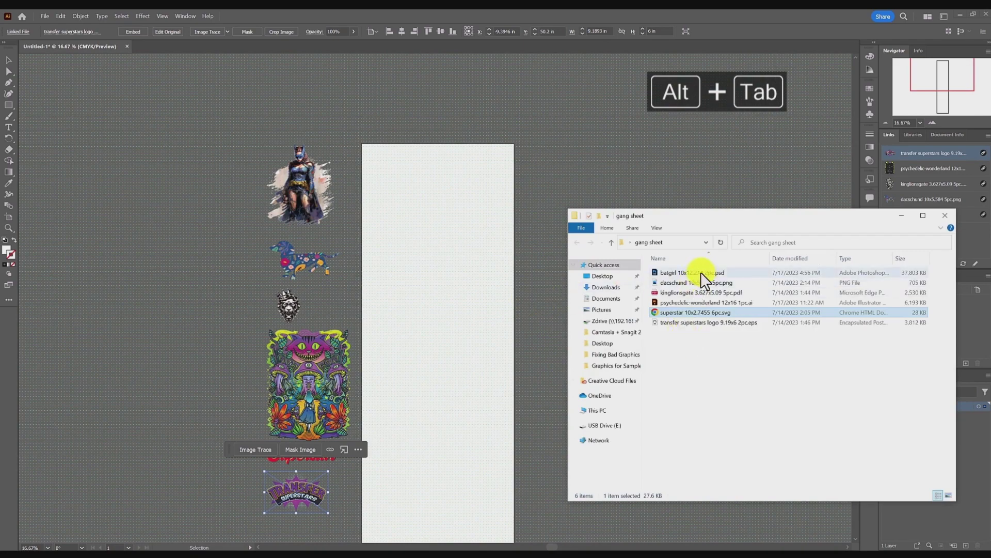
left_click_drag(705, 270, 376, 184)
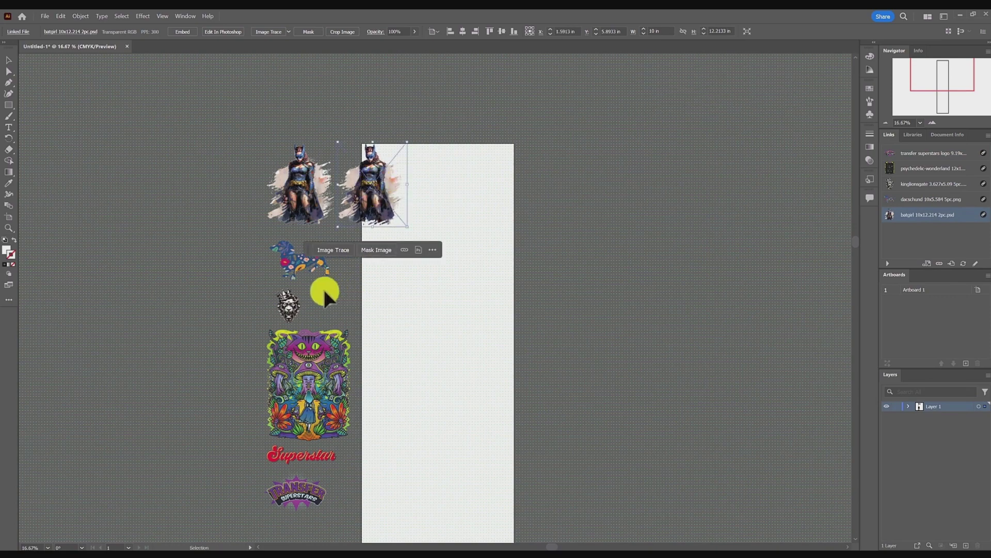
key("alt+Tab")
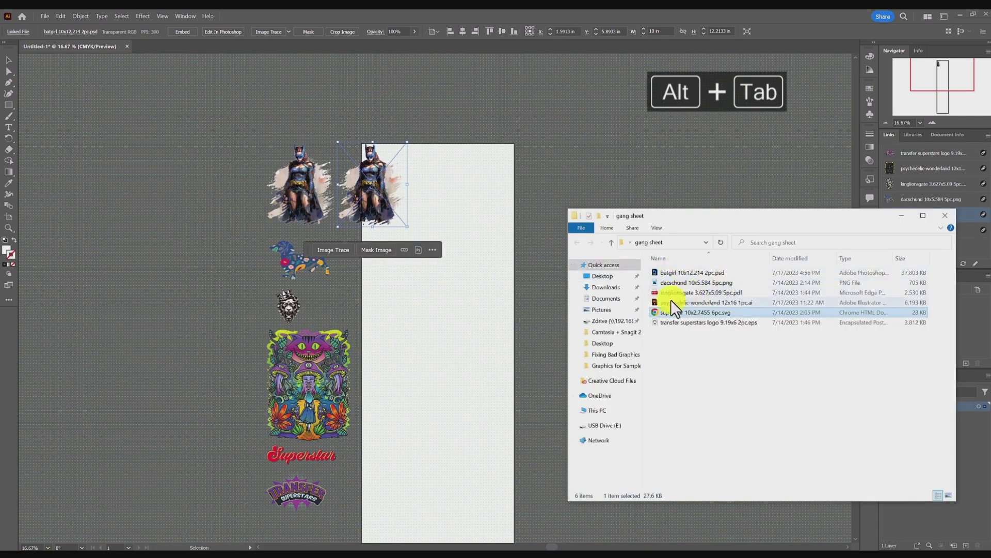
key("alt+Tab")
left_click_drag(289, 260, 413, 264)
key("ctrl+z")
key("ctrl+z")
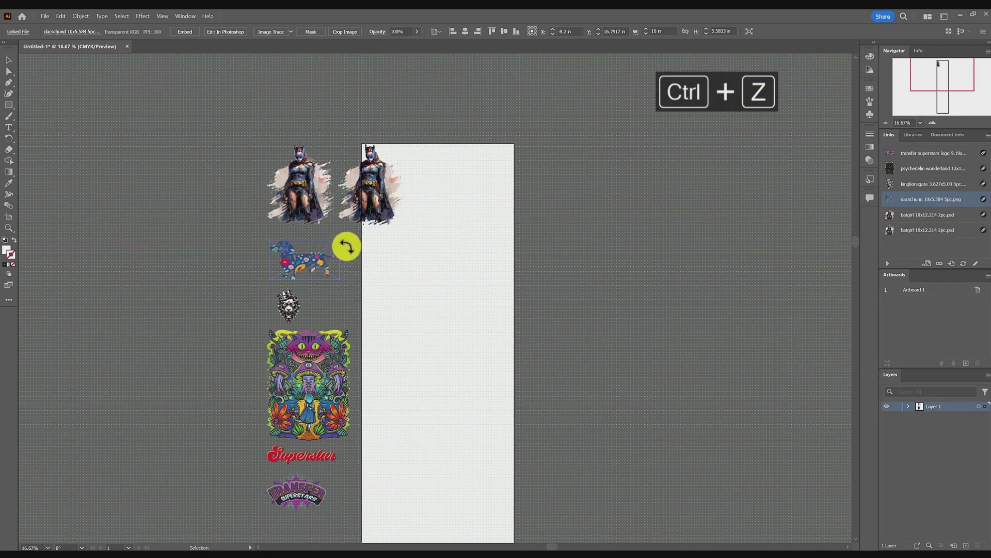
Step: Rotate the dachshund image 90° clockwise so its head points up, and deselect it
mouse_move(345, 247)
left_mouse_down()
mouse_move(321, 296)
mouse_move(326, 255)
mouse_move(346, 258)
left_mouse_up()
key("ctrl+z")
left_click(420, 247)
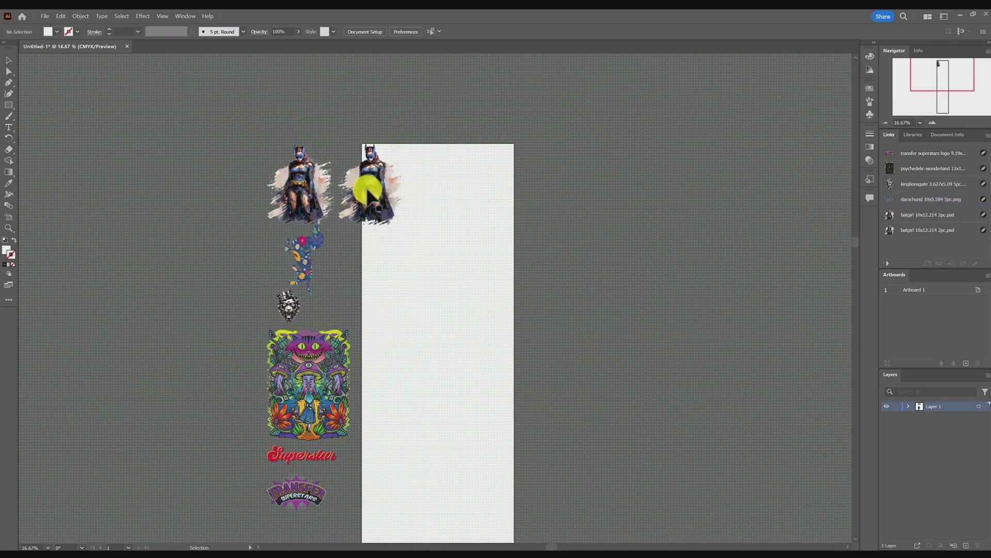
Step: Move both batgirl images together onto the artboard's upper left corner, with the first one against the left edge
left_click_drag(373, 132, 305, 201)
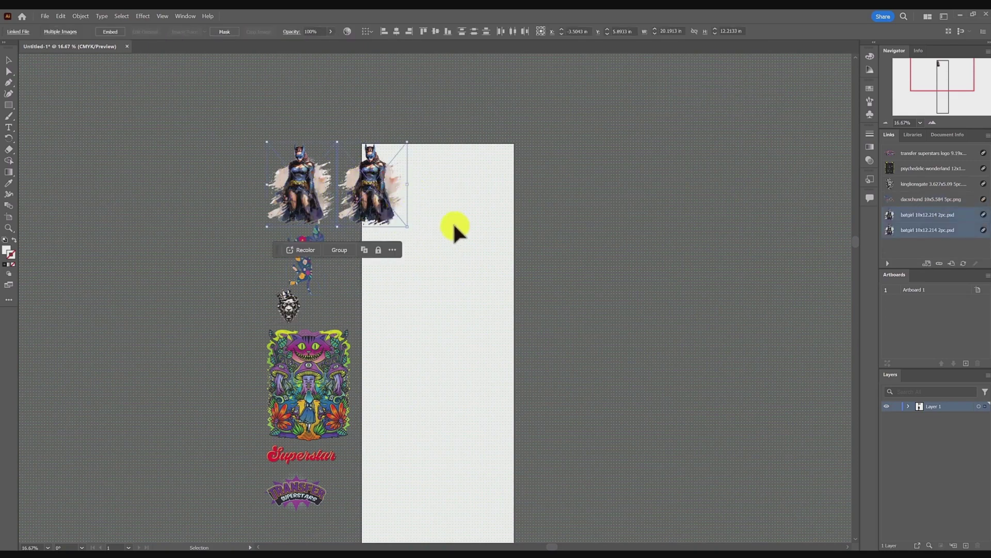
scroll(397, 274, "up", 5)
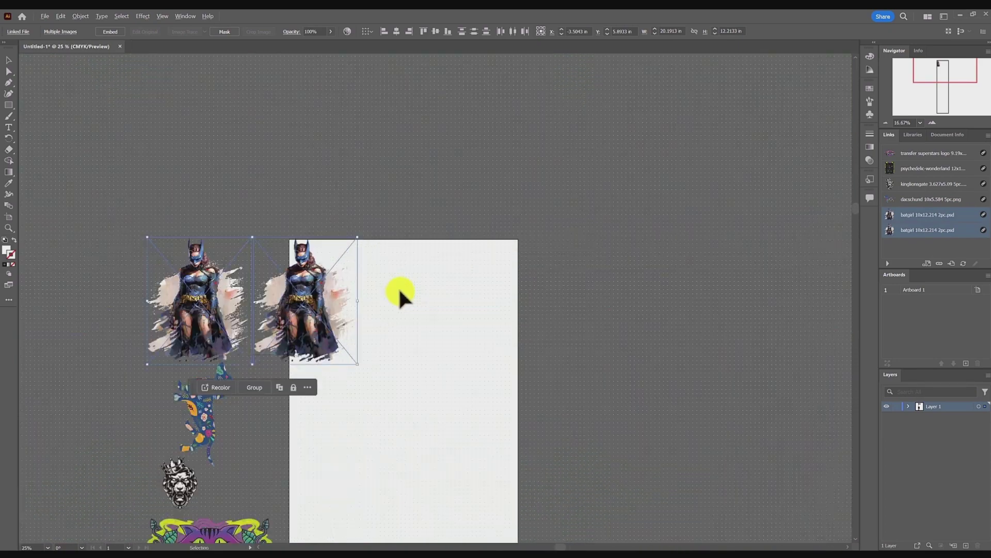
left_click_drag(295, 301, 500, 288)
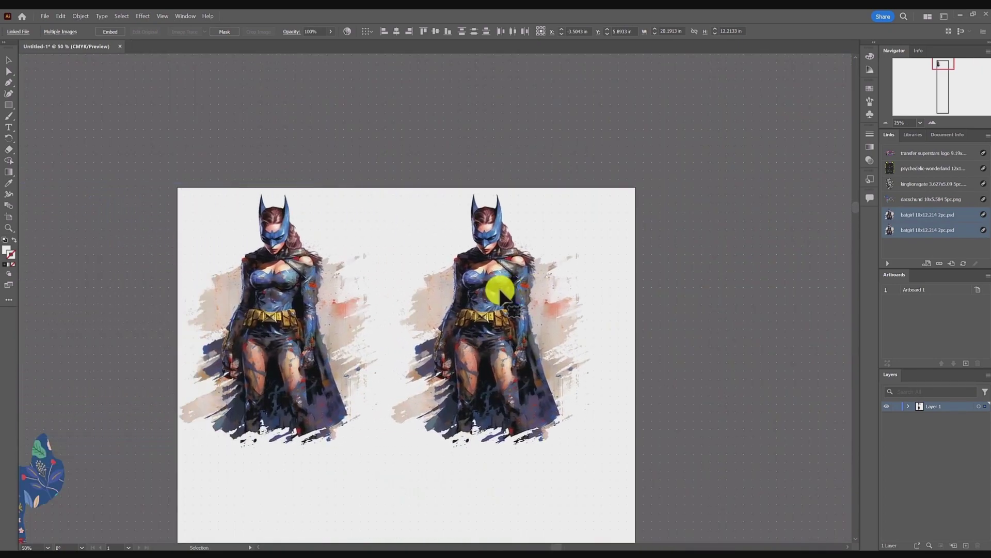
Step: In Outline mode, align both batgirl images to the artboard's top edge
key("ctrl+y")
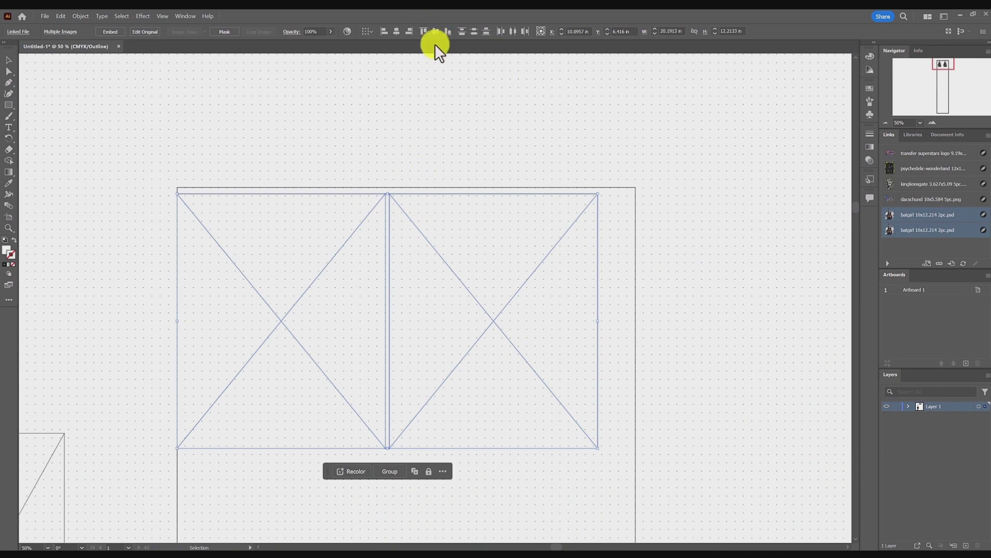
left_click_drag(439, 124, 373, 219)
left_click(364, 27)
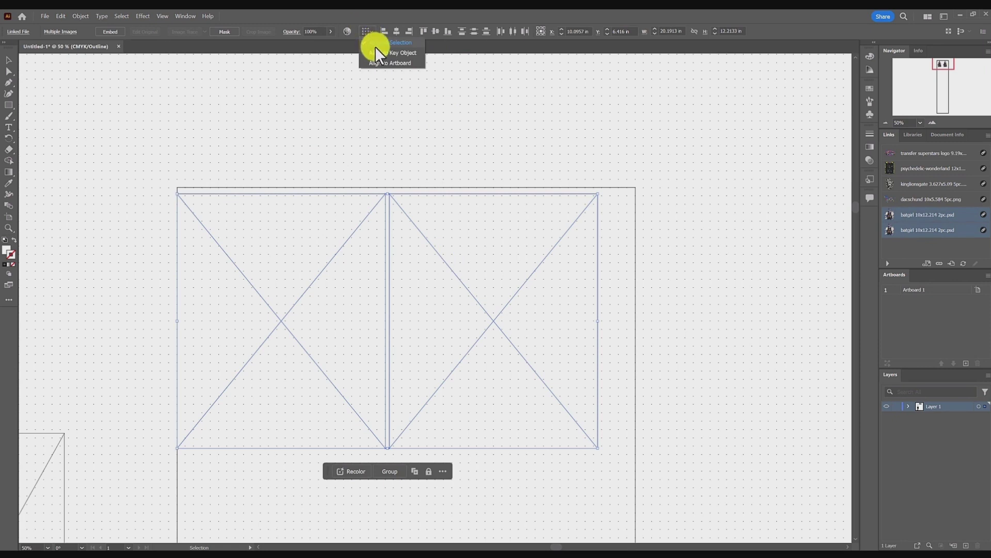
left_click(375, 47)
left_click(416, 33)
left_click(284, 200)
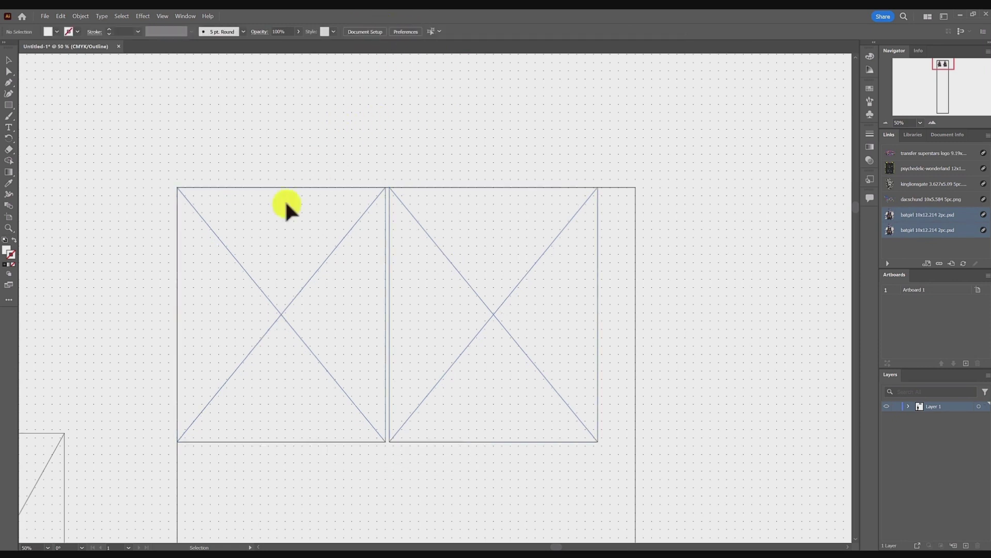
Step: Shift the second batgirl image along the artboard's top edge to leave a gap of about 0.4 in beside the first
left_click(344, 186)
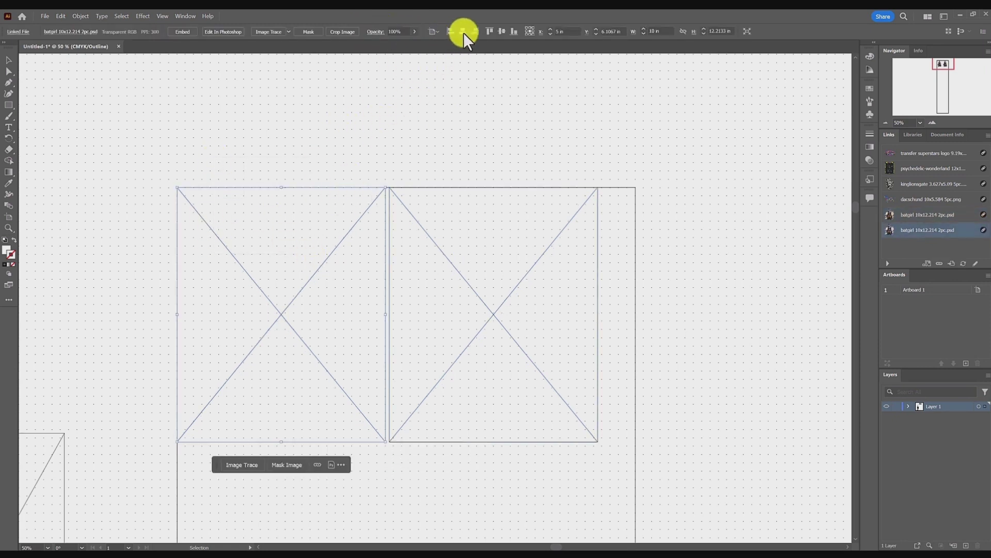
left_click(478, 176)
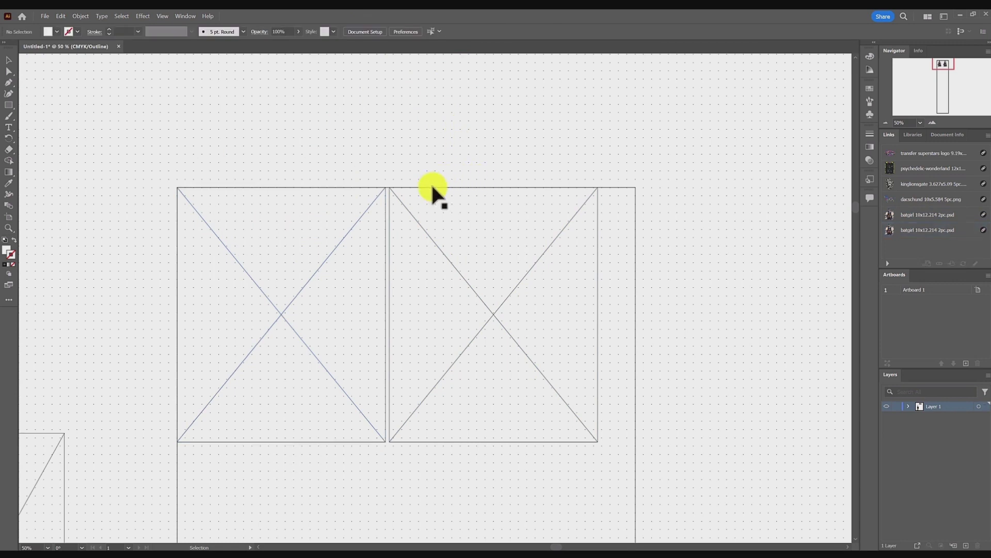
scroll(431, 184, "up", 3)
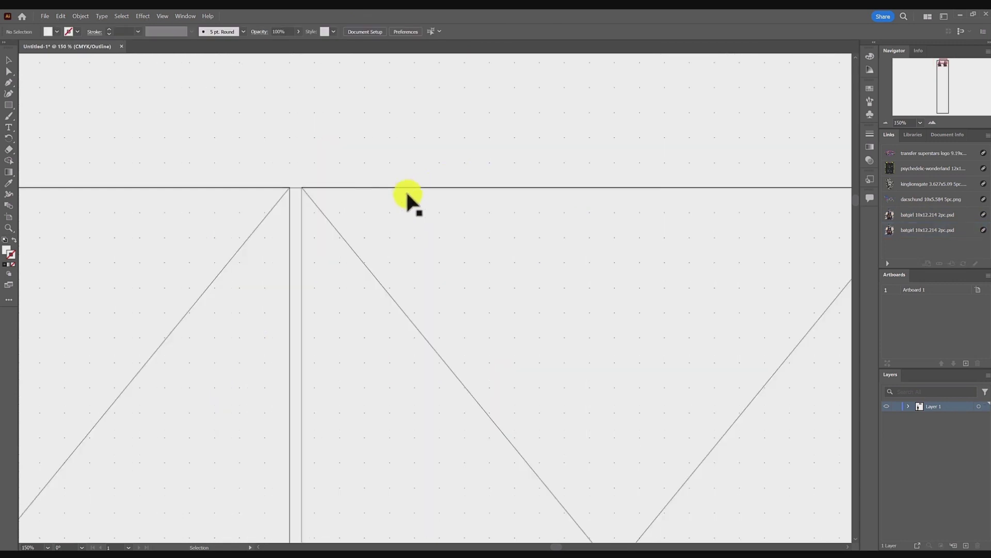
left_click(370, 187)
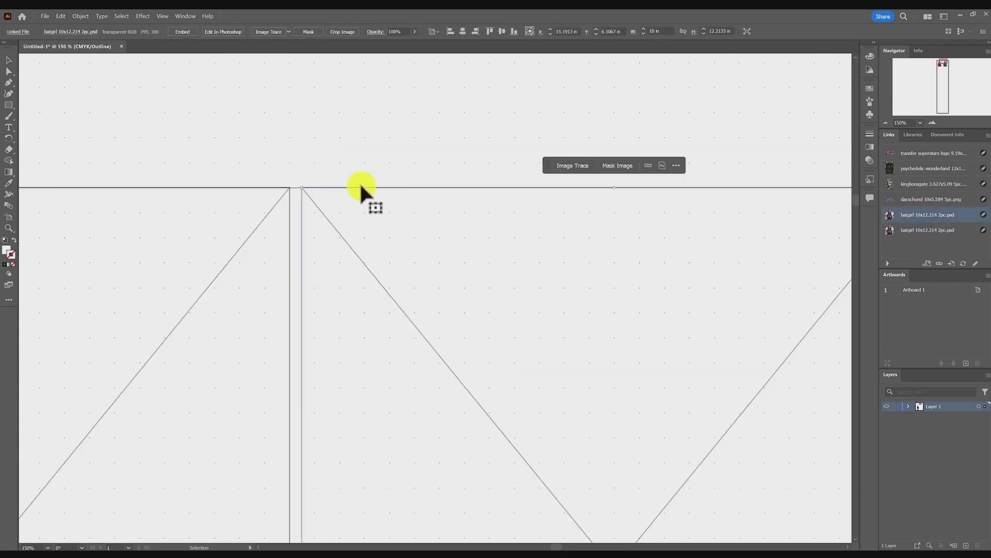
left_click(355, 184)
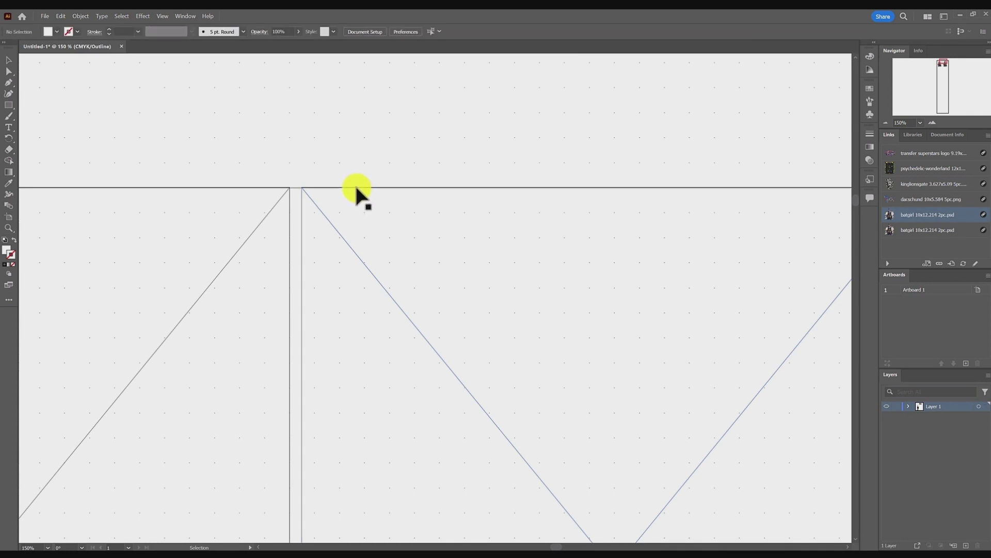
scroll(359, 184, "down", 3)
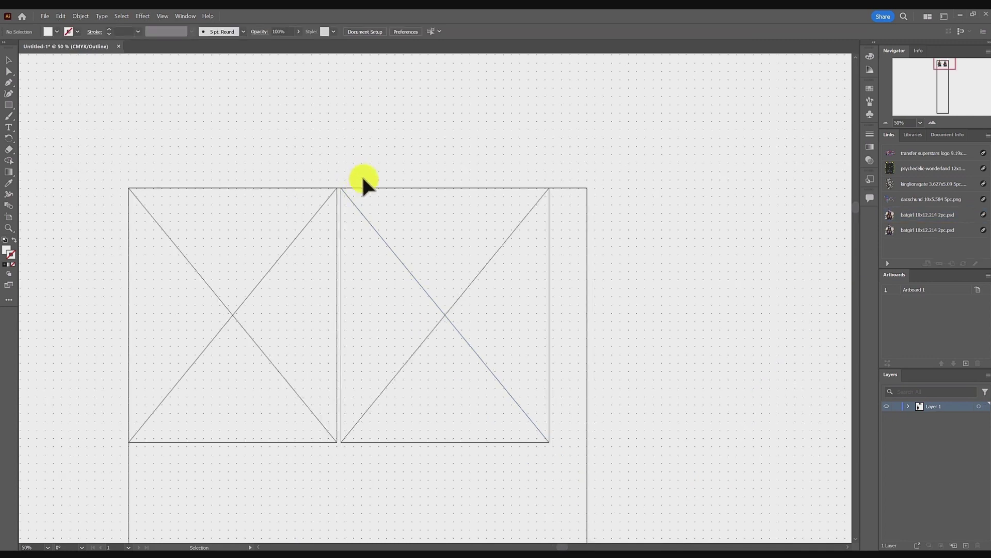
left_click(365, 187)
left_click_drag(366, 188, 376, 190)
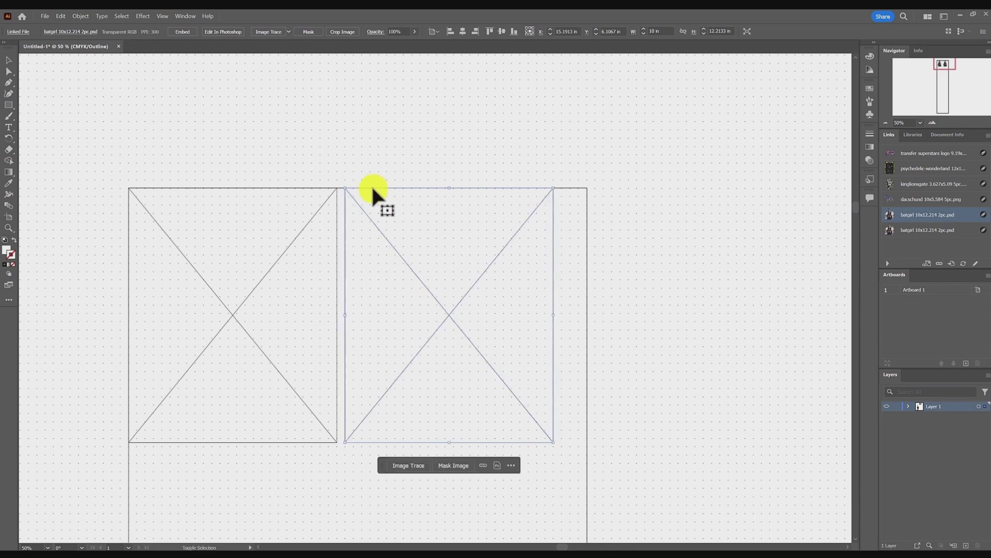
left_click(376, 170)
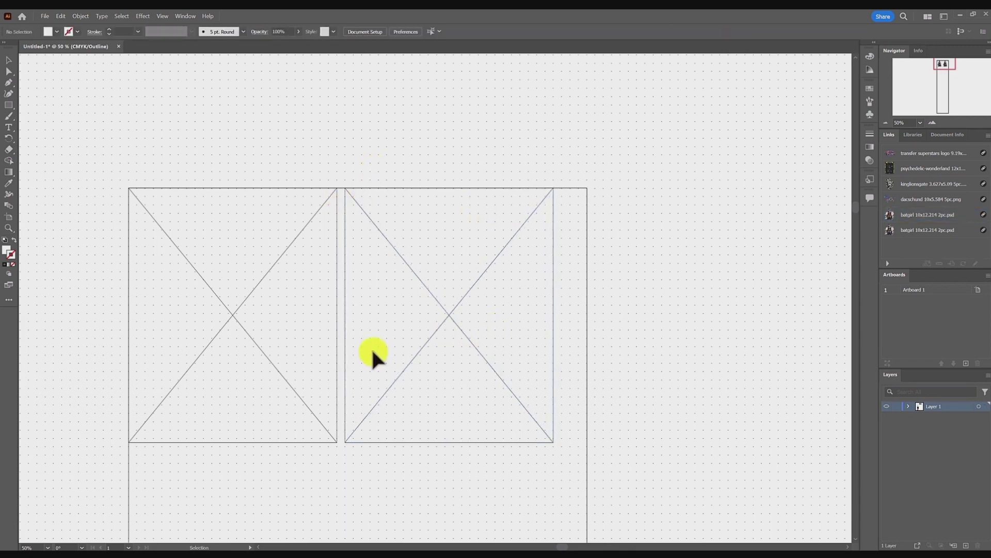
Step: Return to Preview mode and check the dachshund file's required copy count in the gang sheet folder
scroll(373, 351, "down", 3)
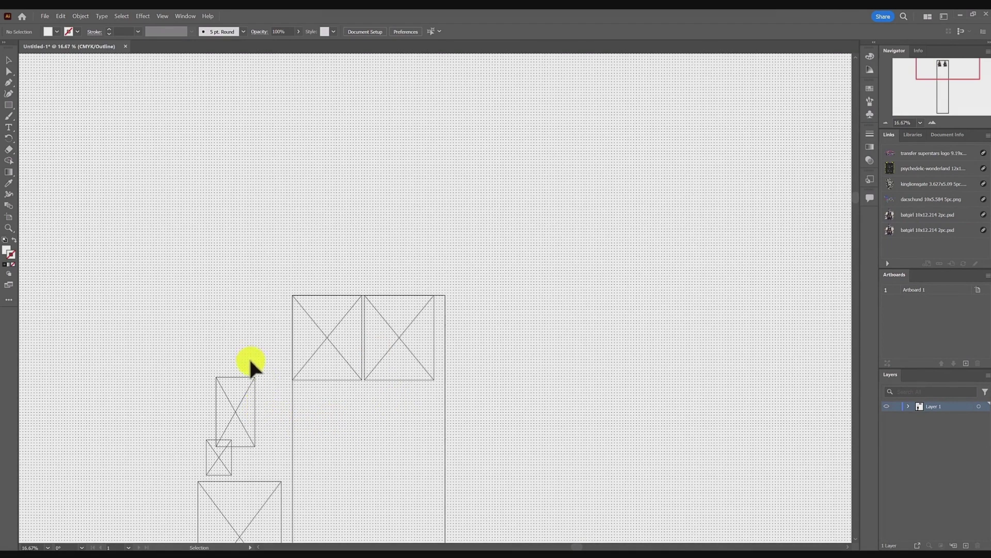
key("ctrl+y")
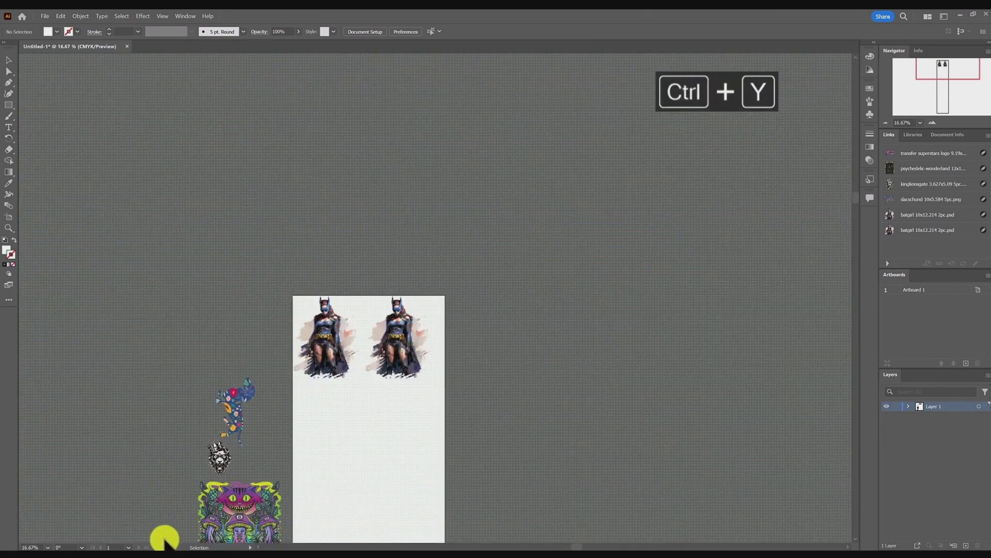
left_click(111, 556)
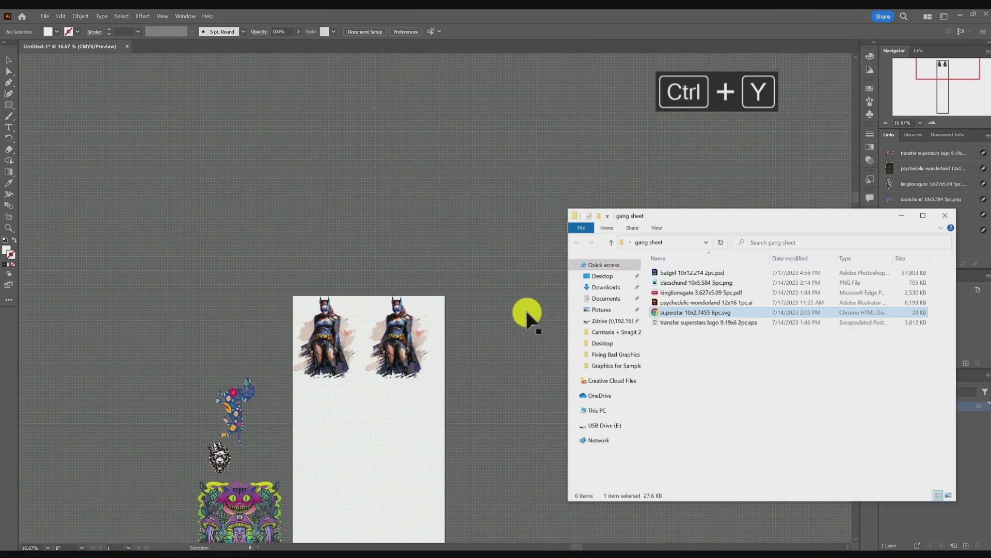
left_click(699, 282)
left_click(522, 163)
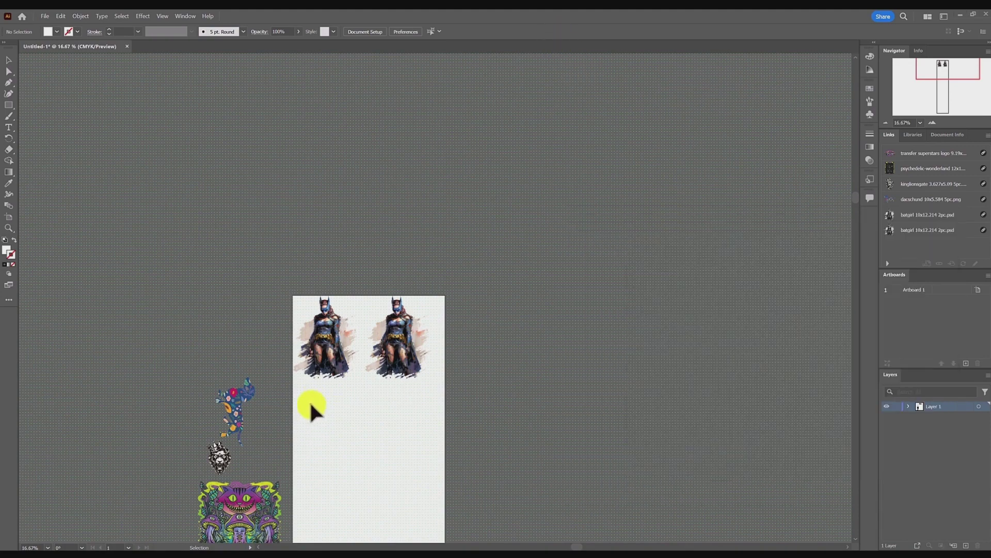
Step: Move the rotated dachshund onto the artboard's left edge, just below the first batgirl image
scroll(301, 372, "down", 3)
left_click(215, 284)
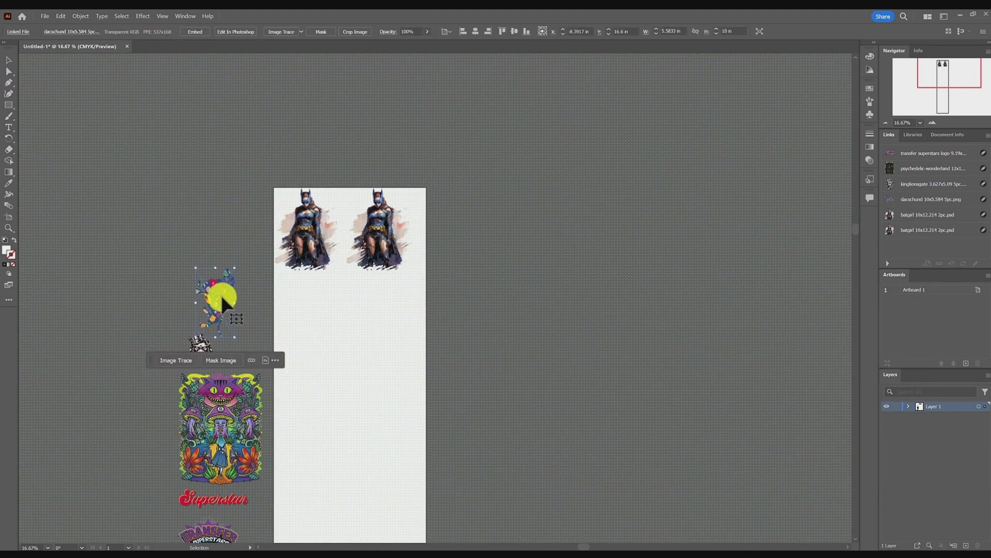
left_click_drag(221, 296, 295, 296)
scroll(302, 272, "up", 5)
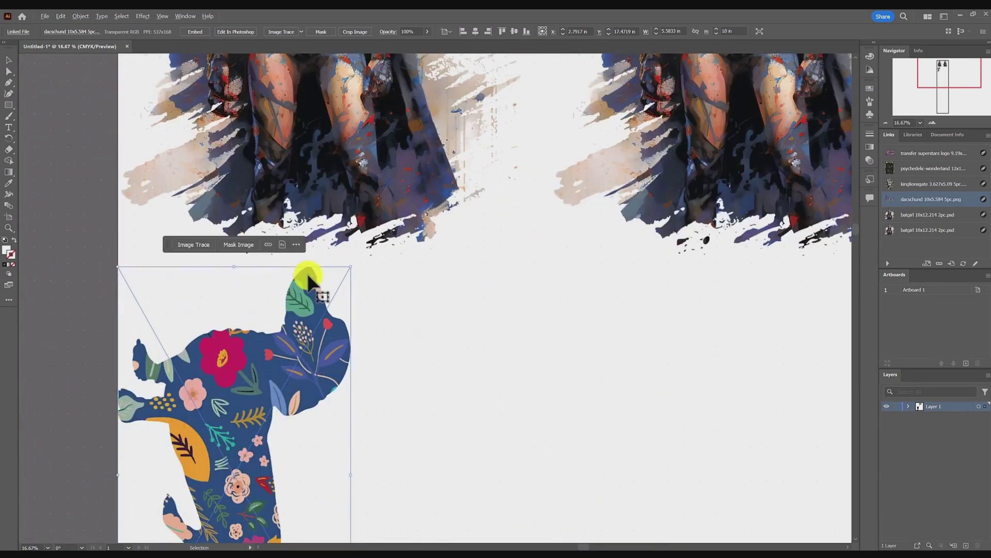
Step: In Outline mode, snap the dachshund against the batgirl's lower edge, and set its Y position to 17.611 in
key("ctrl+y")
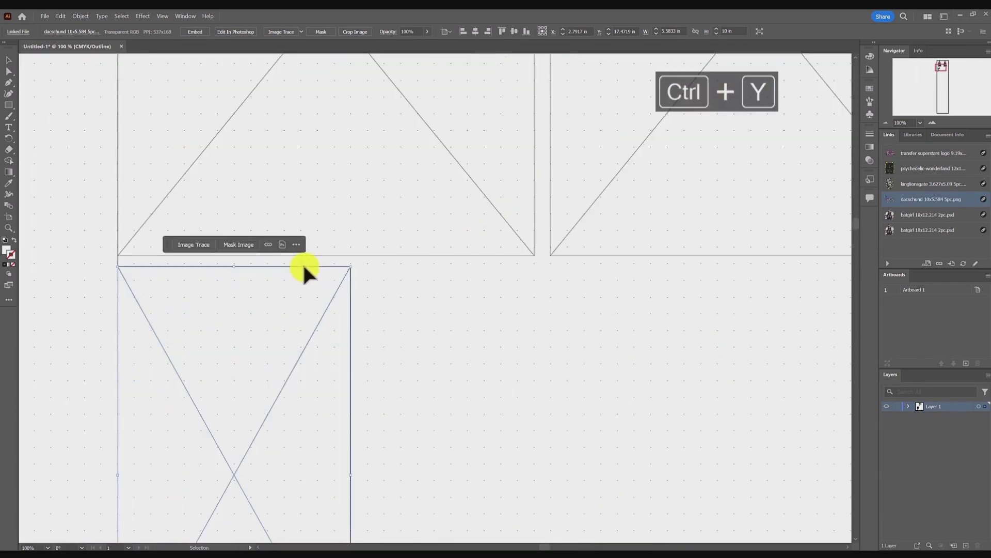
left_click_drag(303, 265, 303, 254)
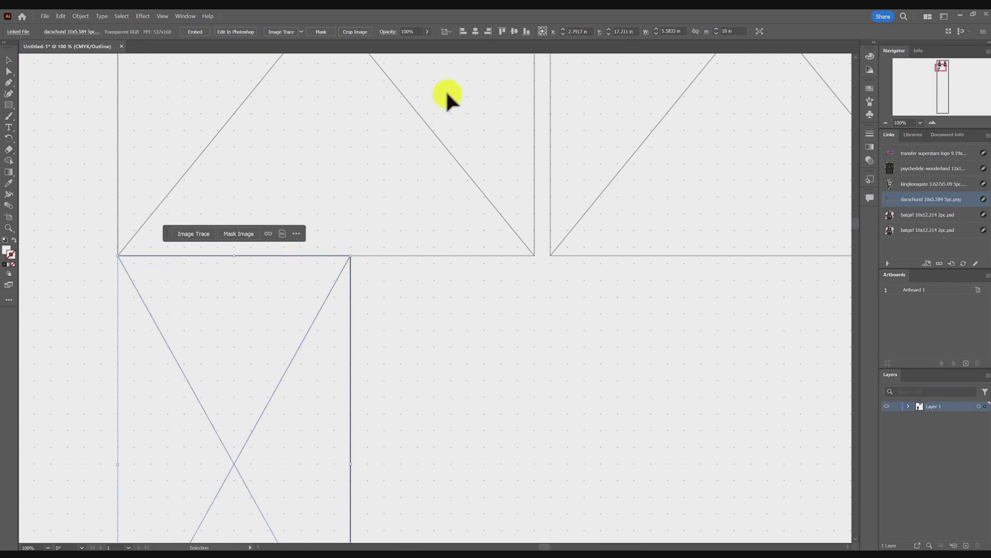
left_click(633, 31)
type("17.611")
key("Return")
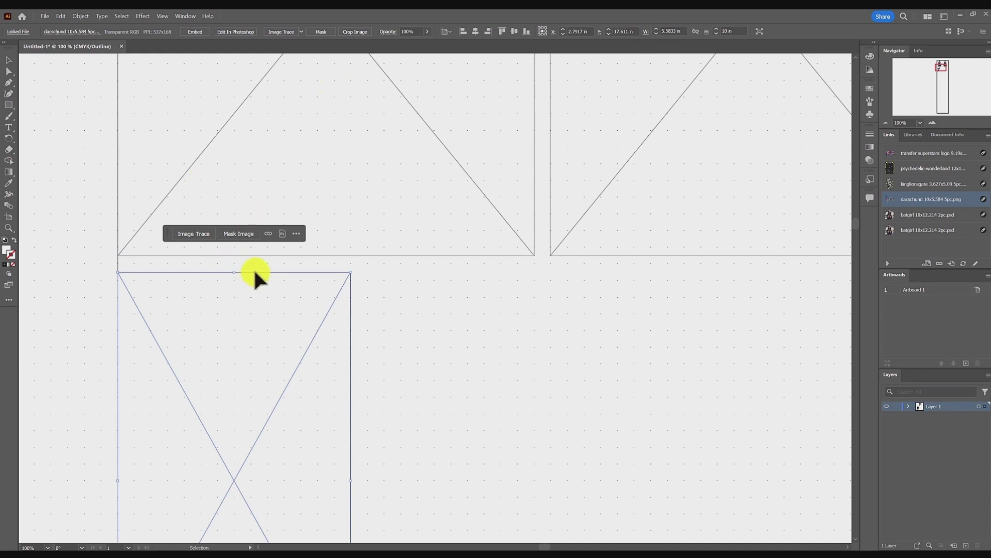
Step: Duplicate the dachshund beside itself, try repeating the duplication, and undo back to the single dachshund at Y 17.611 in
left_click_drag(254, 269, 497, 270)
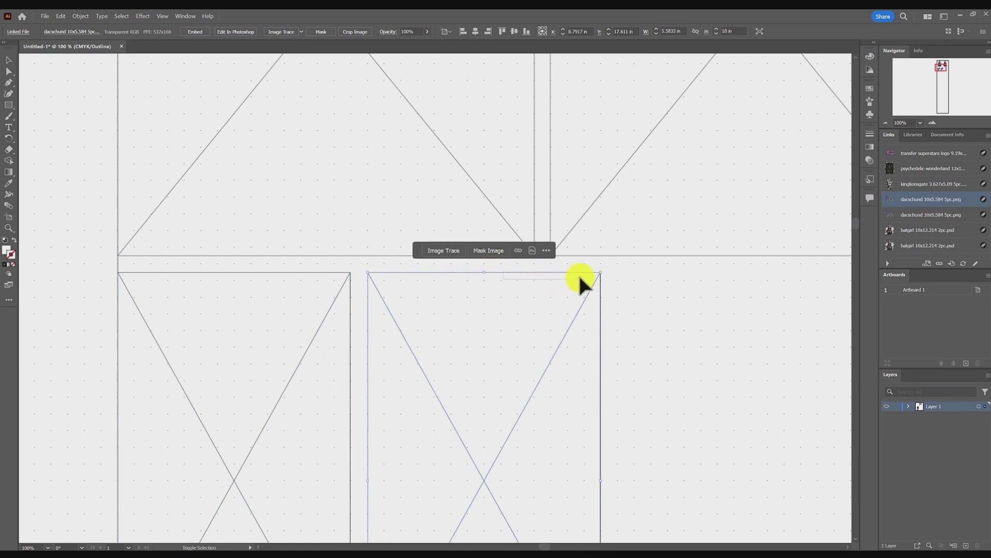
key("ctrl+d")
scroll(562, 287, "down", 4)
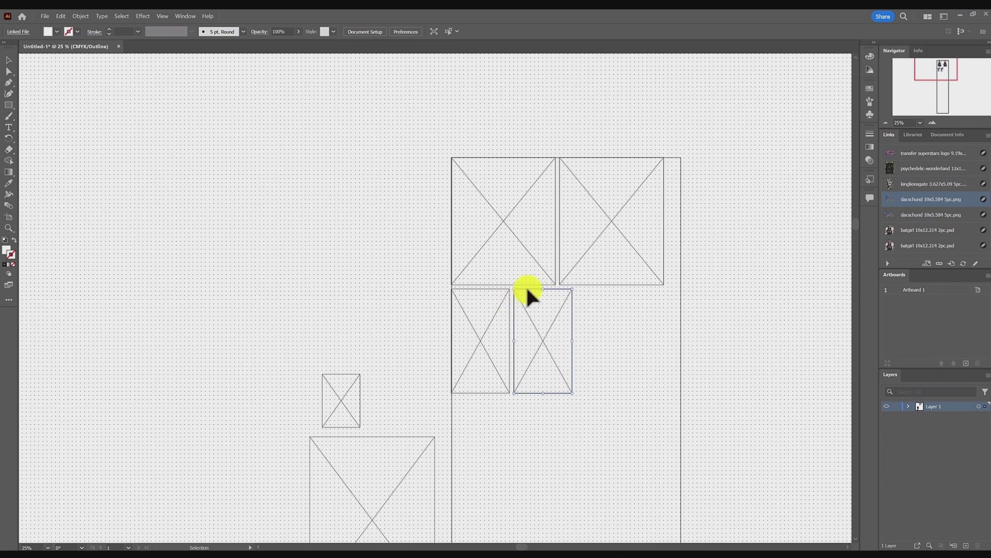
key("ctrl+d")
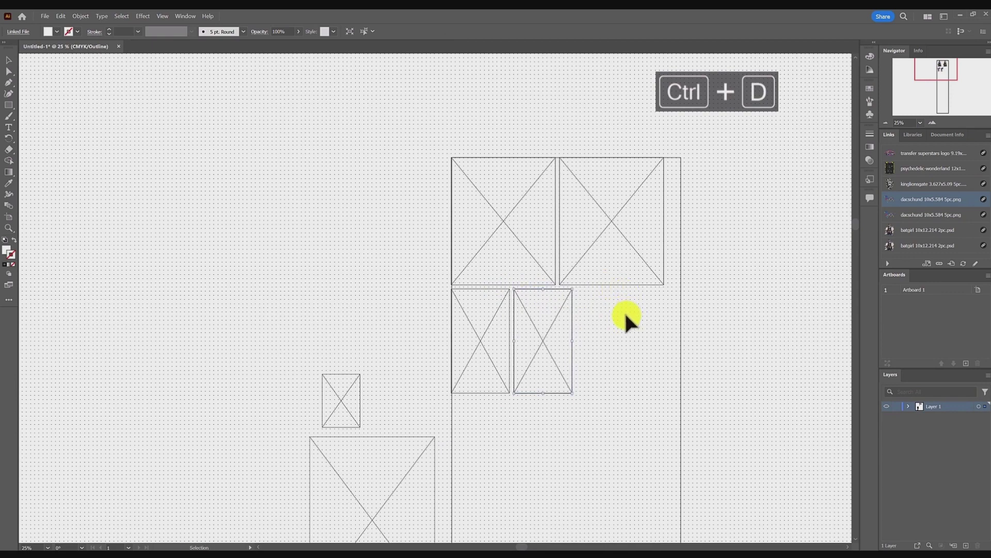
key("ctrl+z")
key("ctrl+z")
key("ctrl+z")
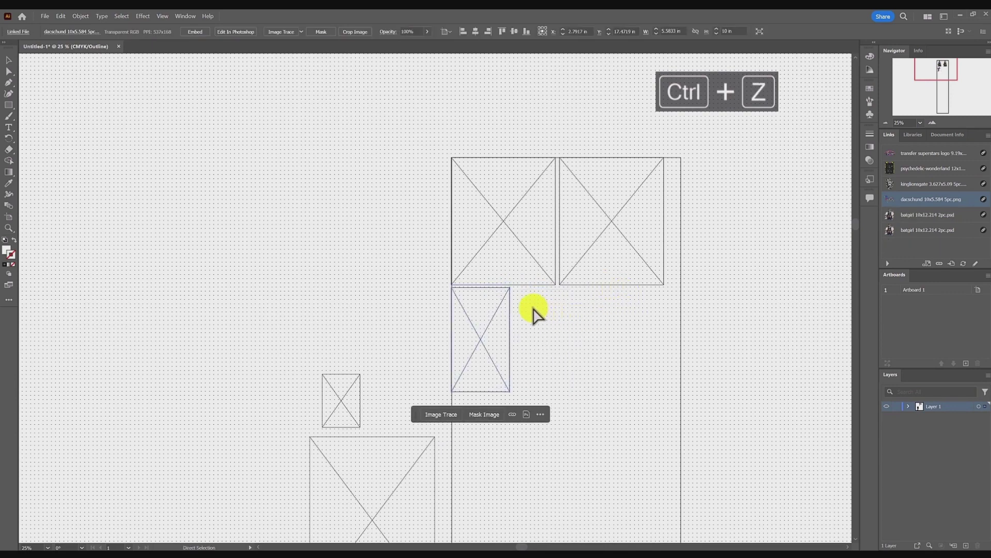
key("ctrl+shift+z")
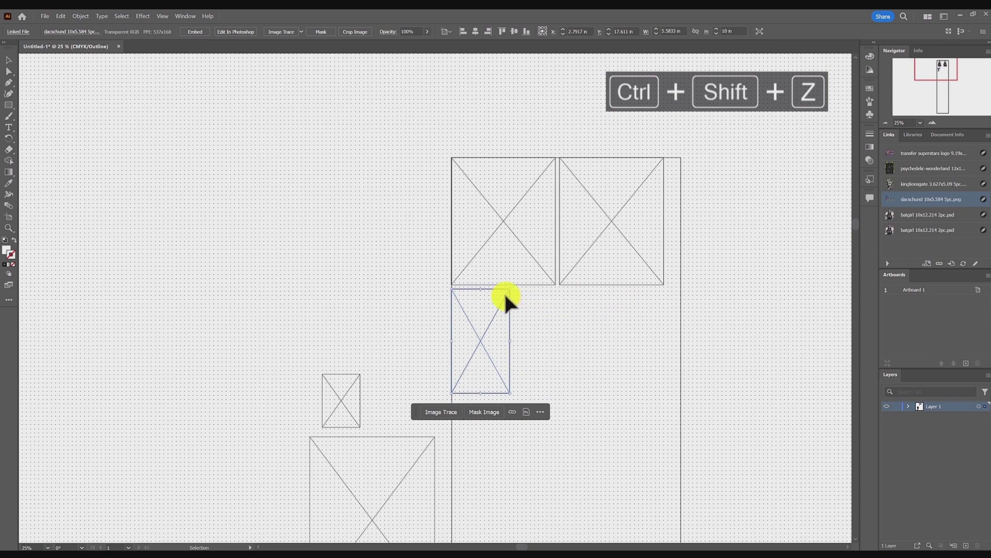
Step: Duplicate the dachshund to the right of the original at the same height, leaving a gap of about 0.4 in
scroll(504, 293, "up", 3)
scroll(504, 289, "up", 1)
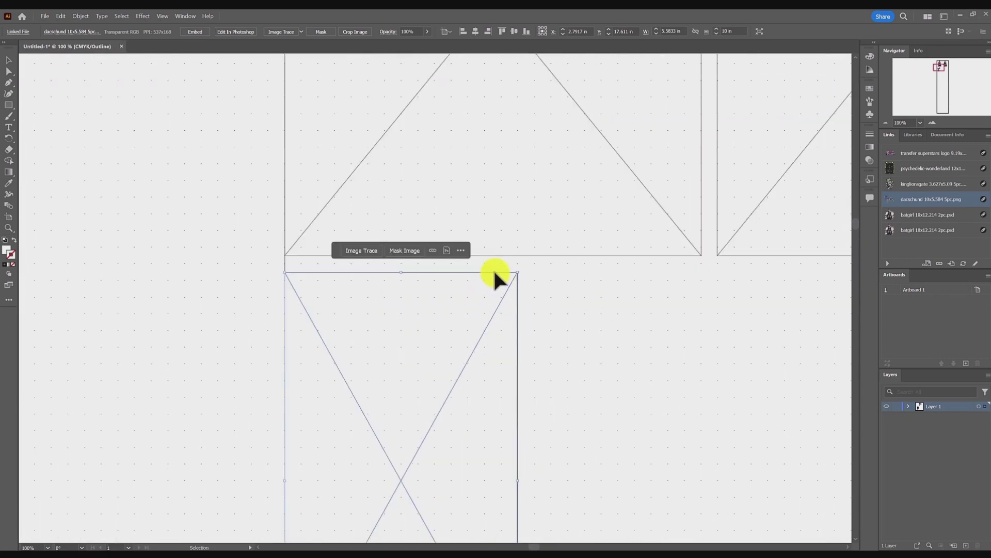
left_click_drag(494, 272, 747, 295)
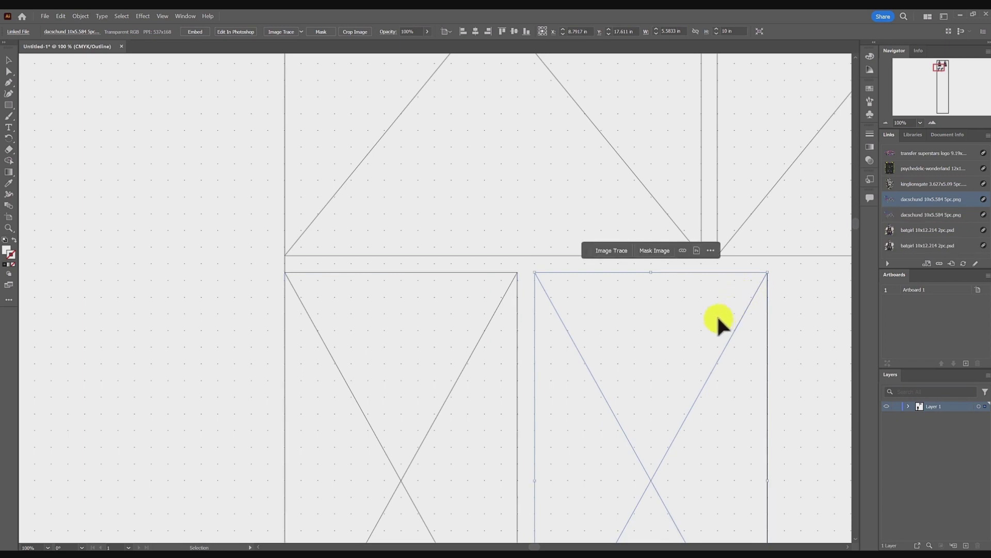
Step: Repeat the duplication to add a third dachshund to the row, and duplicate all three dachshunds into a second row below
scroll(663, 308, "down", 4)
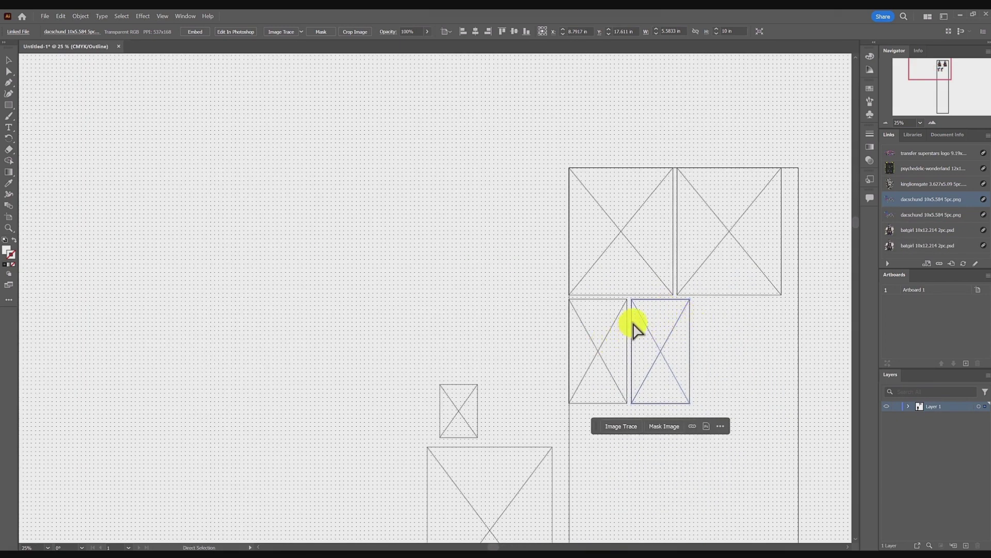
key("ctrl+d")
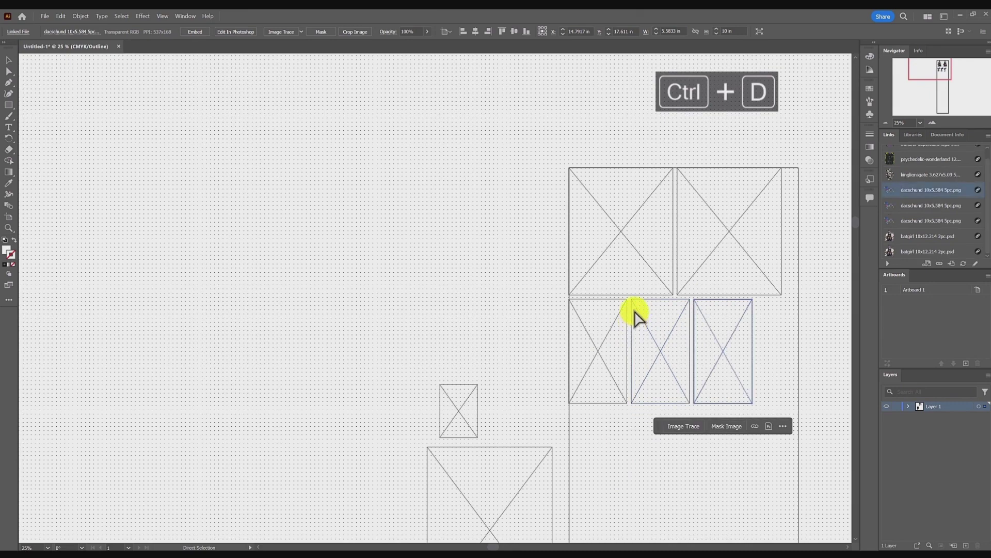
key("v")
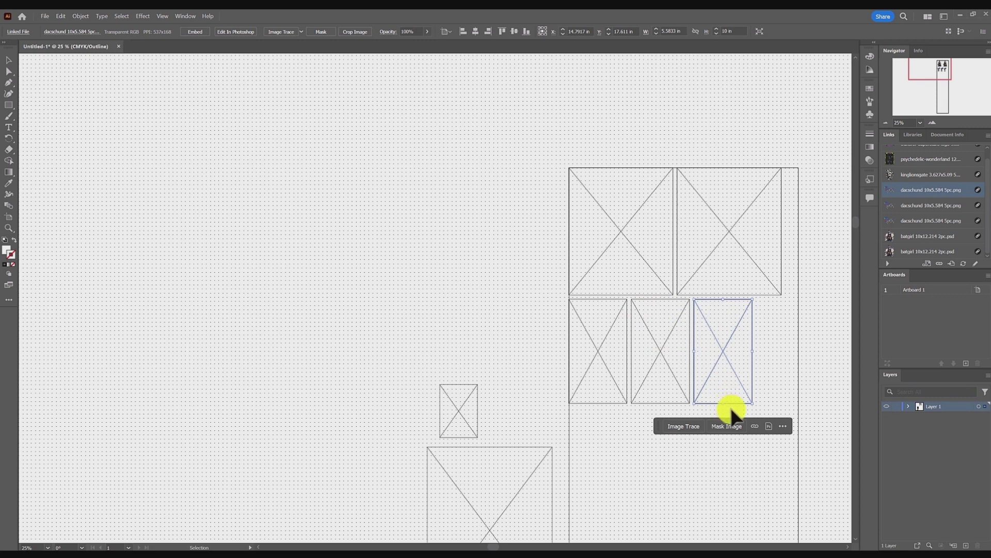
left_click_drag(726, 407, 636, 417)
scroll(635, 417, "up", 9)
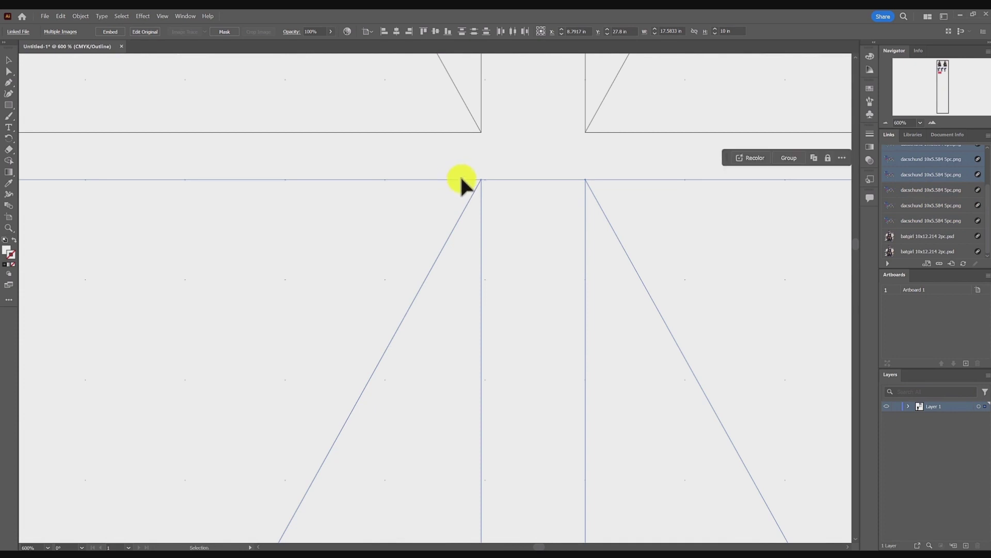
Step: Try to move the second dachshund row up against the first row's lower edge, and undo the moves
scroll(461, 175, "down", 3)
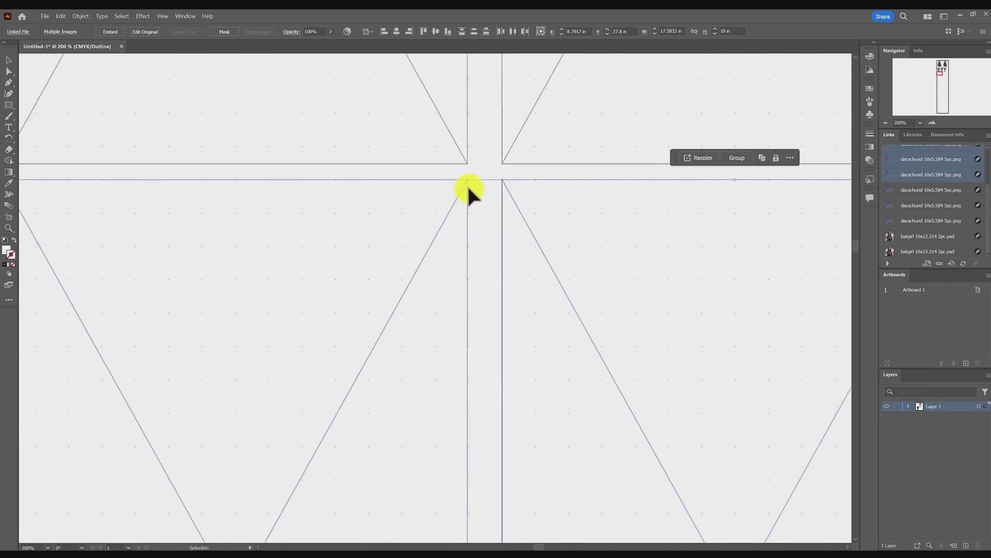
mouse_move(467, 185)
left_mouse_down()
mouse_move(464, 166)
mouse_move(467, 174)
left_mouse_up()
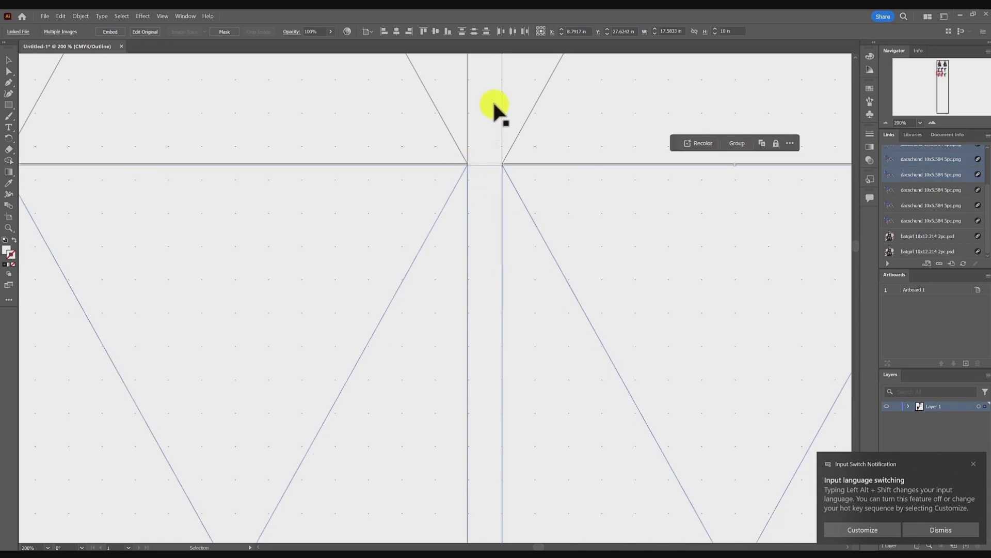
key("ctrl+z")
key("ctrl+z")
key("ctrl+z")
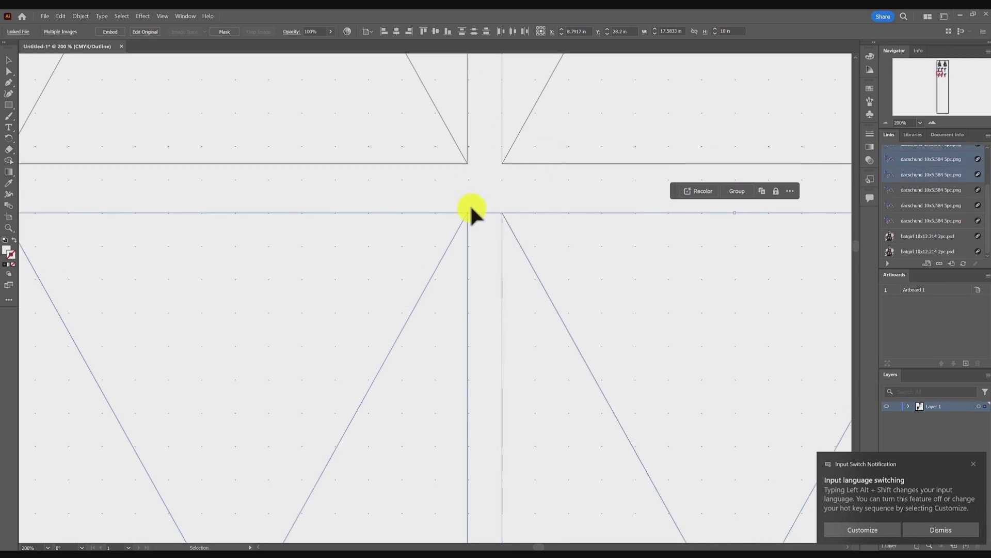
Step: Deselect the dachshunds and turn on Snap to Pixel
scroll(472, 214, "down", 4)
scroll(477, 214, "down", 3)
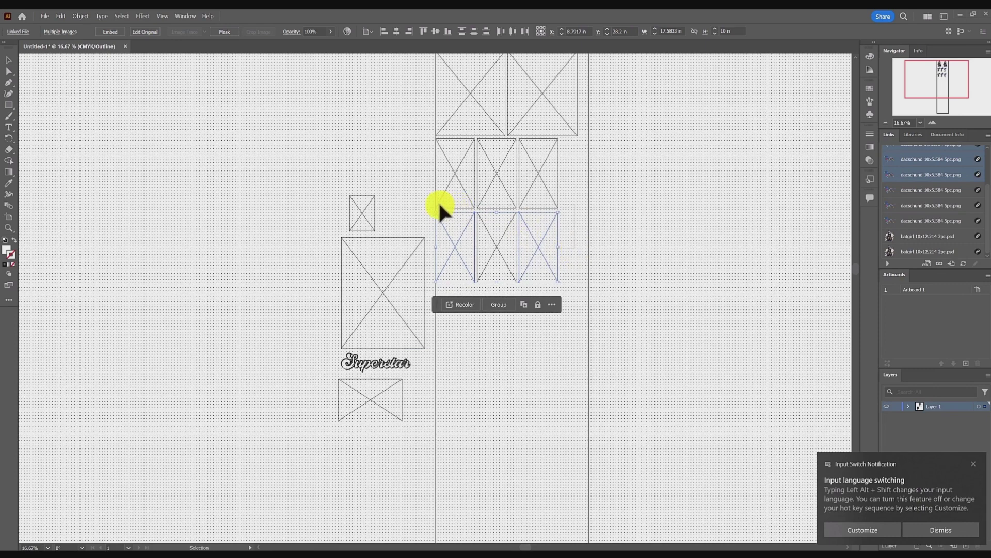
left_click(556, 266)
left_click(163, 16)
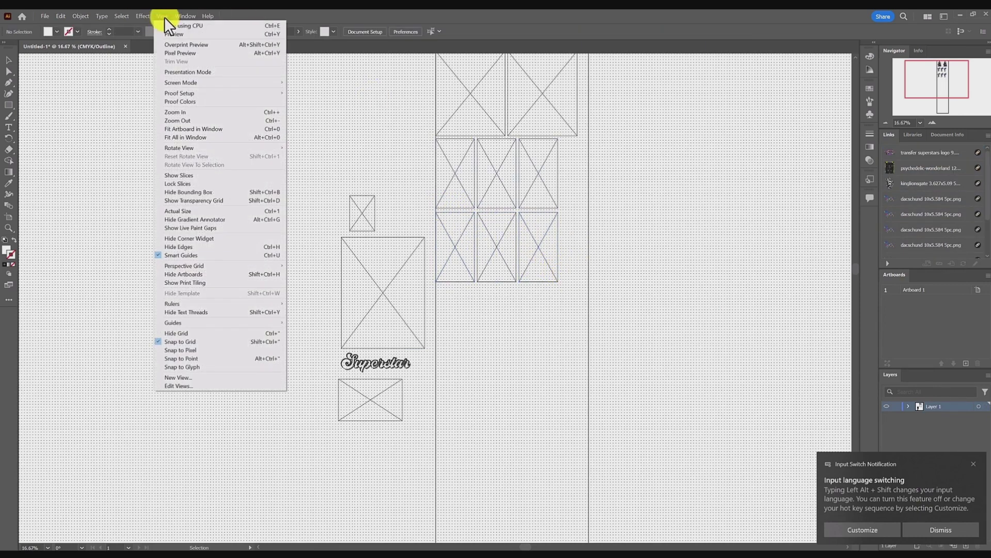
left_click(233, 351)
Step: Select the three dachshunds in the second row and snap their upper edges against the first row's lower edges
scroll(429, 255, "up", 4)
scroll(500, 246, "down", 1)
left_click_drag(541, 255, 481, 290)
left_click_drag(386, 169, 384, 169)
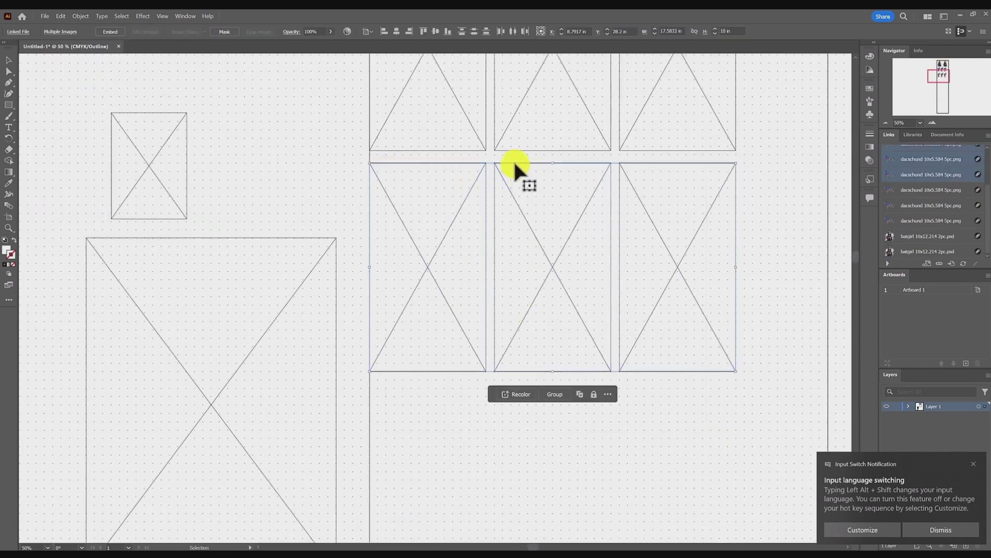
left_click_drag(513, 162, 505, 144)
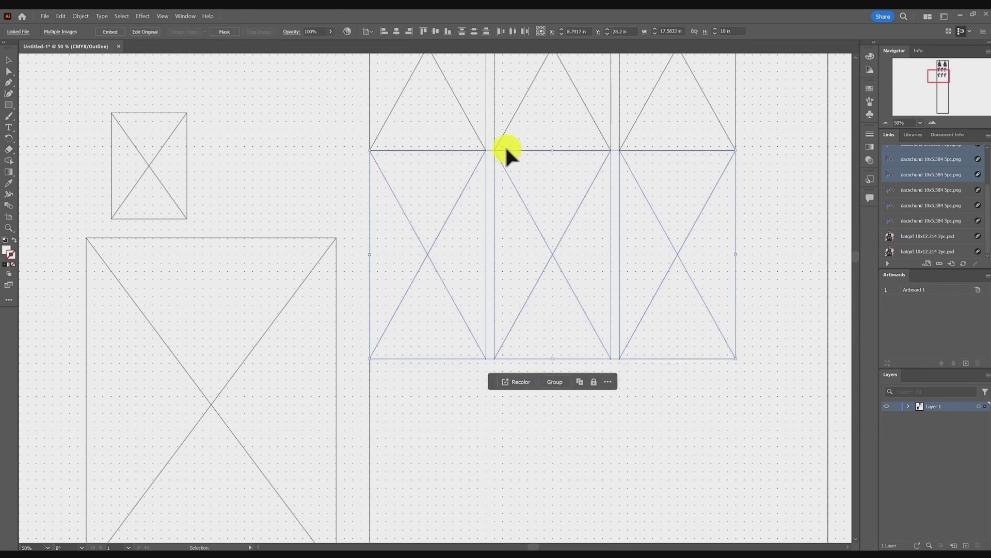
Step: Move the second dachshund row down by adding 0.4 in to its Y position, and deselect it
left_click(634, 30)
key("Return")
key("Return")
left_click(631, 32)
type("+.4")
key("Return")
left_click(776, 169)
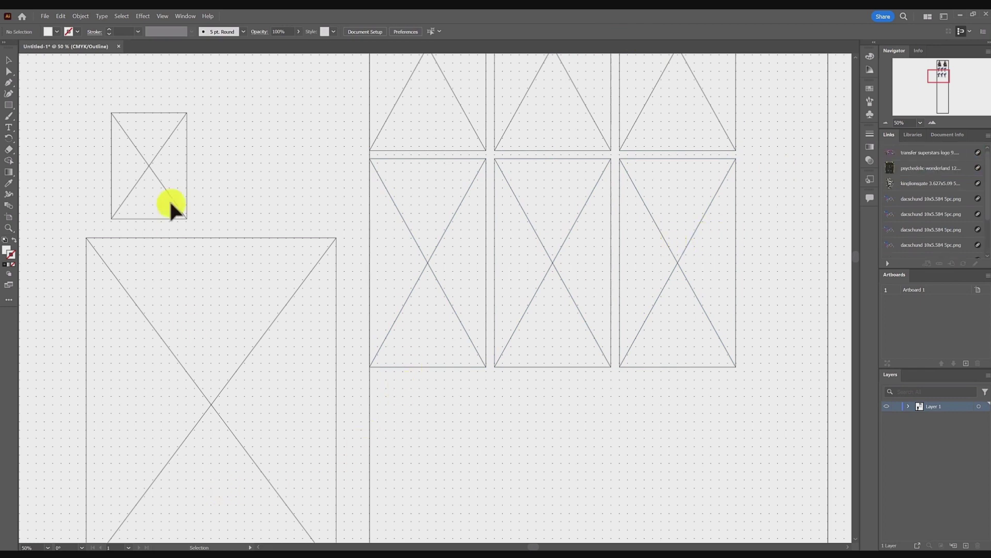
Step: Switch to Preview mode and delete the third dachshund in the second row
scroll(275, 198, "down", 6)
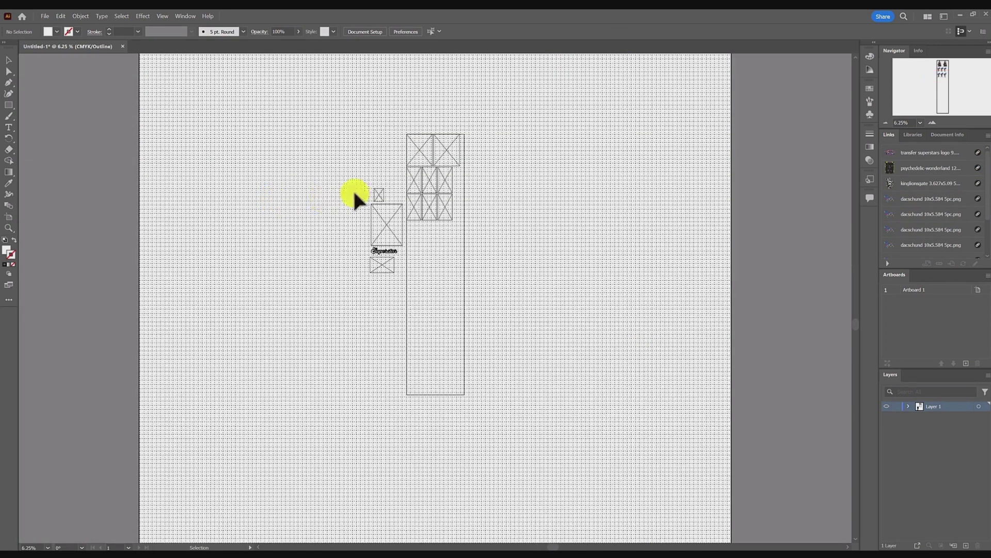
scroll(410, 190, "up", 2)
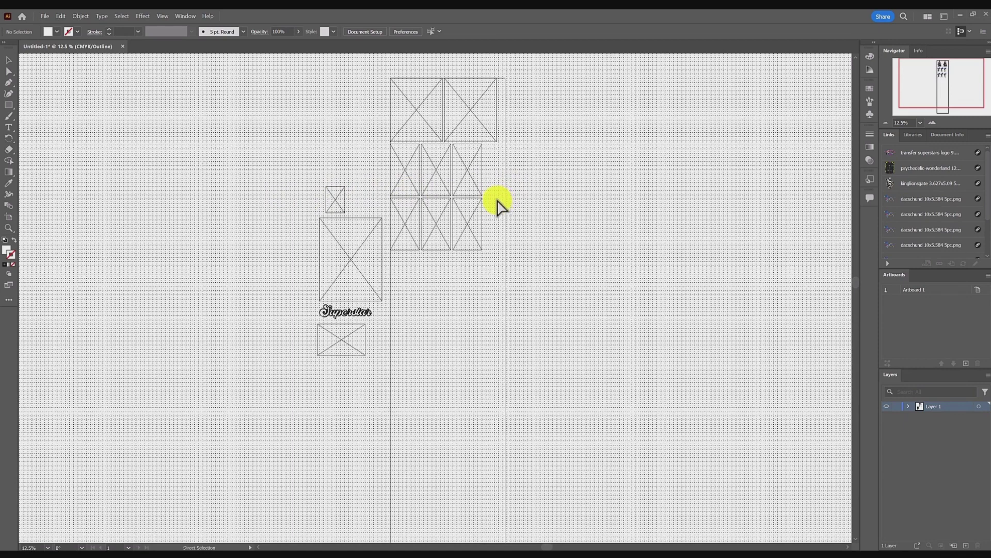
key("ctrl+y")
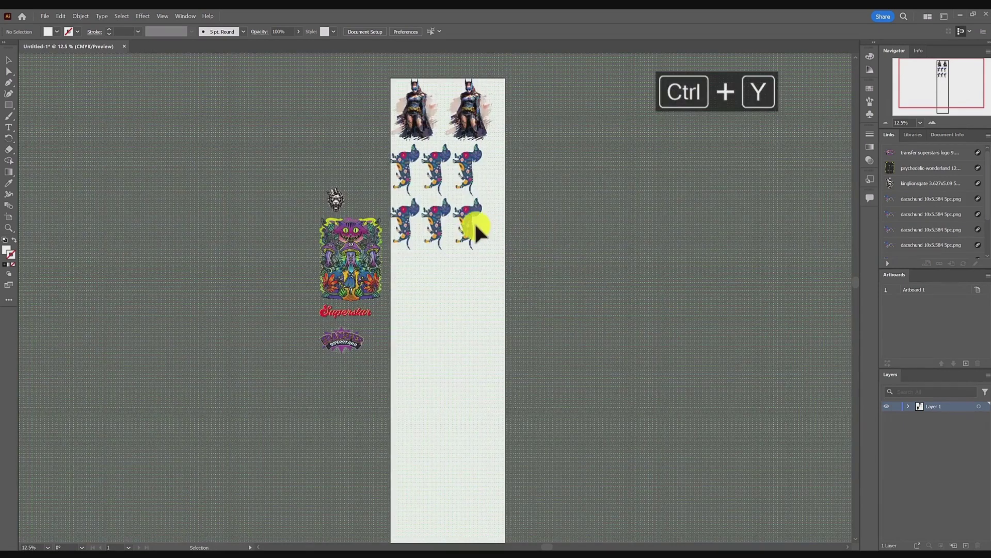
left_click(483, 235)
key("Delete")
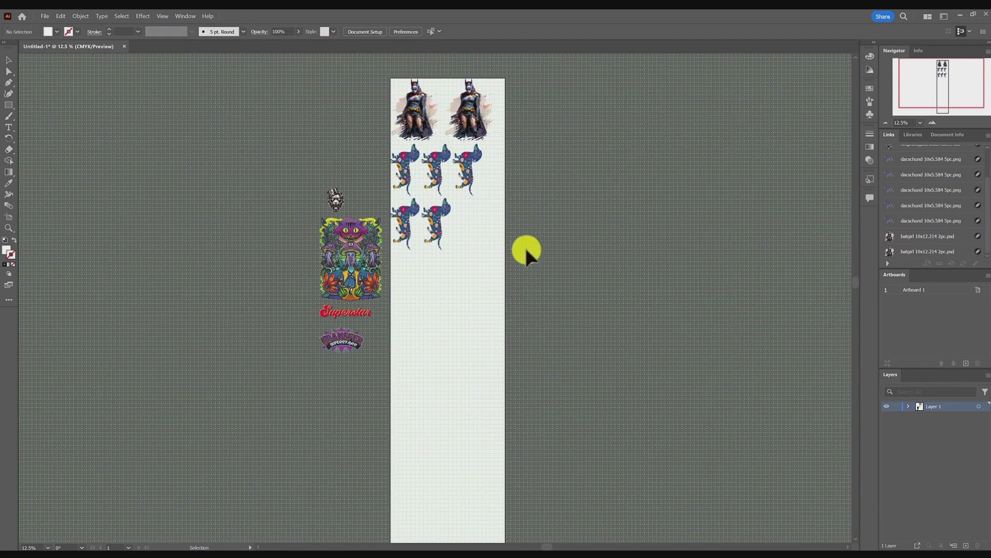
scroll(467, 177, "up", 2)
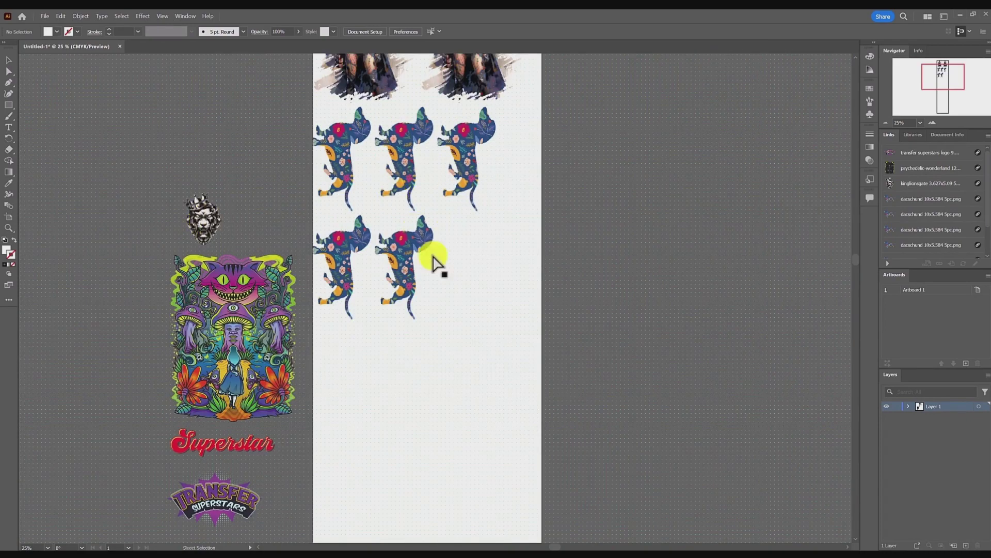
Step: Check the kinglionsgate artwork's size and required quantity in the gang sheet folder in File Explorer, and return to Illustrator
left_click(78, 554)
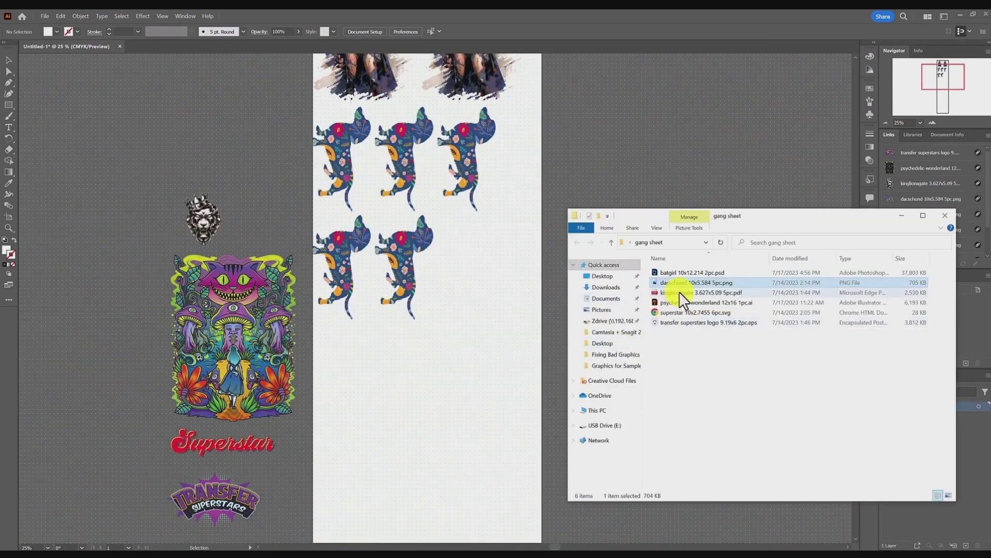
left_click(722, 303)
left_click(729, 294)
left_click(270, 204)
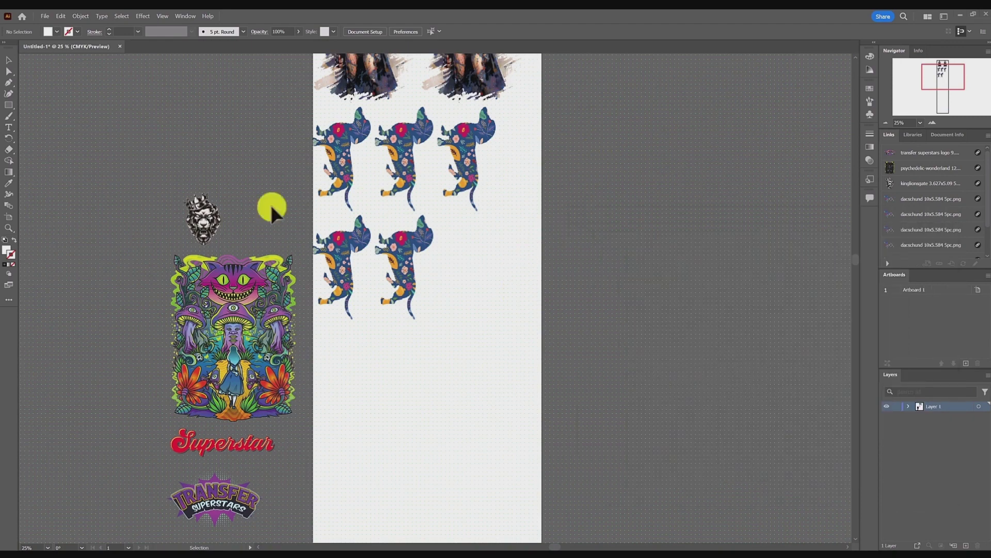
Step: Move the crowned lion artwork onto the artboard, into the space beside the first row's third dachshund
left_click_drag(198, 212, 511, 176)
scroll(531, 256, "up", 2)
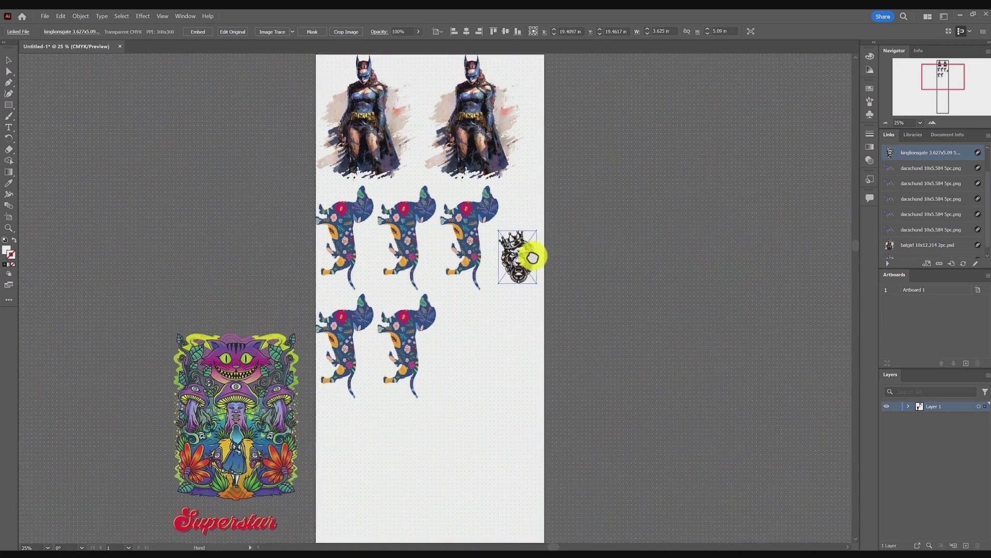
left_click(543, 249)
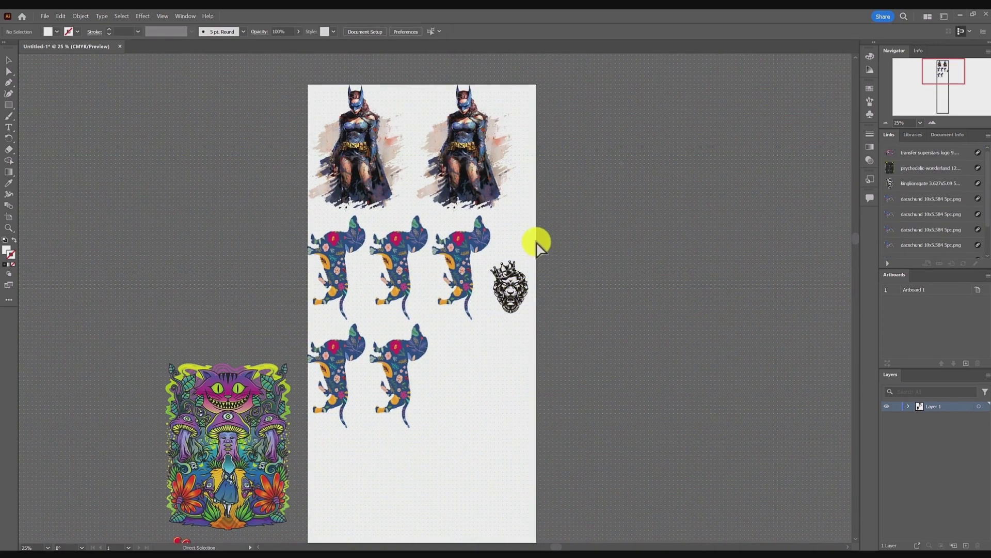
scroll(512, 263, "up", 5)
scroll(516, 272, "down", 3)
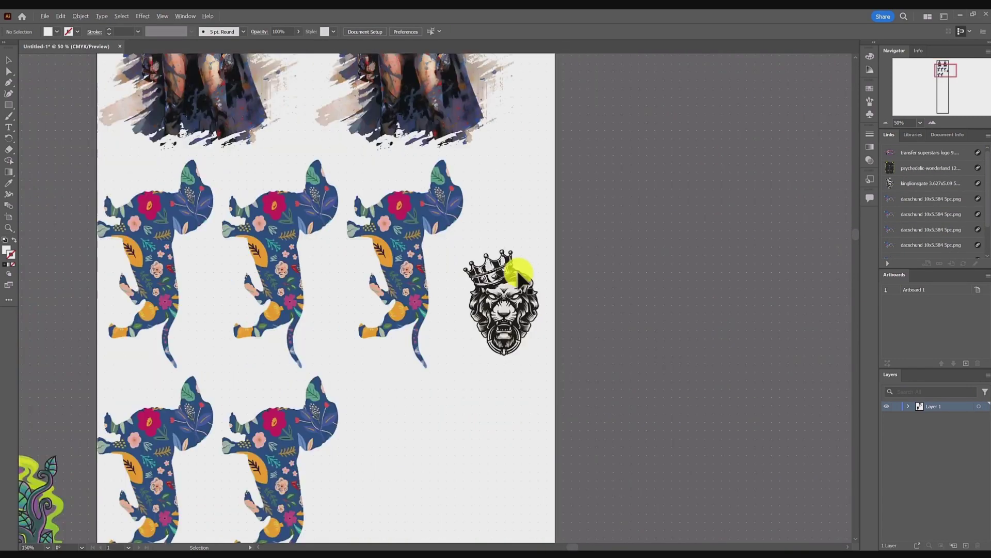
scroll(517, 271, "down", 1)
Step: In Outline mode, move the lion up near the third dachshund's upper edge, leaving a gap of about 0.4 in between them
key("ctrl+y")
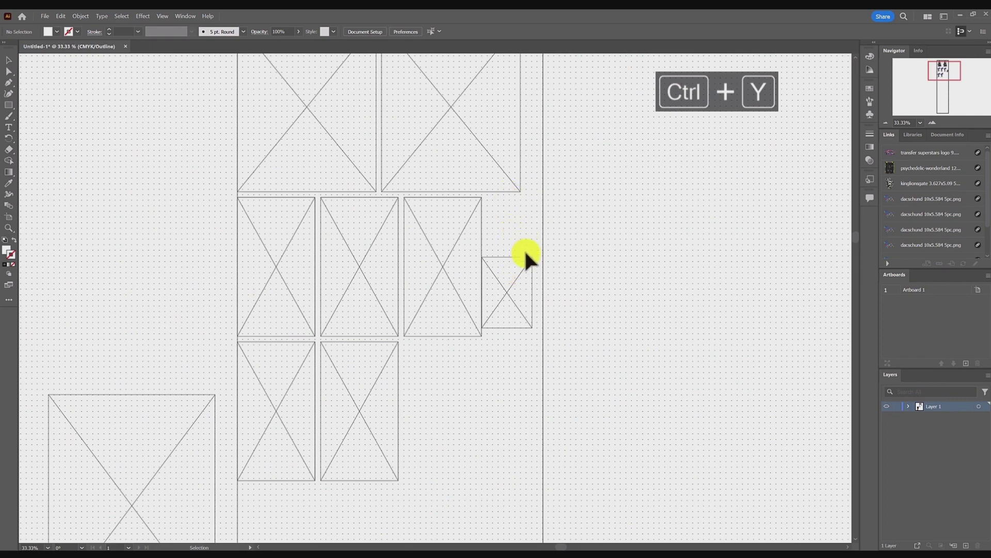
scroll(525, 252, "up", 2)
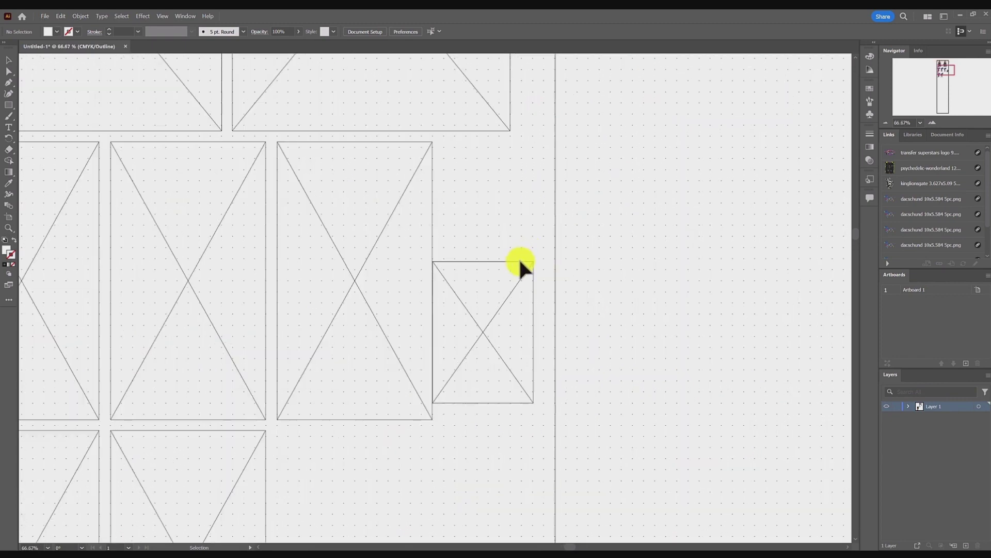
left_click_drag(519, 261, 528, 138)
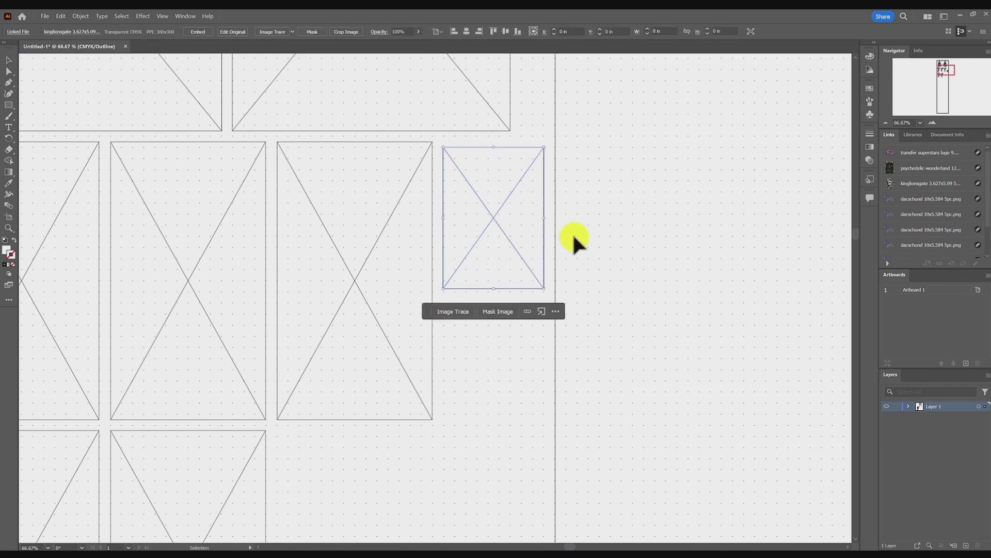
key("Up")
key("Down")
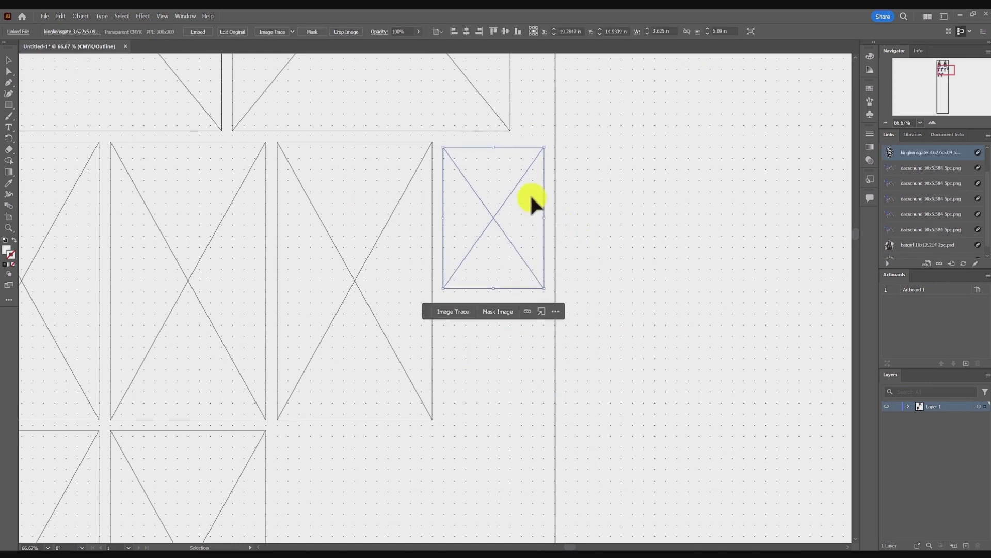
key("Up")
Step: Undo the last lion adjustment, turn on Snap to Point, and reposition the lion at about X 19.81 in, Y 15.35 in
scroll(470, 137, "up", 3)
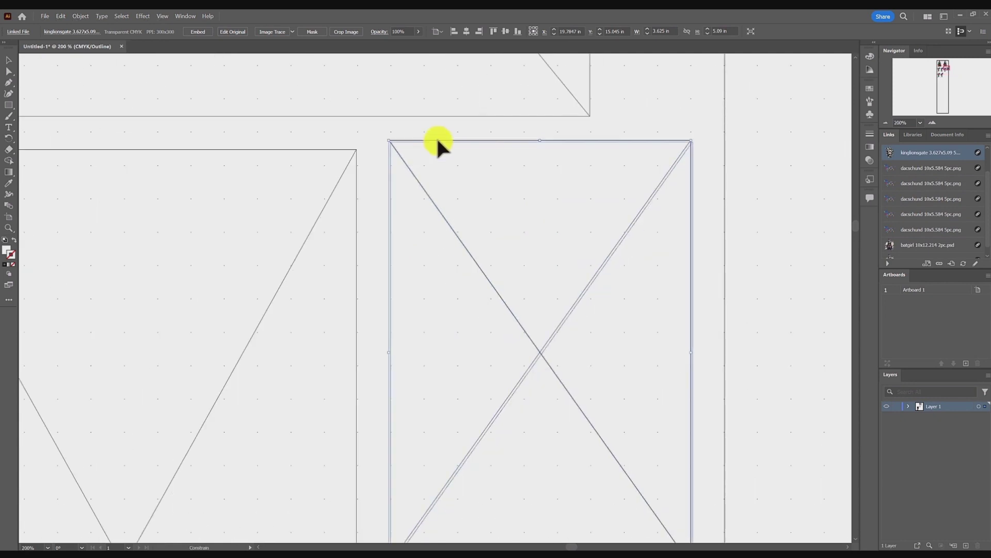
key("ctrl+z")
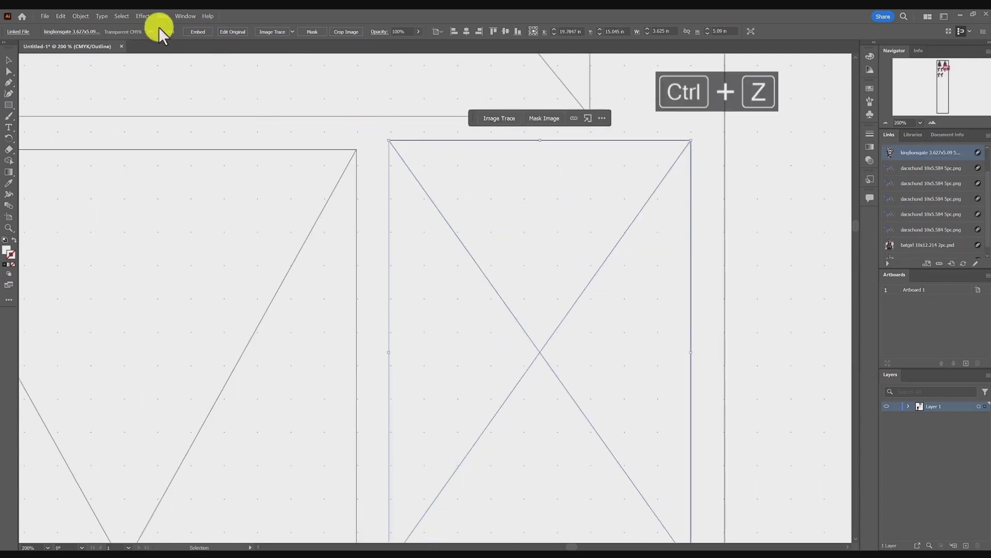
left_click(162, 16)
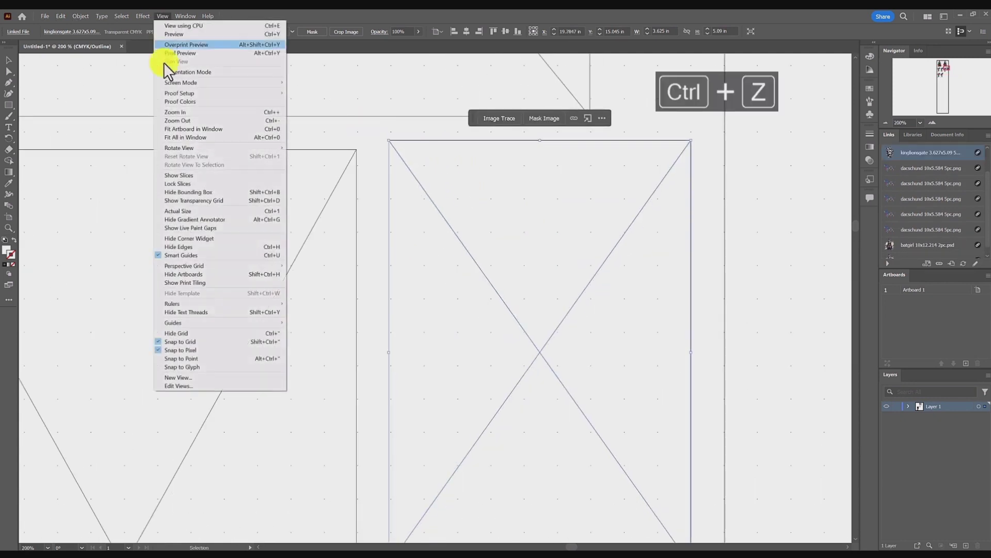
left_click(215, 358)
mouse_move(407, 137)
left_mouse_down()
mouse_move(410, 149)
mouse_move(390, 140)
mouse_move(406, 145)
left_mouse_up()
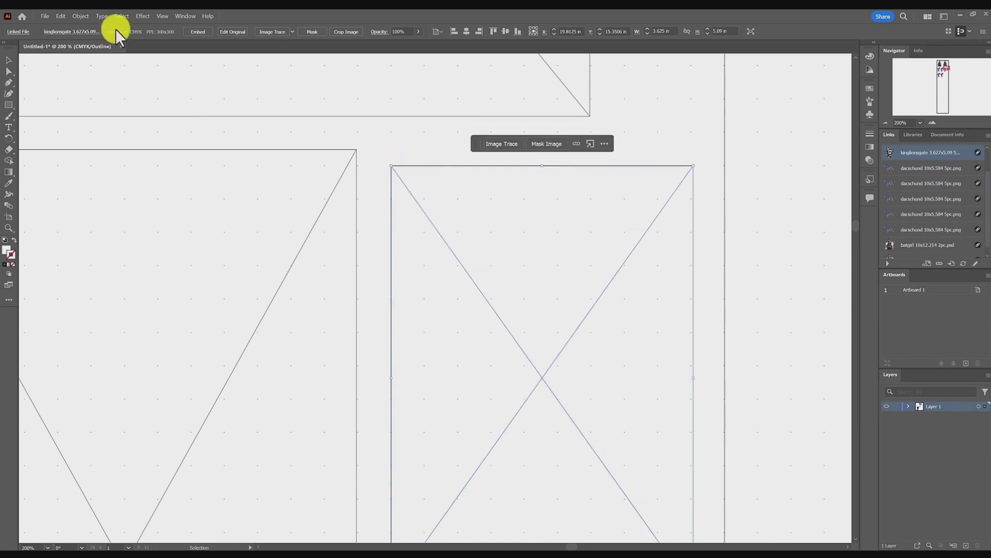
double_click(172, 20)
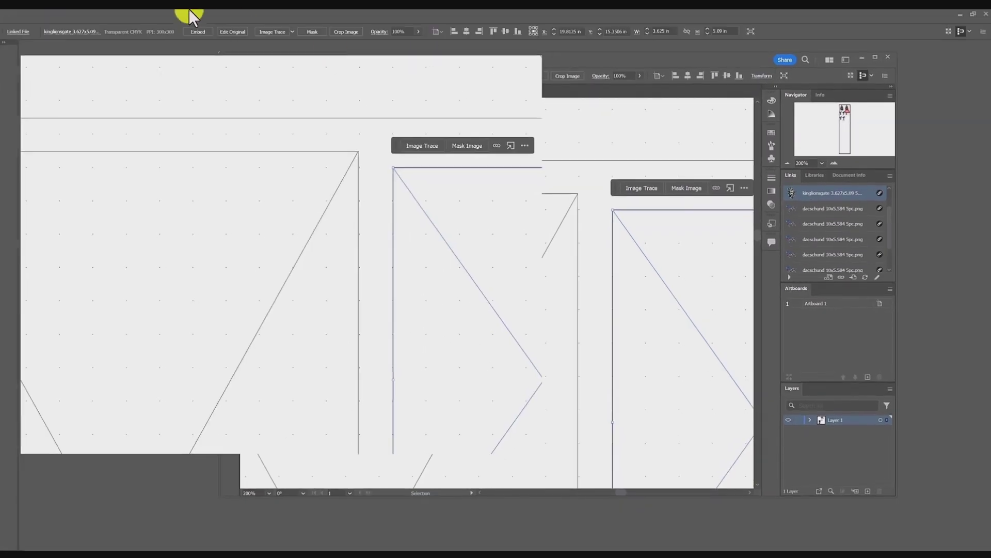
left_click(182, 16)
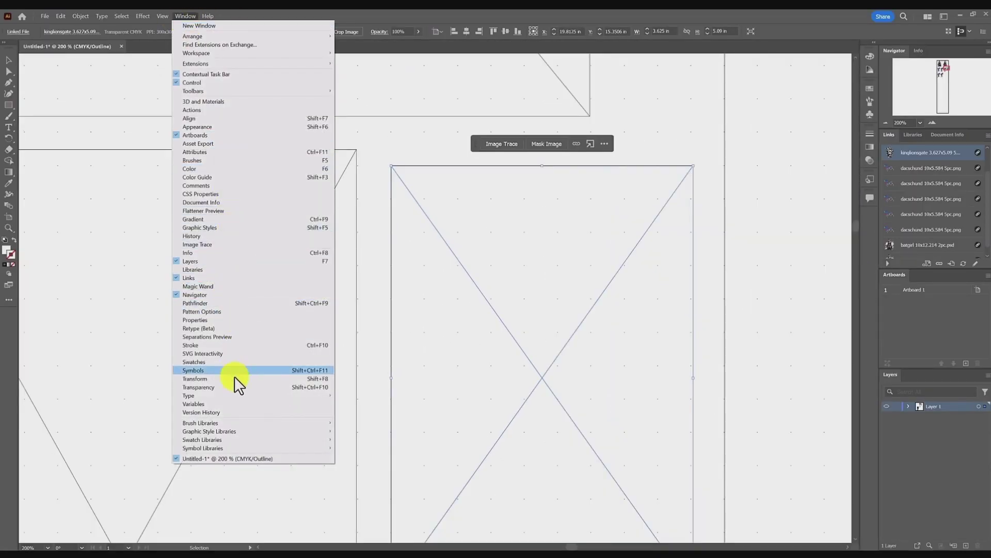
left_click(109, 187)
Step: Turn off Snap to Grid and align the lion's upper edge with the adjacent dachshund's, at about Y 15.156 in
left_click(163, 16)
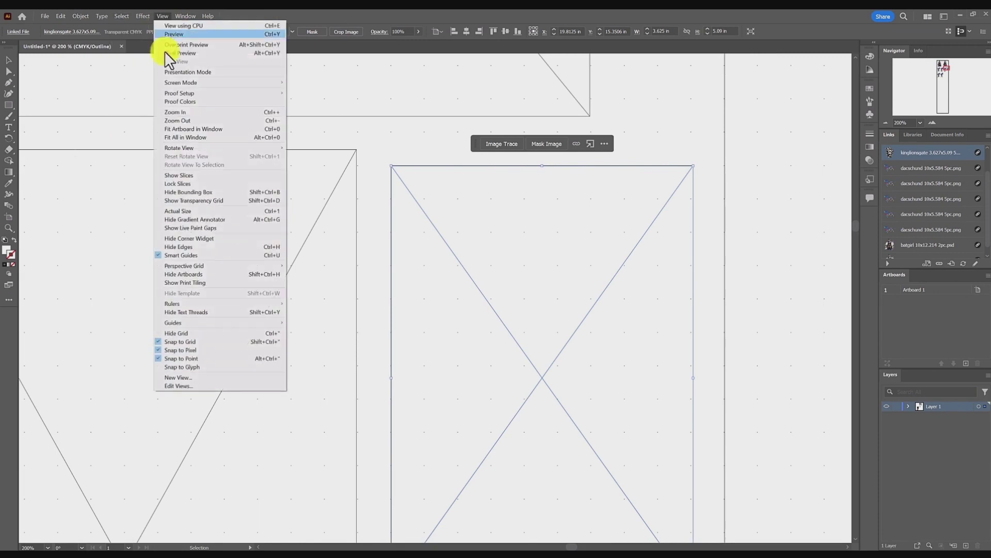
left_click(210, 342)
left_click_drag(414, 165, 414, 144)
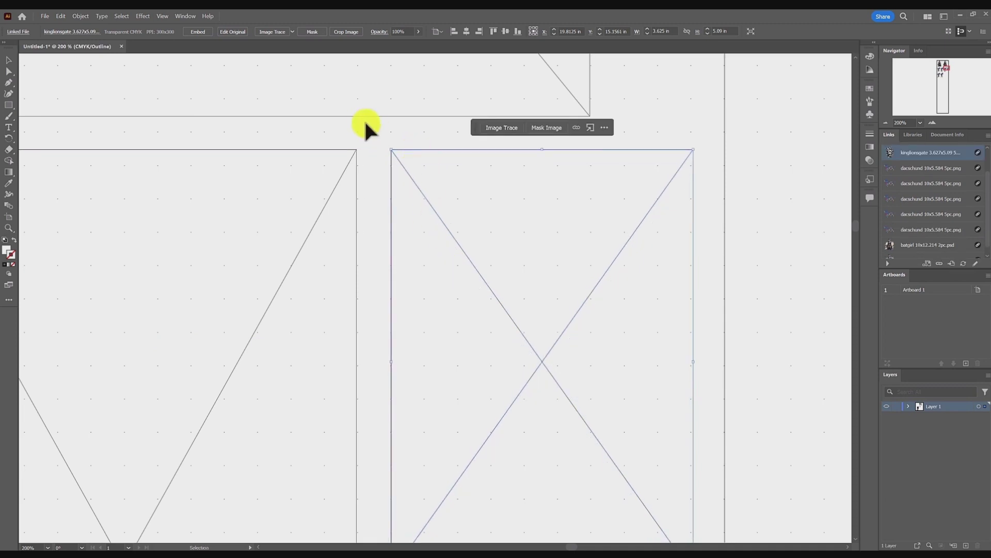
Step: Turn Snap to Grid back on
left_click(163, 16)
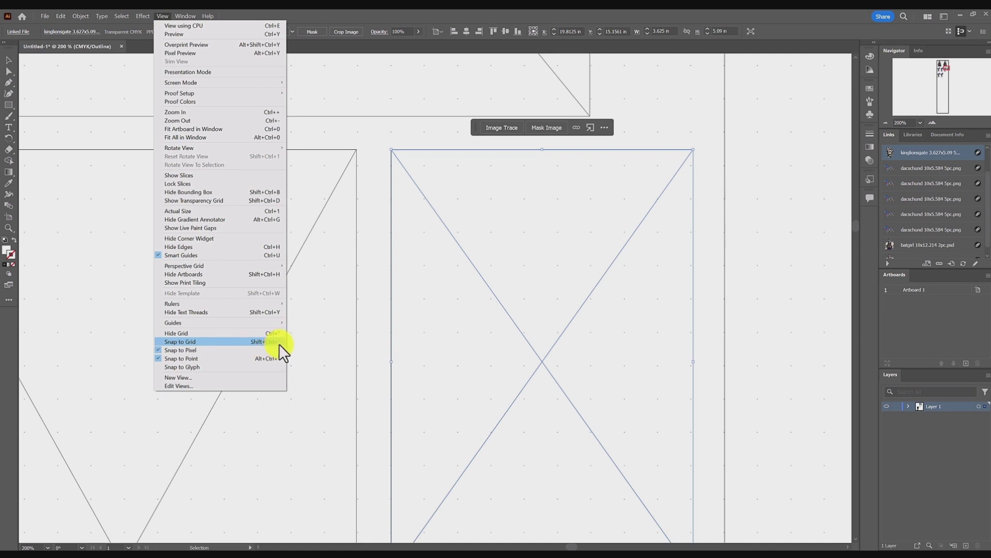
left_click(451, 15)
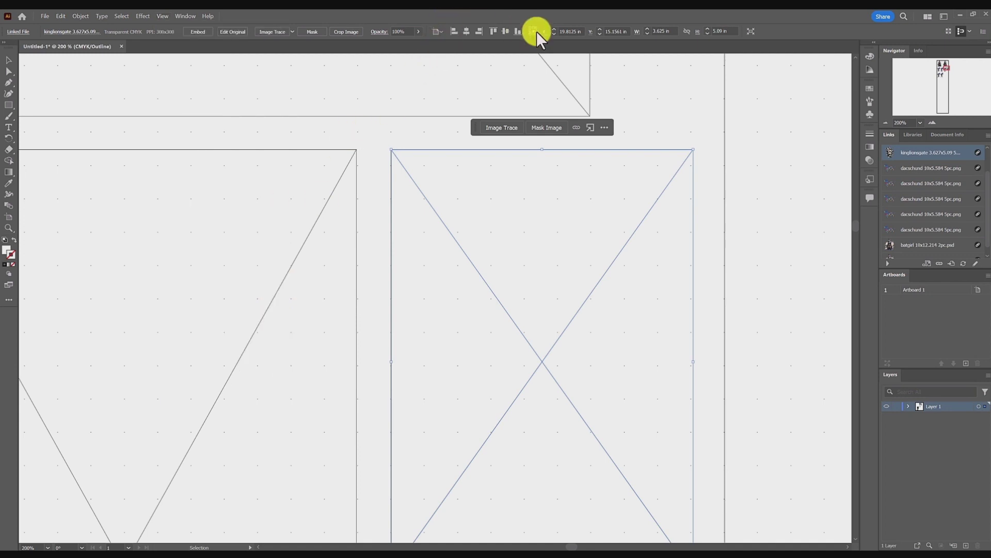
key("ctrl+shift+apostrophe")
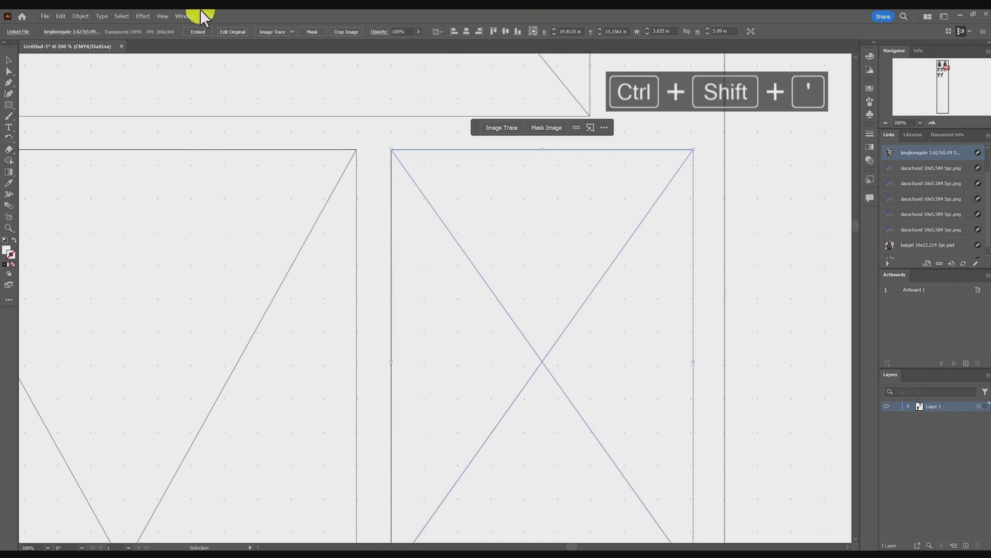
Step: Try to move the small kinglionsgate image straight down from its place at the end of the dachshund row
left_click(172, 16)
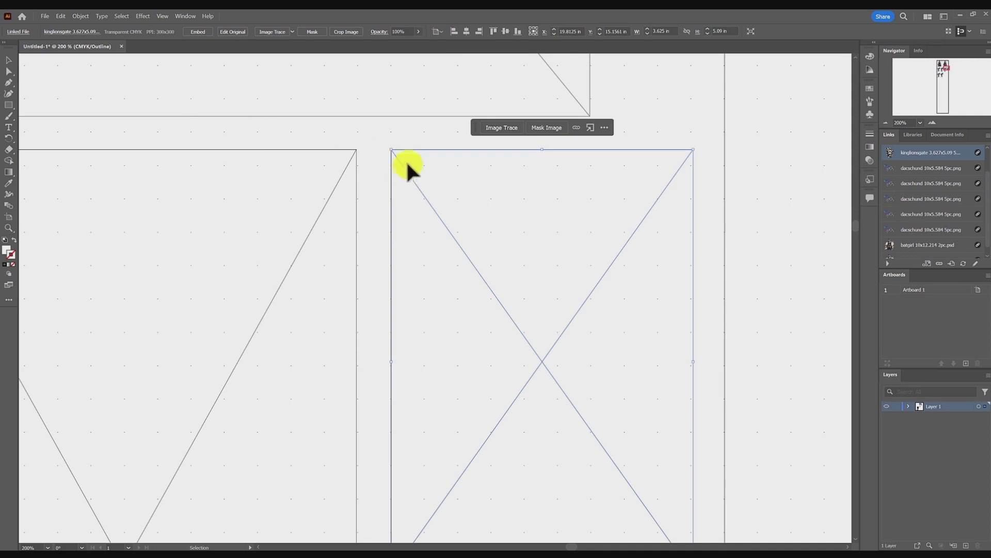
scroll(436, 245, "down", 6)
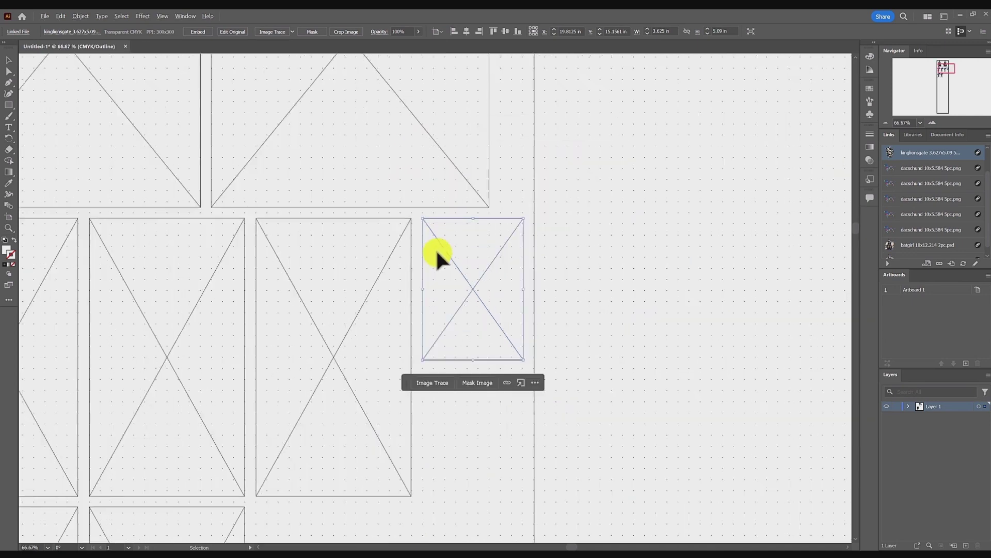
left_click(463, 348)
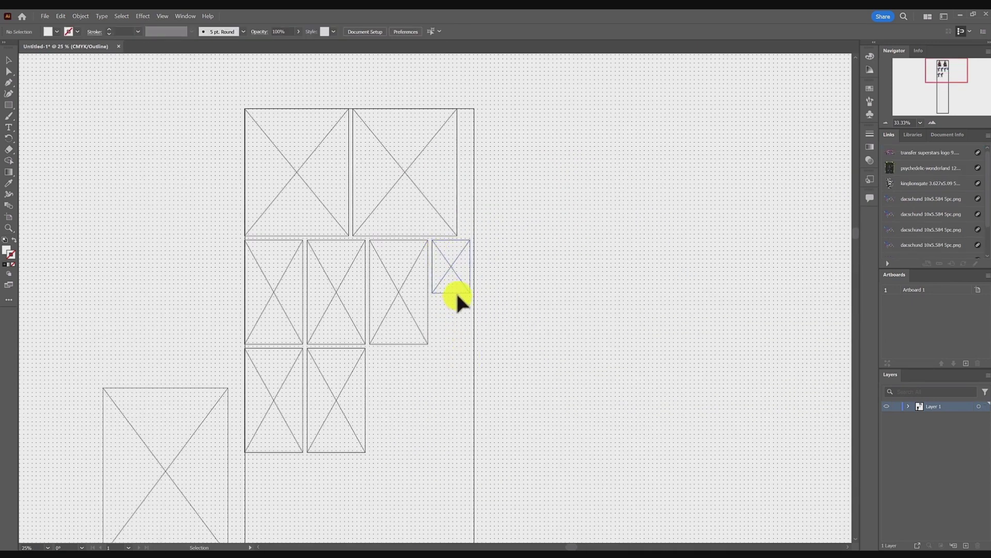
left_click(457, 289)
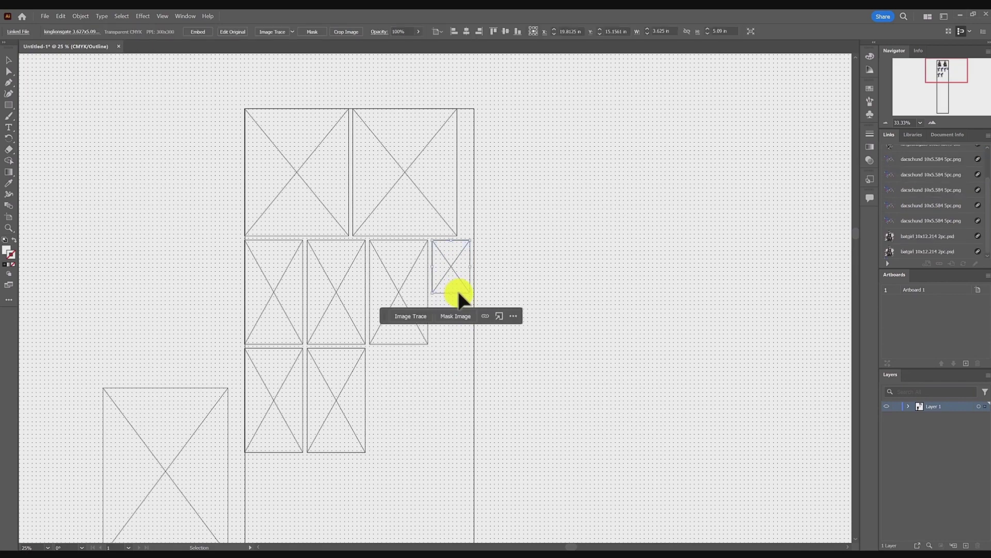
left_click_drag(457, 290, 473, 343)
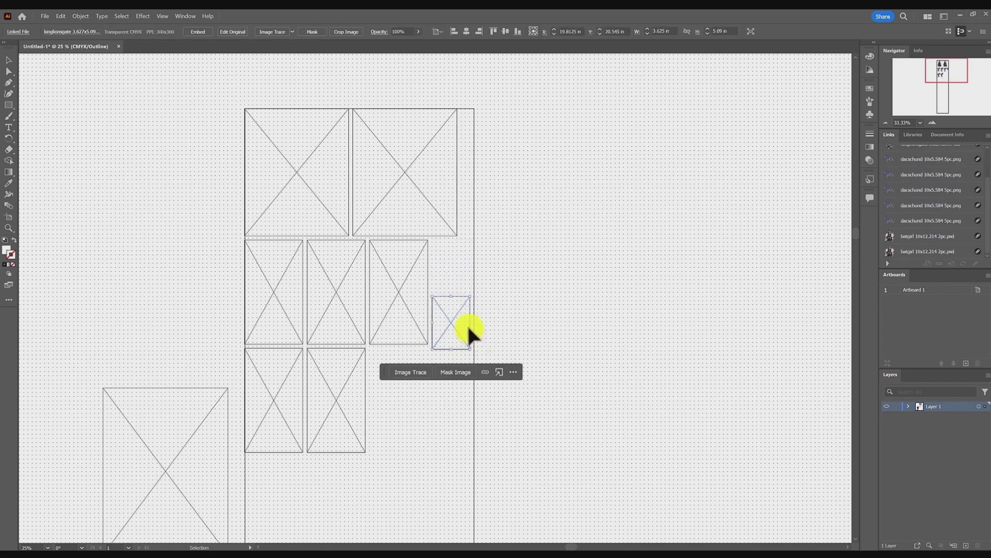
scroll(468, 325, "up", 6)
key("ctrl+z")
scroll(362, 147, "down", 2)
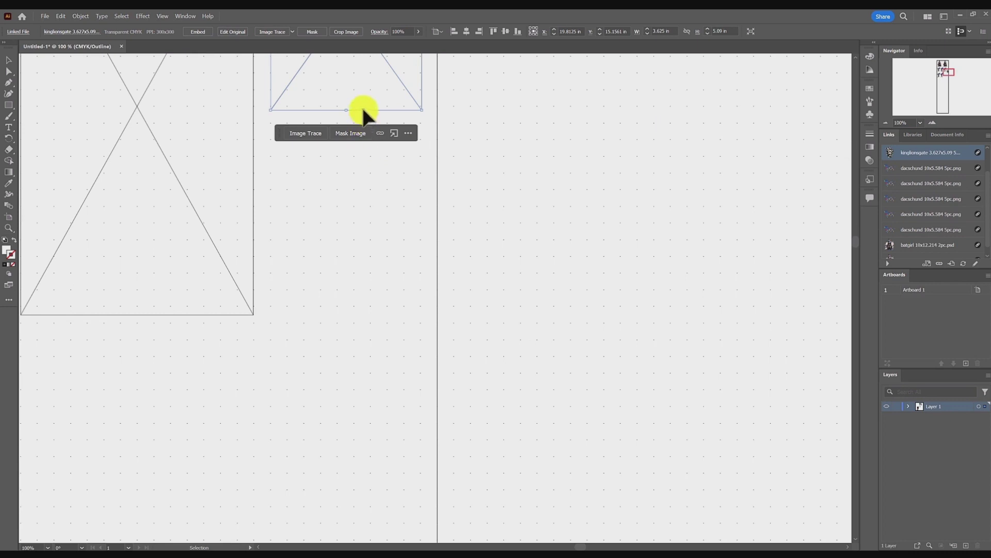
mouse_move(362, 108)
left_mouse_down()
mouse_move(395, 226)
mouse_move(398, 333)
left_mouse_up()
key("ctrl+z")
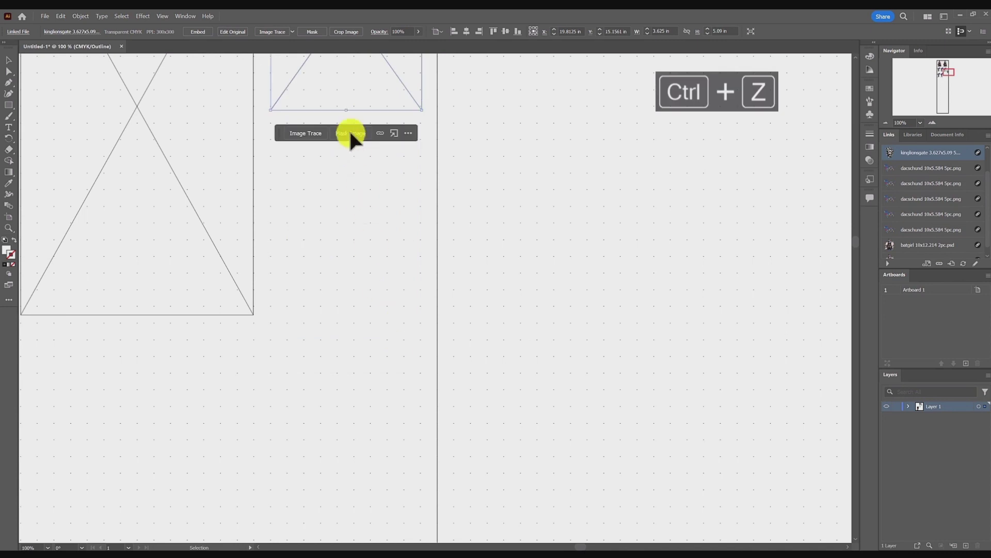
Step: Try to duplicate the kinglionsgate image directly below the original and repeat the duplication
left_click_drag(355, 108, 391, 331)
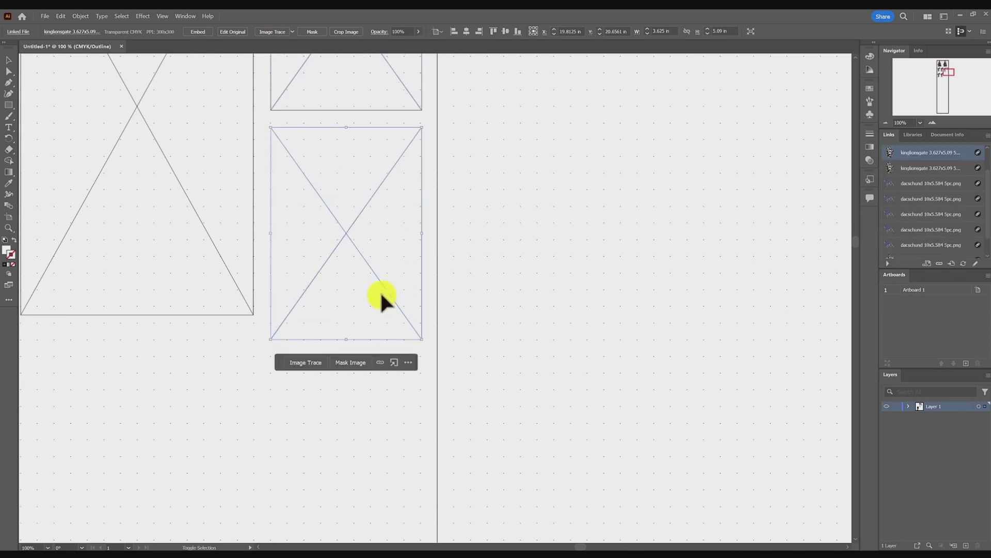
key("a")
scroll(371, 223, "down", 5)
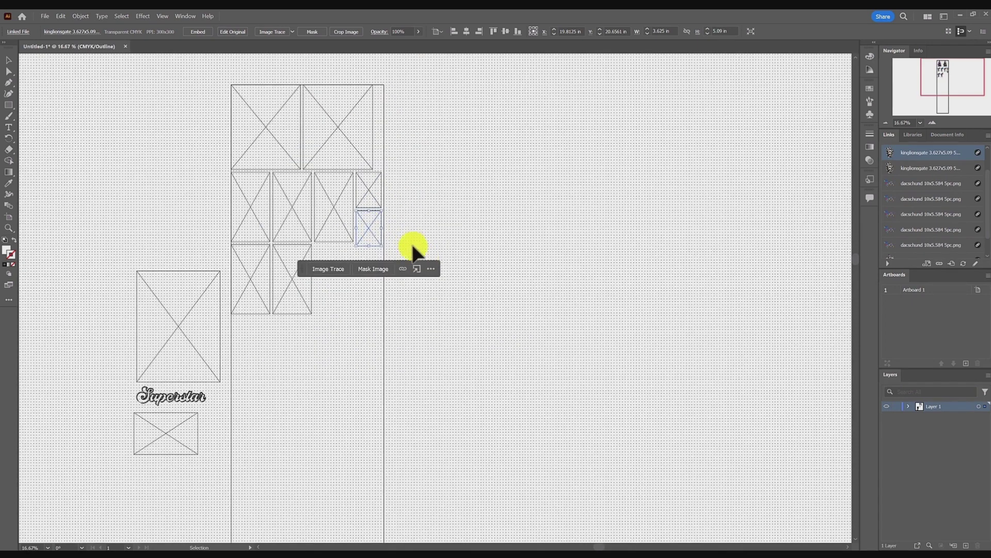
left_click(410, 243)
key("ctrl+d")
key("ctrl+z")
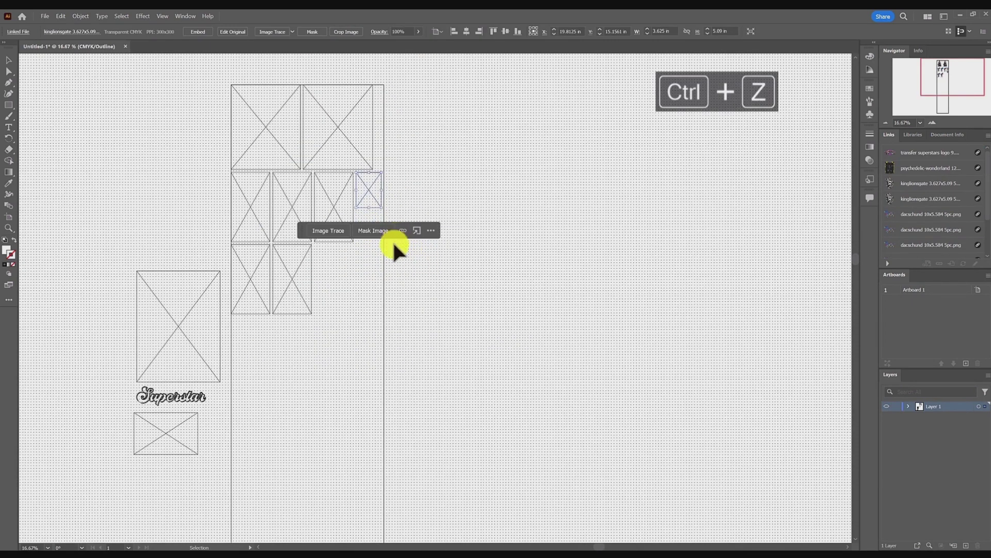
Step: Duplicate the kinglionsgate image 5.5 in straight down and repeat the transformation until five copies are stacked along the artboard's right edge
left_click(383, 211)
scroll(368, 204, "up", 2)
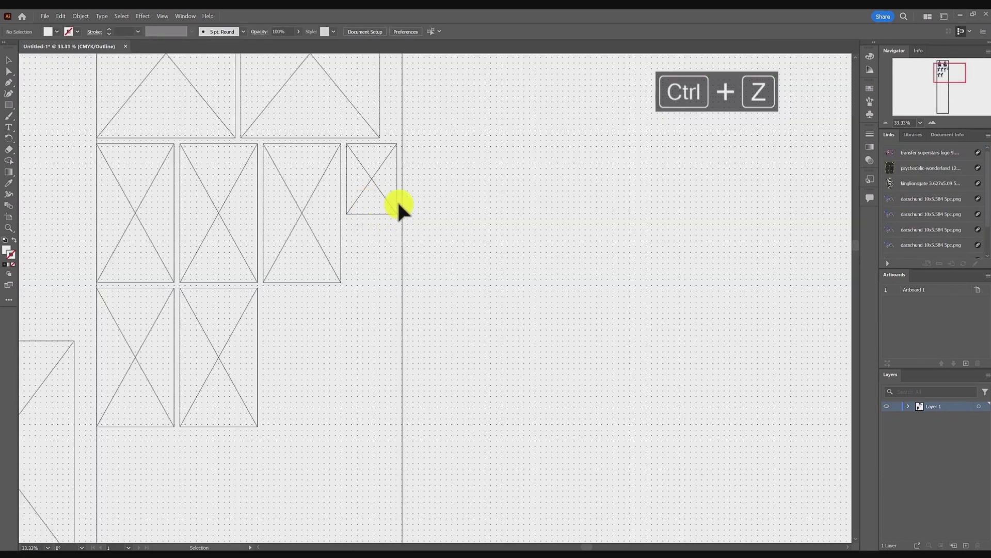
left_click_drag(395, 195, 415, 272)
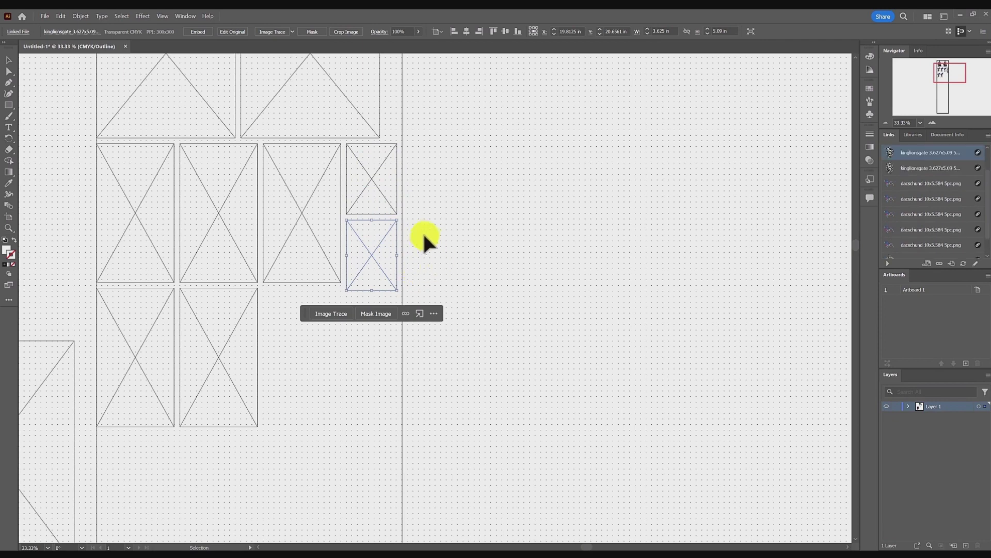
key("ctrl+d")
key("ctrl+d")
key("ctrl+d")
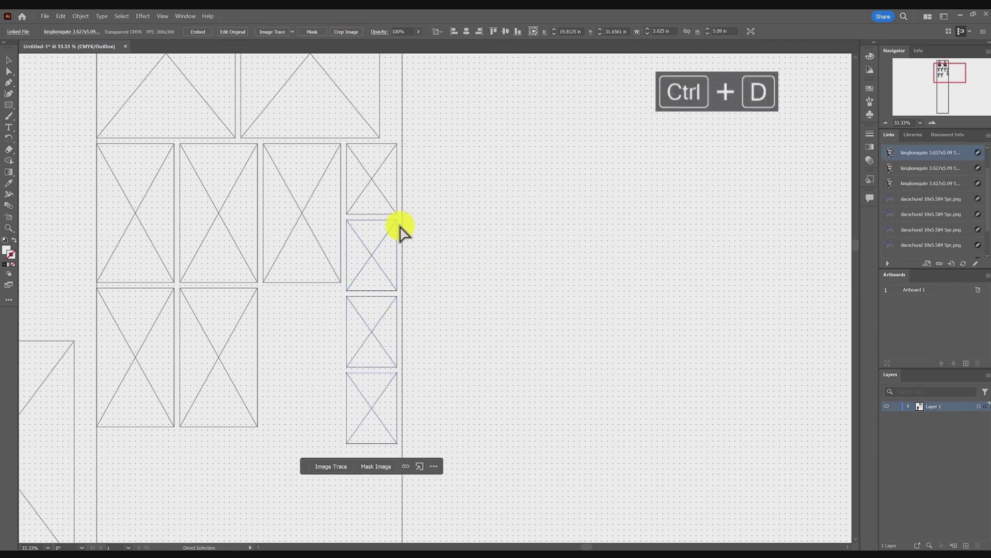
Step: Try placing the Superstar artwork horizontally at the artboard's left edge, beneath the two lower dachshund images
left_click(332, 327)
left_click_drag(332, 328, 483, 240)
left_click_drag(347, 336, 350, 283)
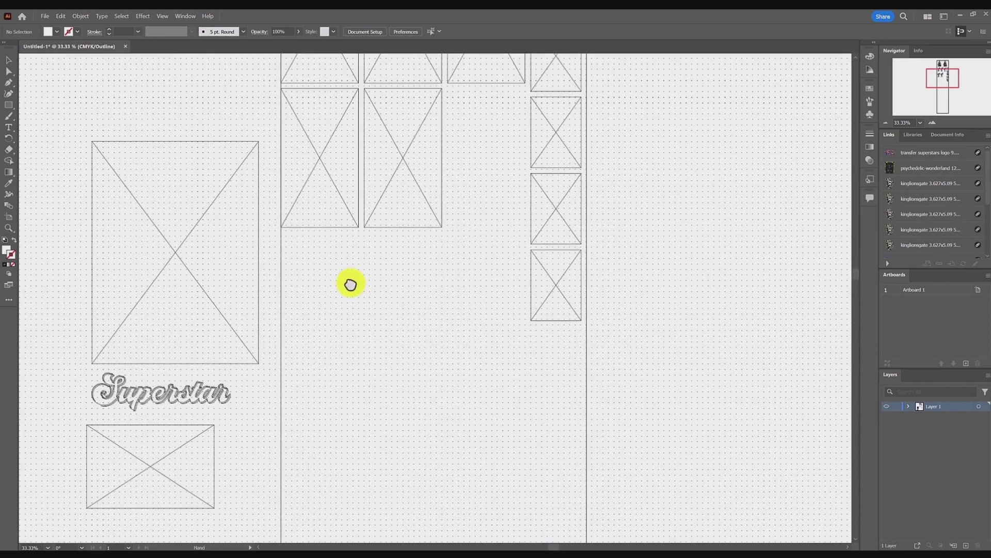
left_click_drag(203, 383, 394, 250)
scroll(365, 243, "up", 2)
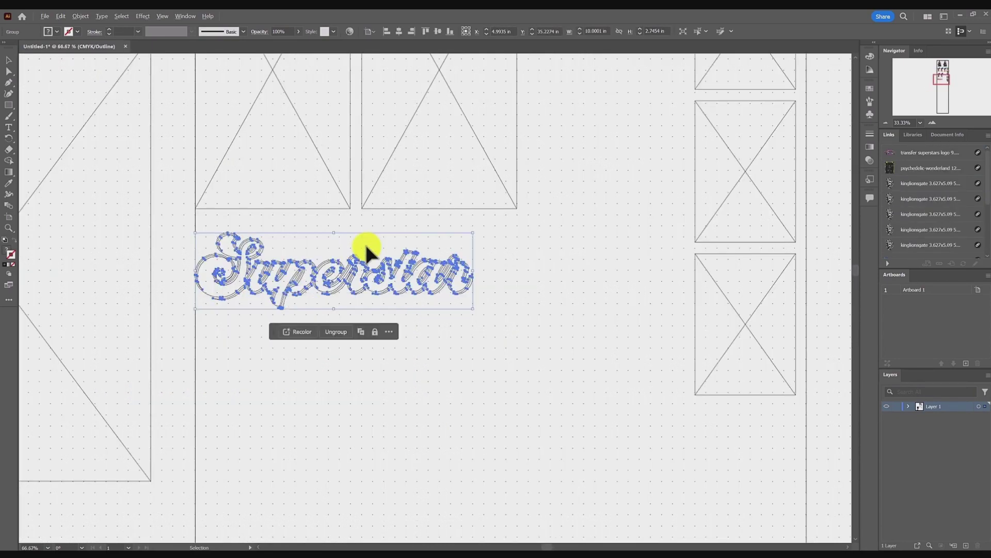
left_click(378, 226)
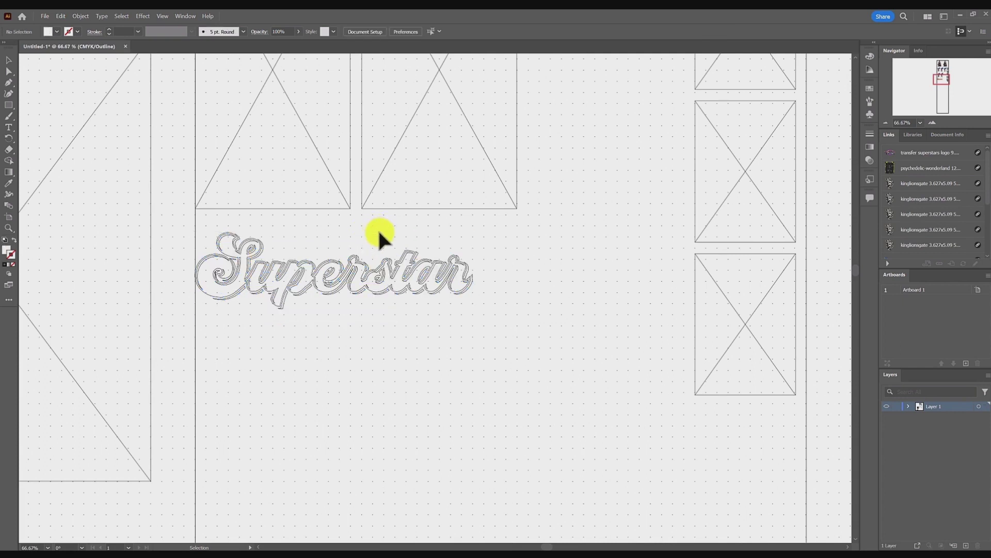
Step: Undo the Superstar moves so the artwork is back beside the artboard, keeping all five kinglionsgate copies
left_click(253, 237)
left_click_drag(259, 239, 285, 267)
key("ctrl+z")
key("ctrl+z")
key("ctrl+z")
key("ctrl+shift+z")
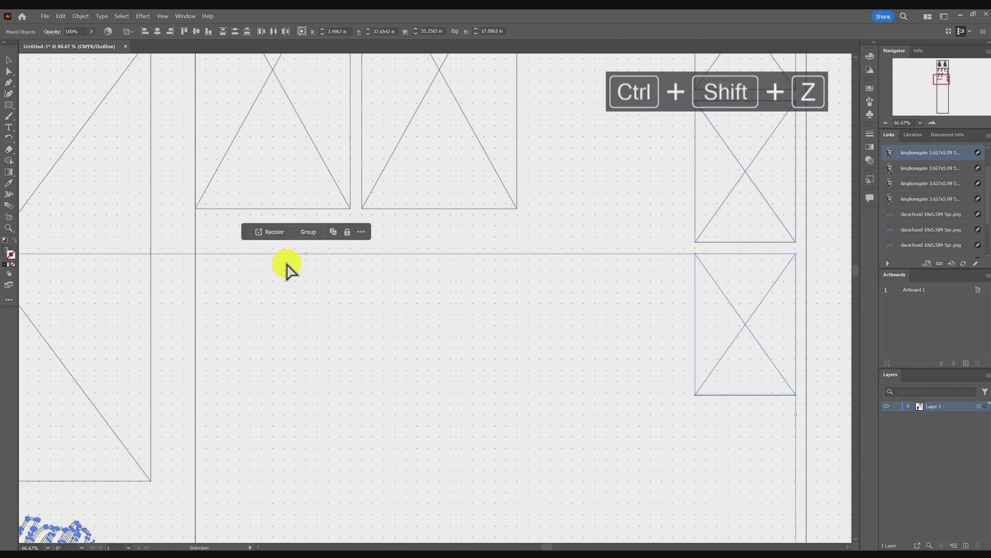
scroll(308, 304, "down", 4)
left_click(113, 268)
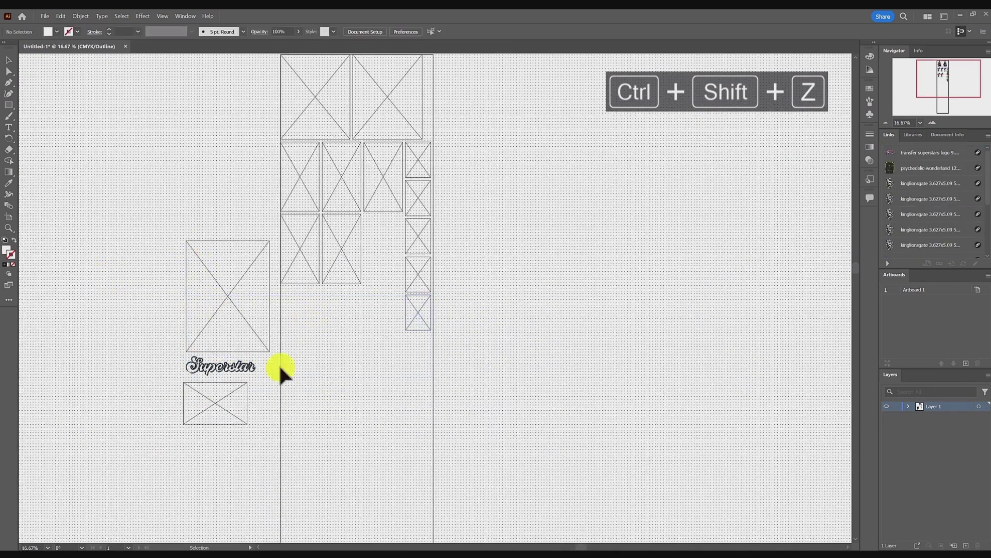
Step: Check the psychedelic-wonderland file's size and quantity in the gang sheet folder, and snap its artwork directly under the two lower dachshund images
left_click(66, 549)
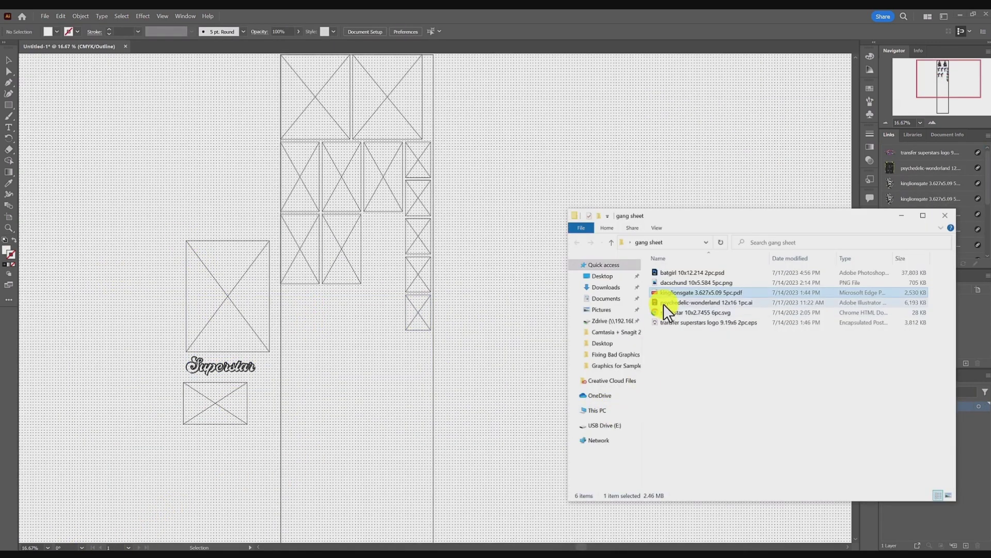
left_click(664, 302)
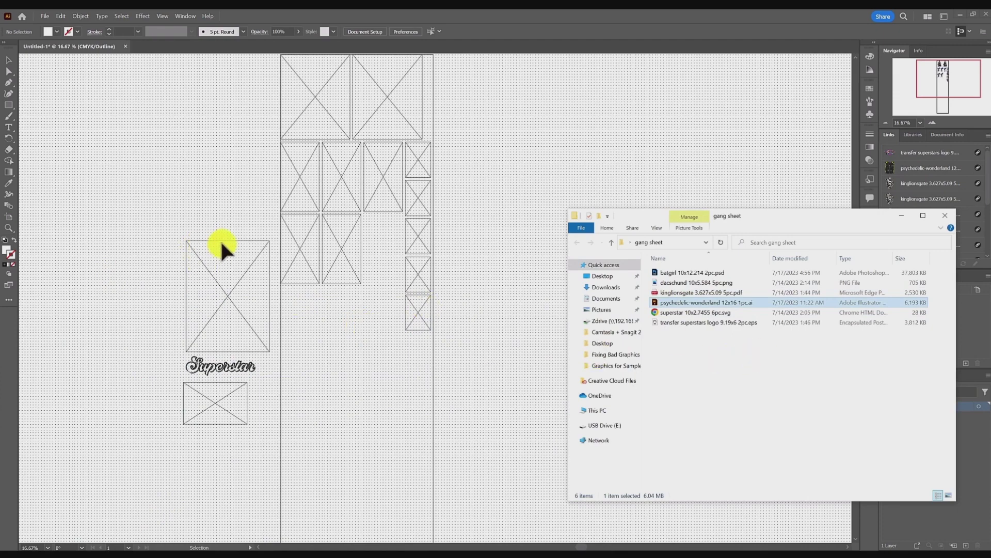
left_click_drag(221, 244, 337, 288)
scroll(333, 290, "up", 3)
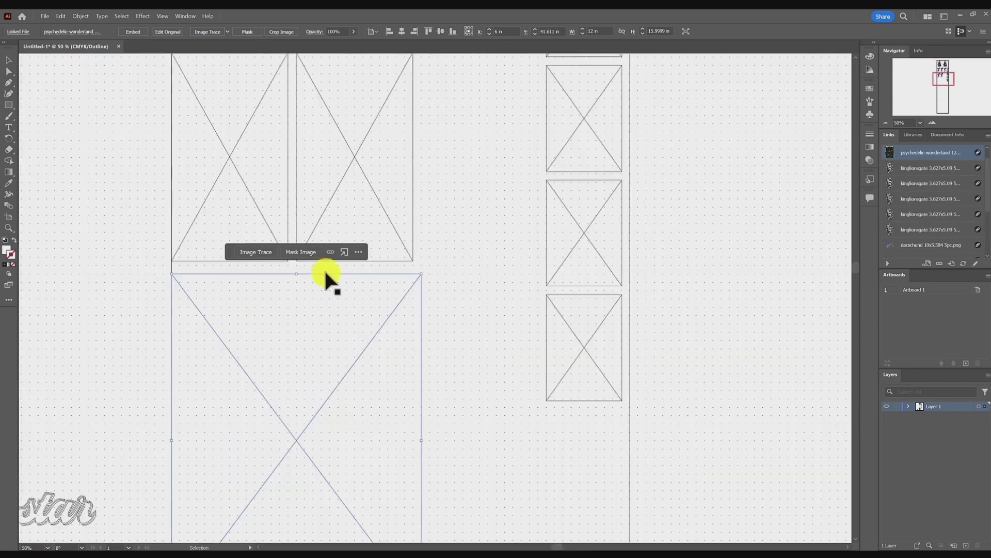
key("ctrl+shift+apostrophe")
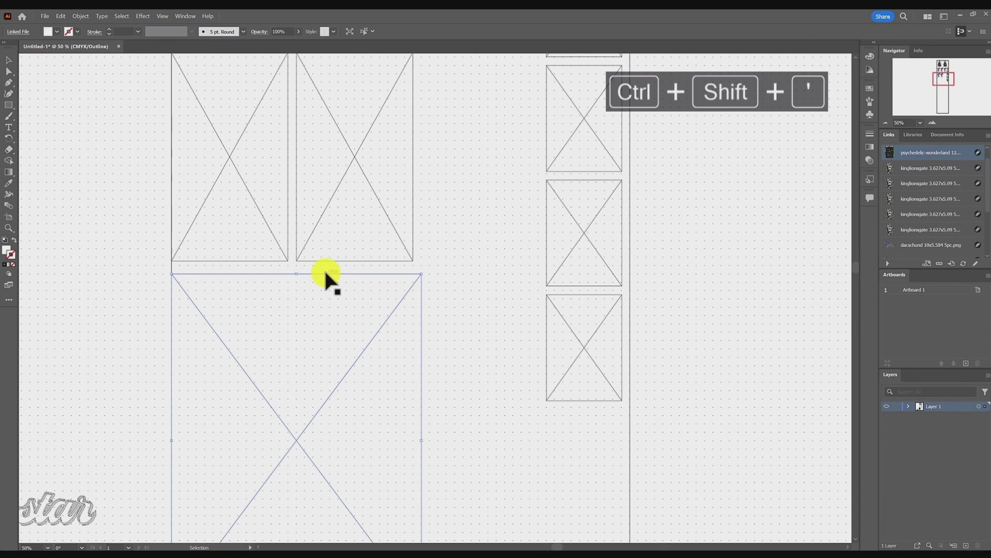
left_click_drag(327, 273, 326, 260)
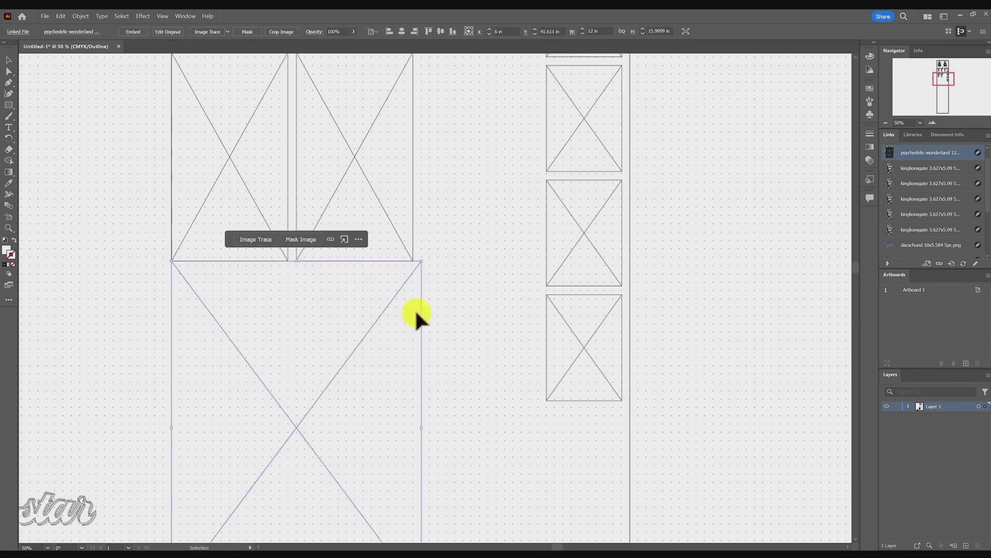
Step: Increase the psychedelic-wonderland artwork's Y position to leave a small gap below the dachshund images
left_click(563, 30)
key("Return")
left_click(563, 31)
key("Return")
left_click(483, 339)
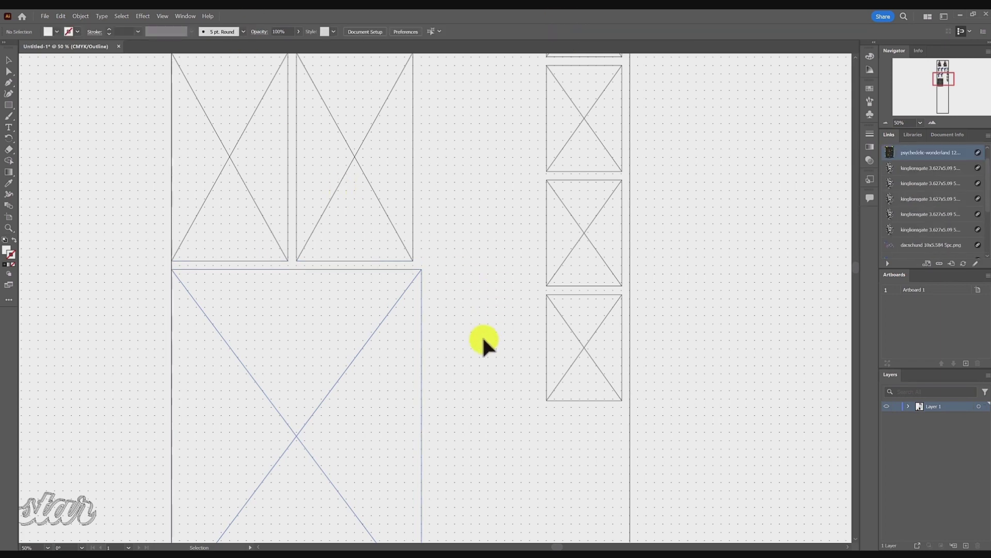
Step: Rotate the Superstar artwork 90 degrees clockwise and move it into the empty space between the lower dachshund images and the kinglionsgate column
scroll(482, 336, "down", 3)
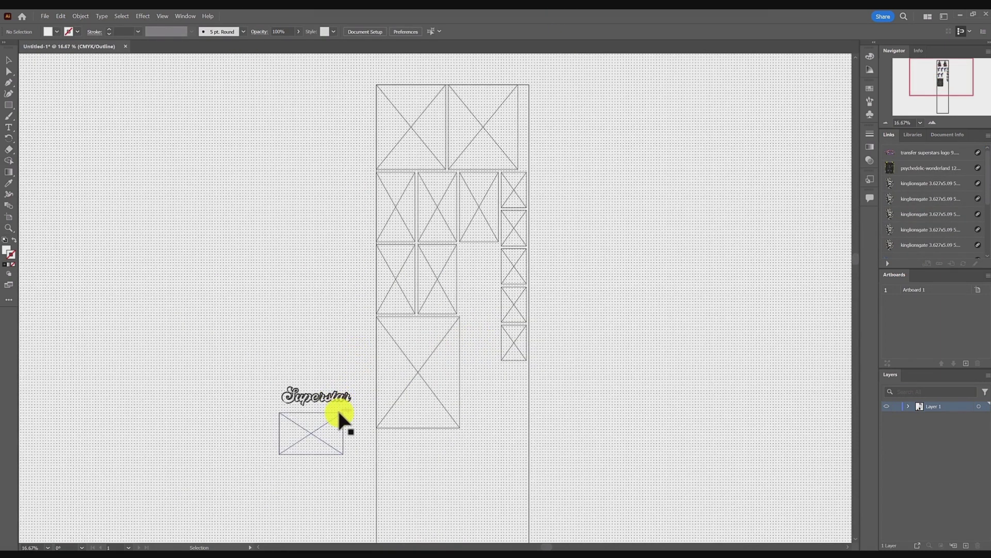
left_click(337, 409)
left_click(333, 398)
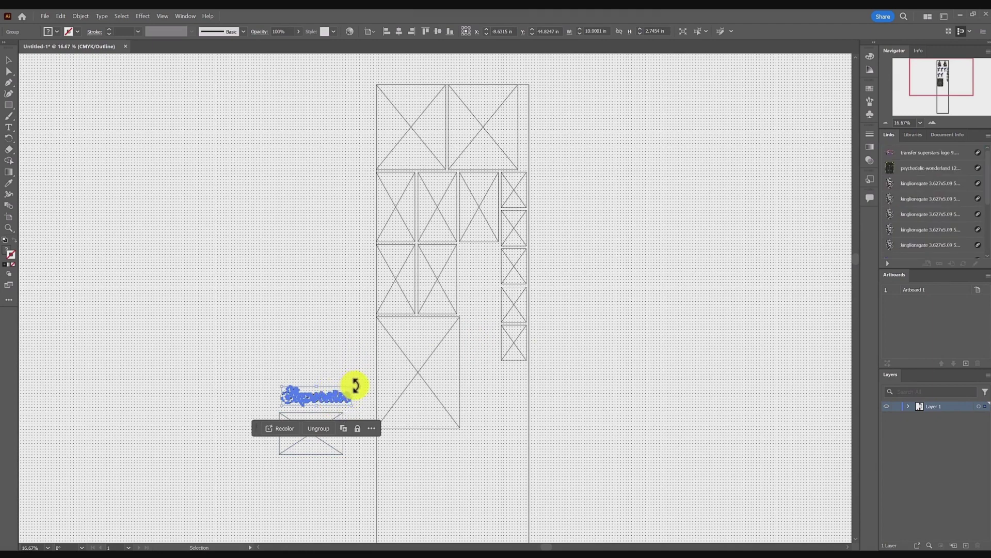
left_click_drag(356, 385, 332, 433)
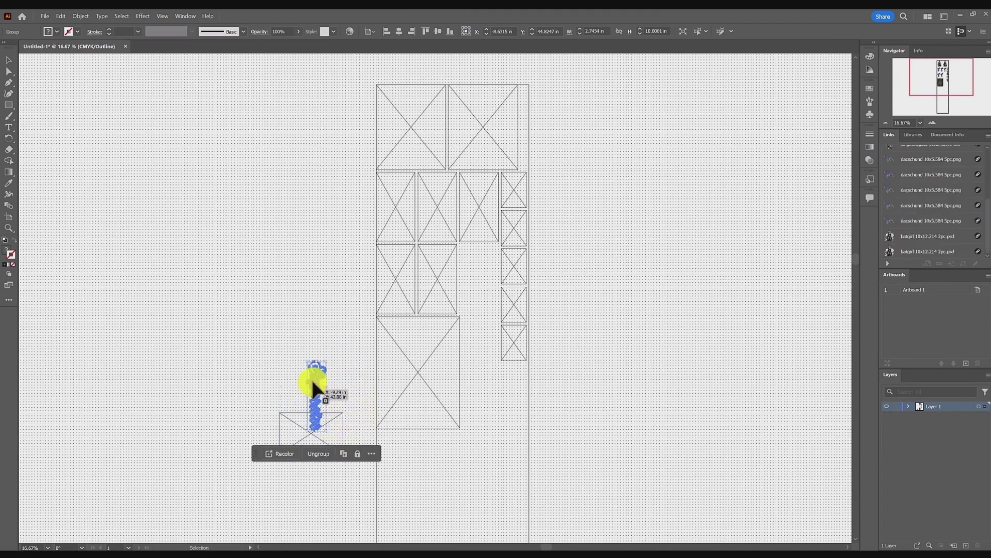
left_click_drag(312, 382, 482, 263)
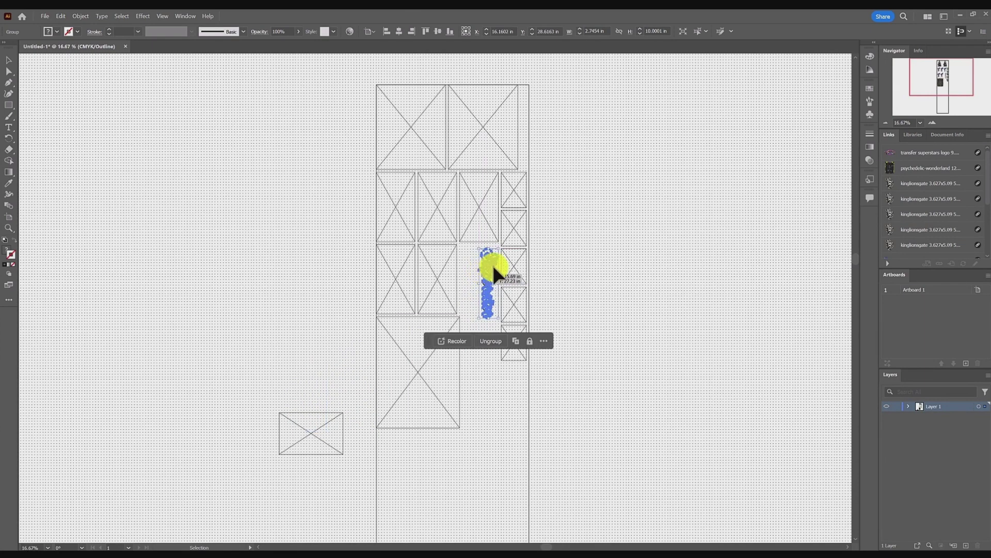
Step: Raise the vertical Superstar artwork closer to the dachshund image above it and duplicate it alongside to the left
scroll(492, 264, "up", 4)
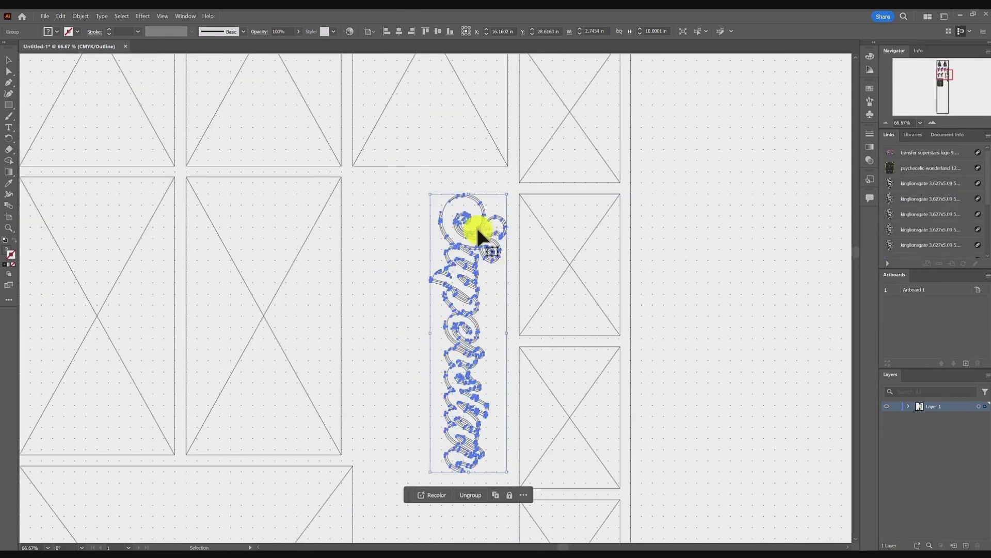
left_click_drag(476, 194, 383, 187)
left_click(482, 208)
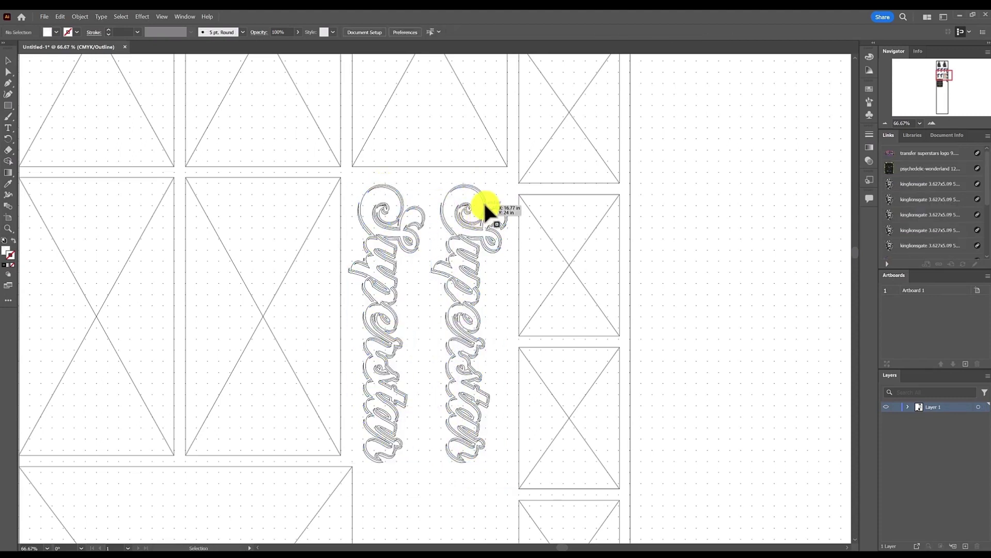
Step: Nudge the right Superstar copy slightly toward the kinglionsgate column
left_click(484, 203)
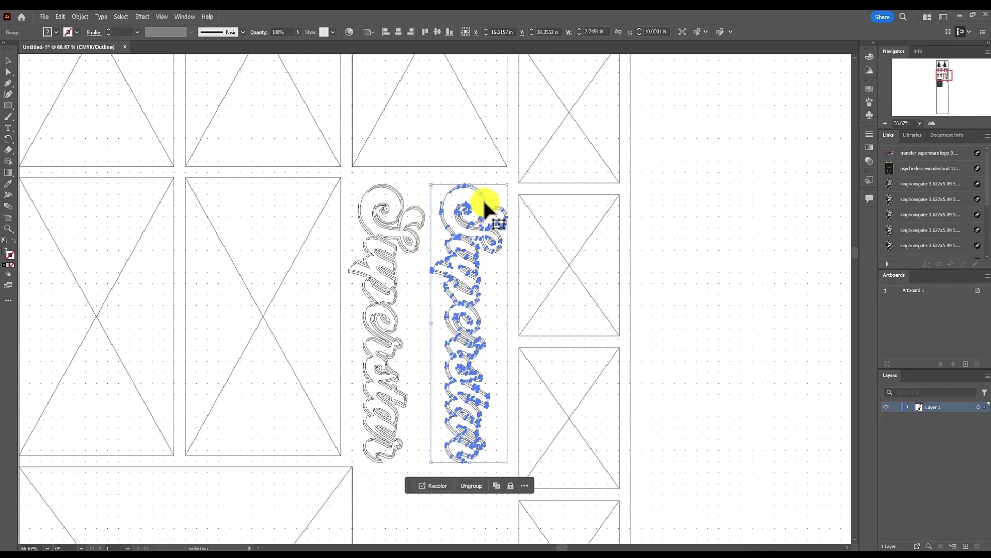
key("Right")
key("Right")
key("Right")
key("Right")
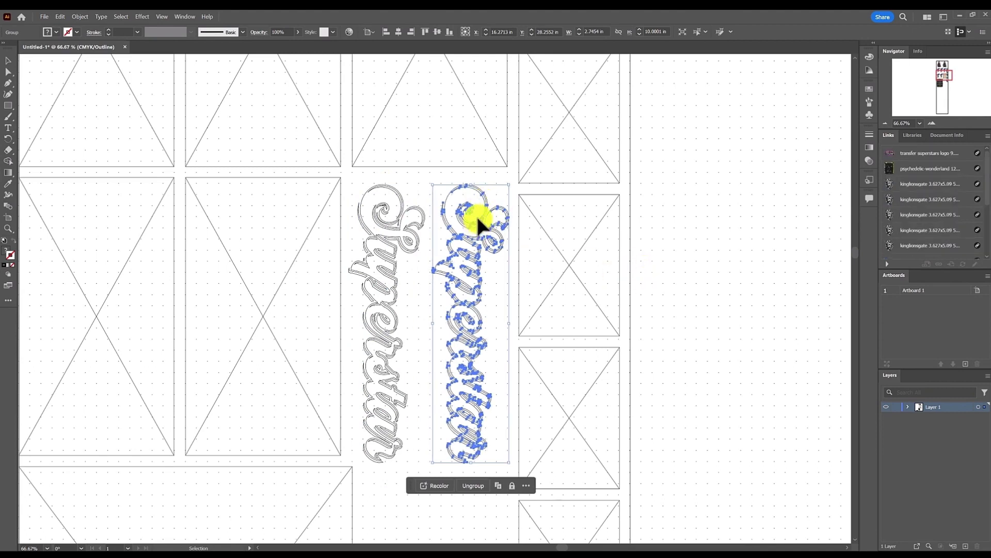
Step: Move the left Superstar copy against the right copy's edge, and nudge it back left to leave a small gap
left_click(392, 194)
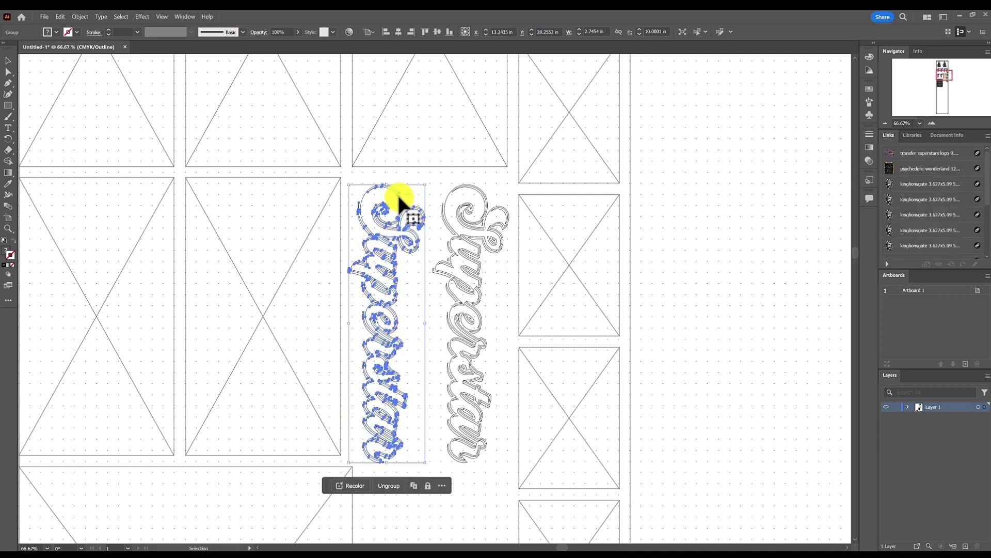
left_click_drag(403, 203, 409, 202)
key("Left")
key("Left")
key("Left")
key("Left")
key("Left")
key("Left")
key("Left")
key("Left")
key("Left")
key("Left")
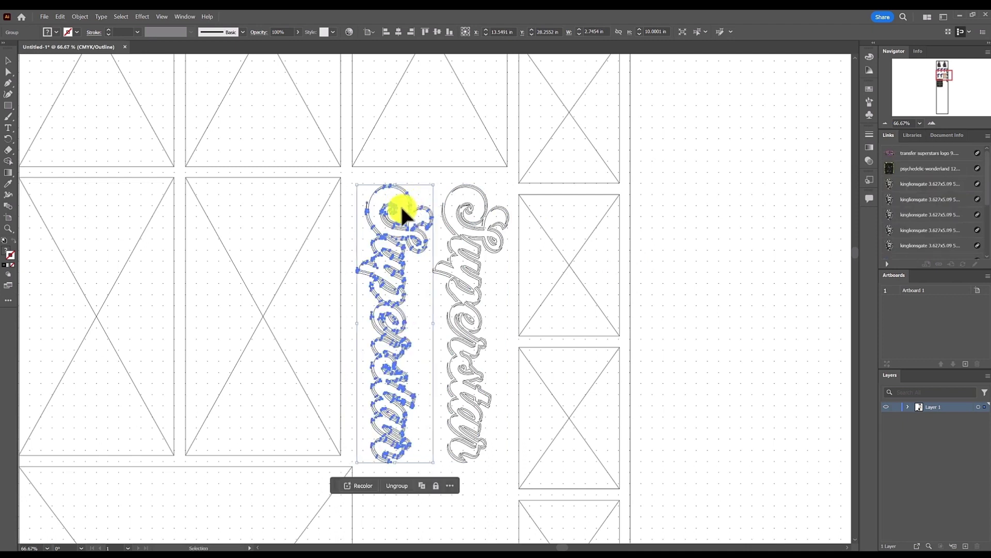
Step: Move the right Superstar copy against the kinglionsgate column's edge, and nudge it back left to leave a small gap
left_click(475, 217)
left_click_drag(475, 216, 485, 219)
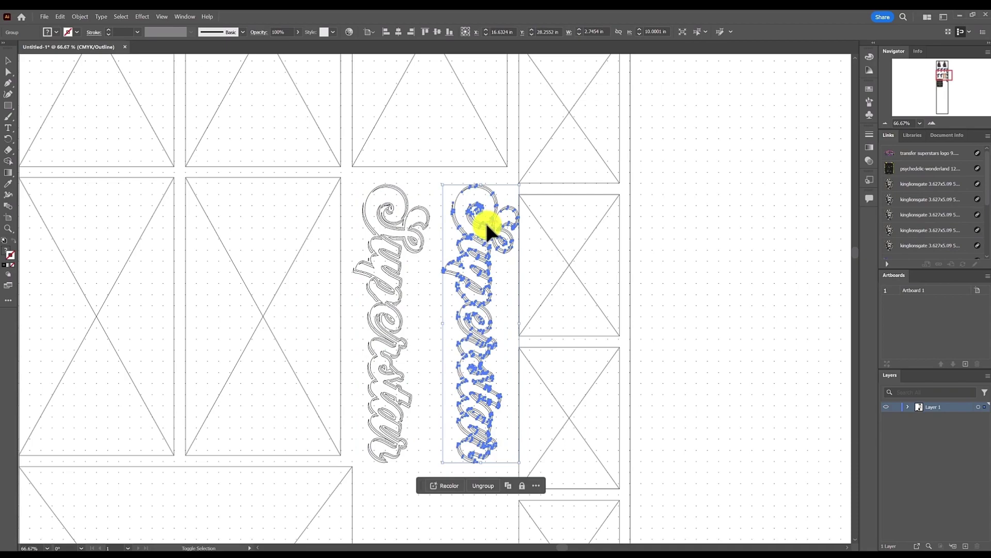
key("Left")
key("Left")
key("Left")
key("Left")
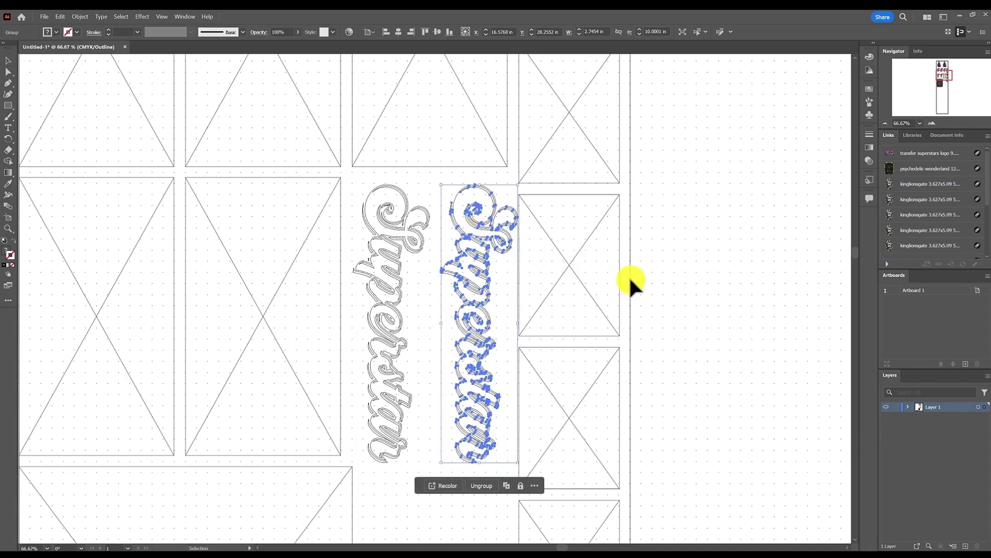
left_click(666, 280)
Step: Align the column of five kinglionsgate images to the artboard's right edge
scroll(660, 275, "down", 6)
scroll(659, 275, "up", 3)
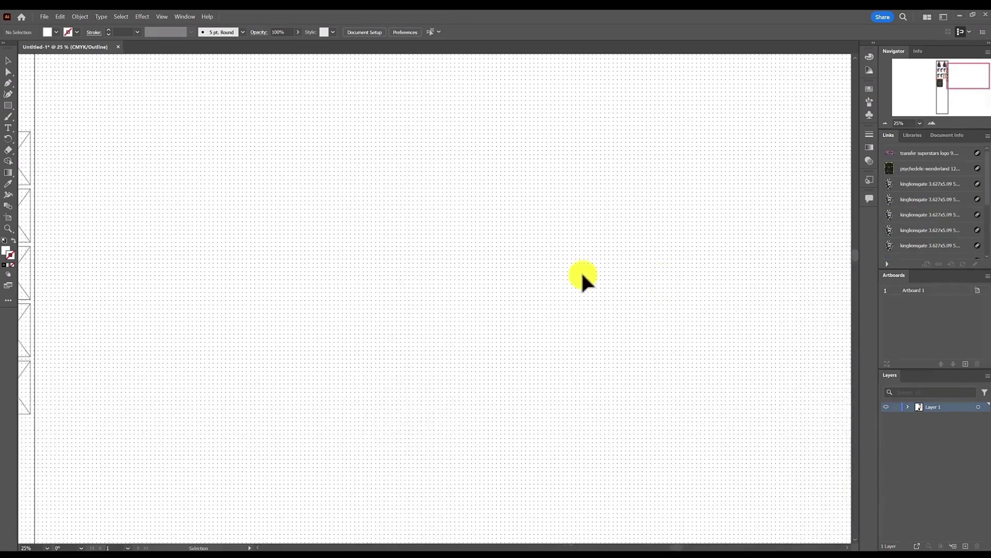
scroll(581, 271, "left", 10)
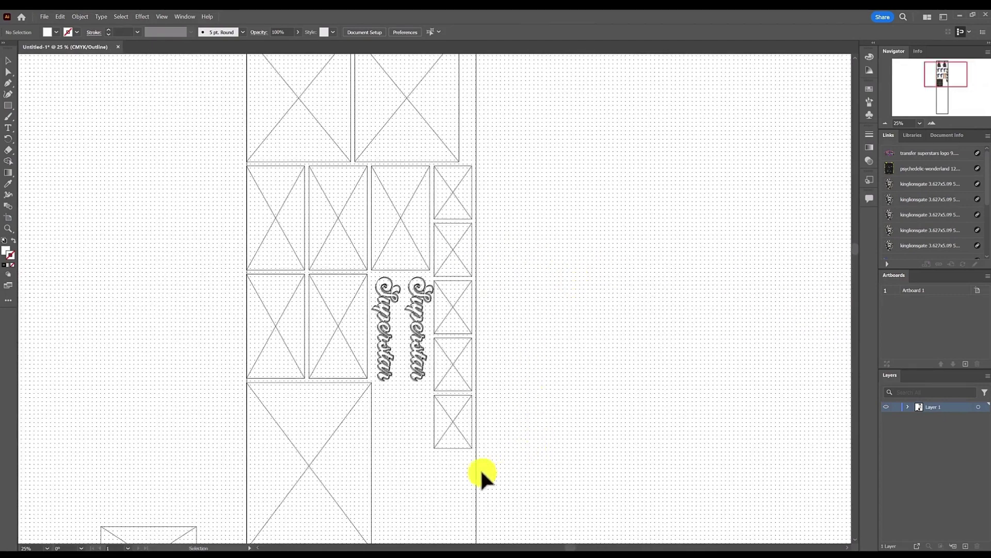
left_click_drag(491, 481, 414, 286)
left_click_drag(436, 206, 433, 201)
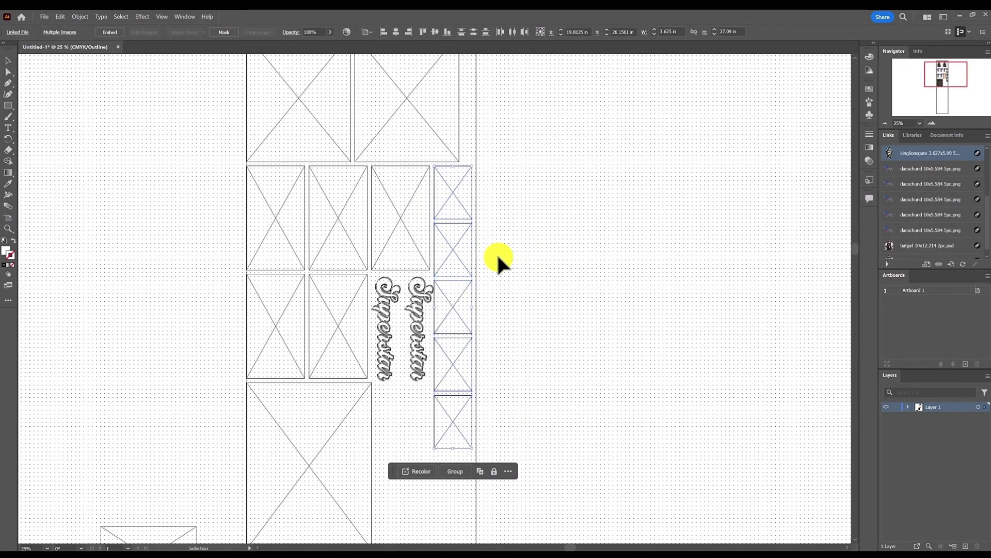
left_click(410, 30)
left_click(547, 262)
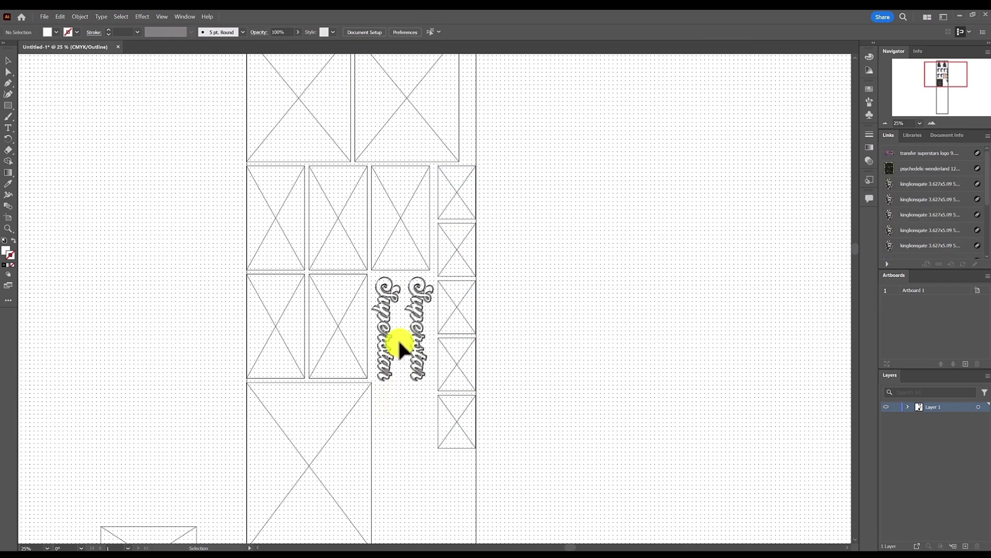
Step: Check the gang sheet folder for how many Superstar pieces are required
left_click(379, 316)
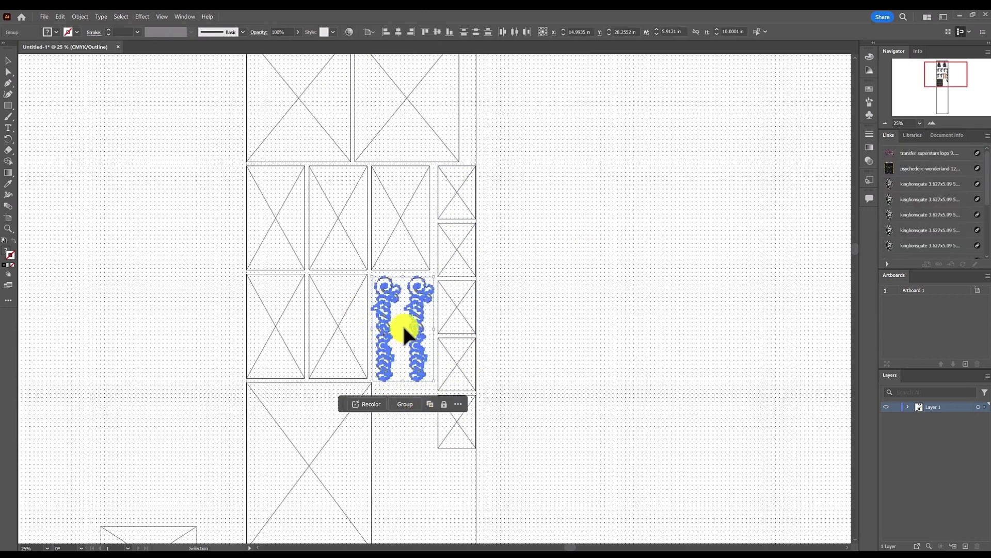
left_click(71, 553)
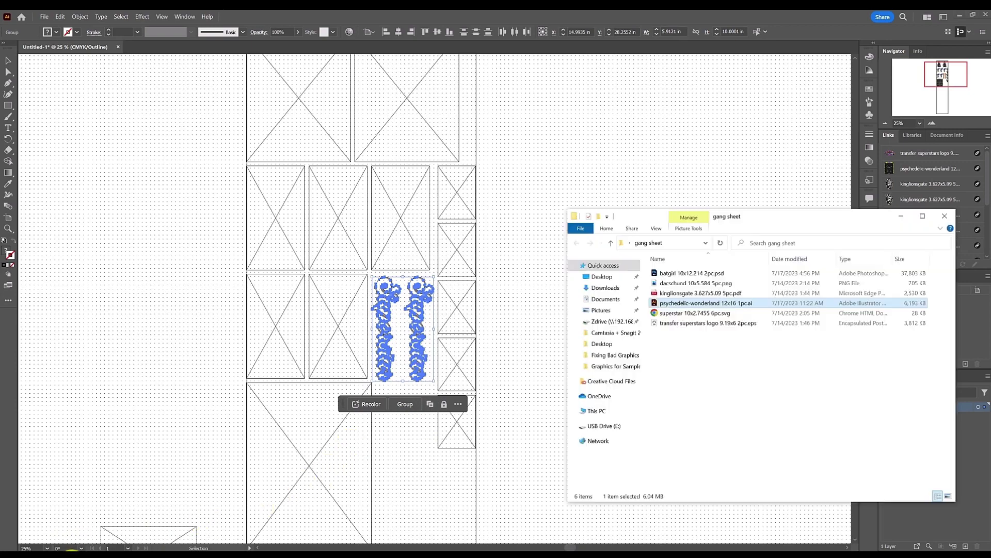
left_click(541, 7)
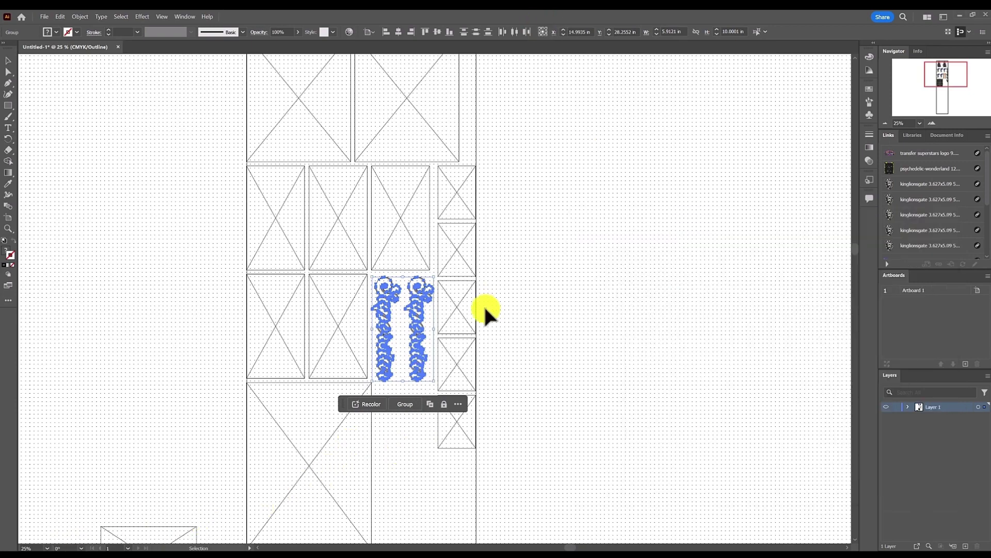
left_click(510, 316)
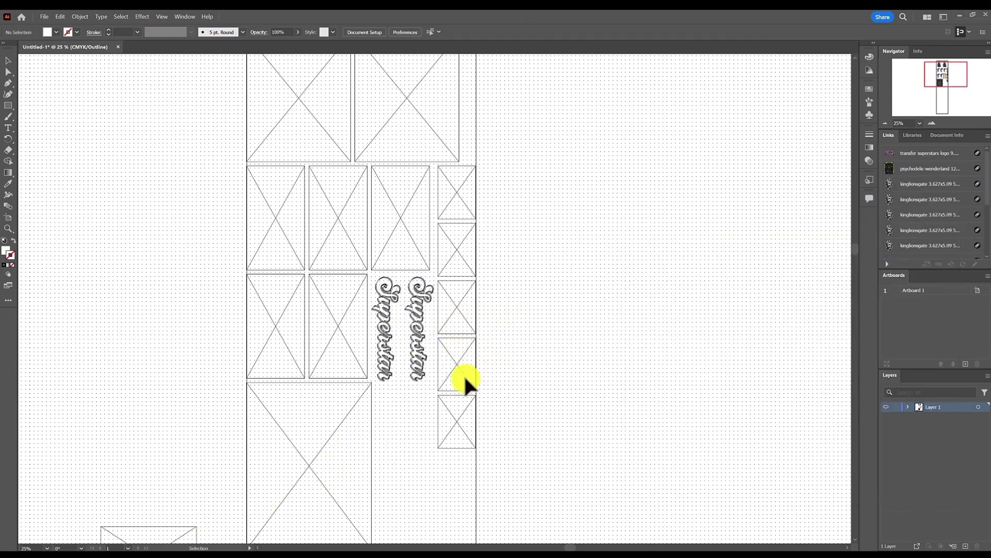
Step: Rotate the right Superstar copy 180 degrees so it reads in the opposite direction to the left copy
left_click_drag(420, 398, 379, 262)
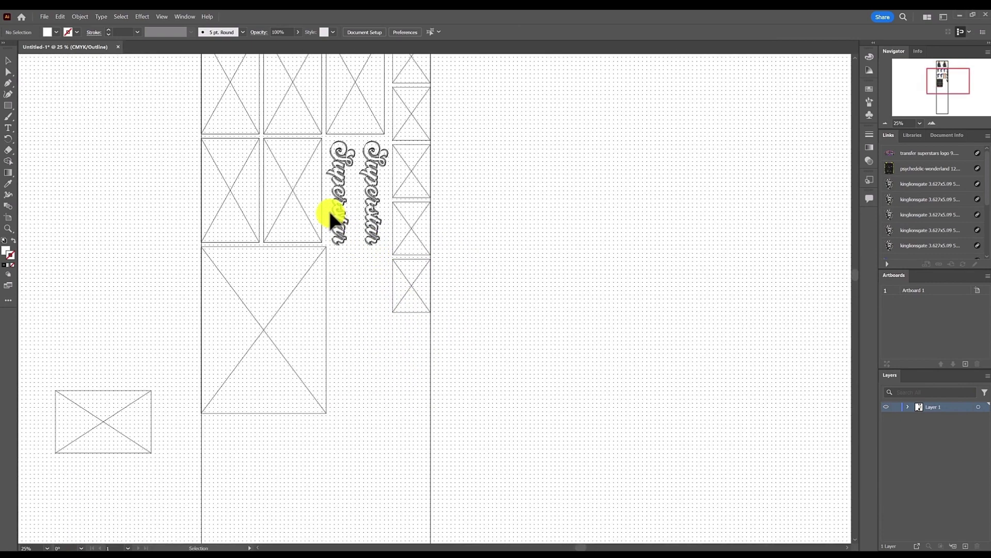
left_click(376, 158)
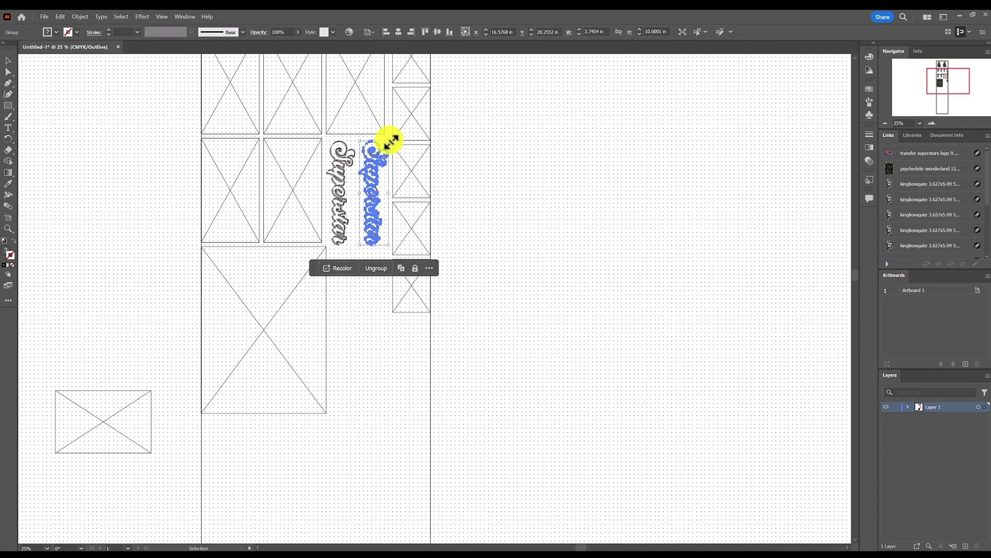
left_click_drag(387, 137, 371, 275)
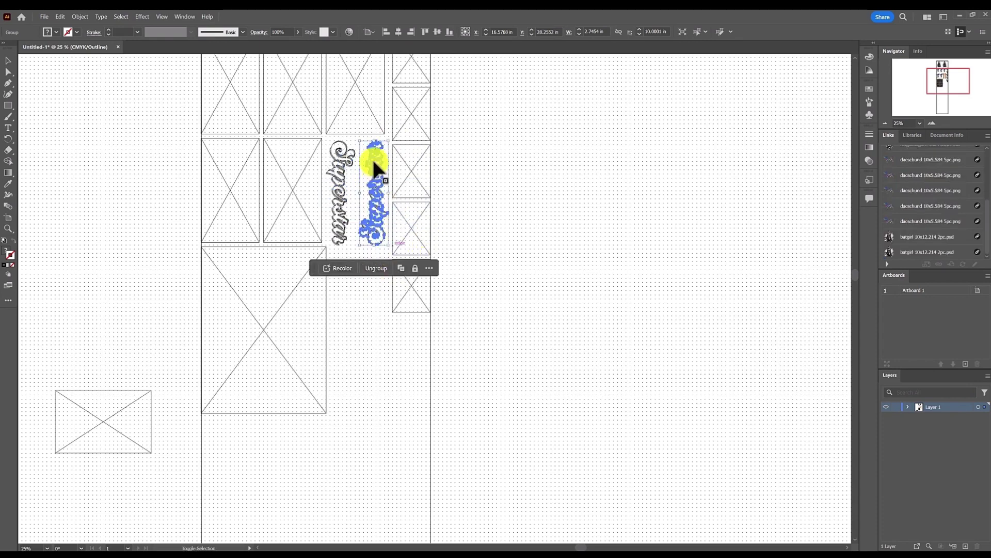
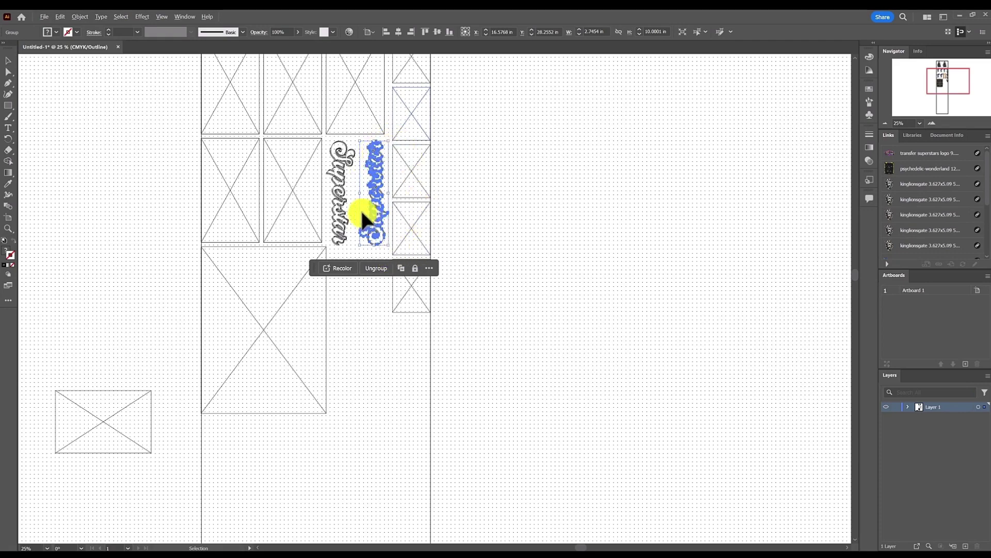
Step: Move the flipped Superstar copy close to the left copy, and nudge it back right to leave a small gap between their outlines
scroll(360, 209, "up", 3)
scroll(357, 197, "up", 4)
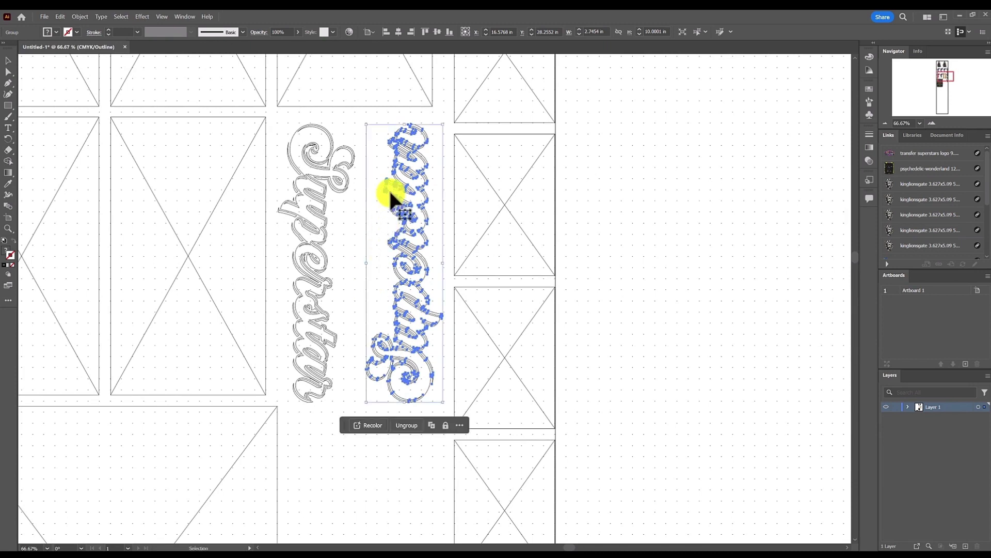
left_click_drag(390, 192, 377, 195)
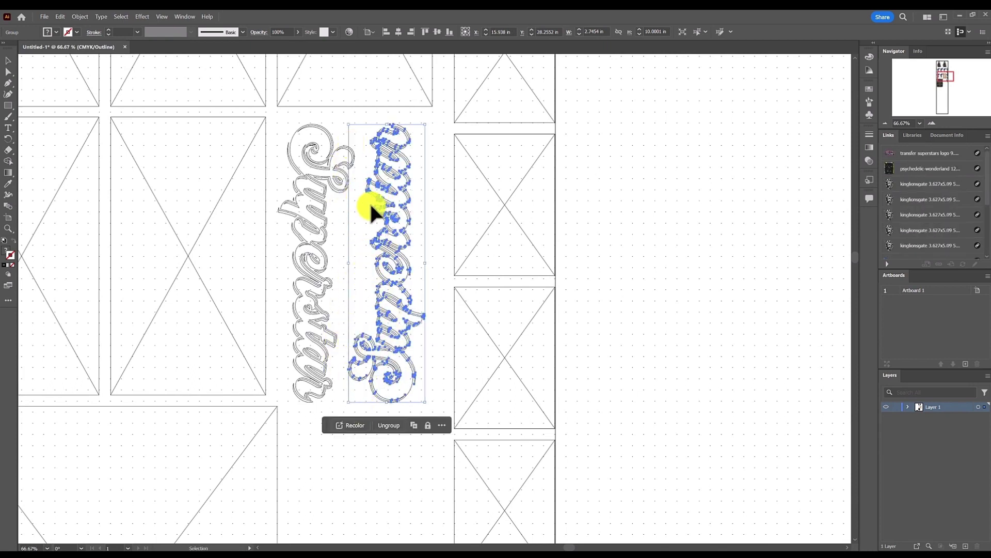
key("Right")
key("Right")
key("Right")
key("Right")
key("Right")
key("Right")
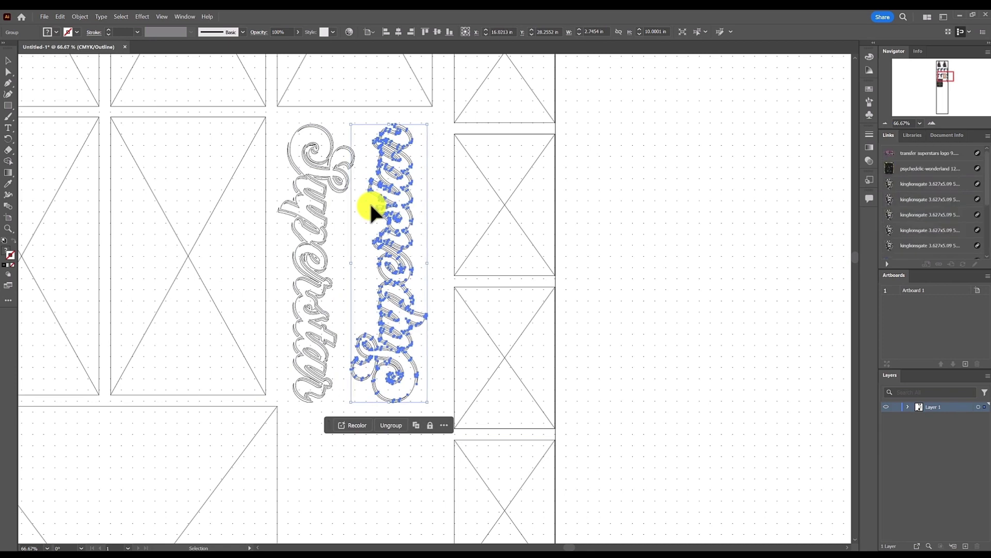
left_click(390, 450)
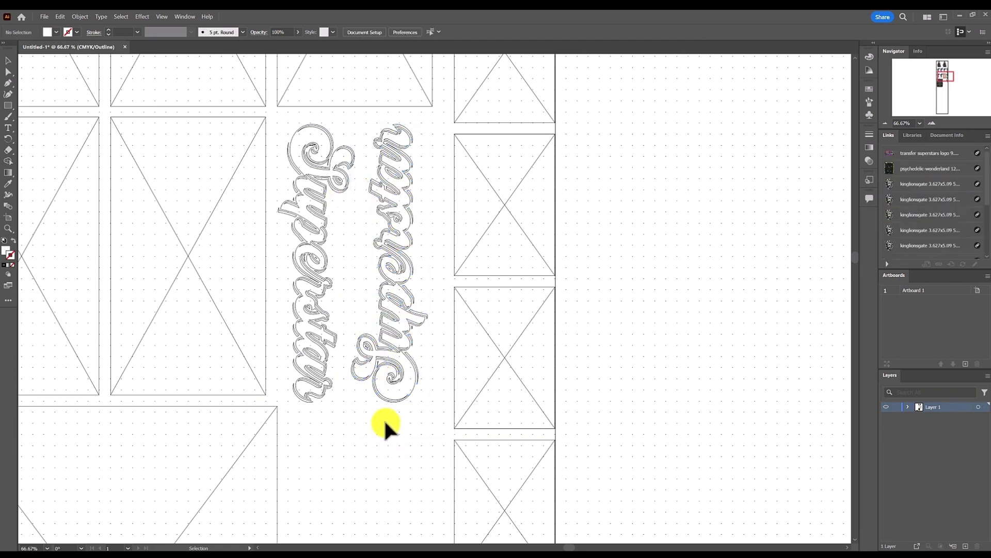
Step: Shift both Superstar copies together to the right, leaving a small gap before the kinglionsgate column
left_click(299, 317)
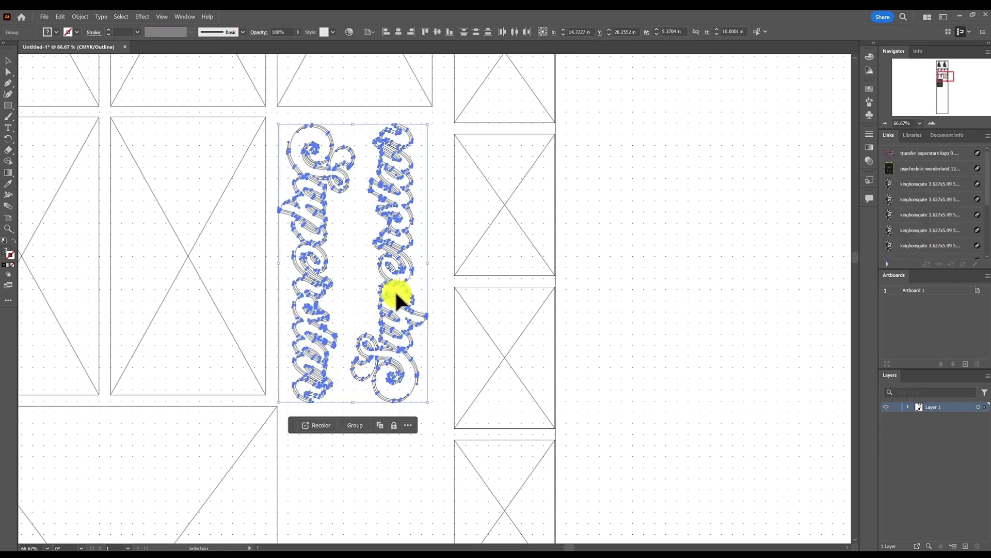
left_click_drag(396, 281, 404, 282)
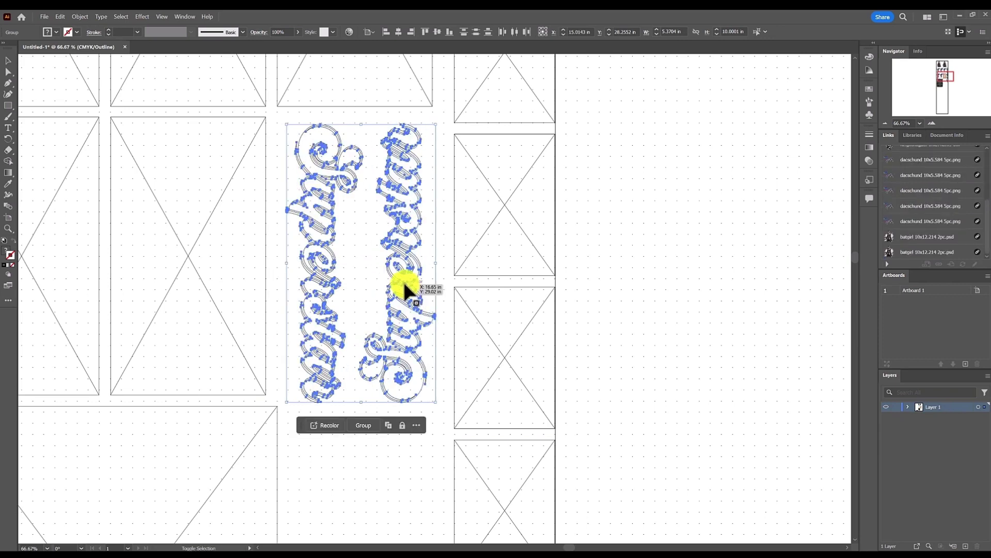
key("shift+Right")
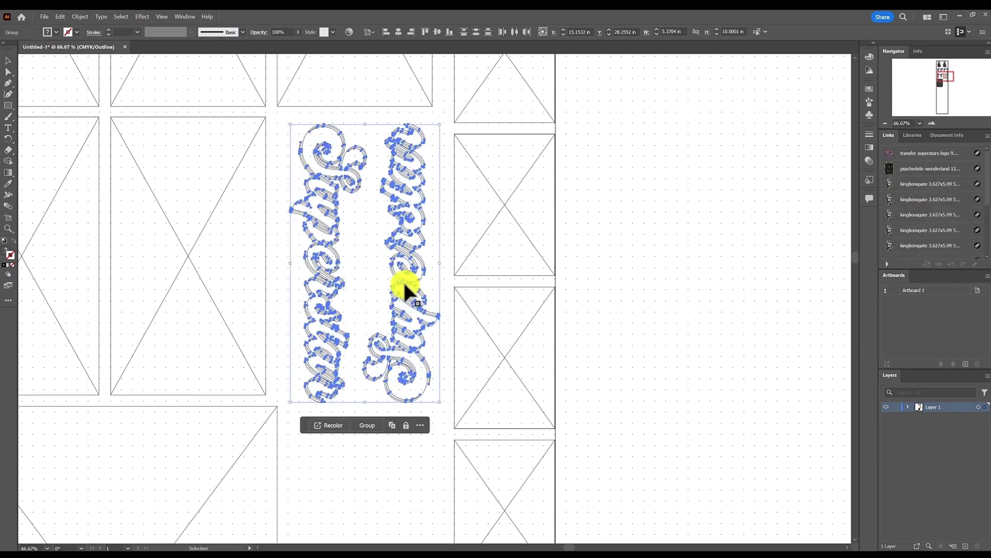
key("shift+Right")
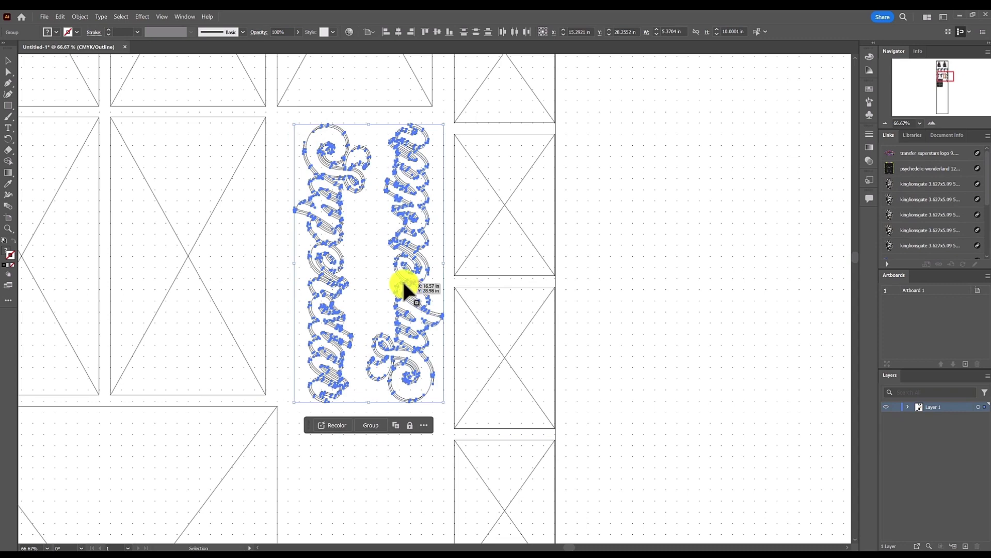
Step: Duplicate the Superstar pair straight down below the original, and nudge the new pair up to tighten the gap
scroll(384, 291, "down", 3)
left_click_drag(385, 291, 418, 384)
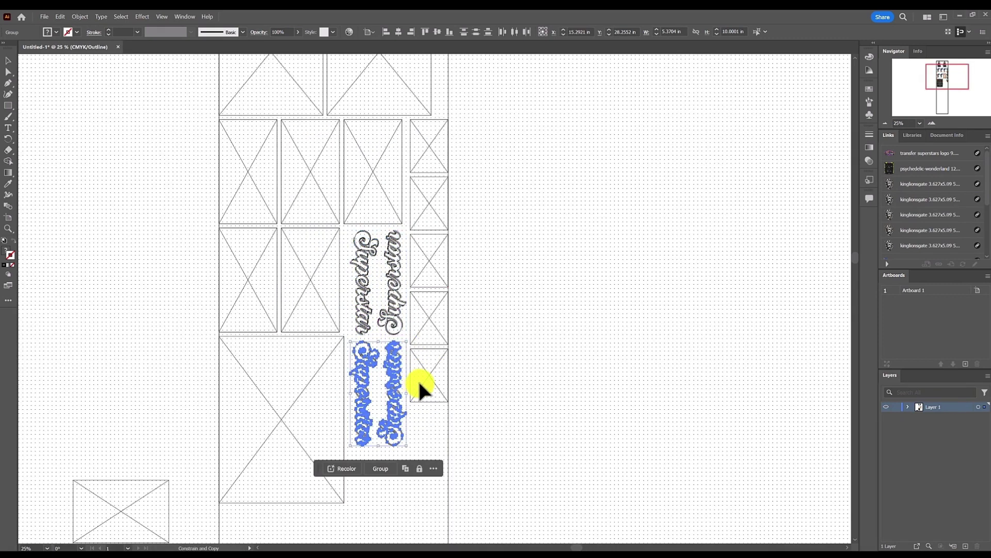
key("Up")
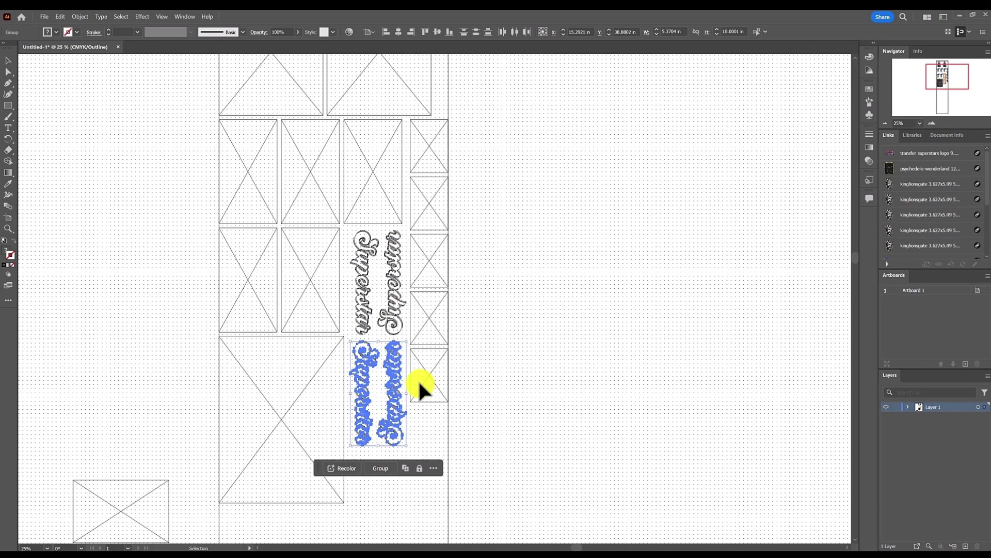
key("shift+Up")
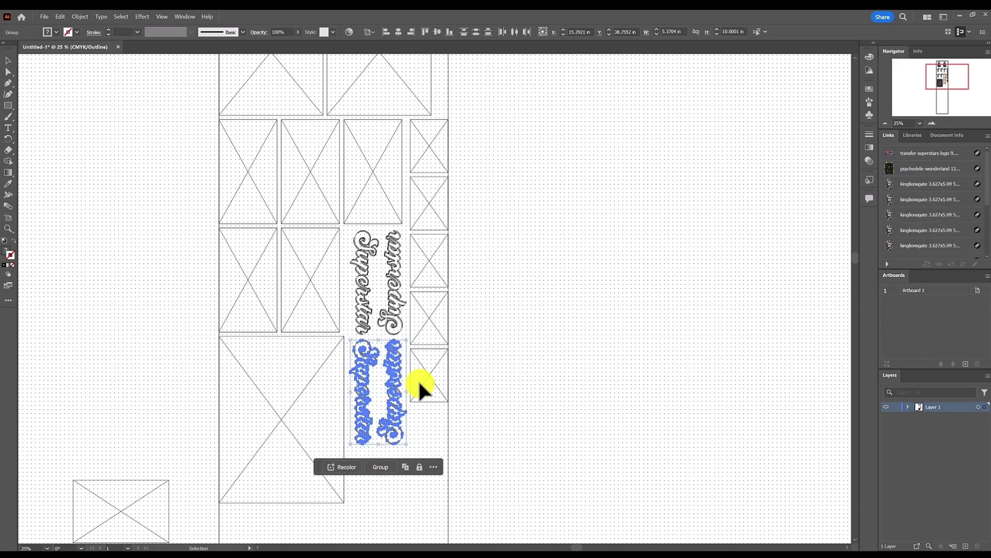
left_click(448, 305)
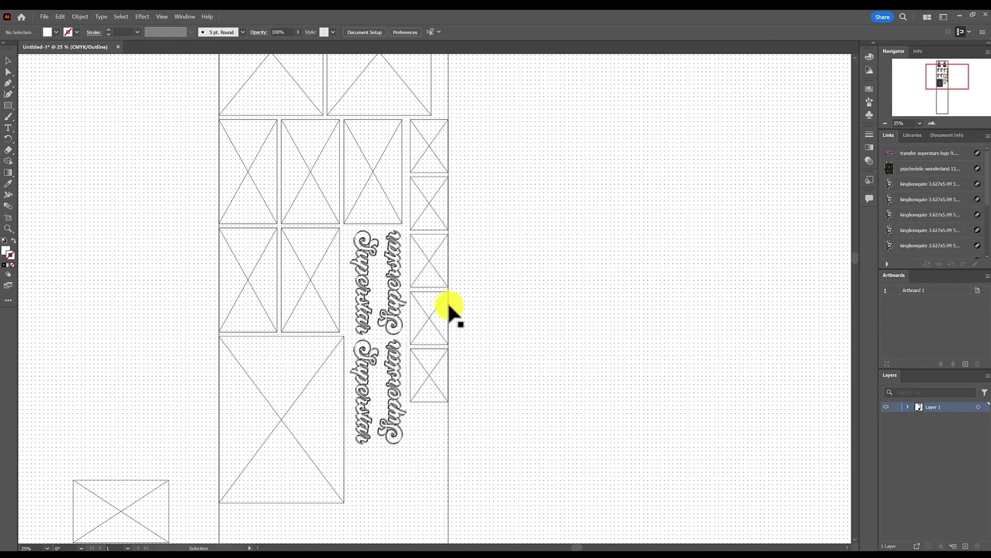
Step: Duplicate the lower Superstar pair straight down to add a third pair beneath it
scroll(442, 305, "down", 2)
left_click_drag(442, 305, 398, 306)
scroll(398, 273, "up", 2)
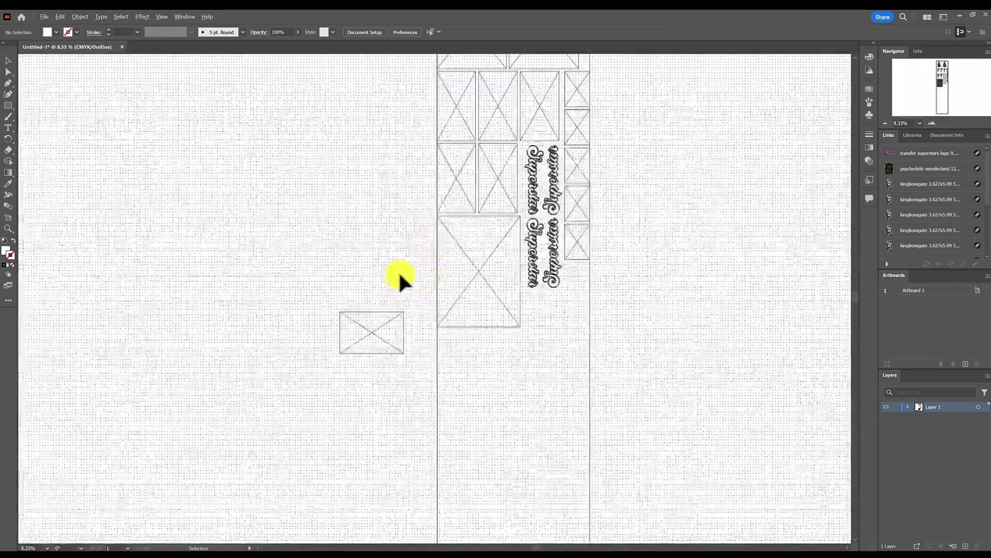
left_click_drag(604, 286, 475, 307)
scroll(475, 307, "up", 2)
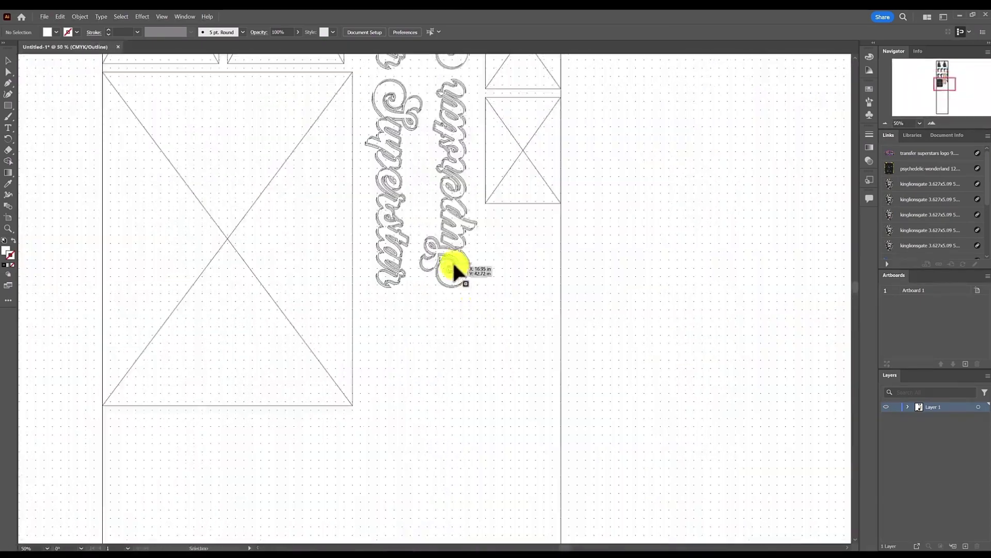
left_click(389, 236)
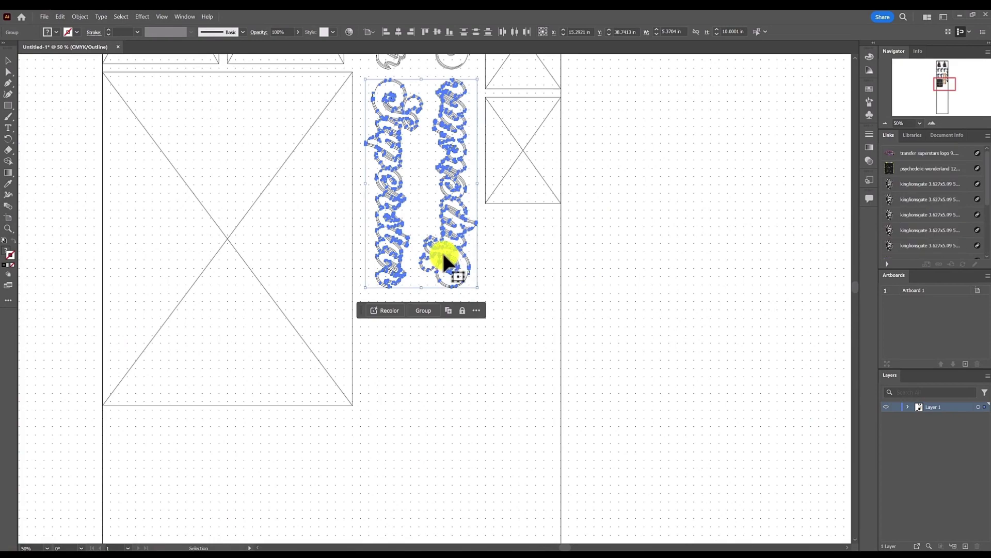
left_click_drag(442, 250, 484, 464)
left_click(487, 371)
scroll(448, 300, "down", 3)
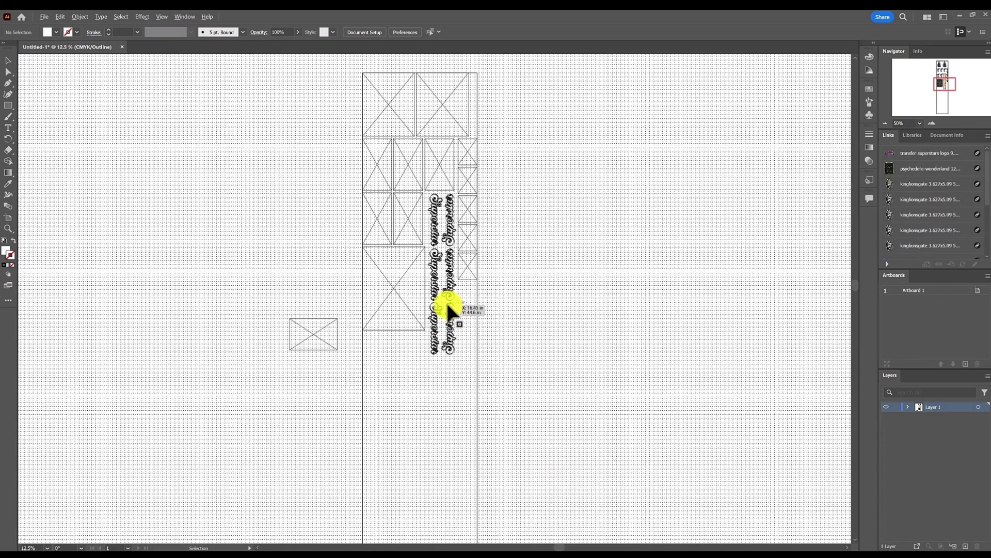
Step: Check the gang sheet folder for the required quantity of the transfer superstars logo
key("alt+Tab")
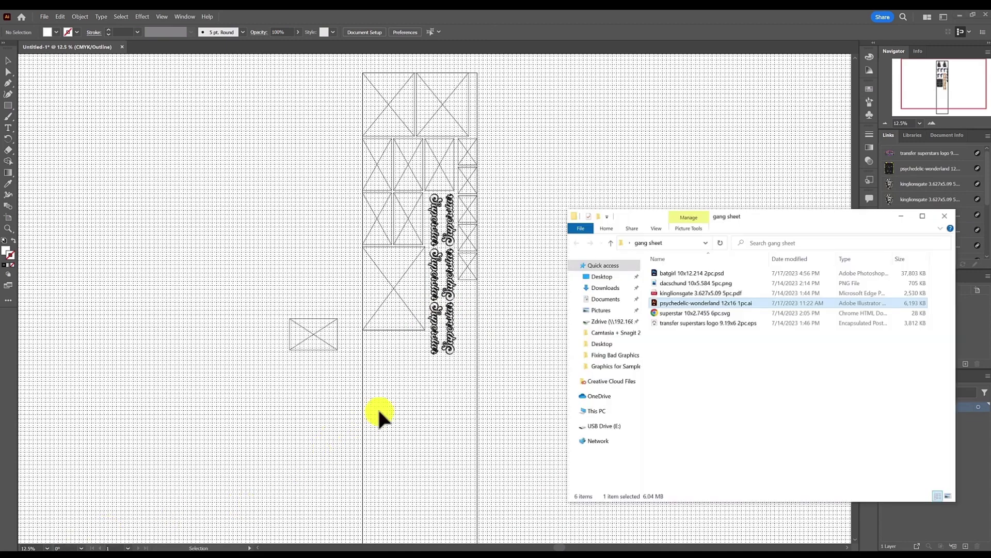
left_click(697, 313)
left_click(727, 324)
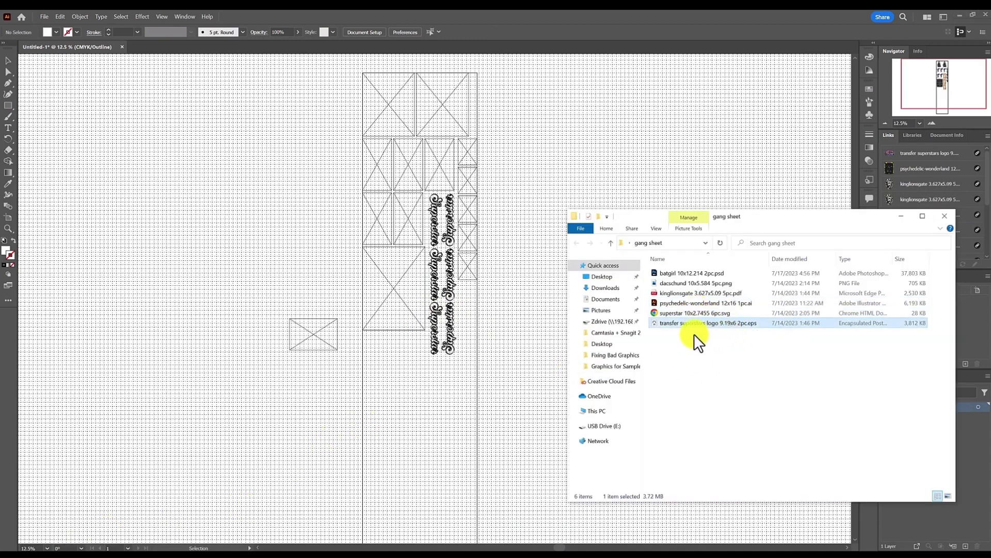
left_click_drag(693, 326, 331, 348)
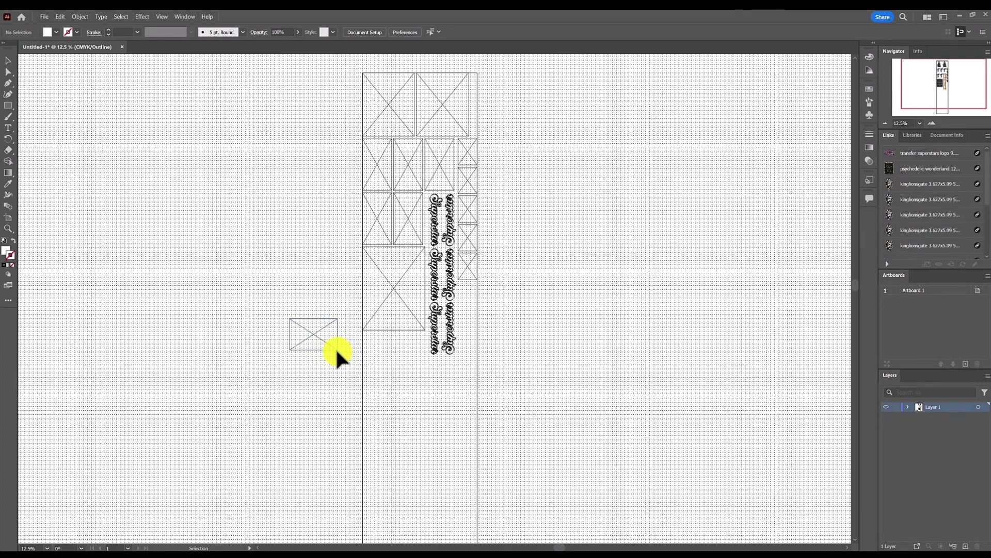
Step: Switch from outline to preview display and move the transfer superstars logo onto the artboard below the psychedelic-wonderland image
key("ctrl+y")
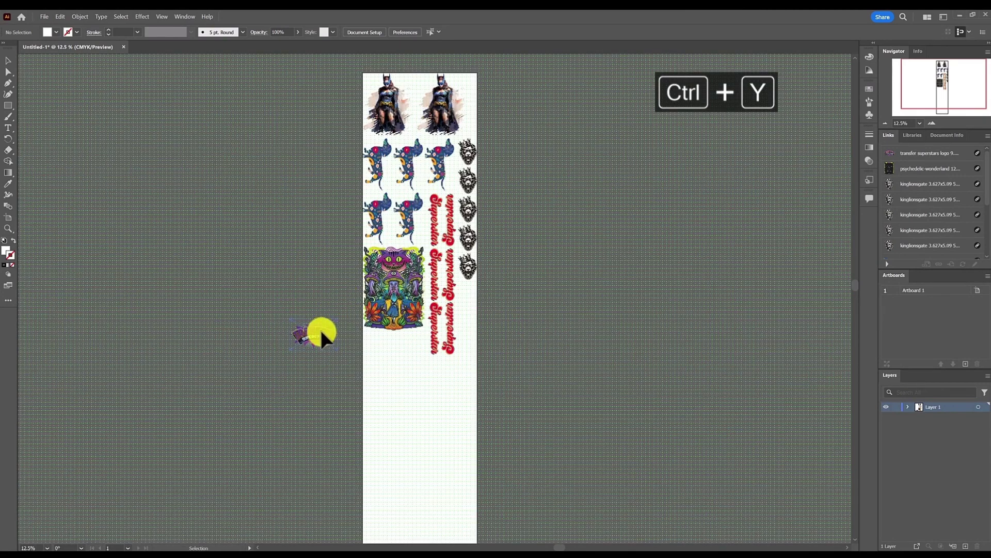
left_click_drag(321, 332, 388, 361)
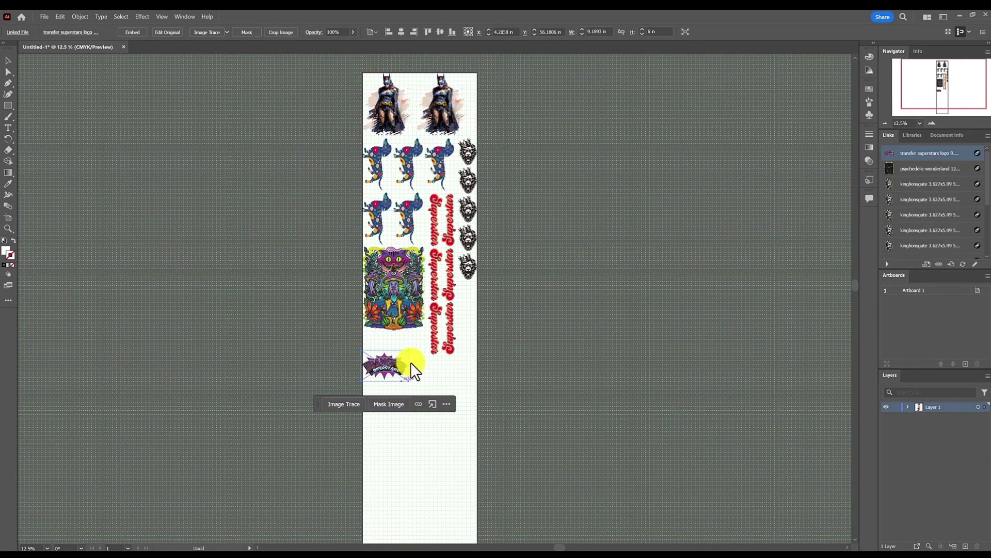
Step: Rotate the transfer superstars logo 90° counterclockwise and align it with the artboard's left edge below the psychedelic-wonderland image
scroll(398, 352, "up", 4)
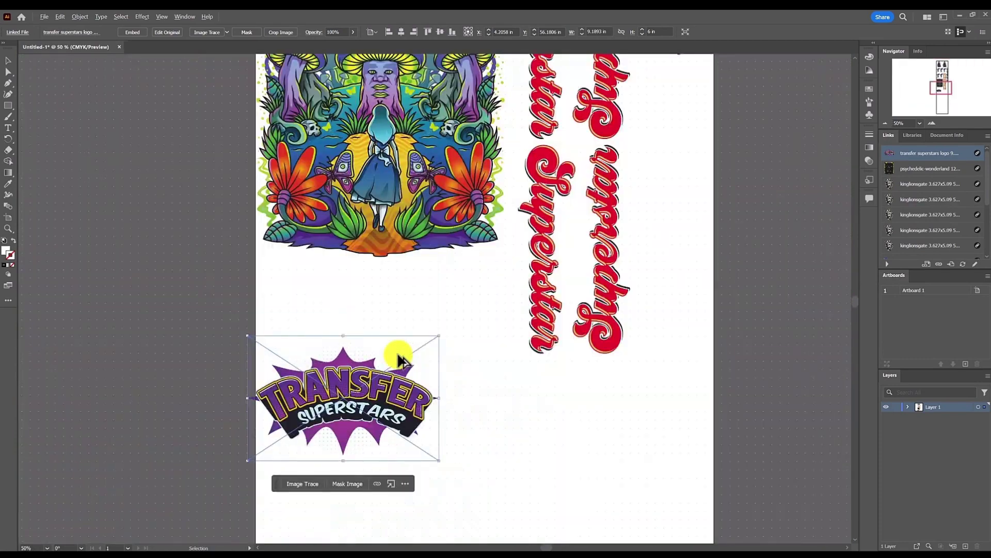
left_click_drag(443, 334, 294, 248)
left_click(429, 354)
left_click_drag(365, 348, 338, 303)
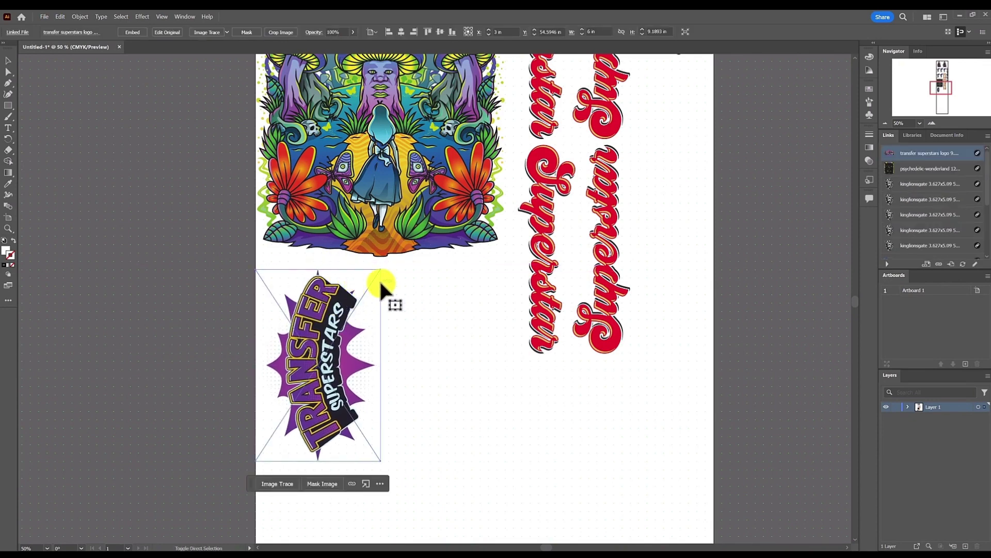
key("ctrl+shift+apostrophe")
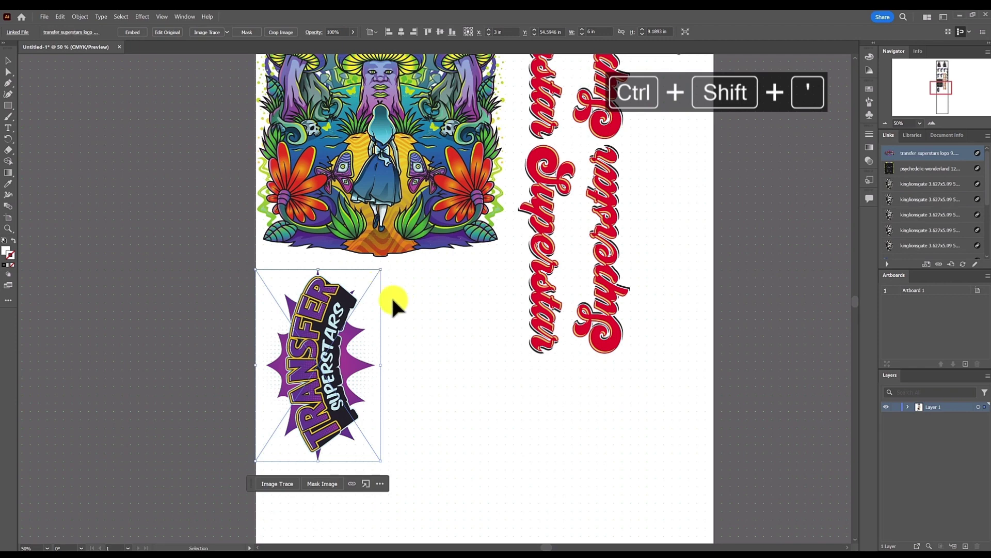
key("Up")
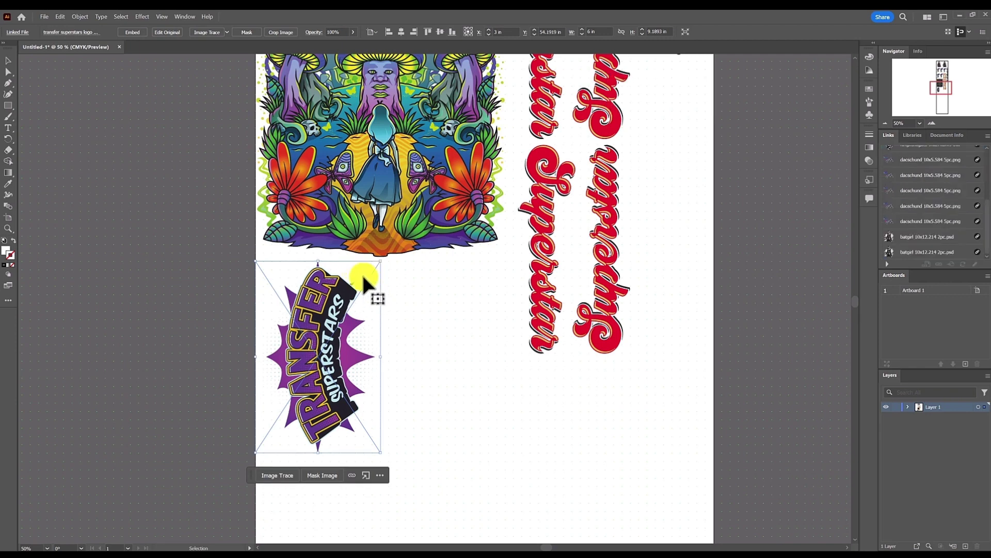
key("ctrl+z")
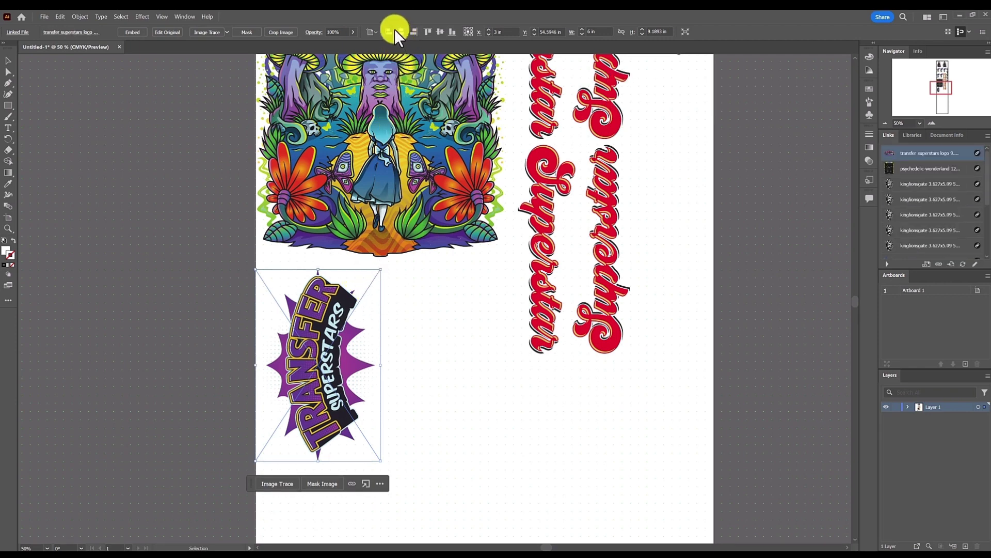
Step: Switch to outline display and move the rotated logo up close beneath the psychedelic-wonderland frame
key("ctrl+y")
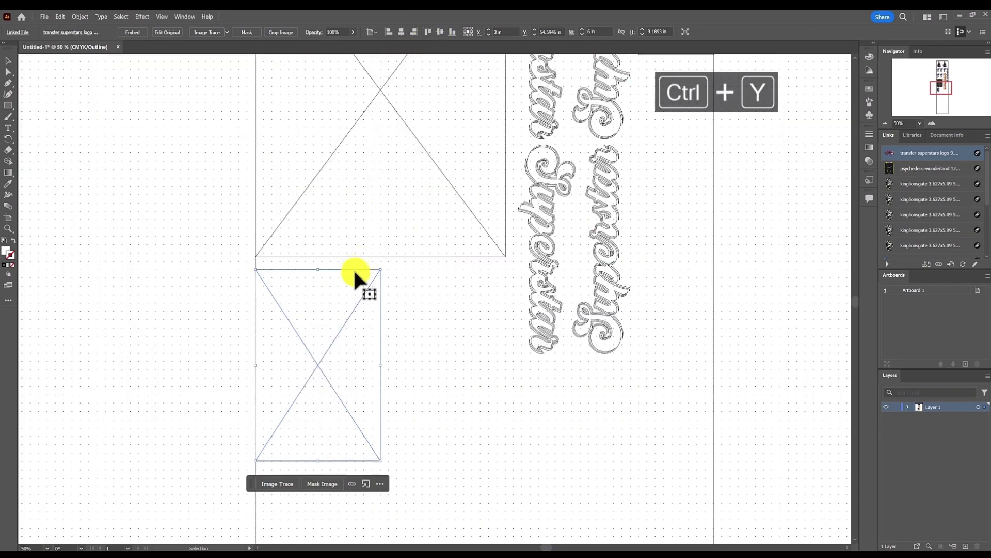
scroll(353, 268, "up", 1)
left_click_drag(353, 265, 349, 250)
Step: With grid snapping off, butt the logo against the psychedelic-wonderland frame, and lower its vertical position slightly to leave a small gap
key("ctrl+shift+apostrophe")
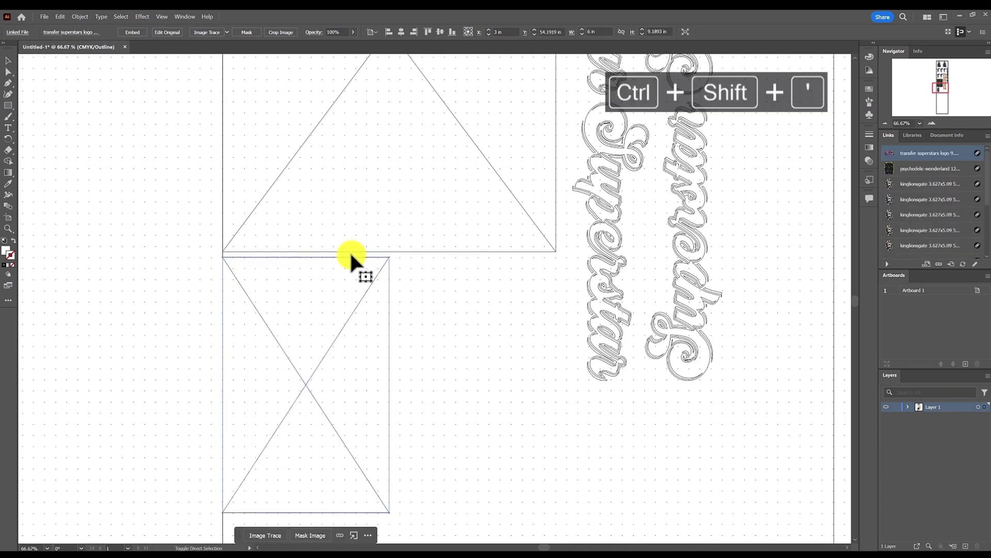
key("Up")
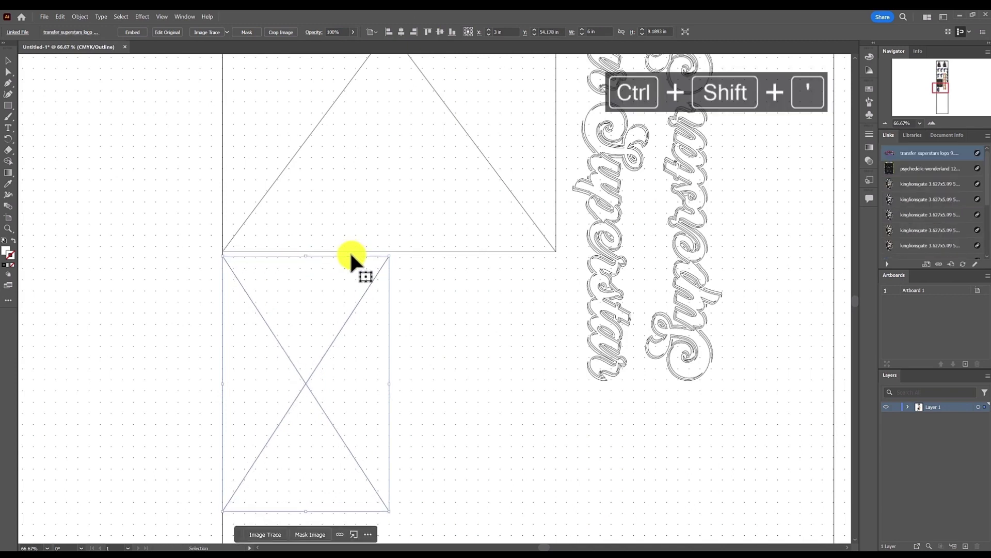
key("Up")
key("Up")
key("Up")
key("Up")
key("Up")
key("Up")
key("Up")
key("Up")
key("Up")
key("Up")
key("Up")
key("Up")
key("Up")
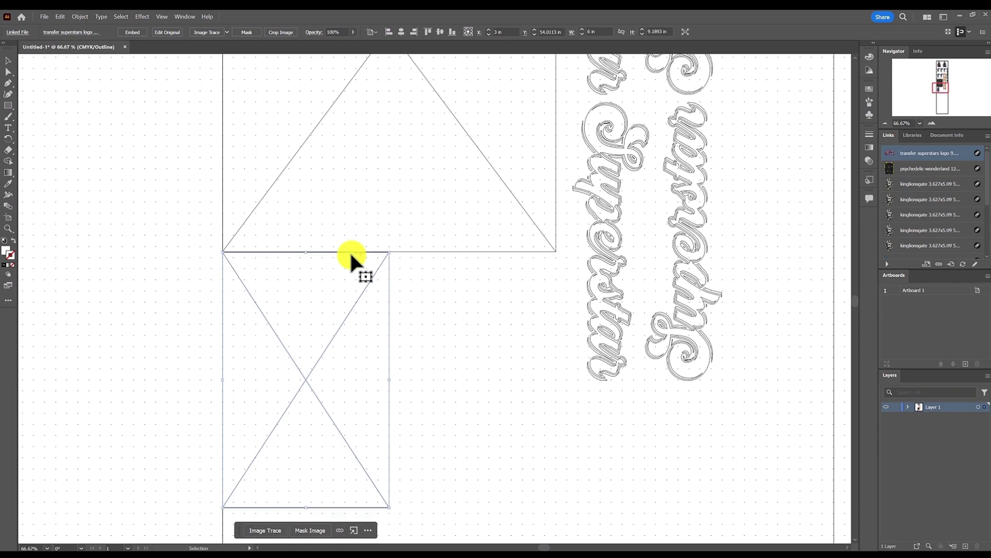
left_click(563, 29)
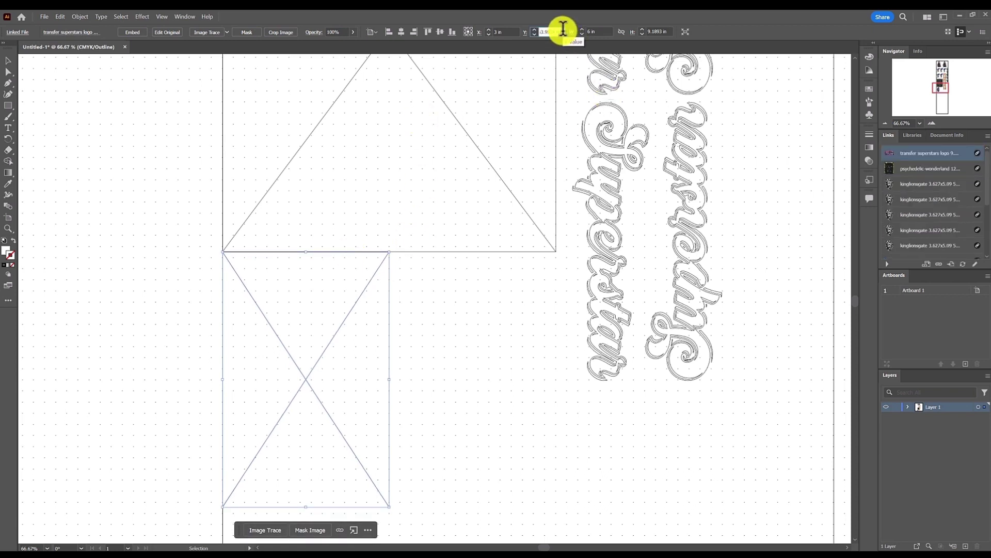
key("Return")
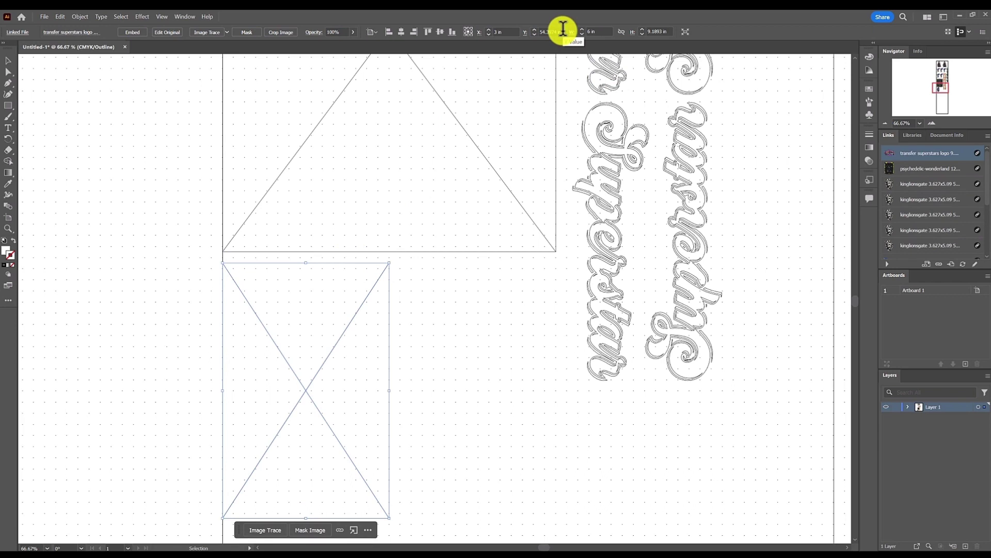
Step: Duplicate the rotated transfer superstars logo horizontally, placing the copy beside the original with a small gap
left_click(511, 315)
left_click_drag(368, 260, 542, 274)
left_click(637, 343)
Step: Duplicate the lowest lion artwork straight down and nudge the copy down to match the gaps in its column
scroll(637, 337, "down", 2)
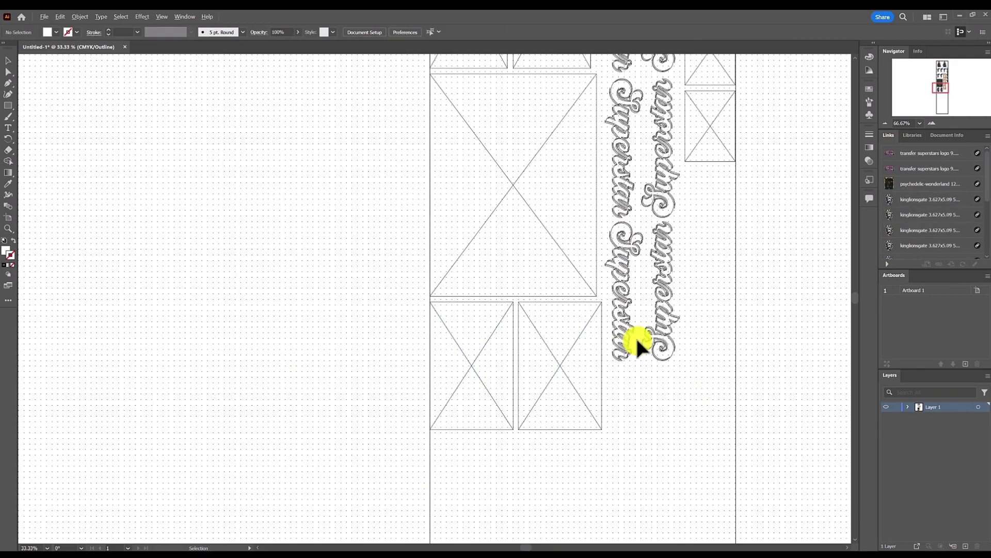
left_click_drag(719, 274, 591, 428)
scroll(588, 396, "down", 2)
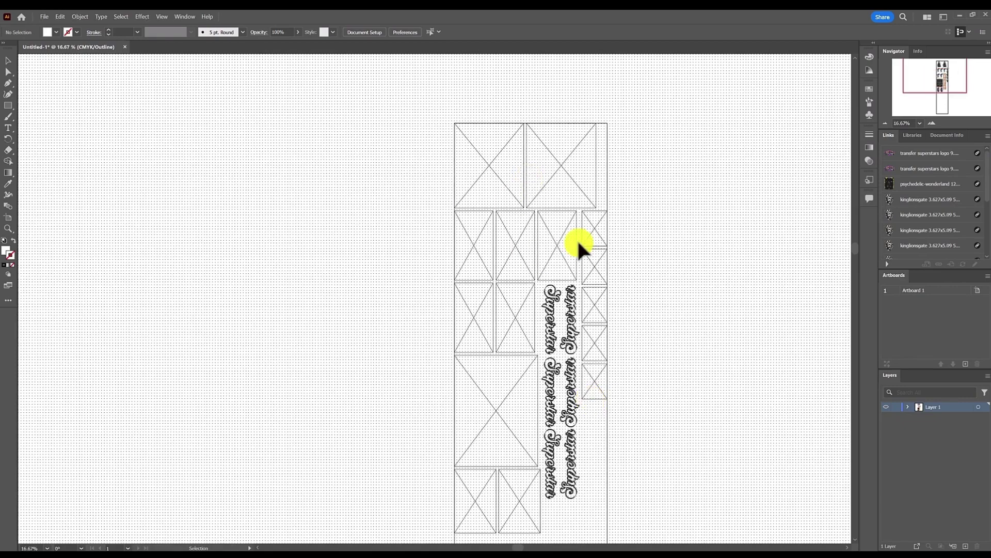
left_click_drag(594, 456, 467, 343)
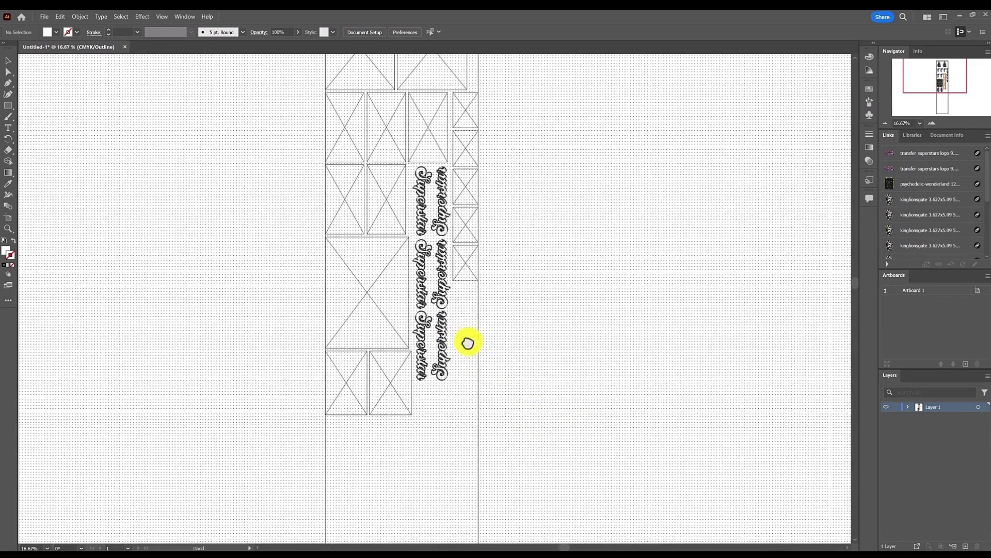
scroll(458, 308, "up", 2)
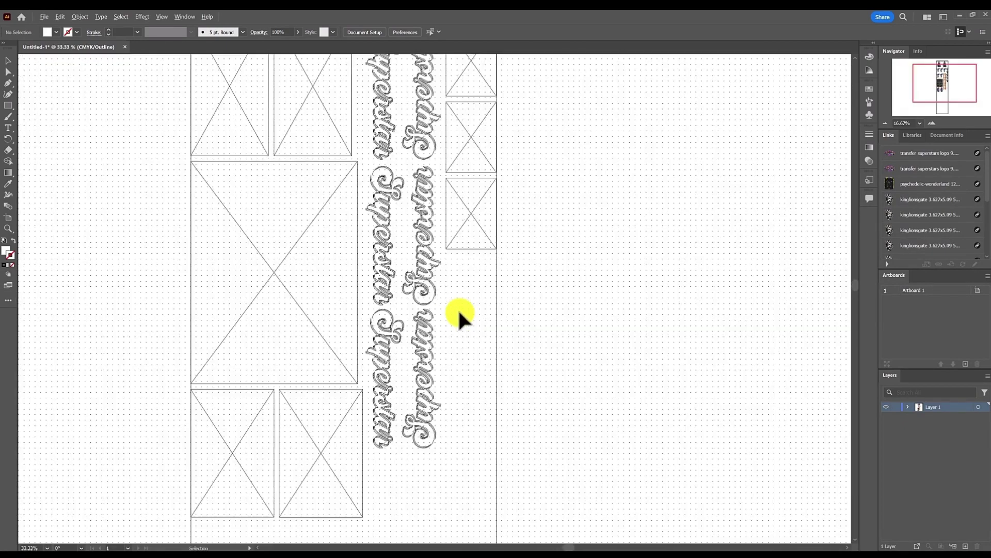
left_click(471, 245)
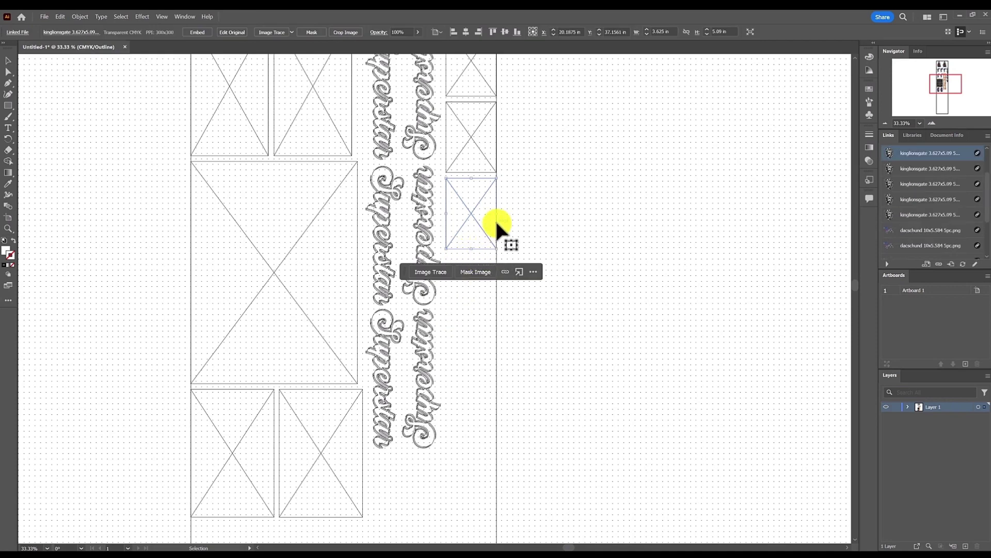
left_click_drag(495, 219, 510, 294)
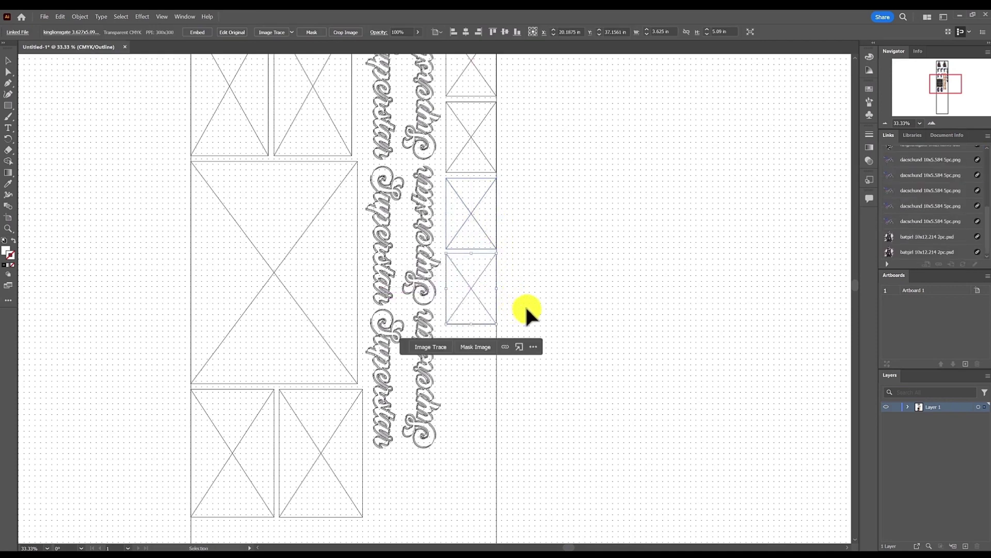
scroll(501, 257, "up", 1)
scroll(501, 257, "up", 1)
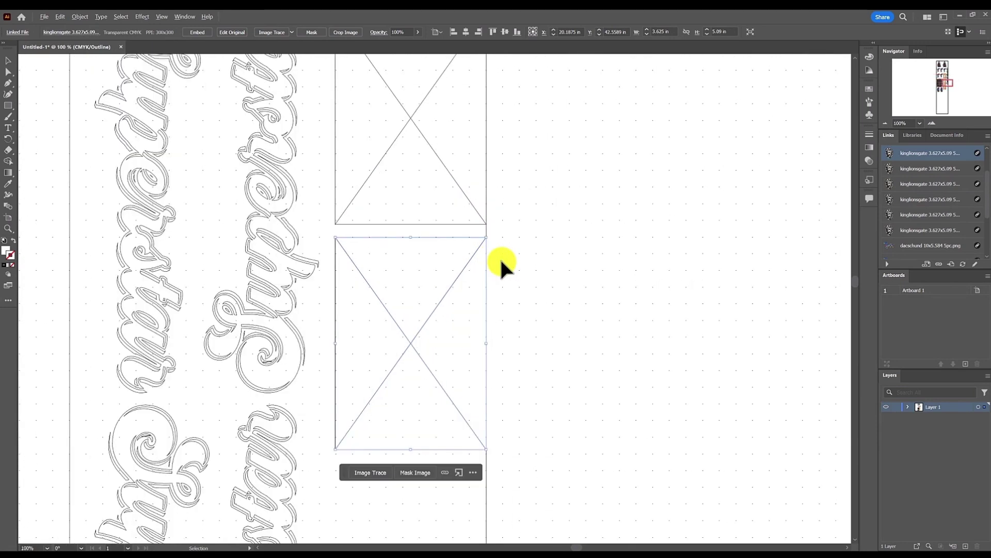
key("Down")
key("Down")
key("Down")
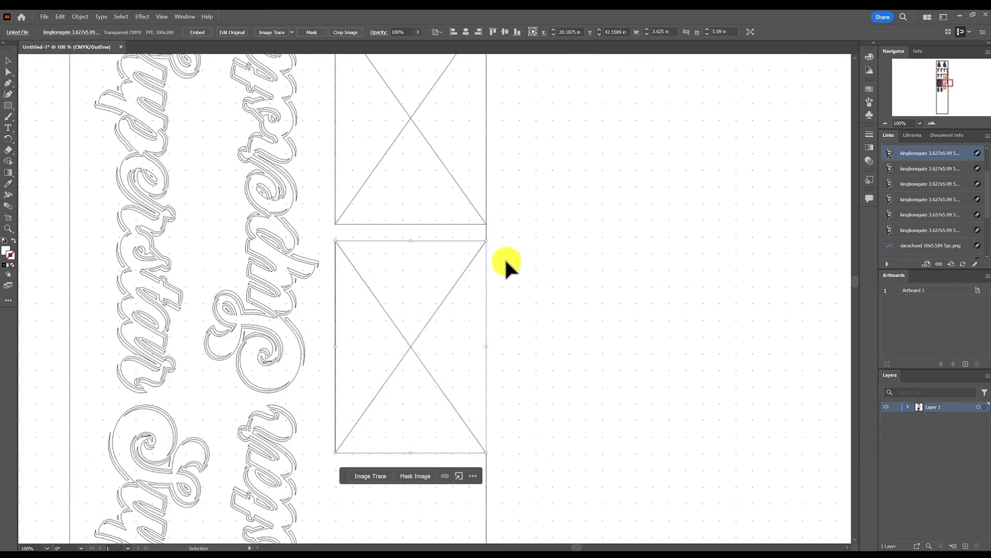
Step: Add two more lion copies down the same column with matching gaps
scroll(467, 322, "down", 2)
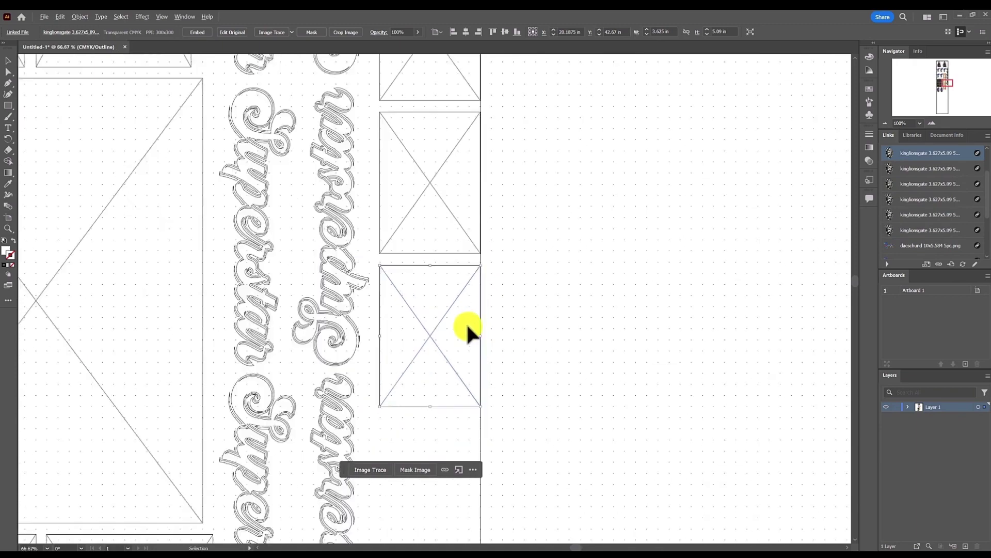
scroll(466, 322, "down", 1)
scroll(466, 327, "up", 1)
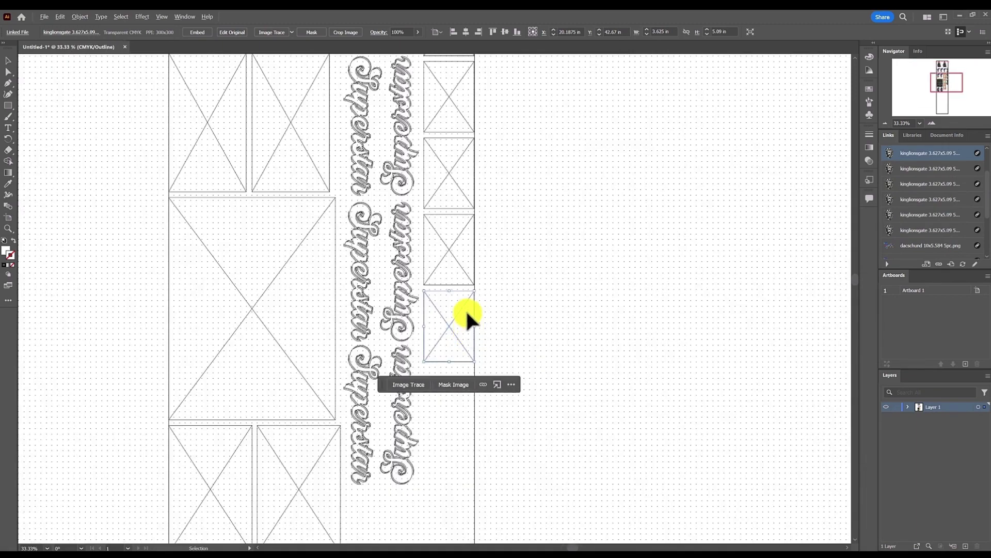
left_click_drag(474, 309, 430, 296)
scroll(475, 413, "down", 1)
left_click(522, 295)
Step: Return to preview display and show the transparency grid behind the gang sheet artwork
scroll(448, 283, "down", 4)
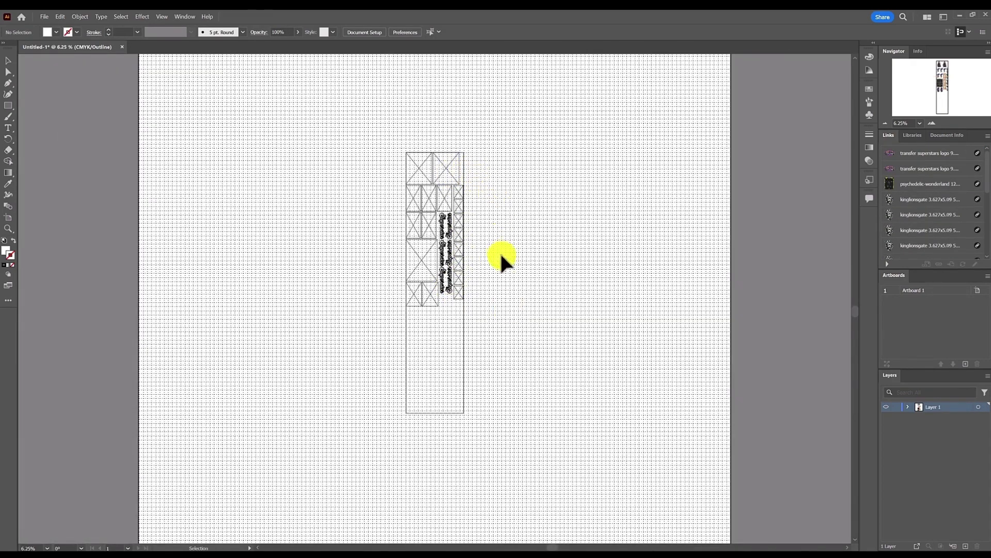
key("ctrl+y")
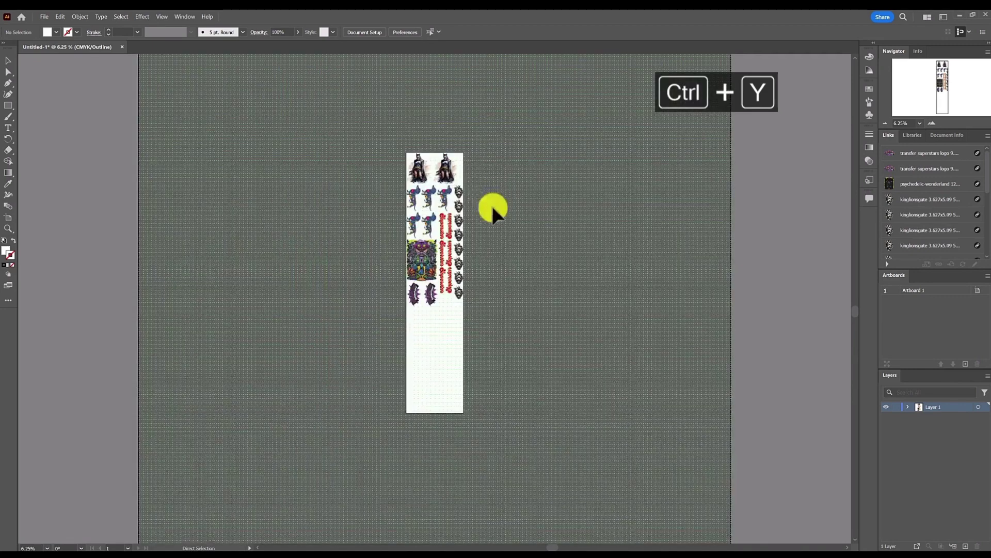
scroll(454, 195, "up", 2)
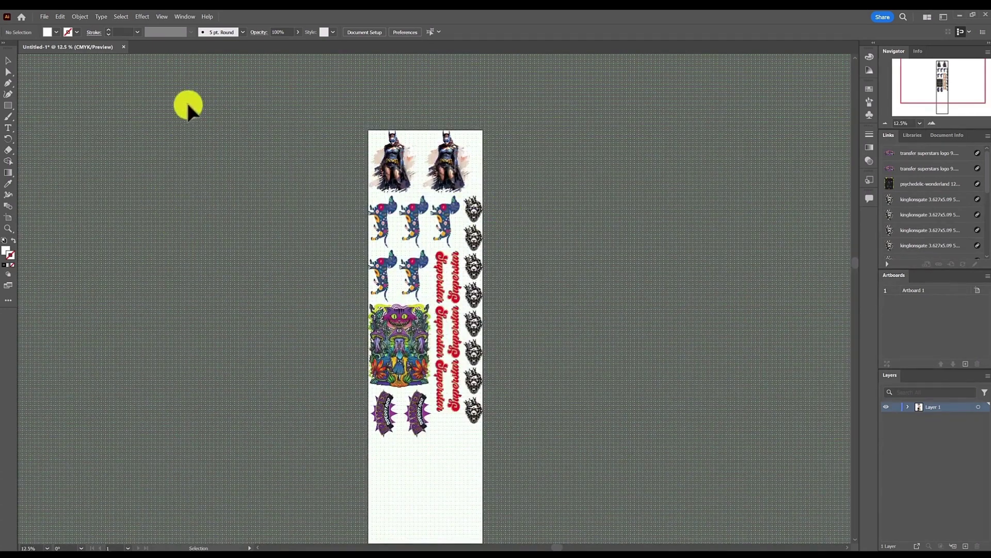
left_click(178, 15)
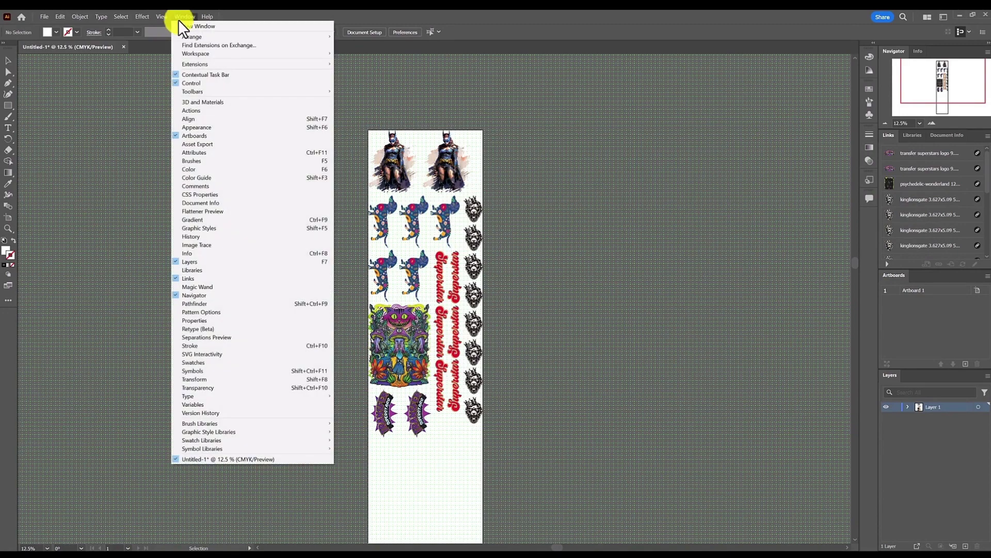
mouse_move(166, 11)
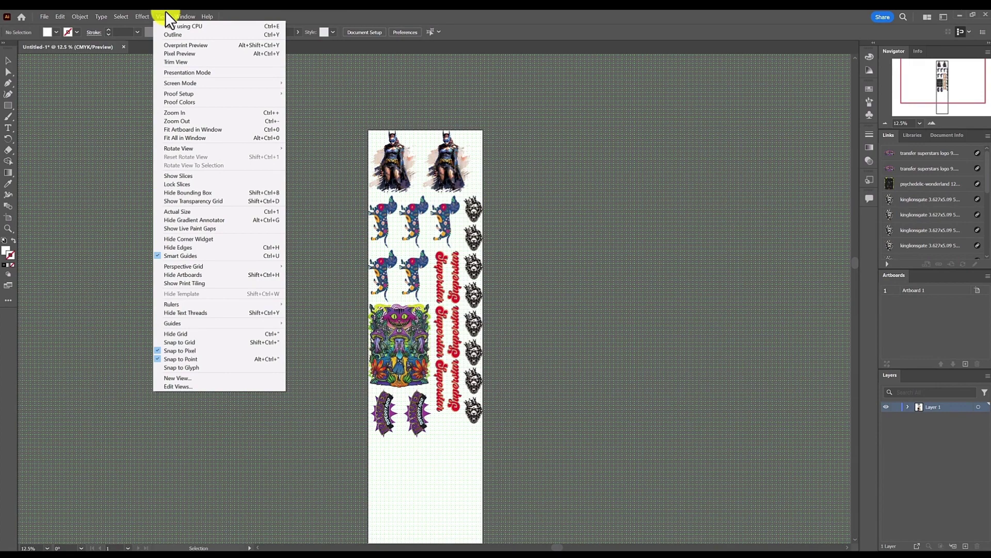
left_click(522, 135)
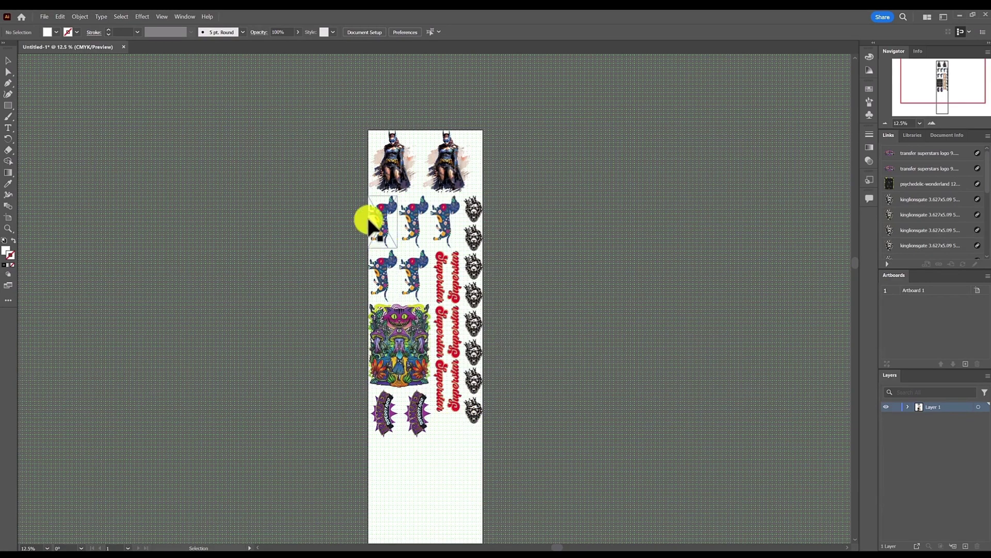
left_click(161, 16)
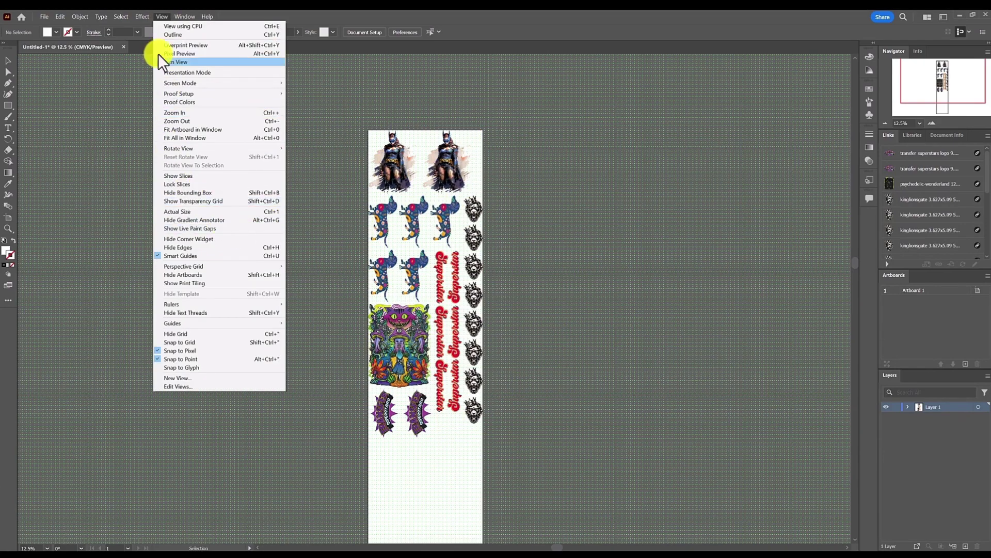
left_click(152, 17)
left_click(155, 17)
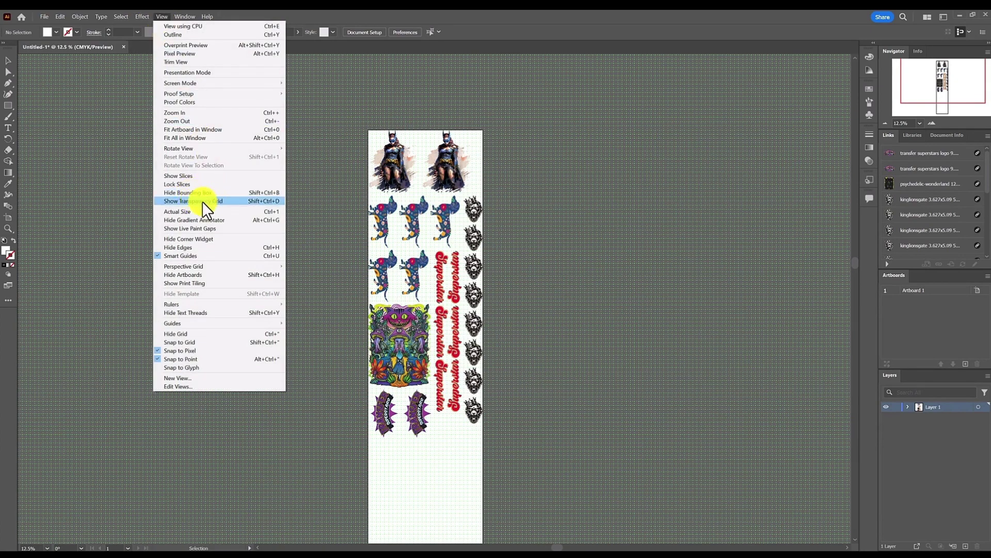
left_click(278, 202)
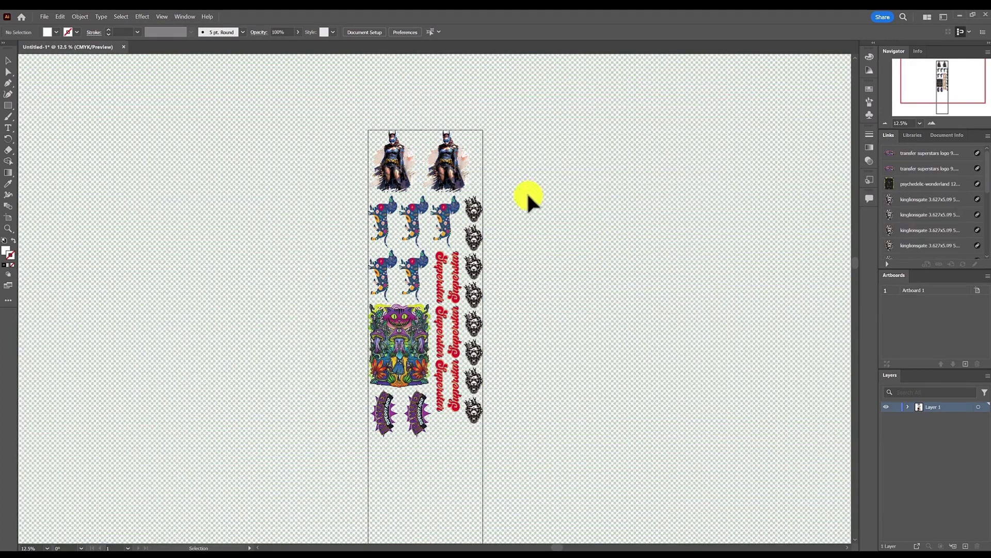
Step: Examine a lion artwork up close and the whole gang sheet for transparent backgrounds
scroll(443, 266, "up", 4)
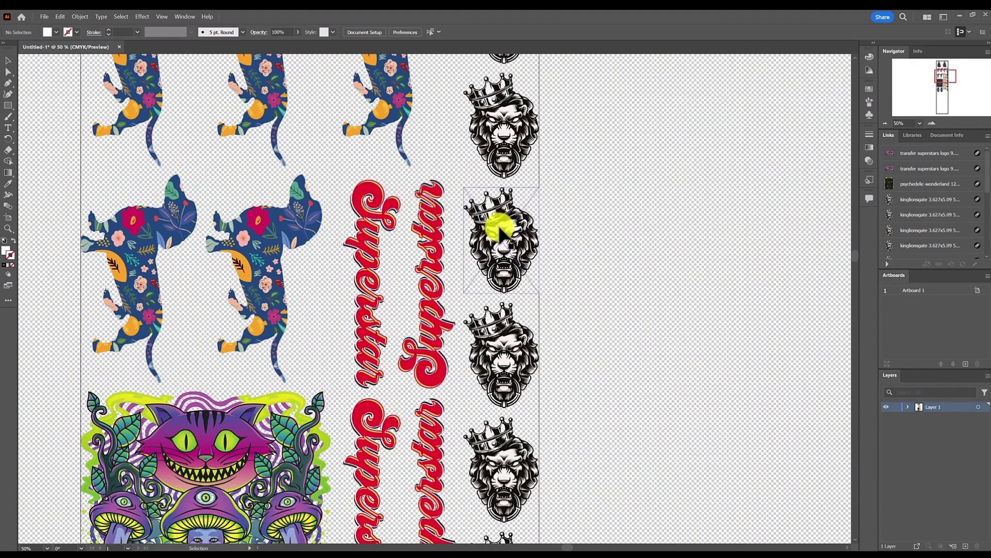
scroll(511, 229, "up", 3)
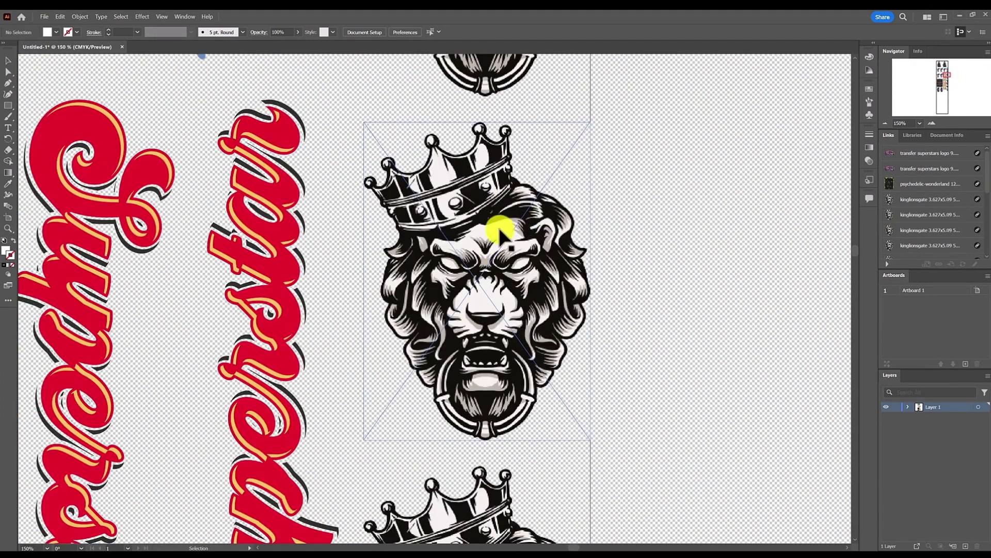
left_click(506, 222)
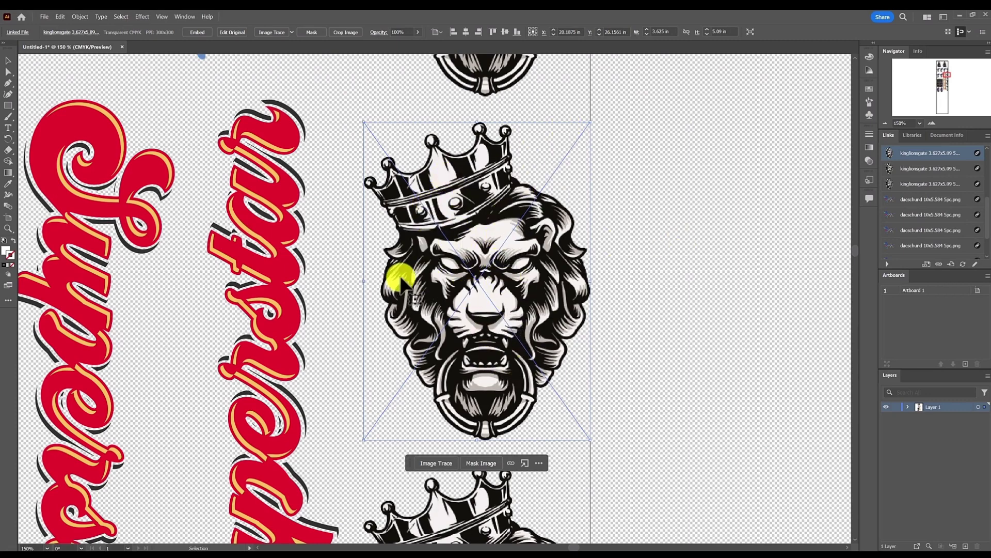
scroll(404, 274, "down", 1)
scroll(404, 273, "down", 4)
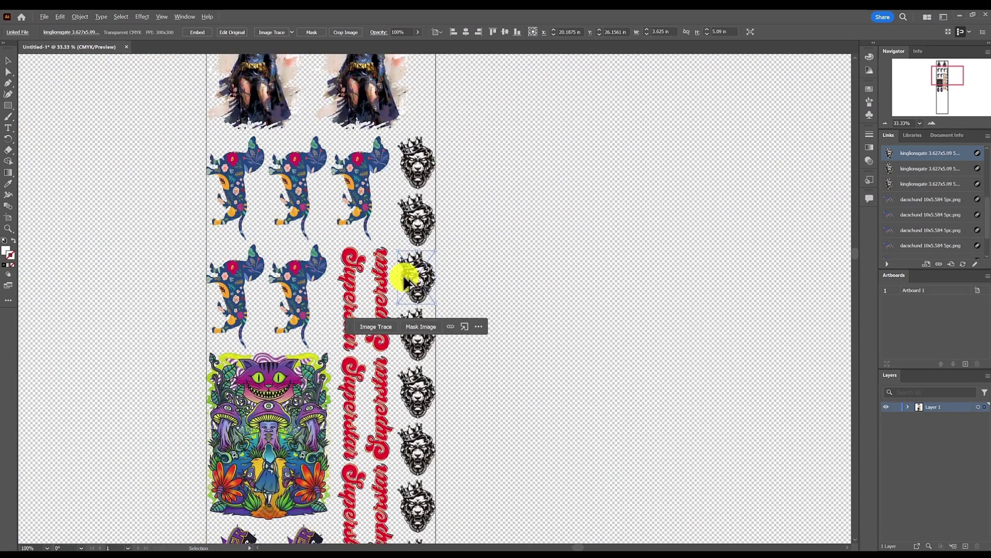
scroll(403, 275, "down", 1)
key("ctrl")
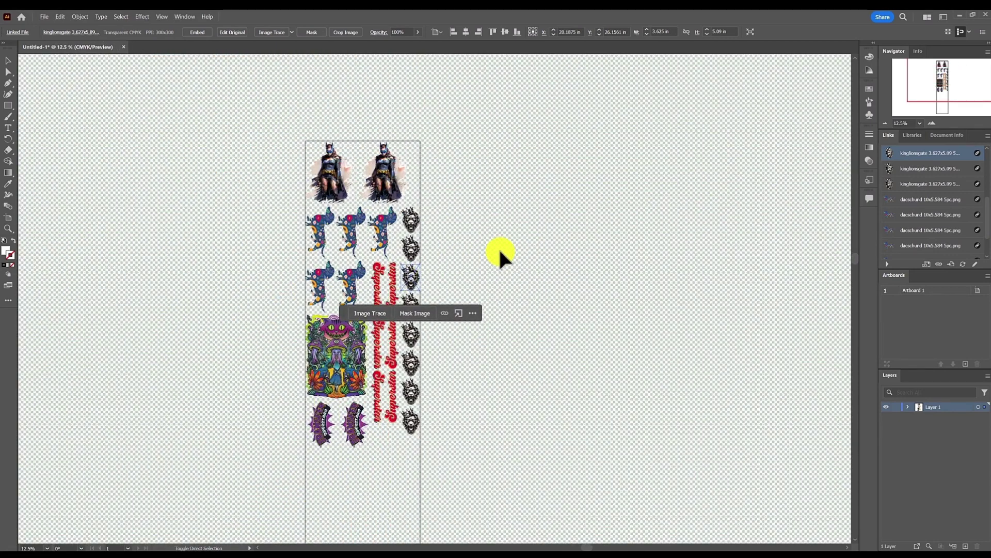
Step: Hide the transparency grid behind the gang sheet and toggle the document grid off and back on
key("ctrl+shift+d")
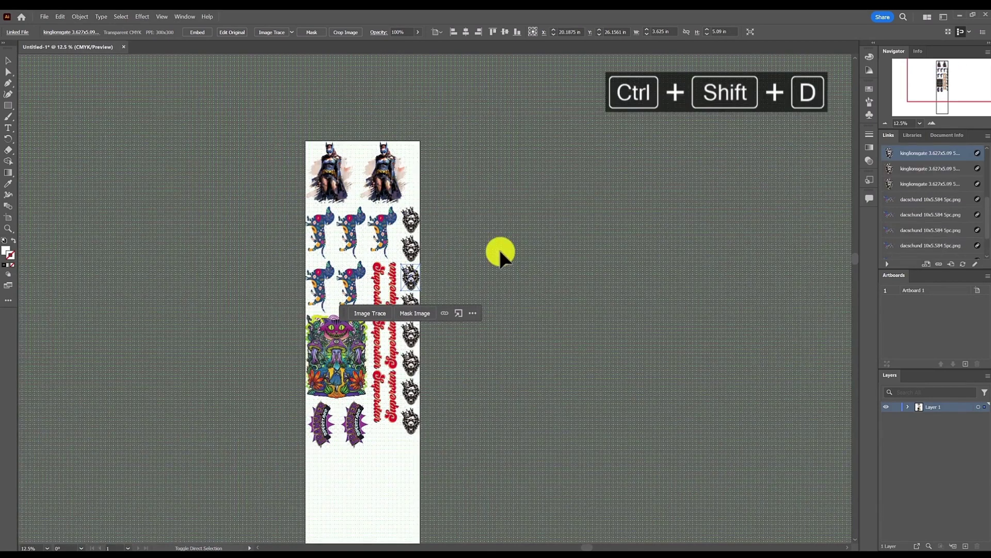
key("ctrl+shift+d")
key("ctrl+shift+d")
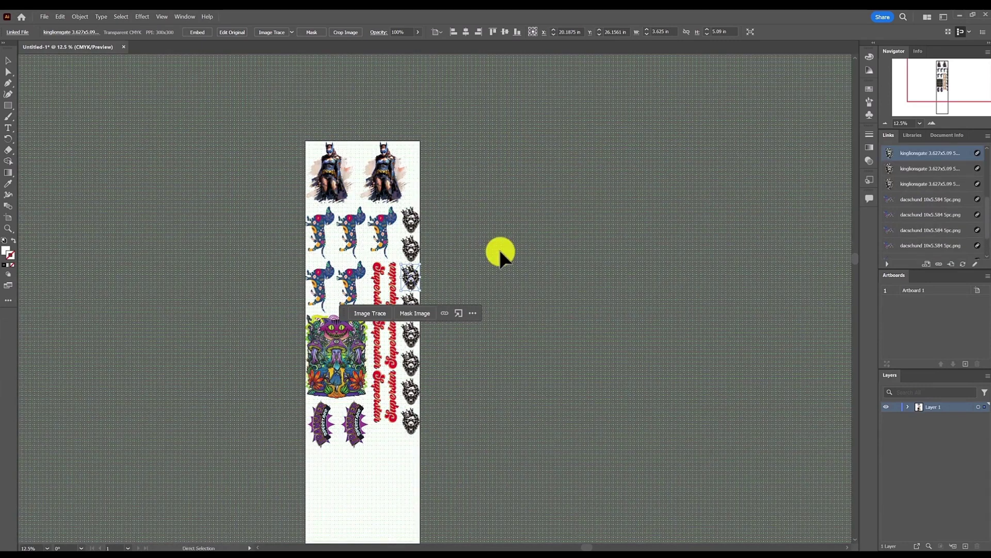
key("ctrl+apostrophe")
key("ctrl+apostrophe")
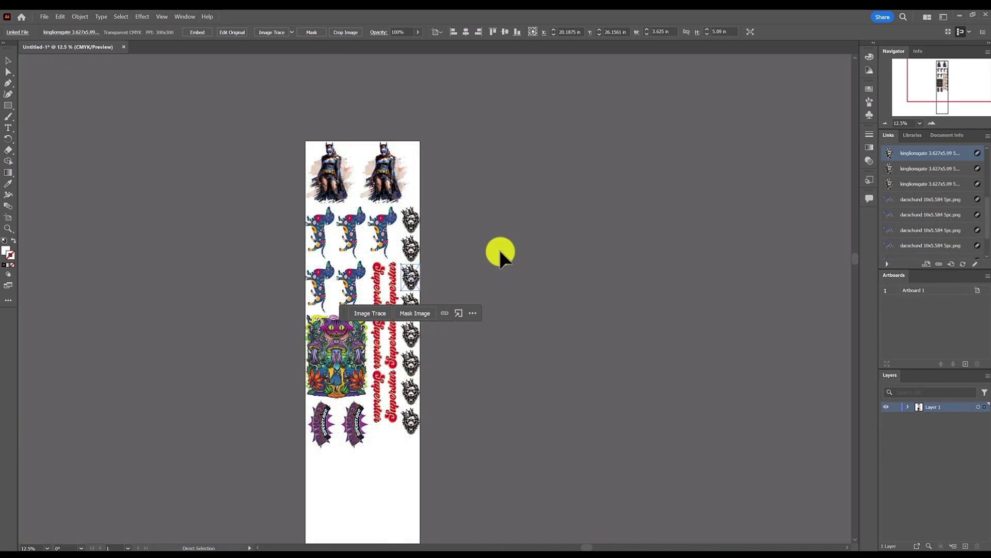
key("v")
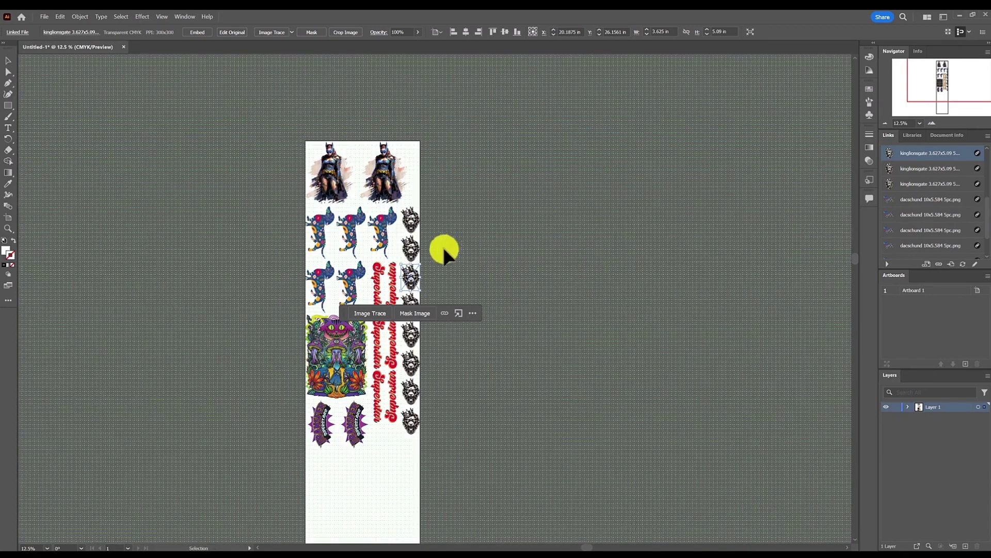
left_click(387, 243)
scroll(388, 243, "up", 1)
scroll(387, 247, "up", 1)
left_click(413, 237)
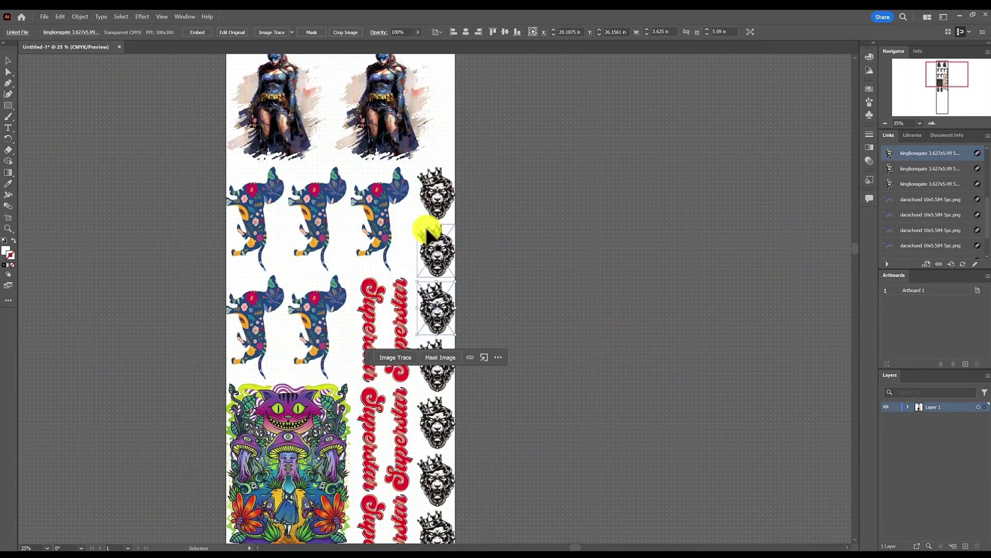
scroll(427, 232, "down", 5)
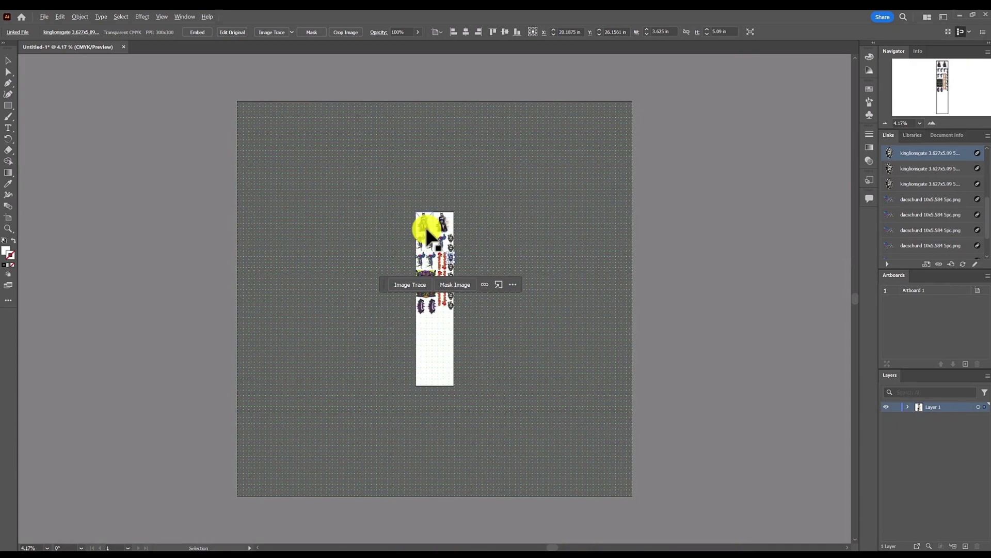
scroll(426, 232, "up", 5)
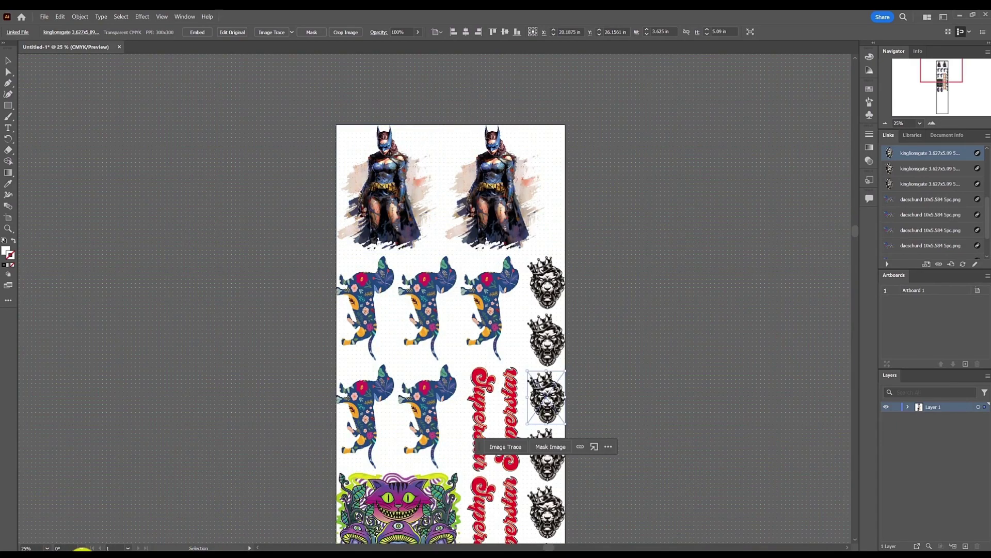
Step: Switch to the desktop and open the Illustrator export document
left_click(289, 549)
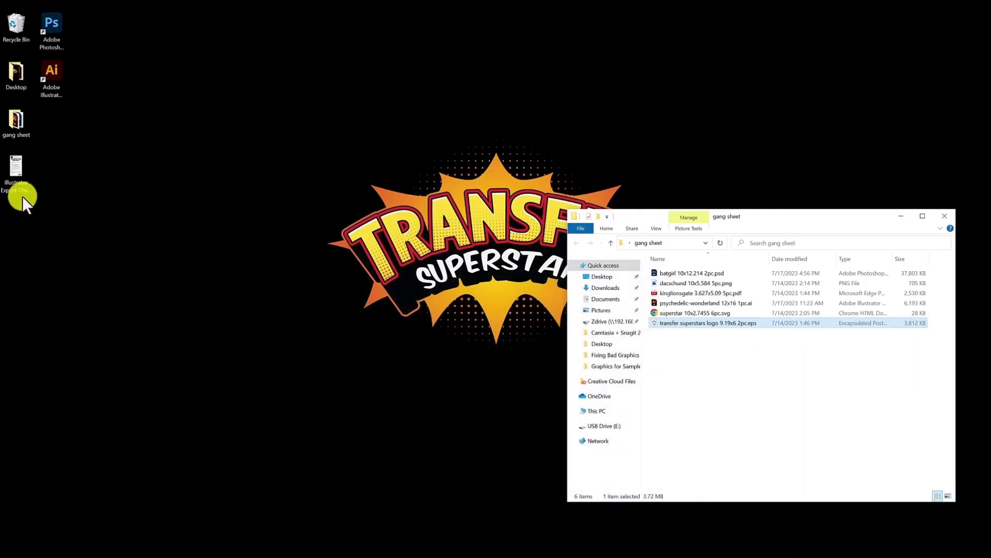
double_click(16, 183)
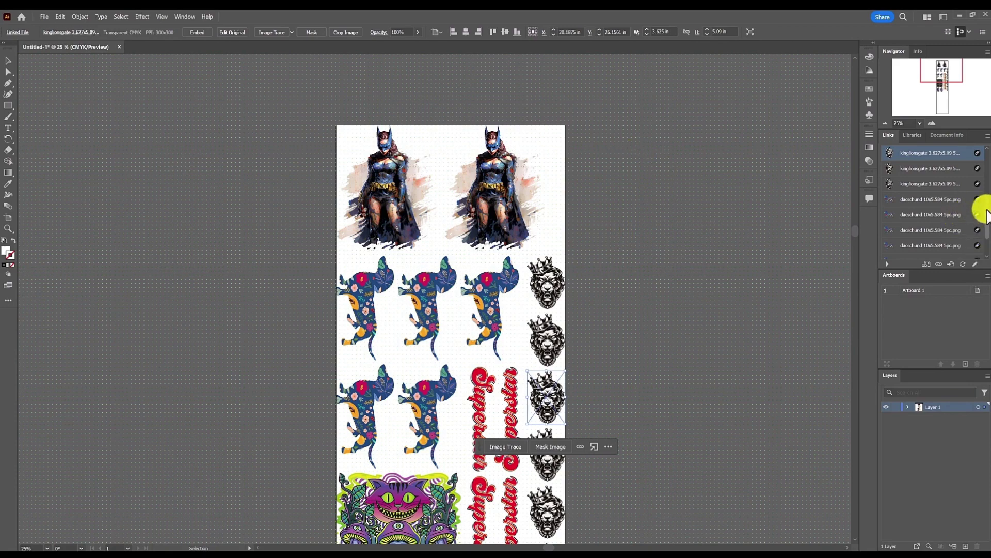
Step: Embed all linked images on the gang sheet, accepting the colour conversion and using Convert Layers to Objects for the Photoshop files
left_click_drag(985, 207, 984, 162)
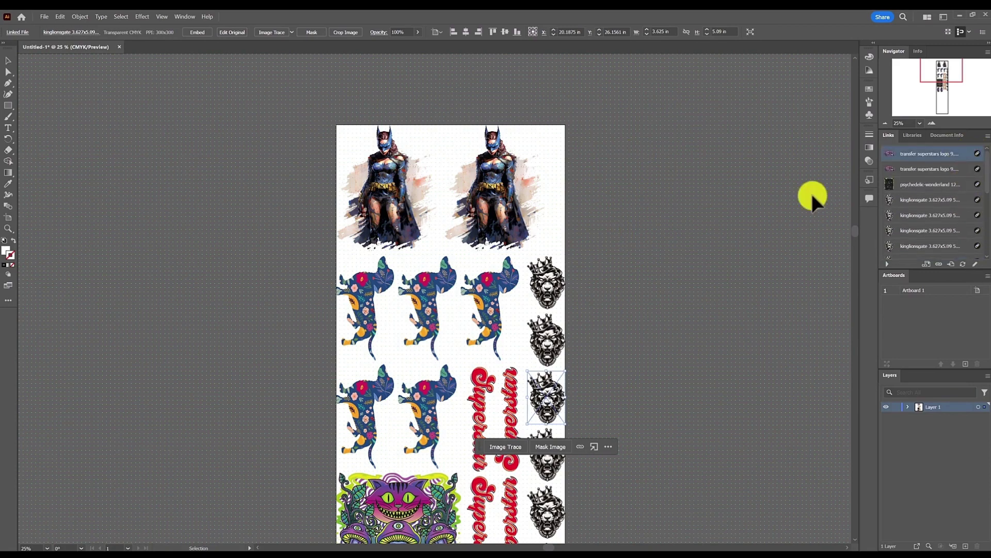
left_click(668, 203)
key("ctrl+a")
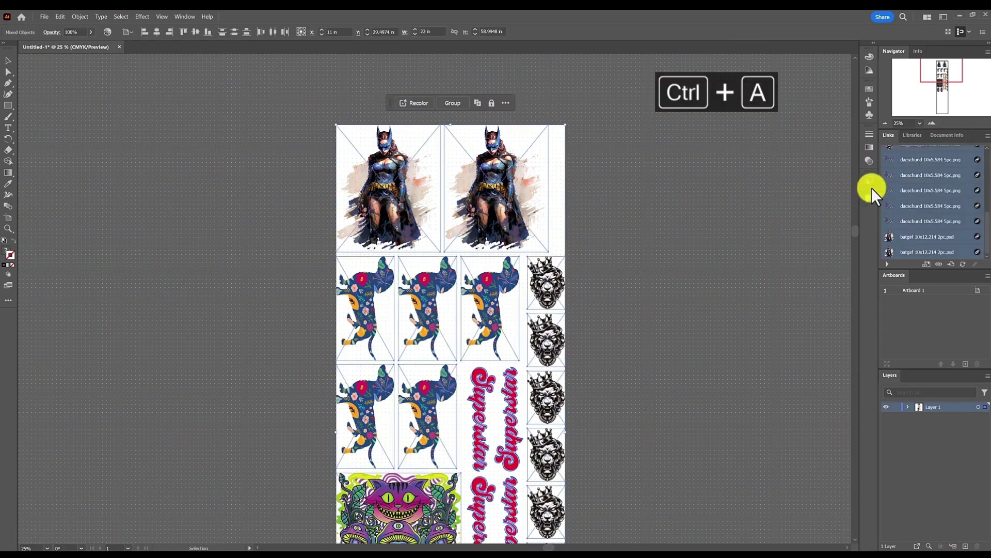
left_click(986, 137)
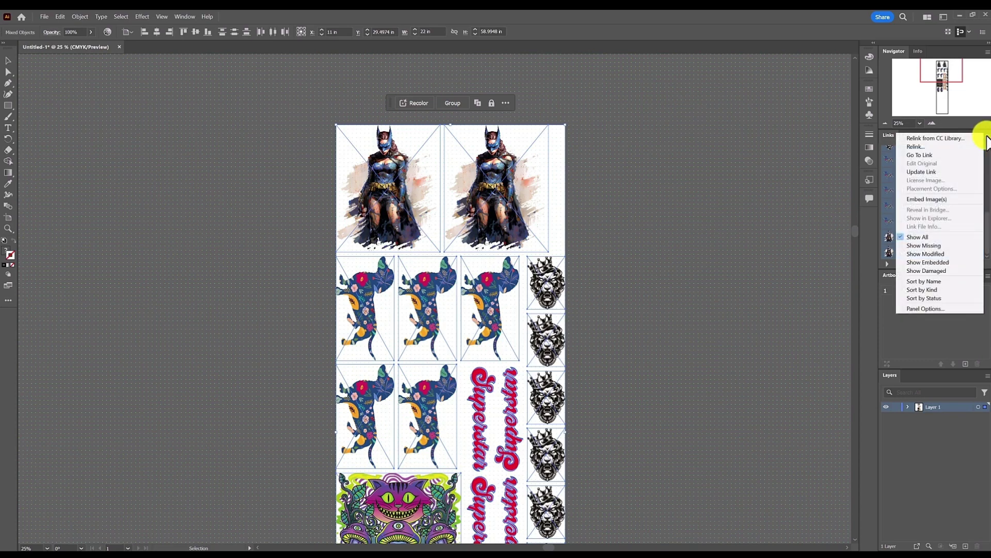
left_click(966, 199)
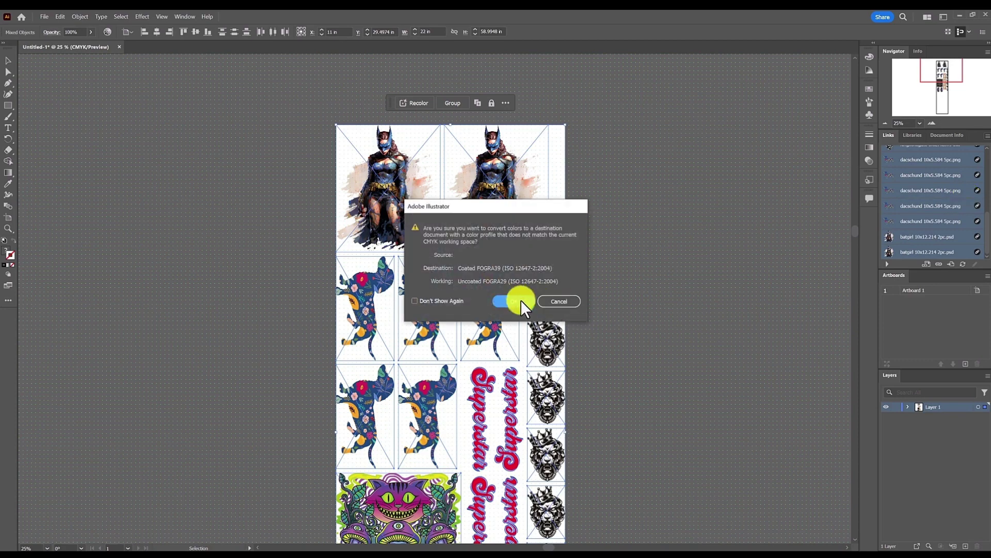
left_click(514, 301)
left_click(520, 302)
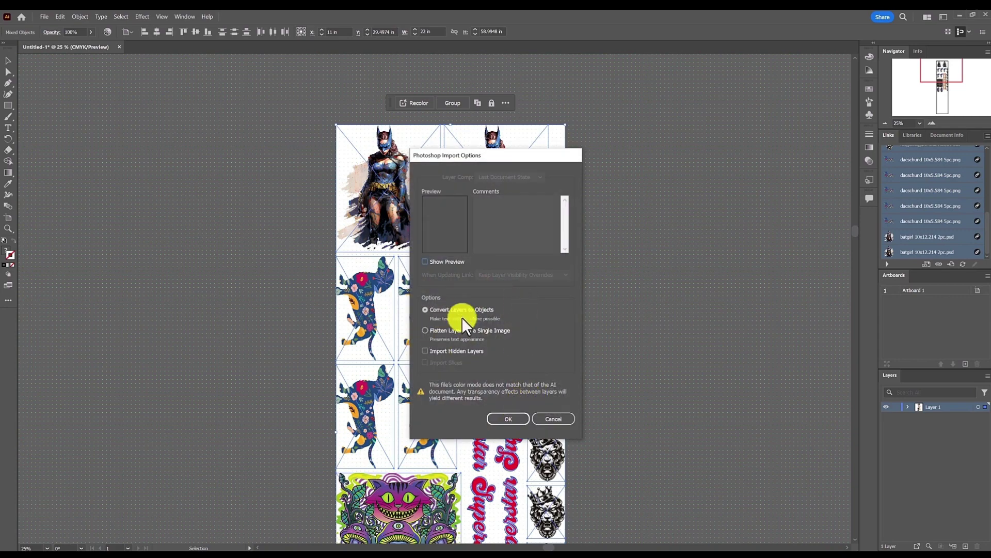
left_click(516, 420)
left_click(509, 302)
left_click(511, 420)
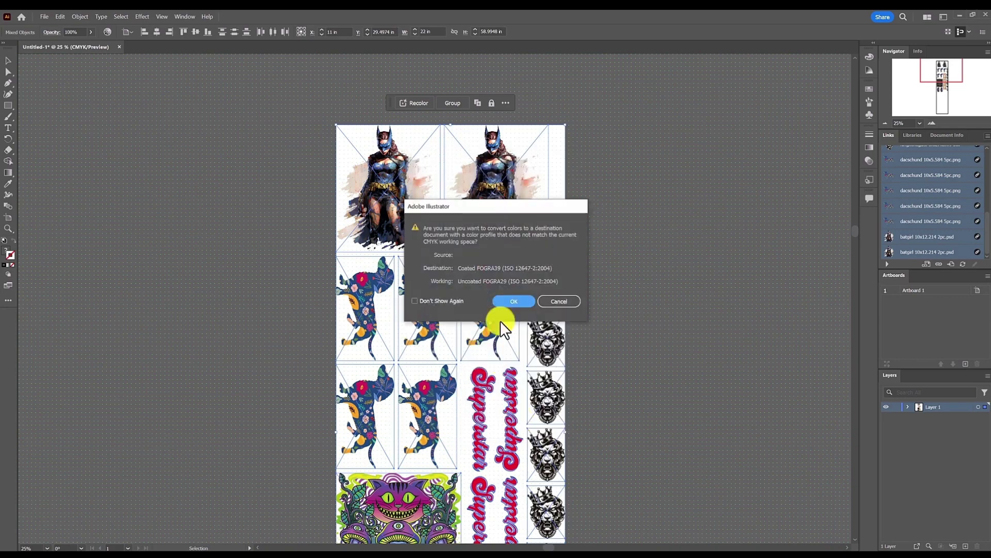
left_click(502, 304)
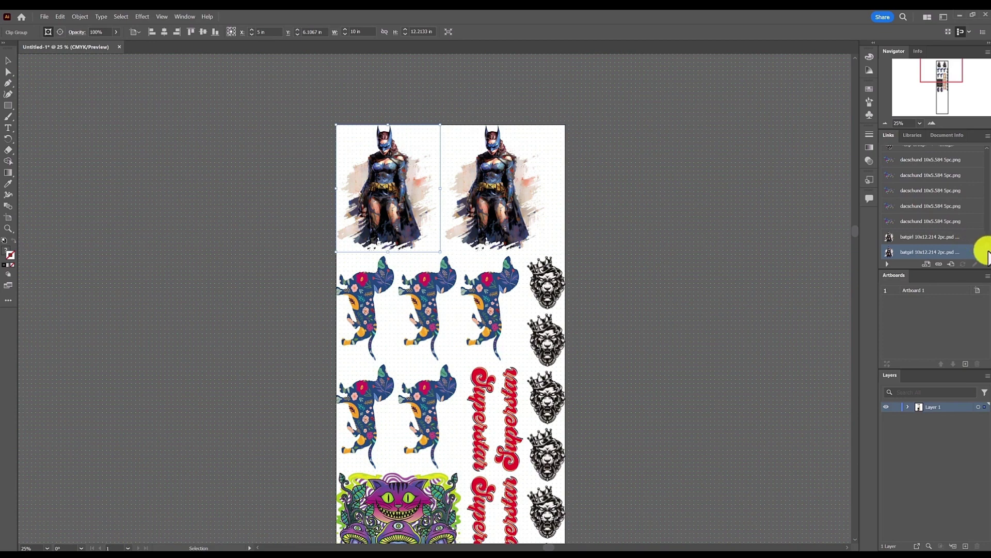
left_click(787, 285)
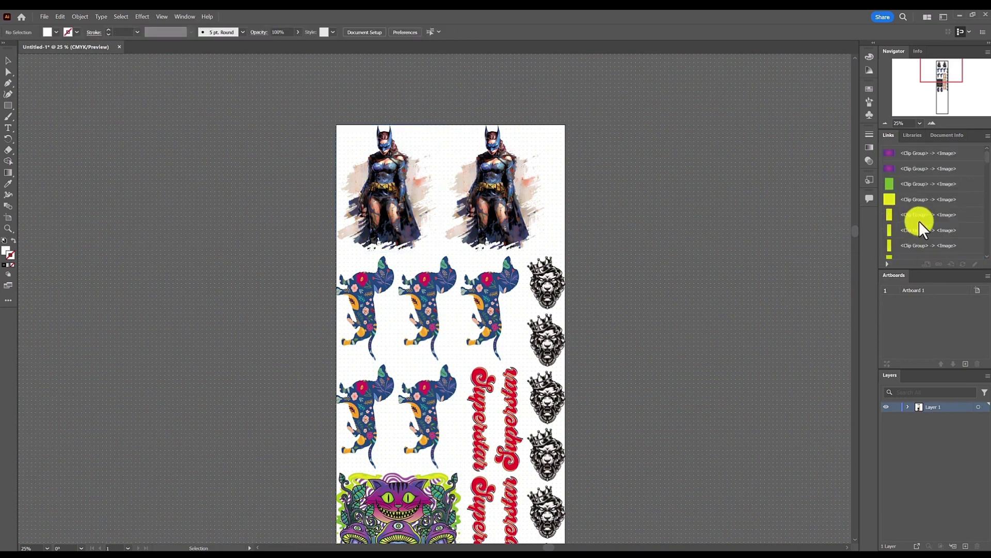
Step: Resize the artboard to all the artwork on the gang sheet with the Fit to Selected Art preset
scroll(692, 246, "down", 5)
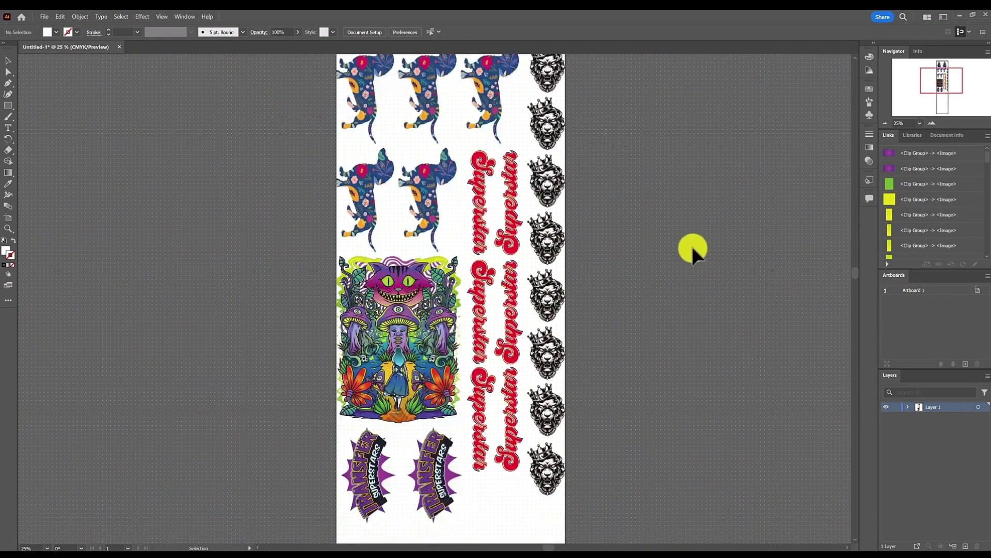
scroll(692, 246, "down", 3)
key("a")
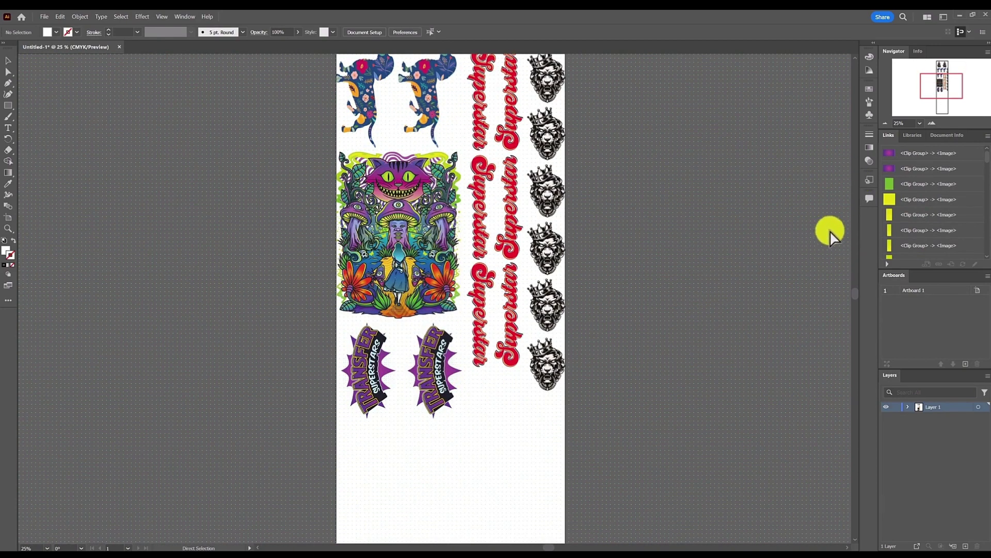
key("v")
key("ctrl+a")
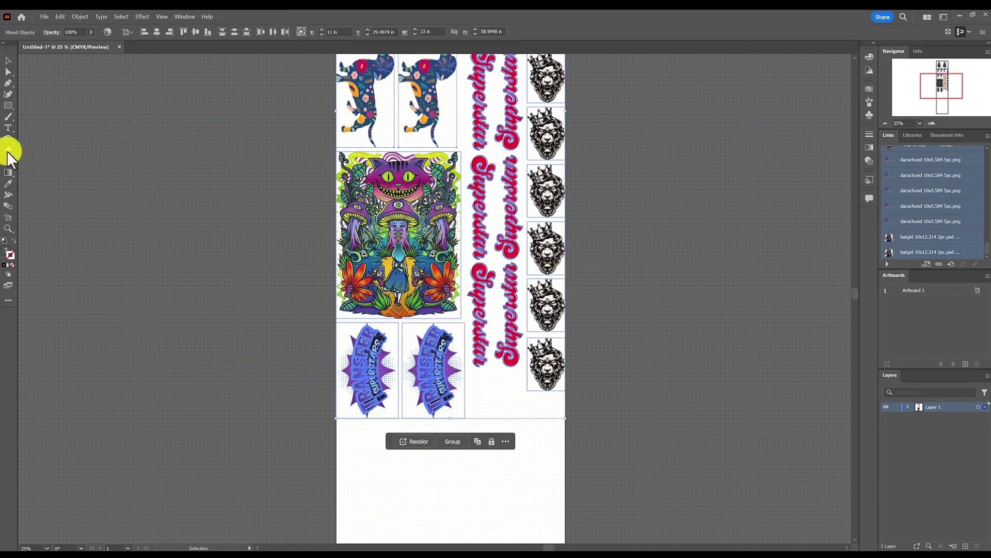
left_click(9, 219)
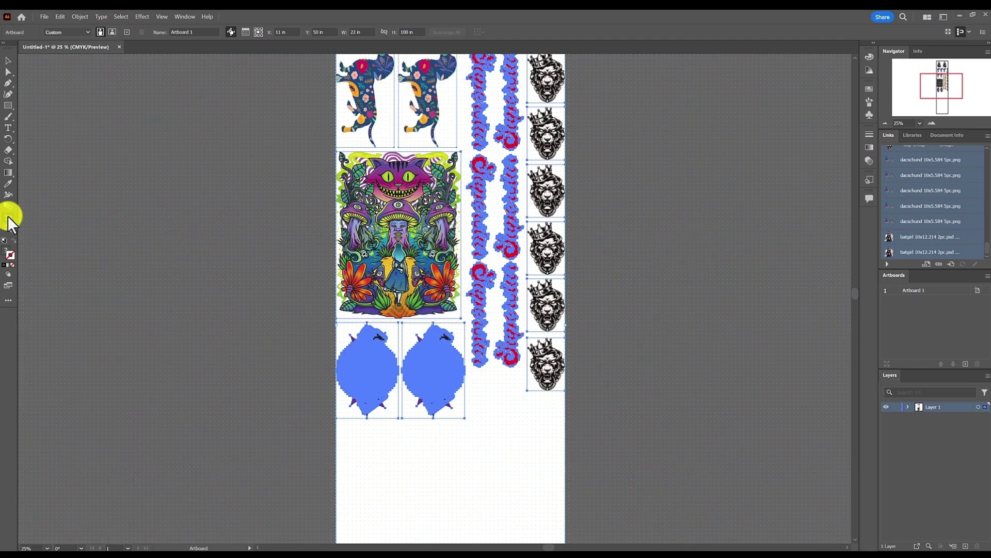
double_click(9, 218)
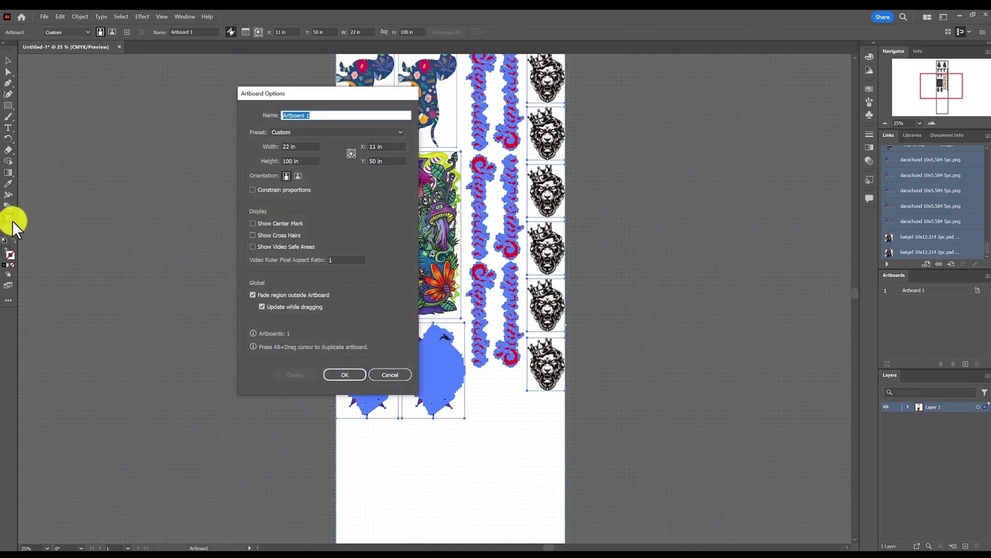
left_click_drag(310, 89, 209, 100)
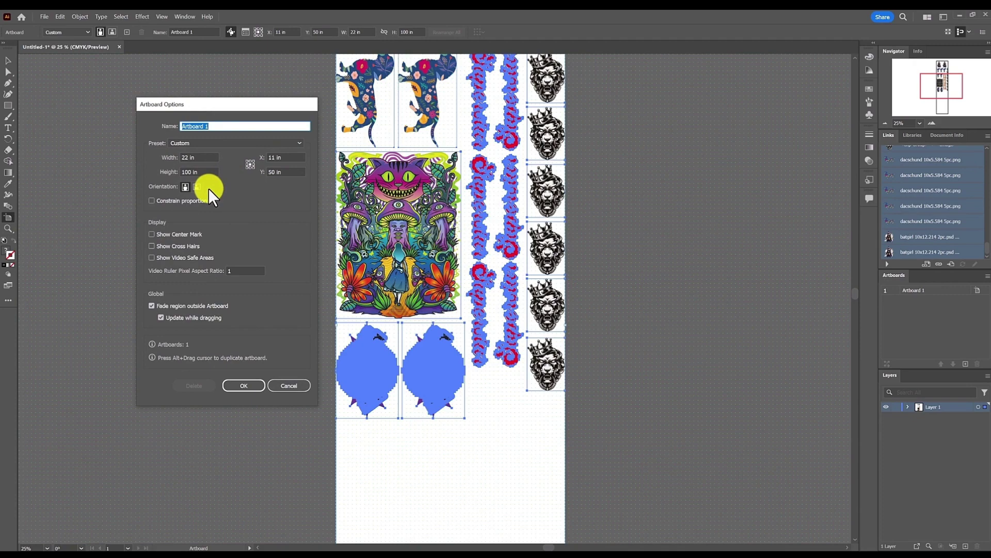
left_click(200, 142)
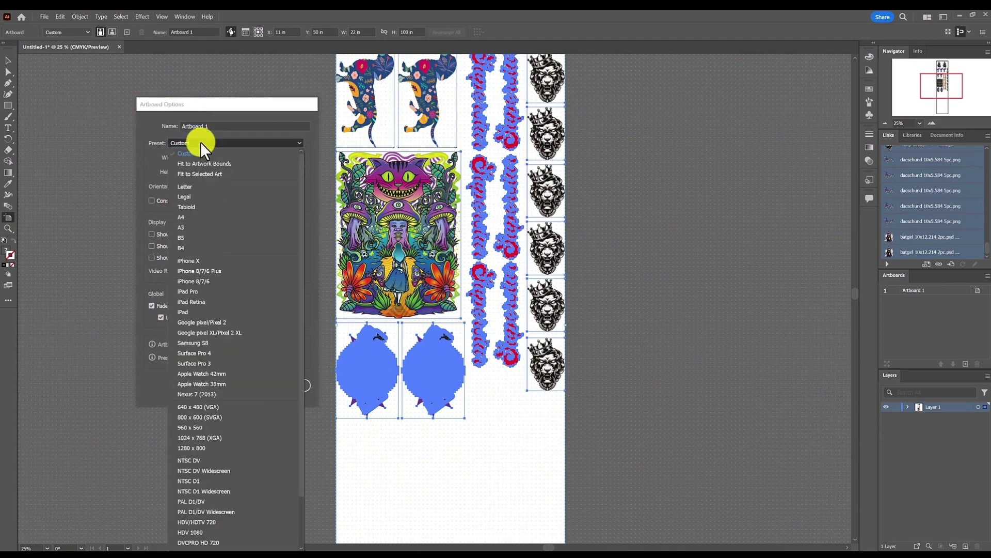
left_click(219, 174)
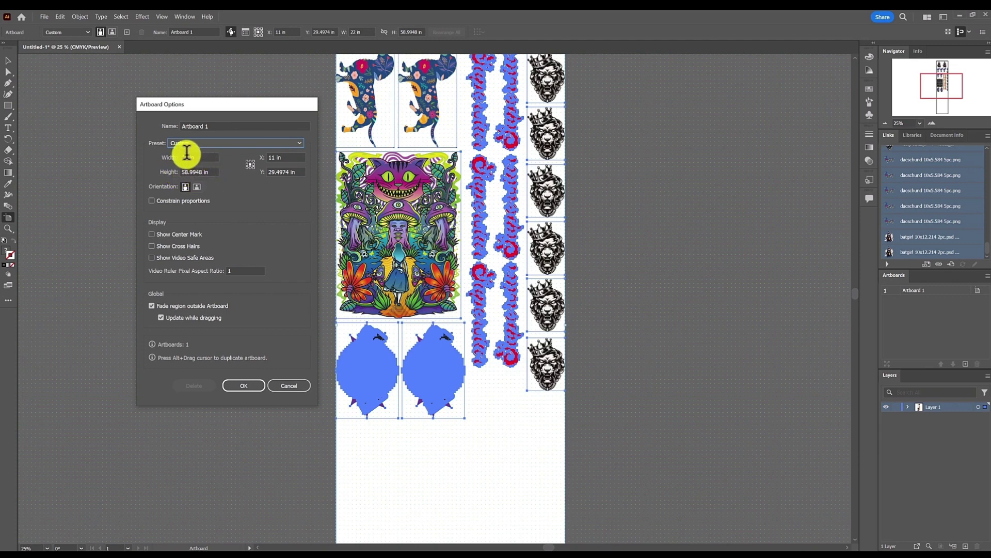
left_click(254, 385)
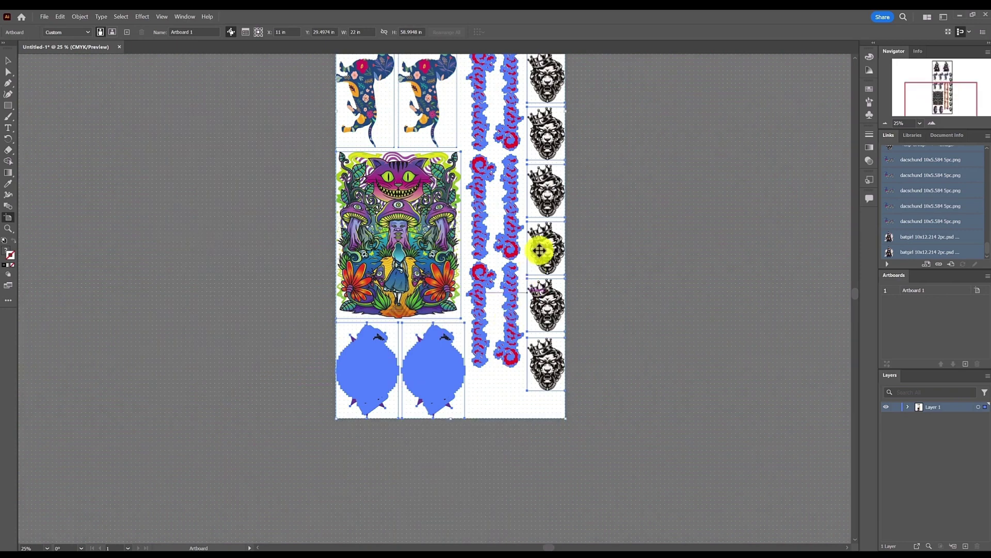
left_click(9, 61)
left_click(392, 51)
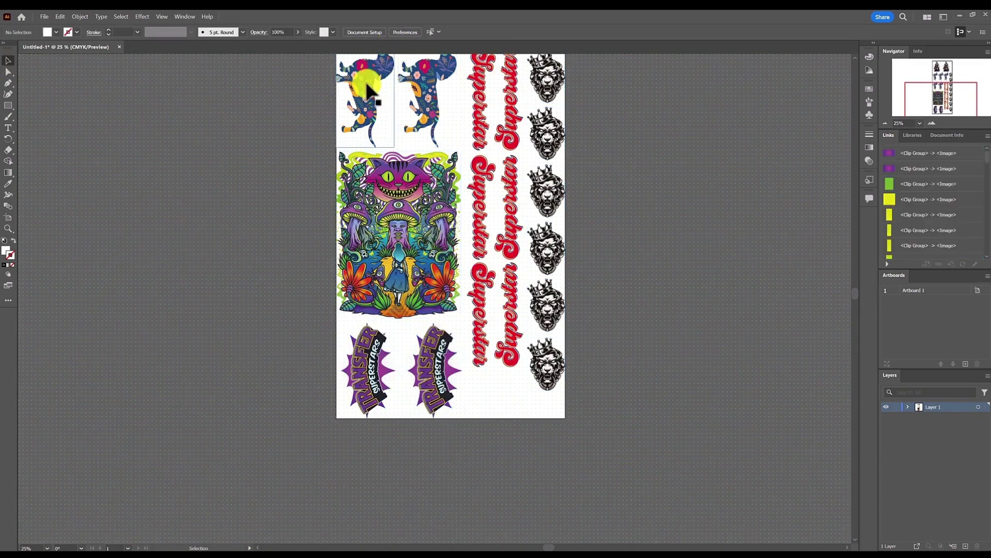
left_click(8, 216)
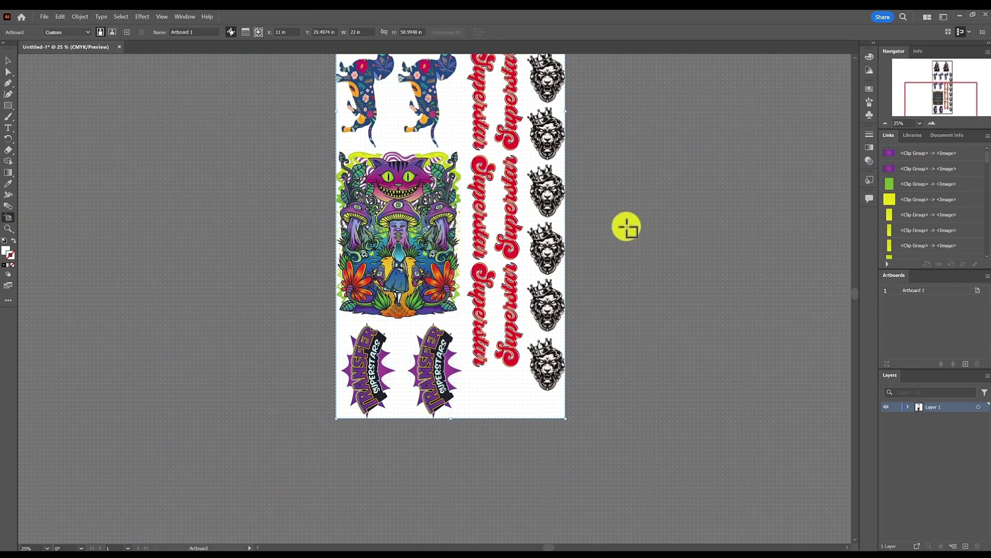
left_click(8, 61)
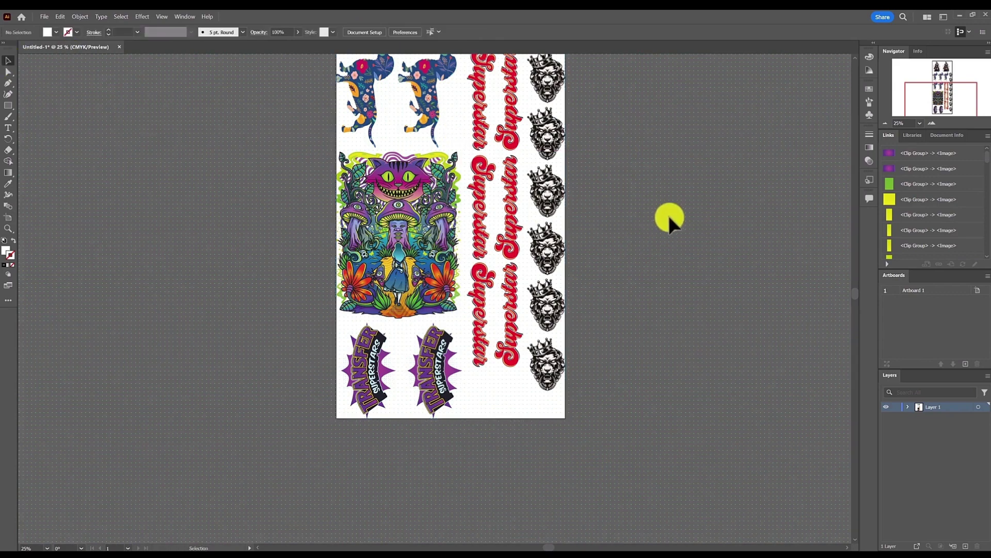
Step: Add a lion copy rotated 90° in the gap beneath the Superstar text and align it to the artboard's bottom edge
scroll(617, 232, "down", 1)
left_click(557, 358)
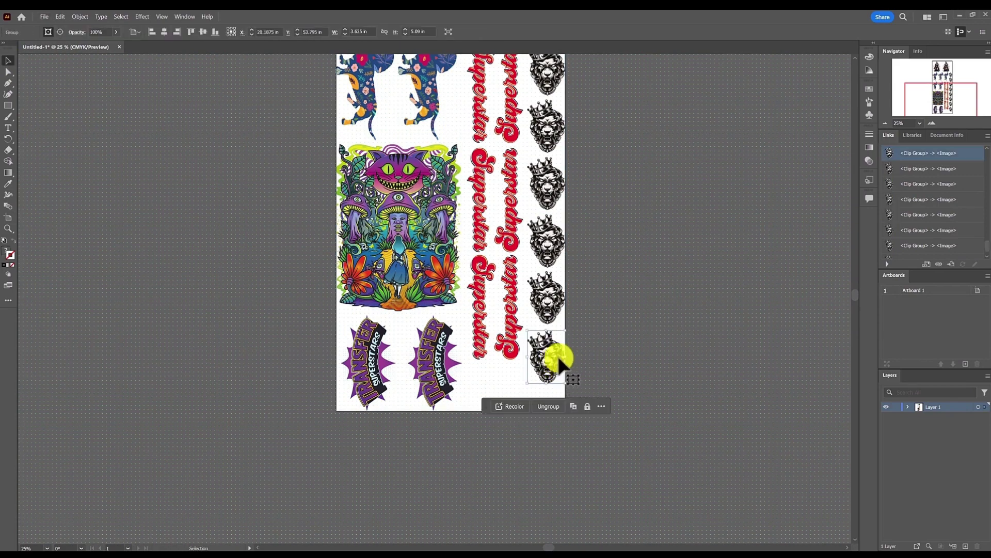
left_click_drag(543, 348, 465, 383)
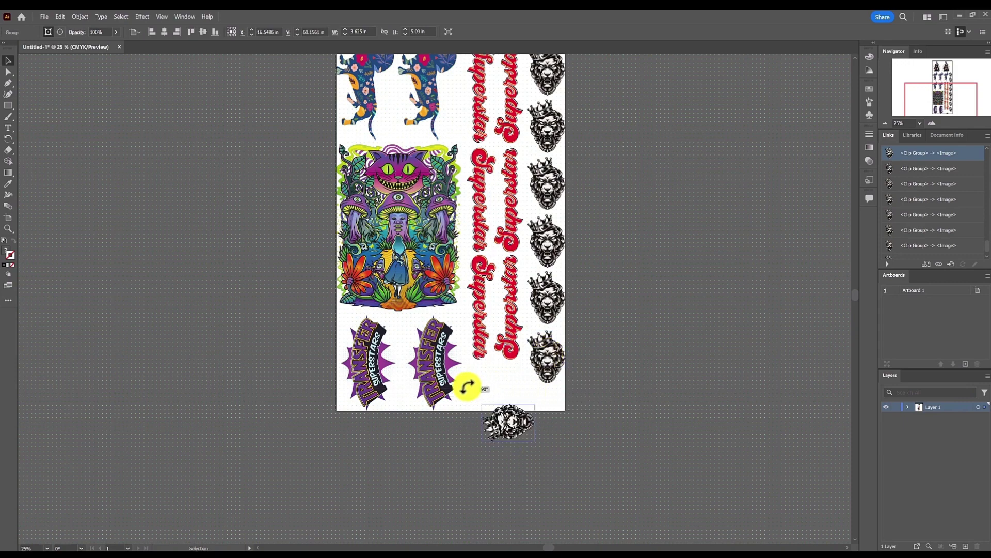
left_click_drag(511, 421, 500, 386)
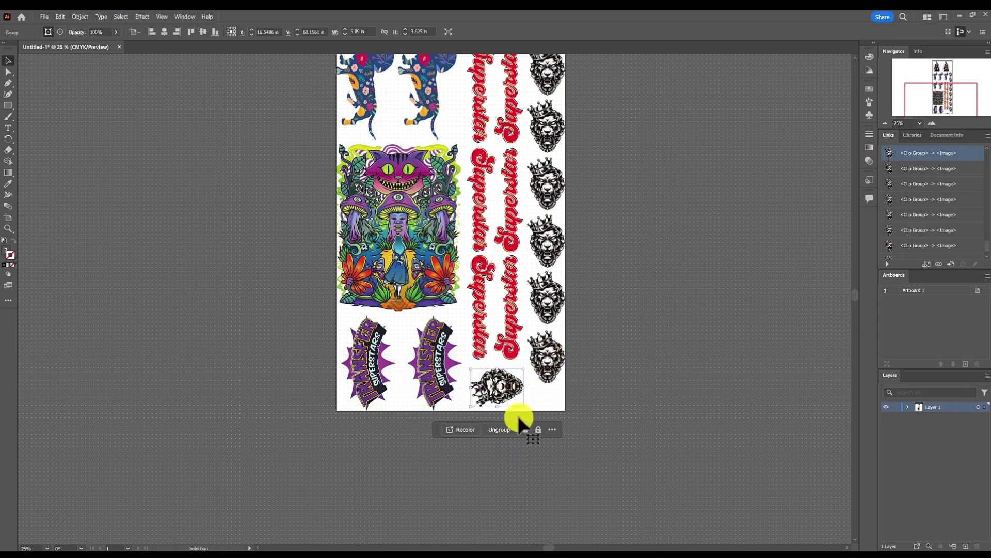
left_click(215, 32)
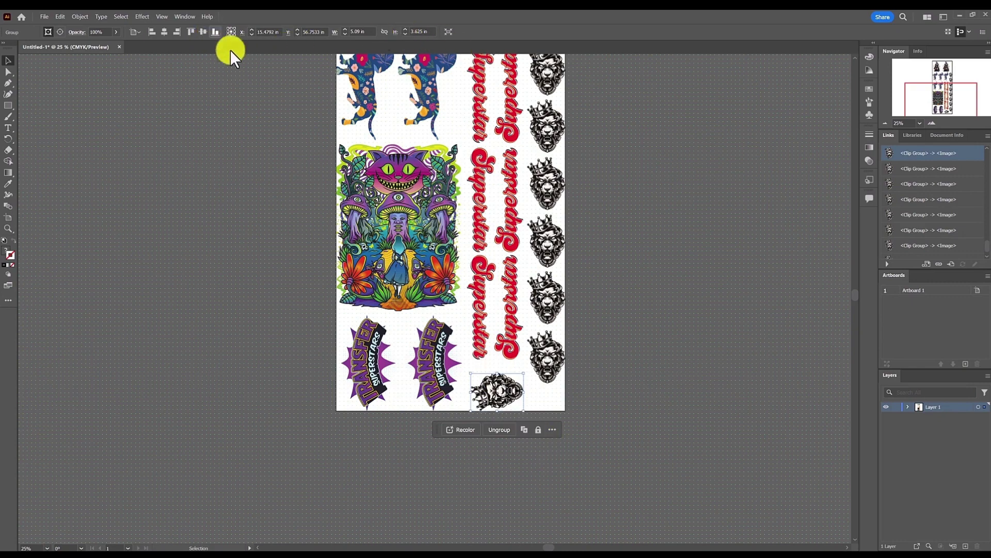
left_click(596, 340)
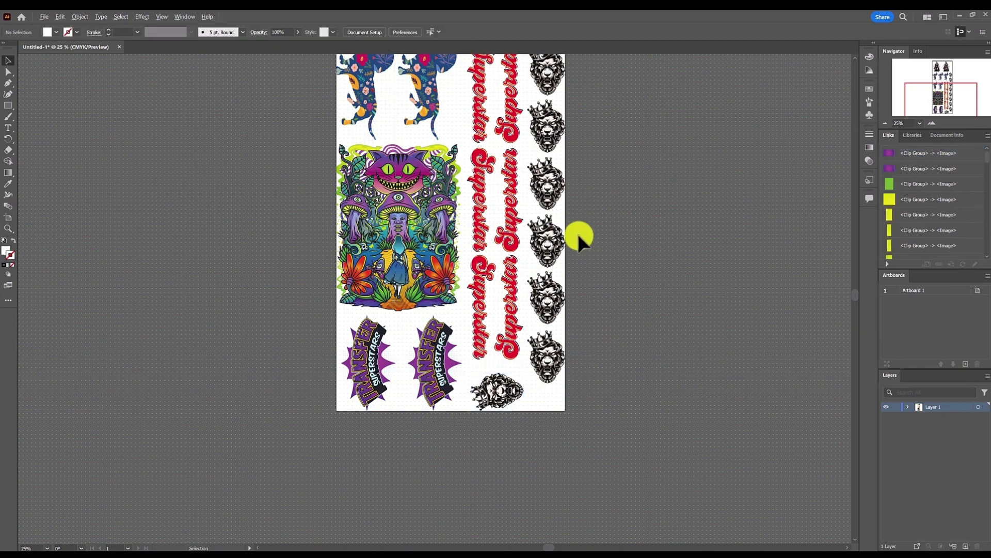
Step: Review the layout of the whole gang sheet on the resized artboard
key("ctrl+minus")
key("ctrl+minus")
key("ctrl+minus")
key("ctrl+minus")
key("ctrl+minus")
key("ctrl+plus")
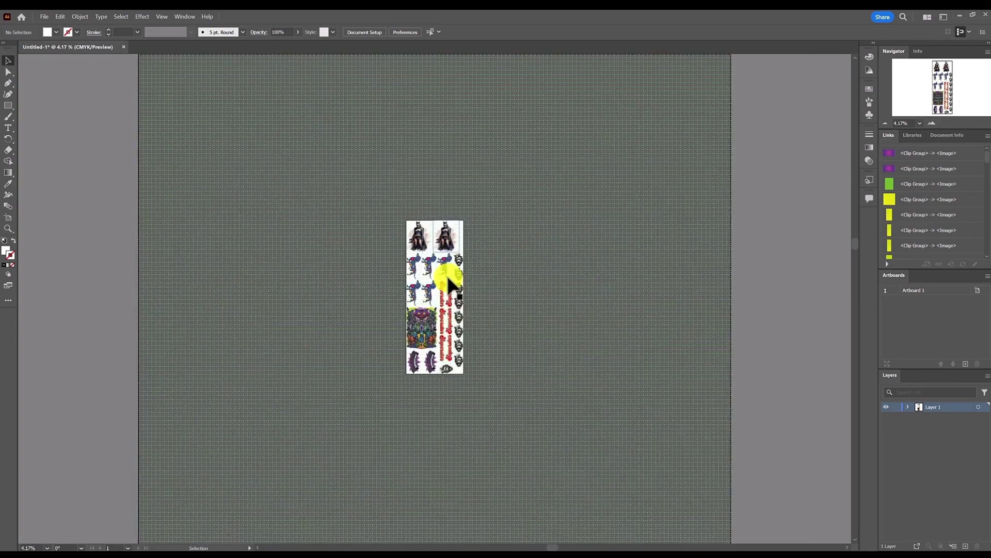
Step: Hide the grid around the gang sheet and check the remaining items on the gang sheet preparation checklist
key("ctrl+plus")
key("ctrl+0")
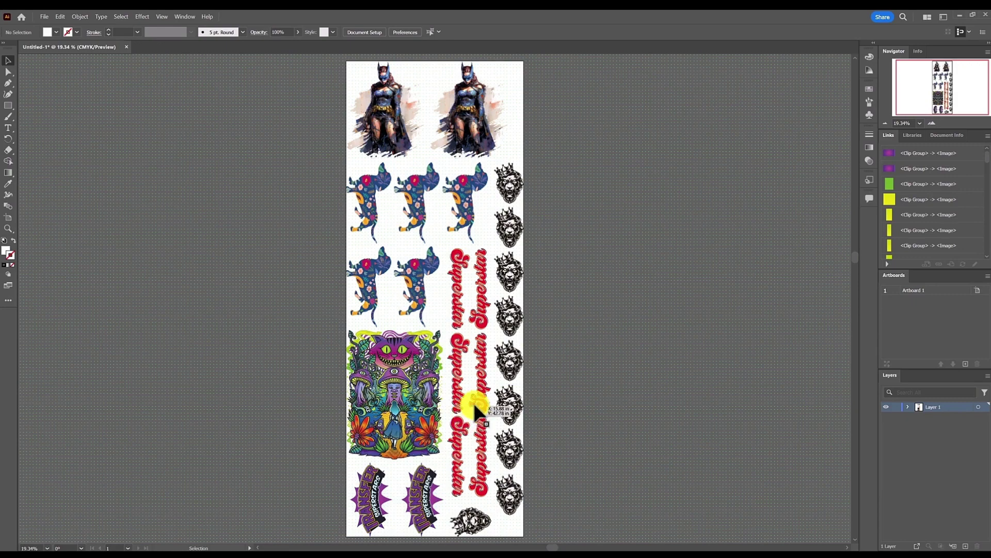
key("a")
key("ctrl+apostrophe")
left_click(392, 554)
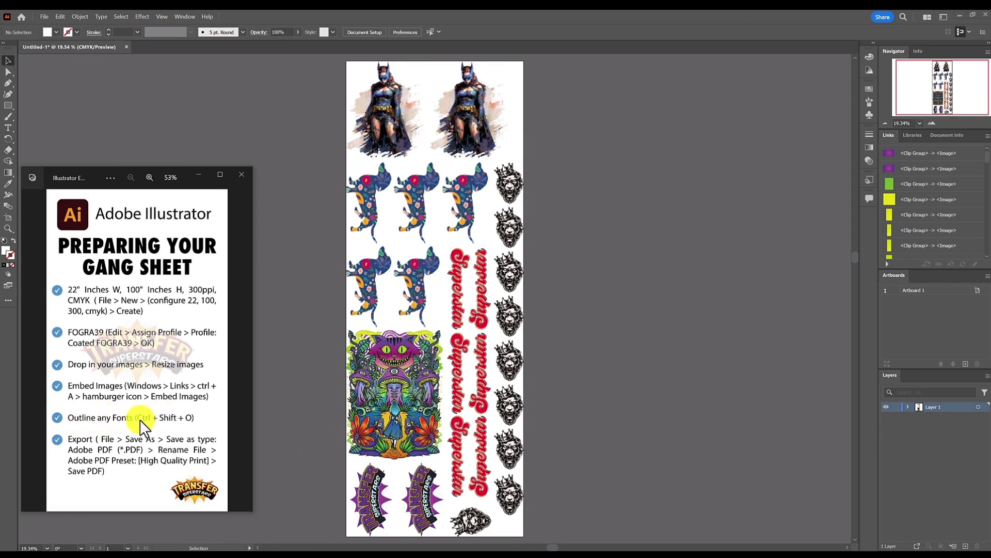
left_click(585, 279)
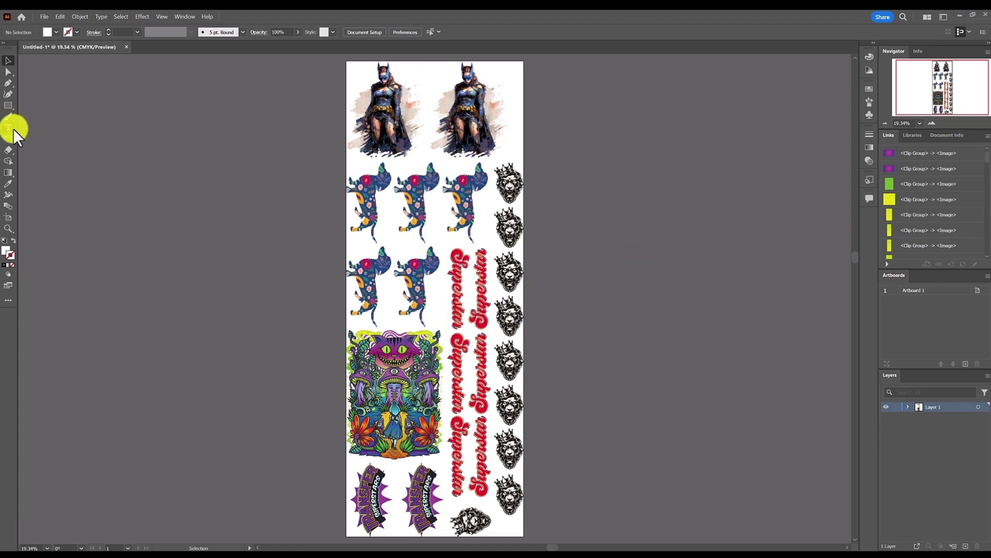
Step: Add the text "Superstar" on the empty canvas beside the artboard and set its font to Impact
key("t")
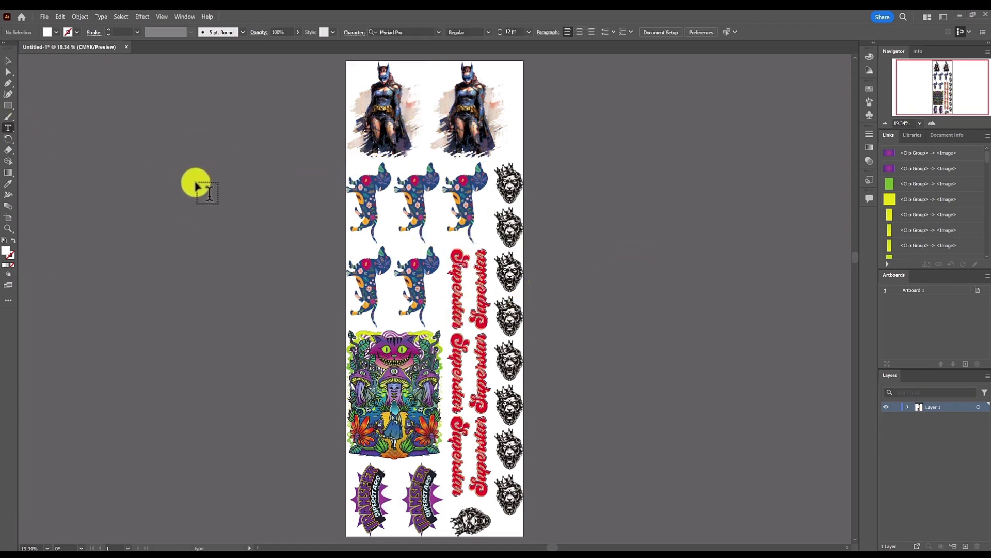
left_click(190, 197)
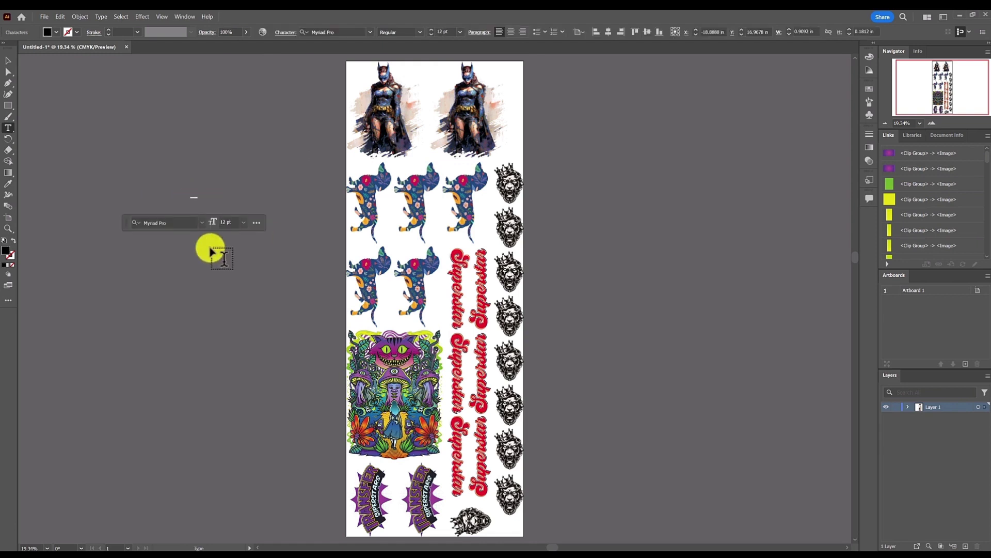
type("Su")
key("ctrl+a")
left_click(365, 33)
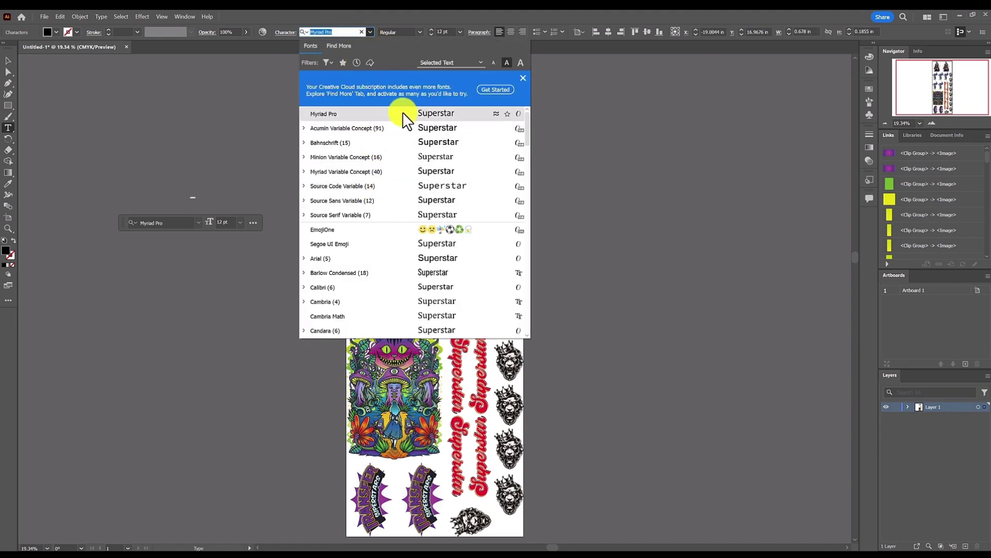
key("BackSpace")
type("impa")
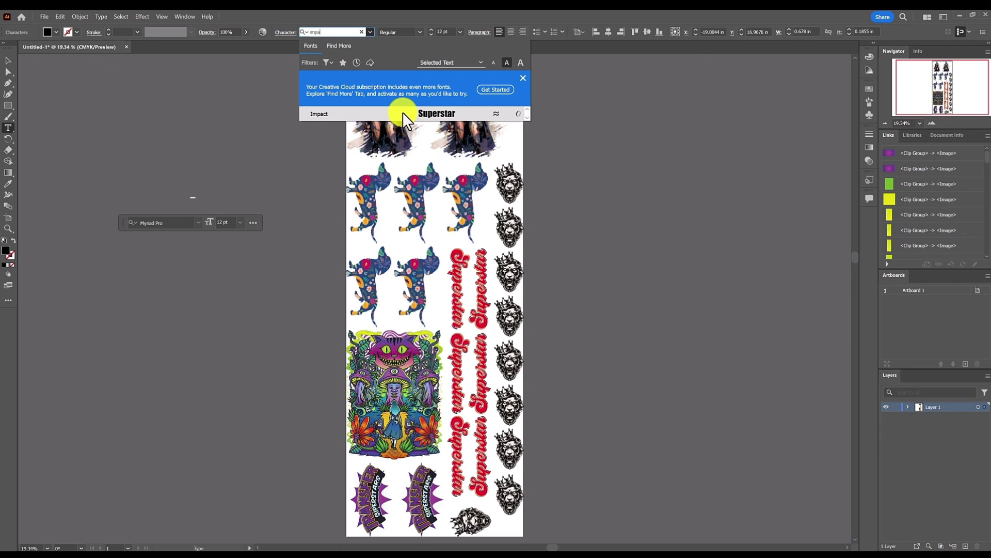
left_click(401, 111)
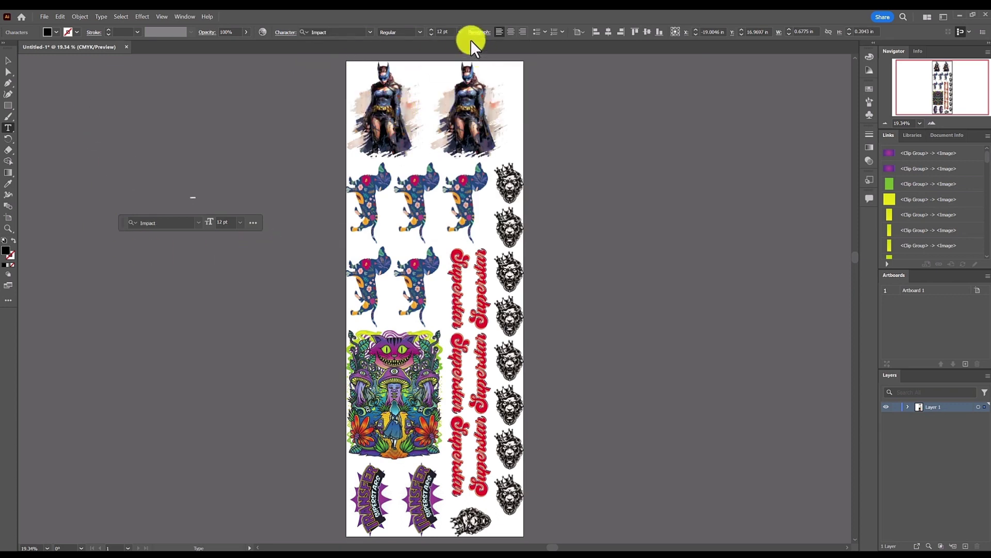
Step: Set the Superstar text's font size to 350 pt and move it to the empty canvas on the artboard's other side
left_click(445, 31)
type("3560")
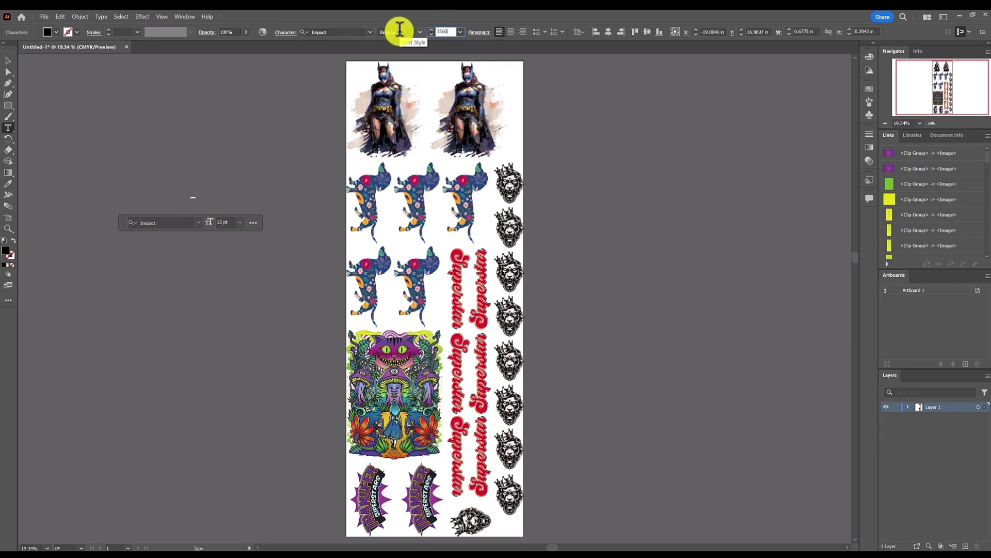
key("Return")
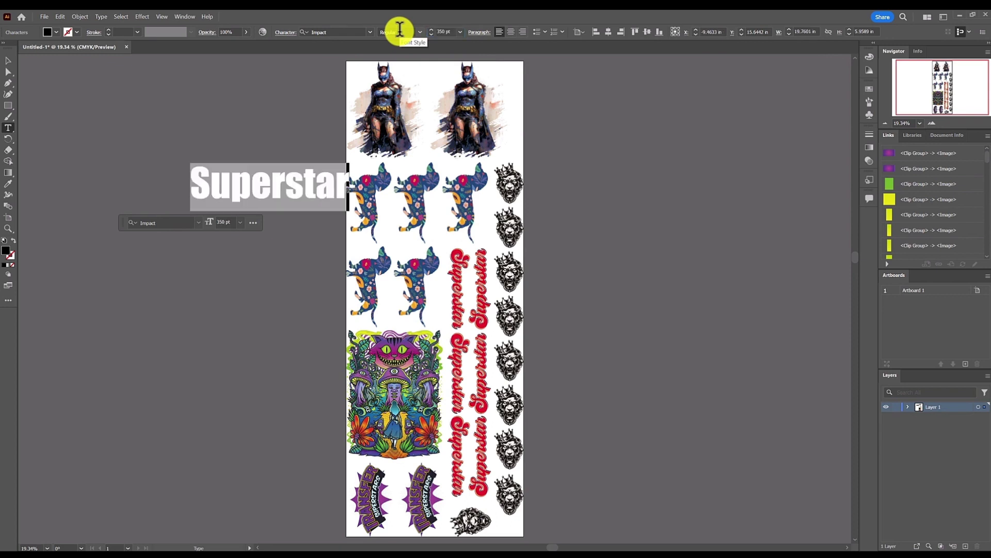
left_click(8, 60)
left_click_drag(256, 168, 679, 218)
left_click(760, 238)
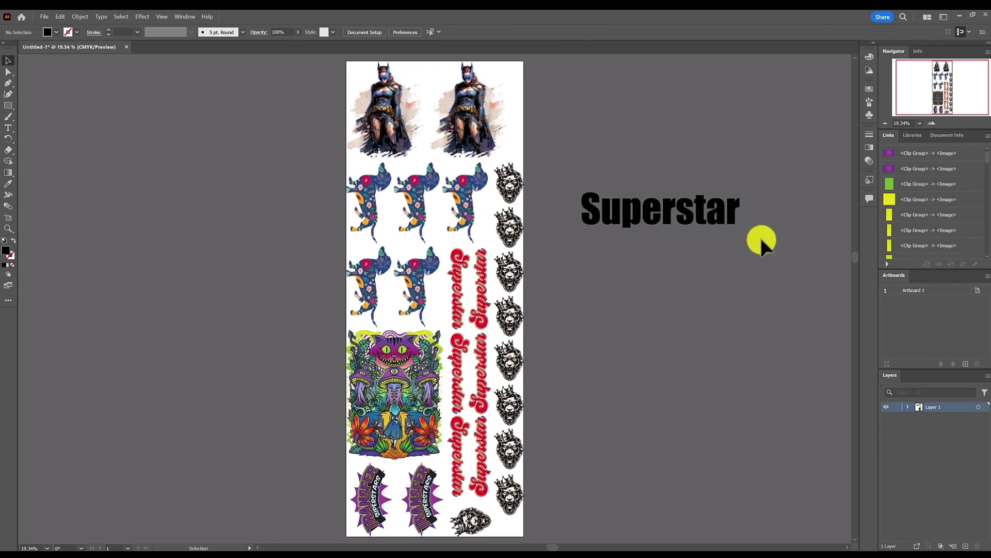
Step: Convert the Impact Superstar text to outlines with Create Outlines, and delete the outlined sample
left_click(703, 211)
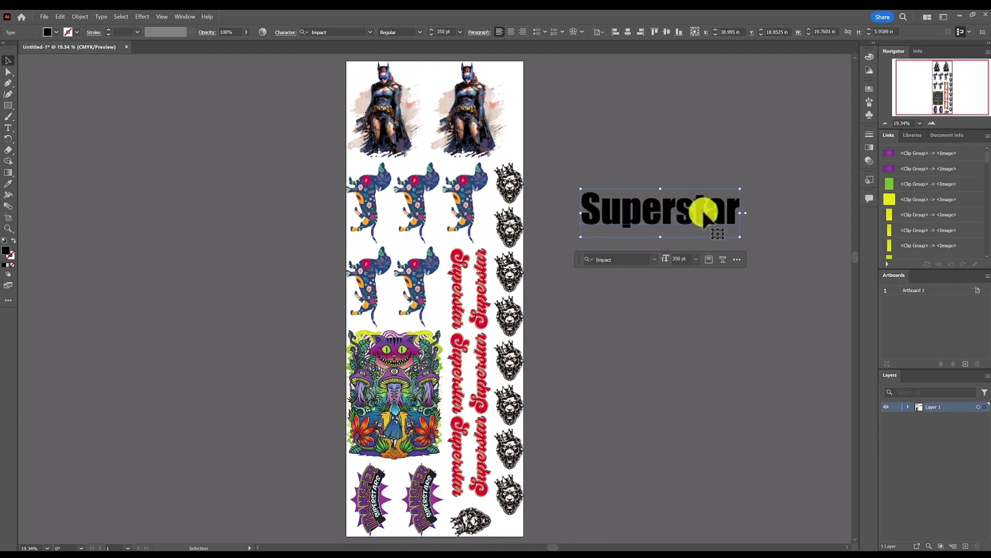
key("ctrl")
left_click(61, 16)
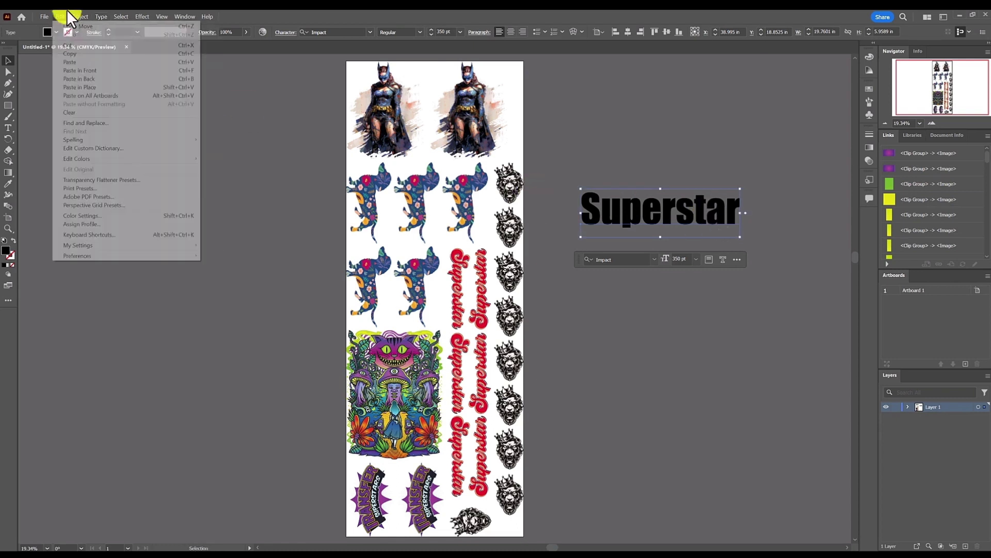
mouse_move(101, 17)
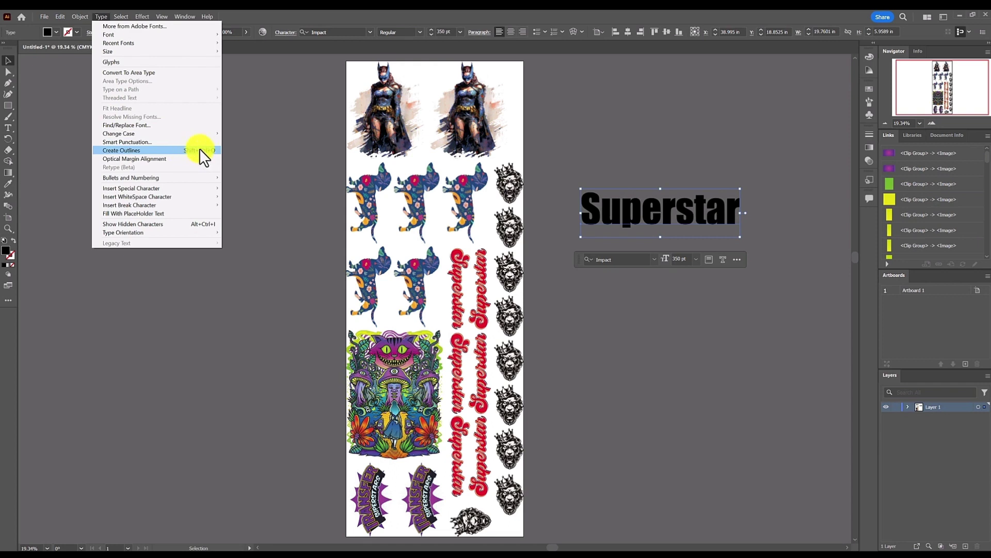
left_click(212, 152)
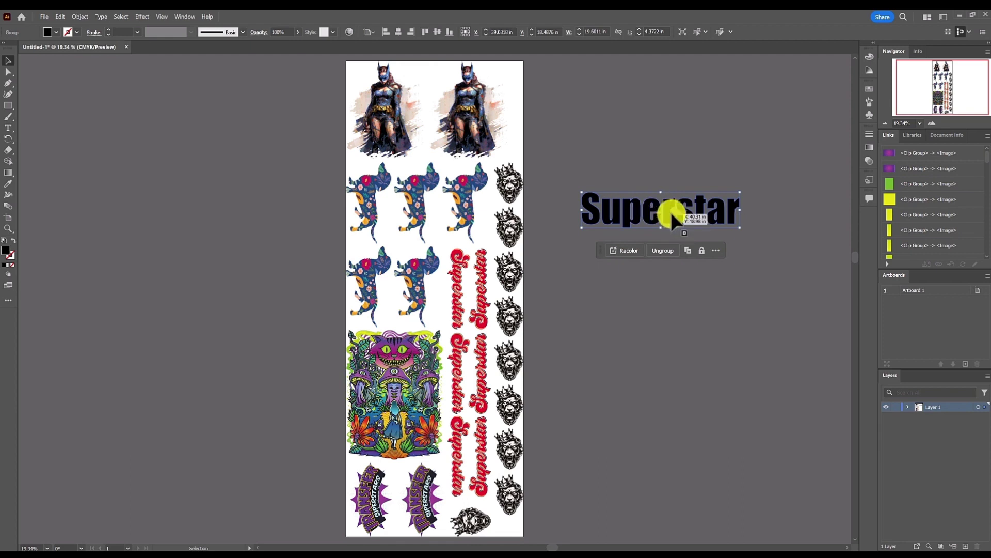
key("Delete")
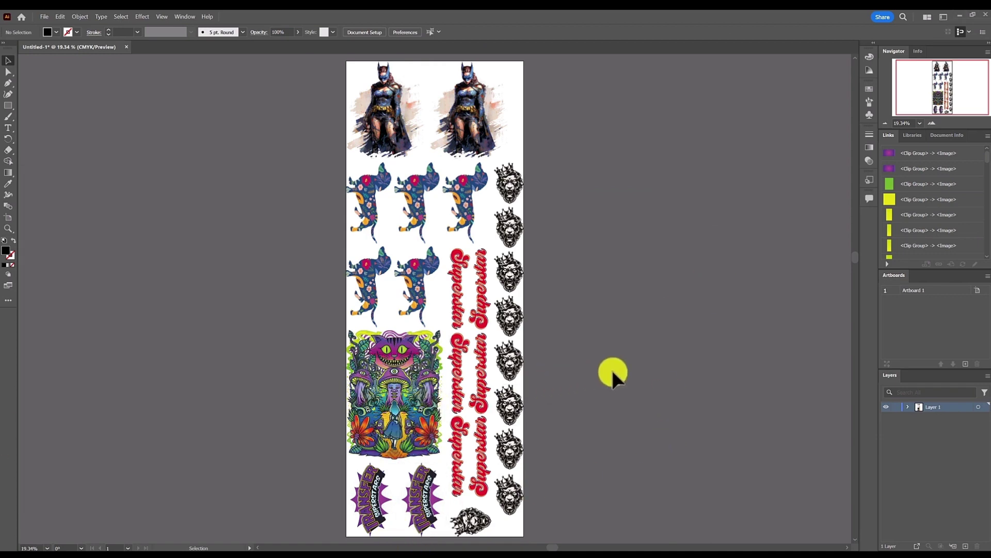
Step: Save the document on the computer in Downloads as an Adobe PDF named "2023-09-21 Gang Sheet 22x59 1pc"
left_click(44, 16)
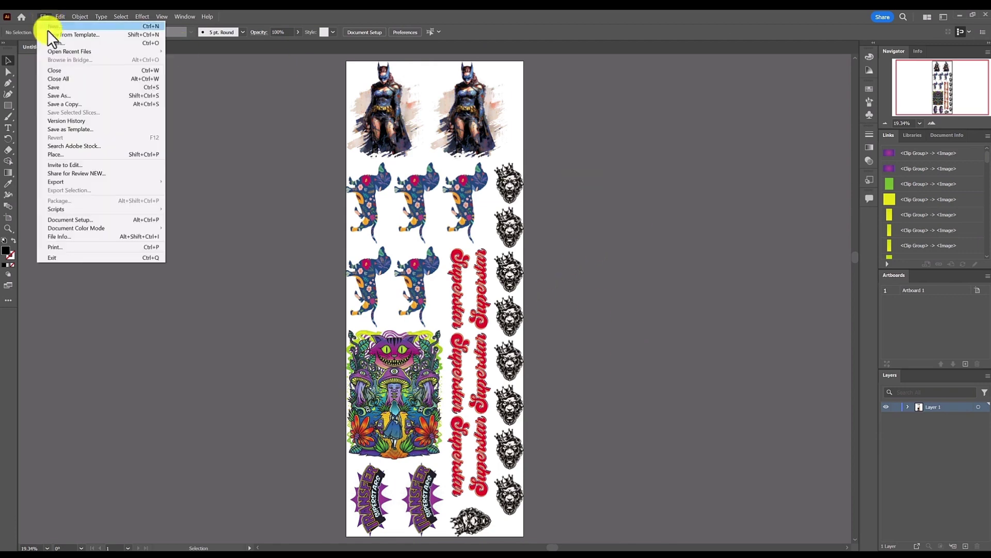
left_click(76, 95)
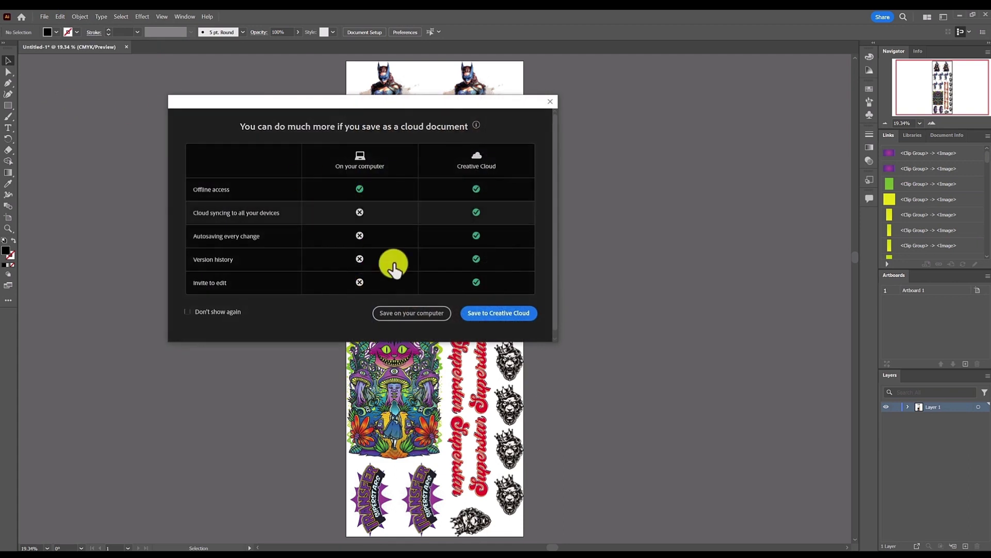
left_click(408, 312)
left_click(135, 176)
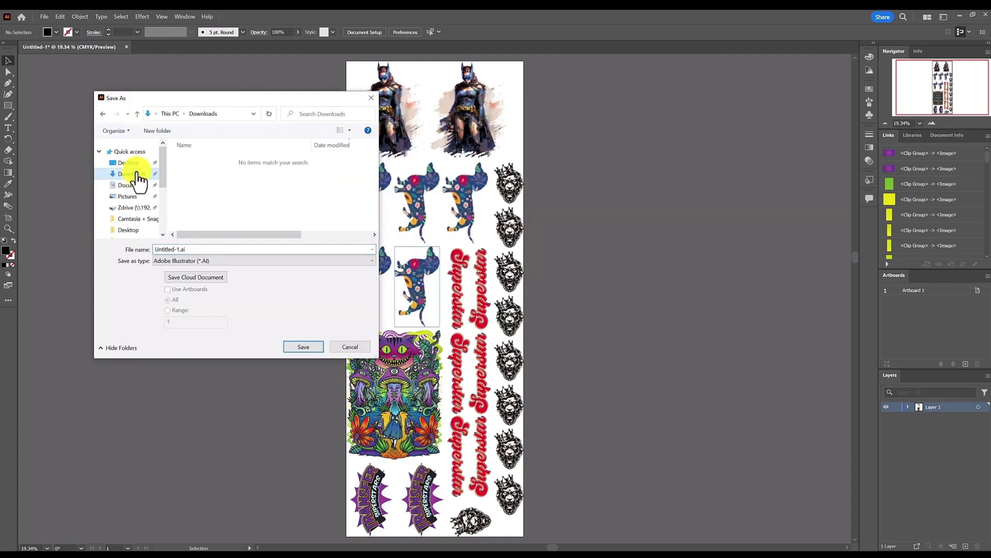
double_click(208, 250)
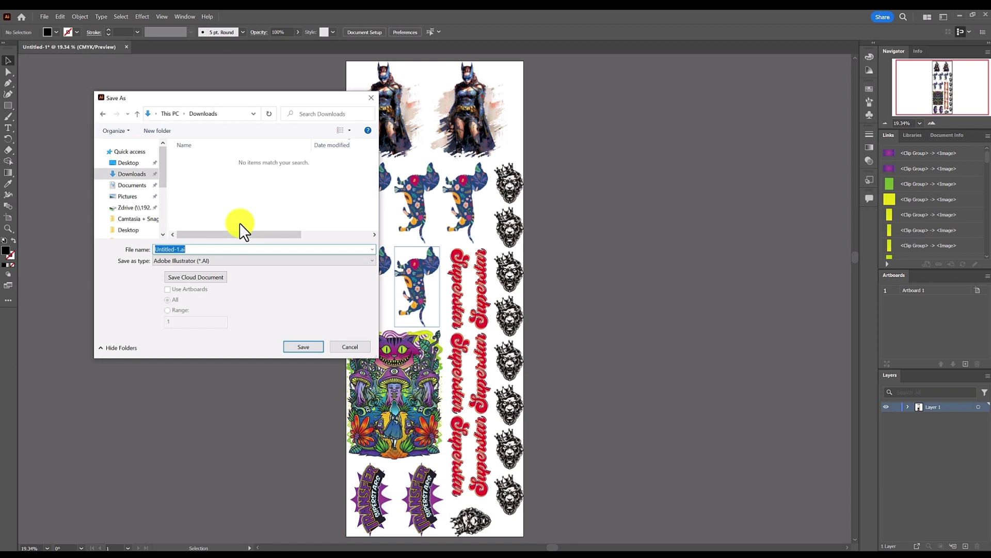
type("2023-09-21 Gang Sheet 22x59 1pc")
left_click(260, 261)
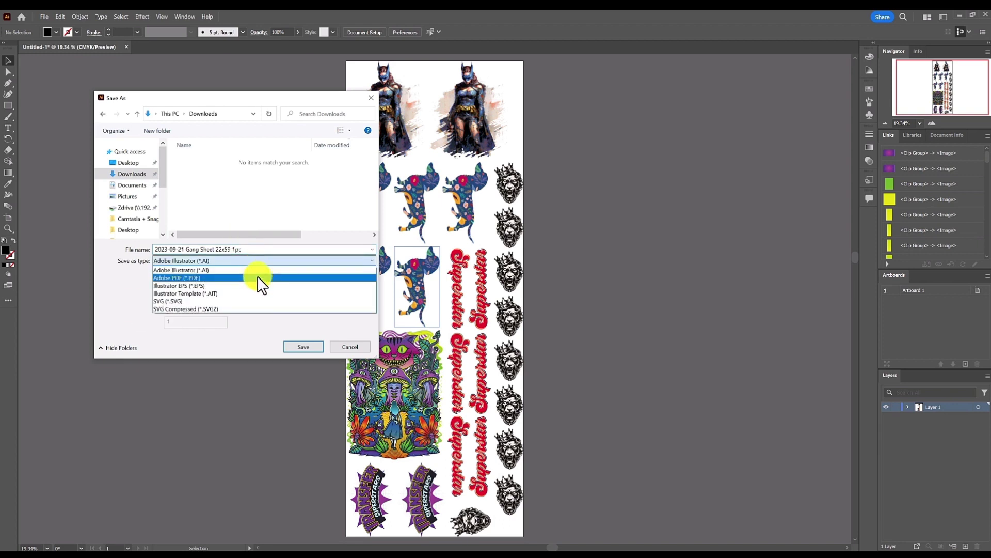
left_click(258, 277)
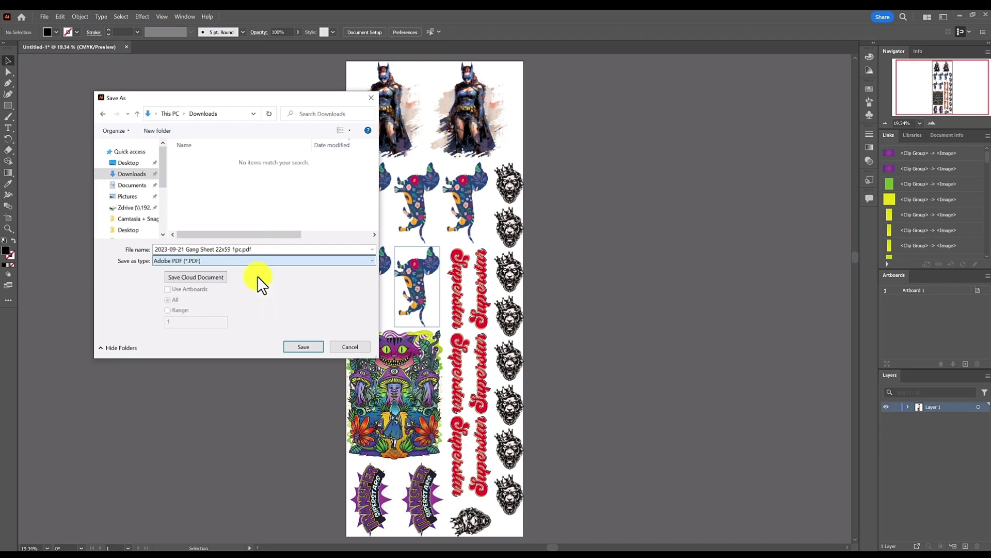
left_click(302, 344)
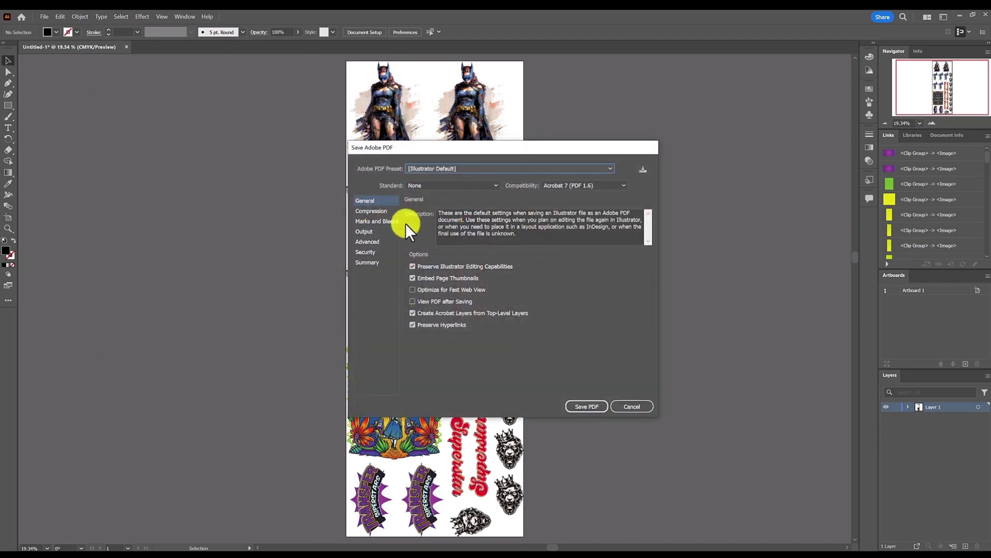
Step: Apply the [High Quality Print] Adobe PDF preset and save the PDF
left_click(445, 170)
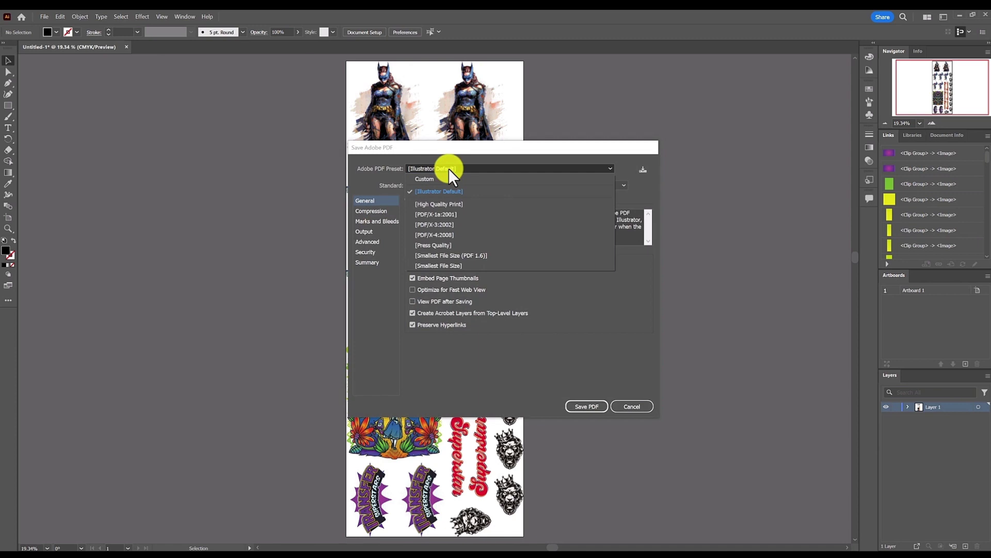
left_click(444, 207)
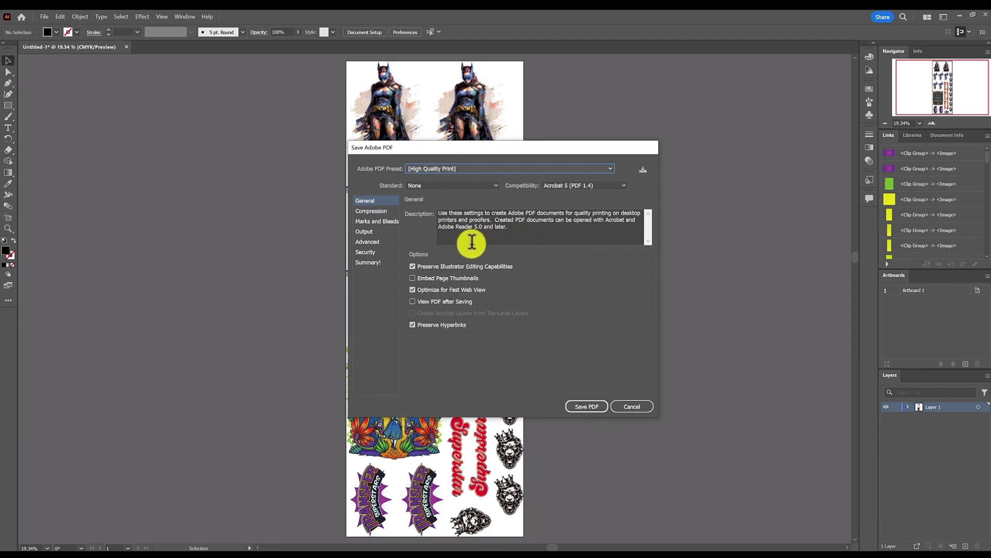
left_click(581, 407)
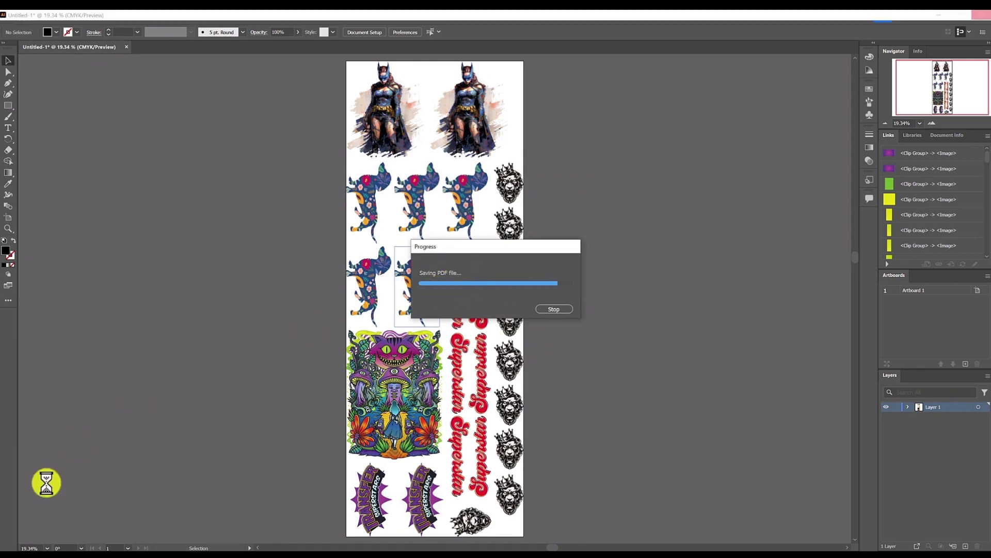
Step: Open the Downloads folder in File Explorer and place its window beside the gang sheet
left_click(9, 551)
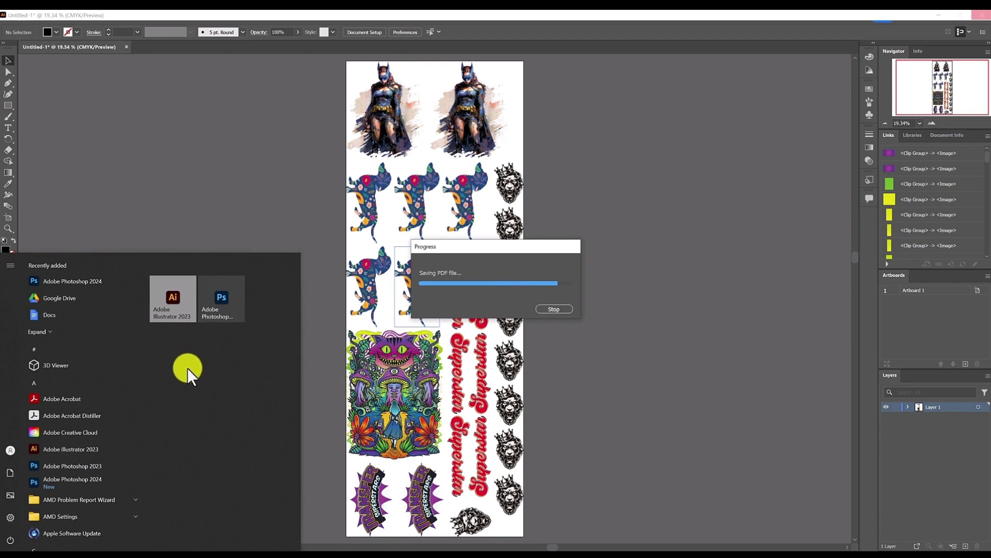
type("downloads")
left_click(89, 319)
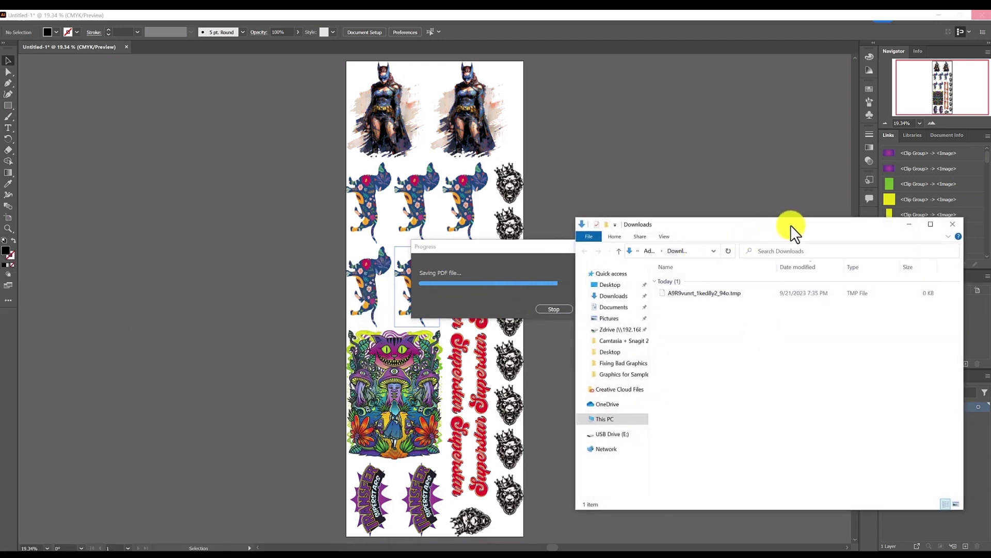
left_click_drag(791, 225, 815, 221)
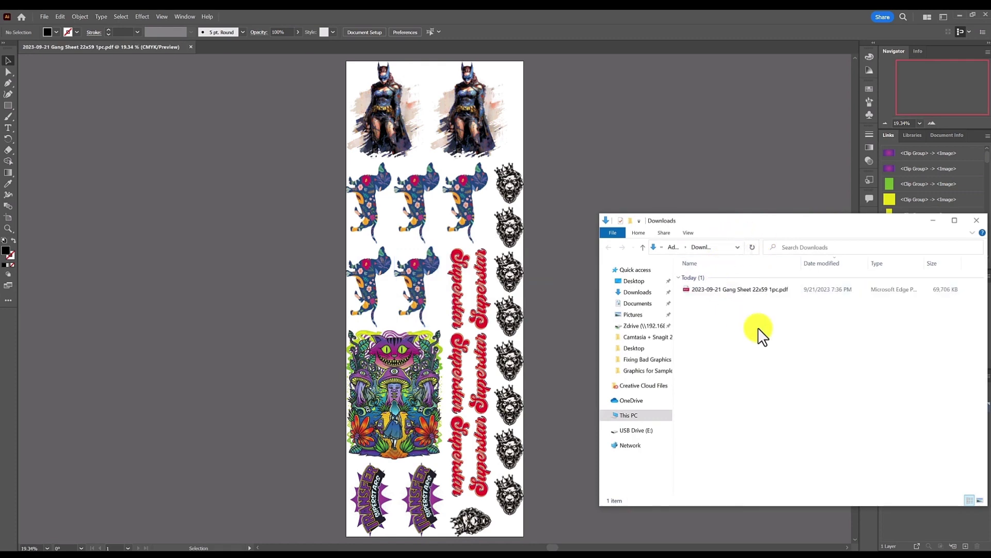
Step: Open the saved gang sheet PDF in Adobe Acrobat, set as the default app for .pdf files, and inspect the artwork before closing it
left_click(747, 289)
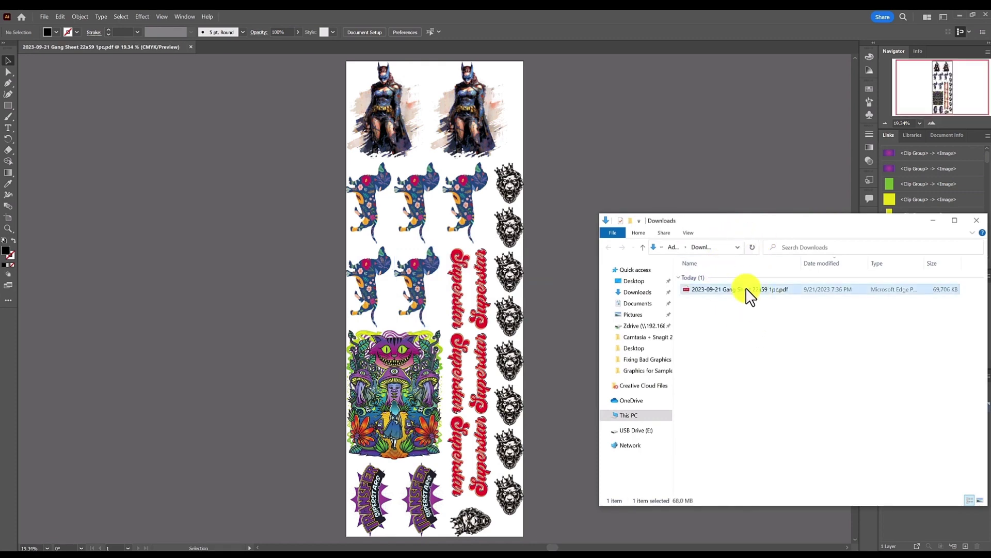
double_click(748, 290)
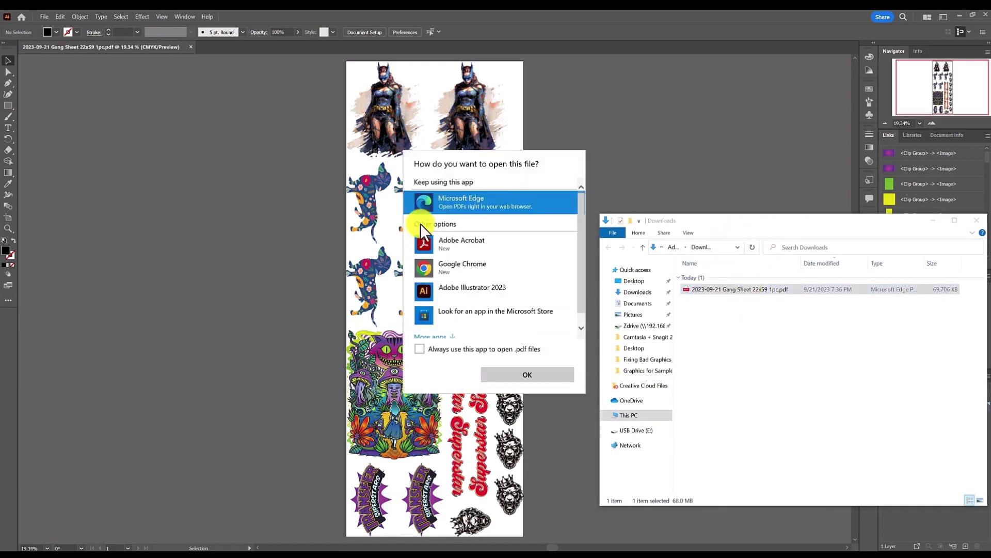
left_click(485, 252)
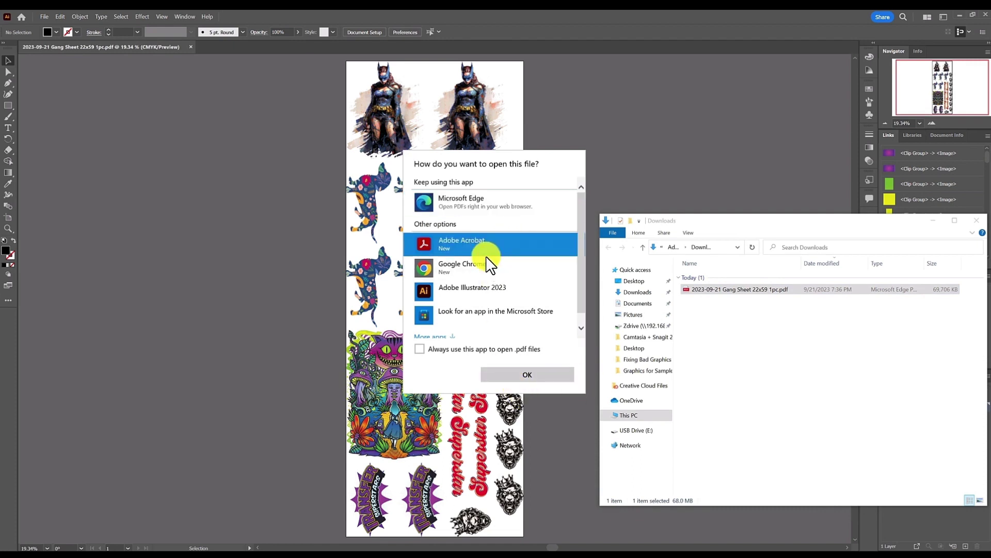
left_click(476, 348)
left_click(549, 372)
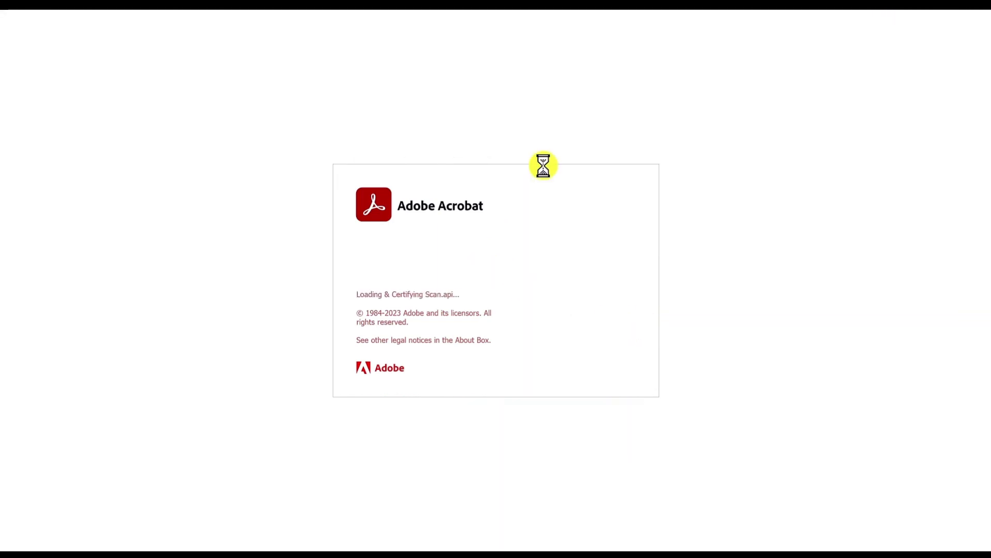
left_click_drag(967, 104, 986, 321)
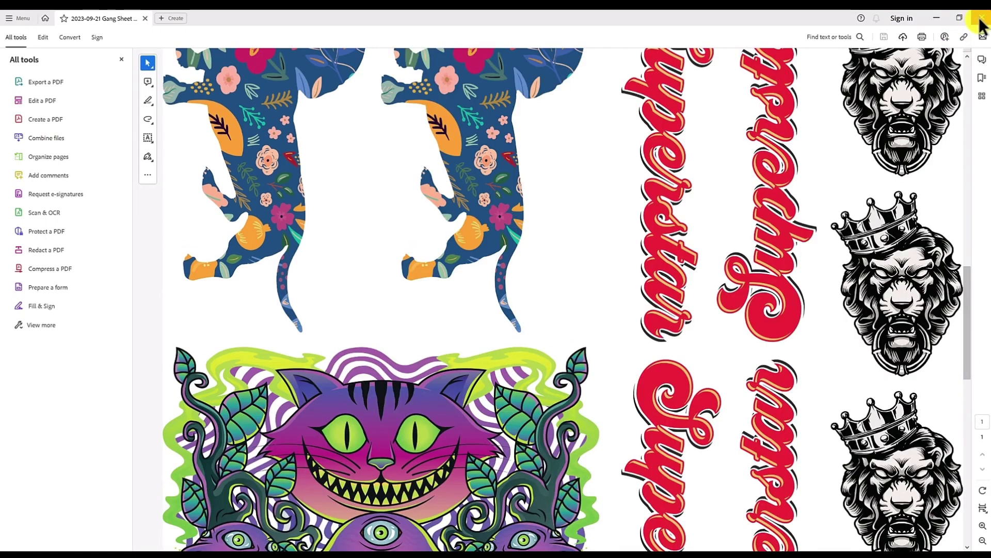
left_click(982, 18)
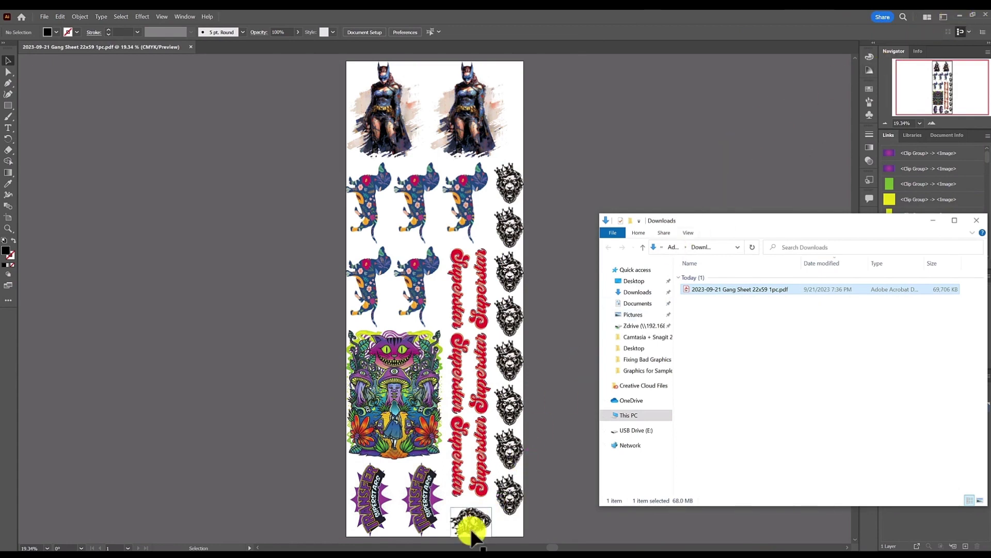
Step: Move "2023-09-21 Gang Sheet 22x59 1pc.pdf" from Downloads into the gang sheet folder and widen that folder's Name column
left_click(723, 325)
left_click(752, 294)
key("ctrl+x")
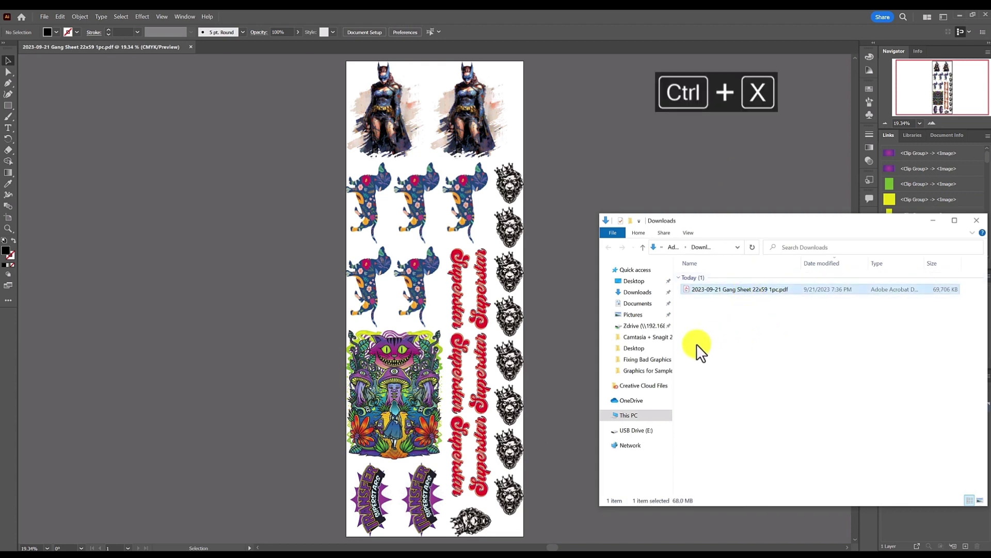
left_click(426, 555)
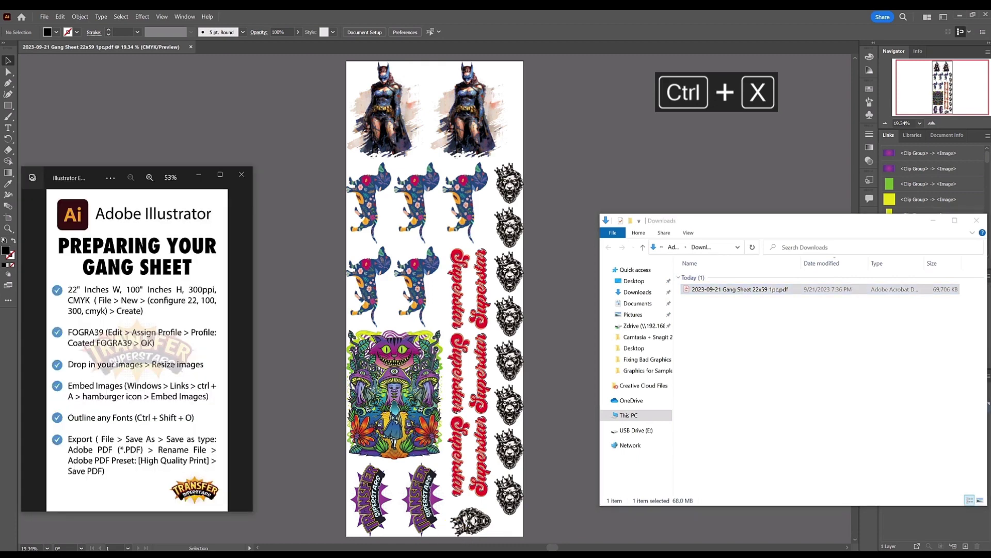
left_click(403, 555)
key("ctrl+v")
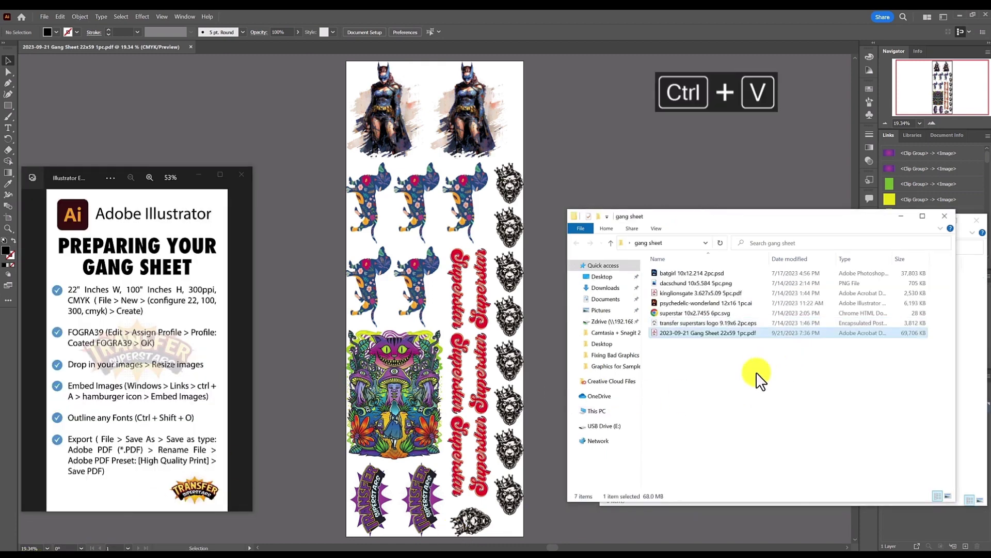
left_click(737, 380)
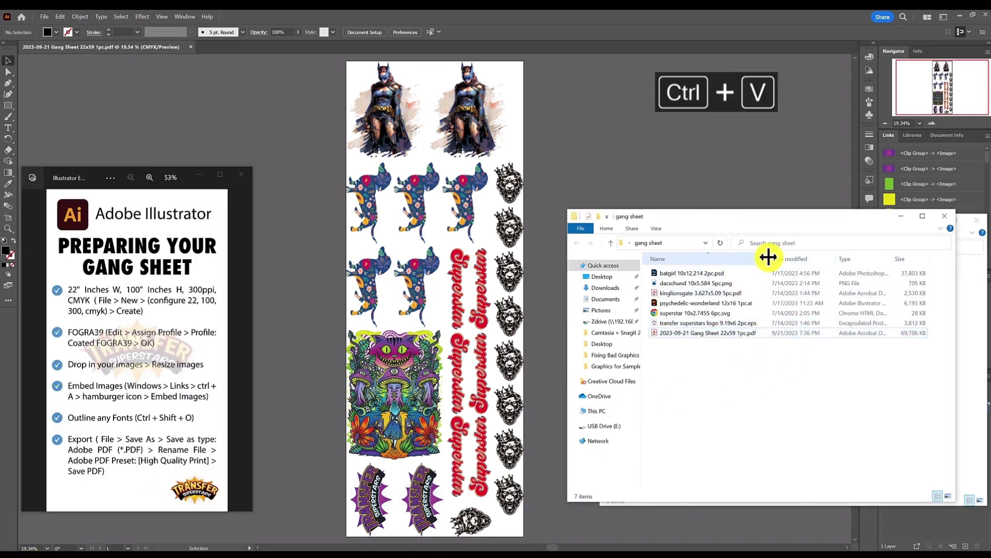
left_click_drag(768, 257, 824, 257)
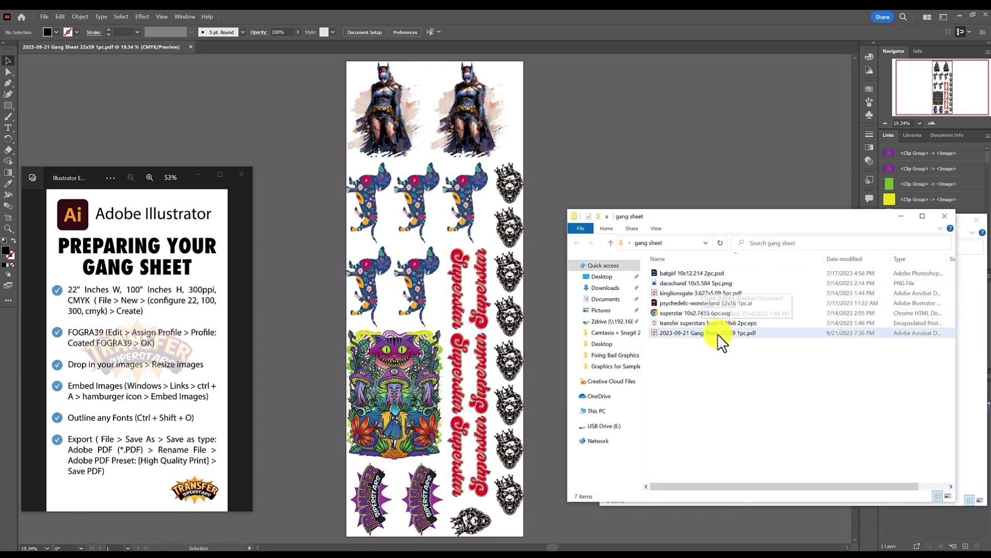
Step: Switch to Google Chrome with the Transfer Superstars profile and open the order page on transfersuperstars.com
left_click(189, 554)
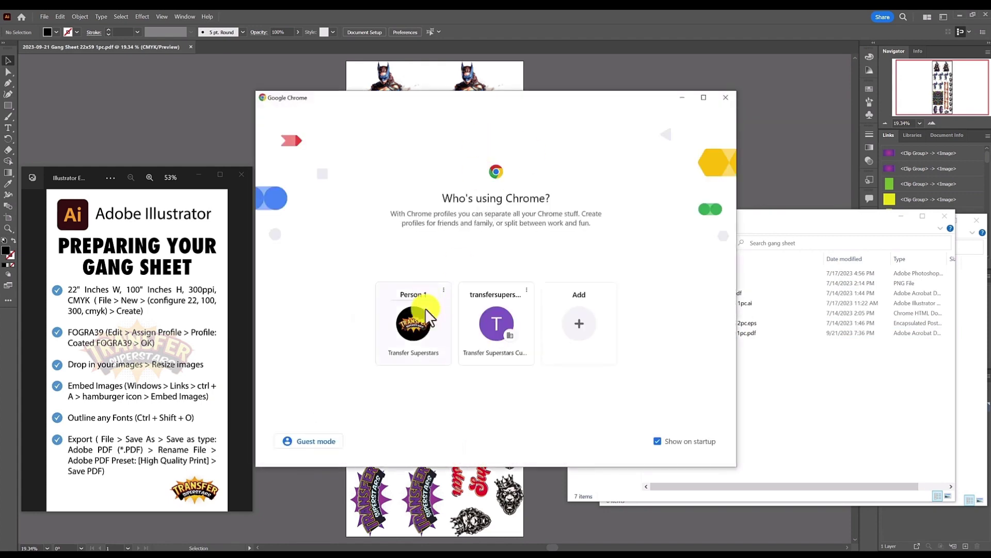
left_click(426, 309)
type("transfer")
key("Return")
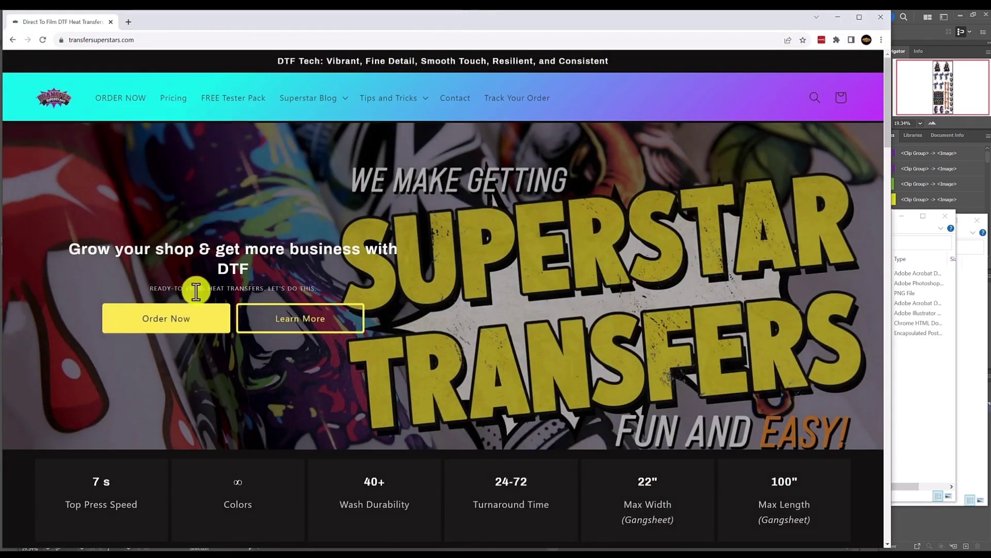
left_click(173, 321)
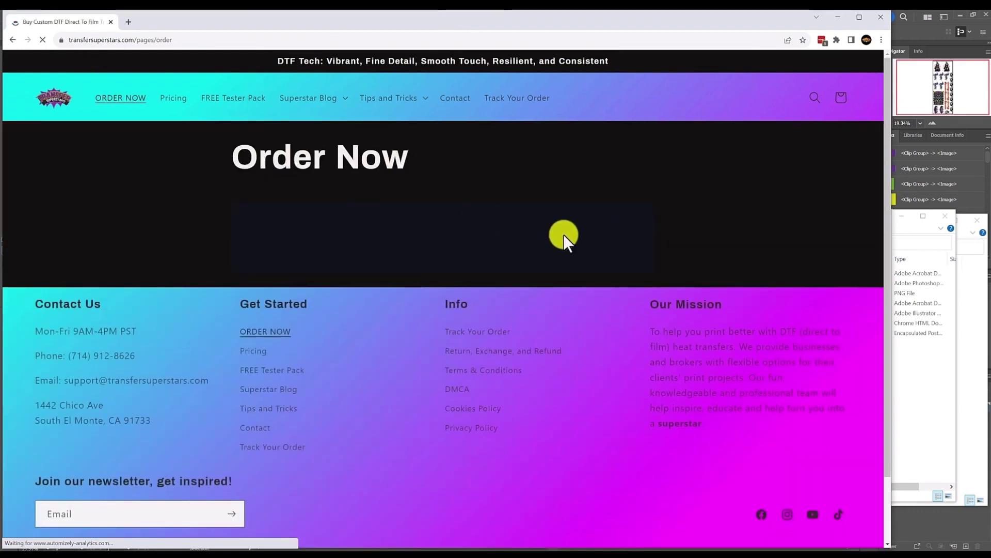
Step: Upload the gang sheet PDF from the gang sheet folder to the DTF order form
scroll(746, 299, "down", 5)
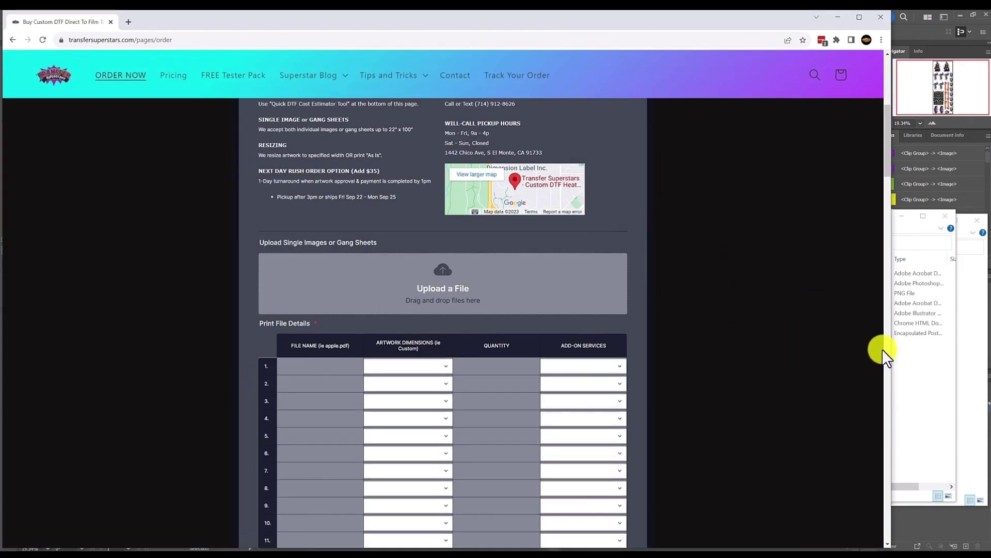
left_click(899, 362)
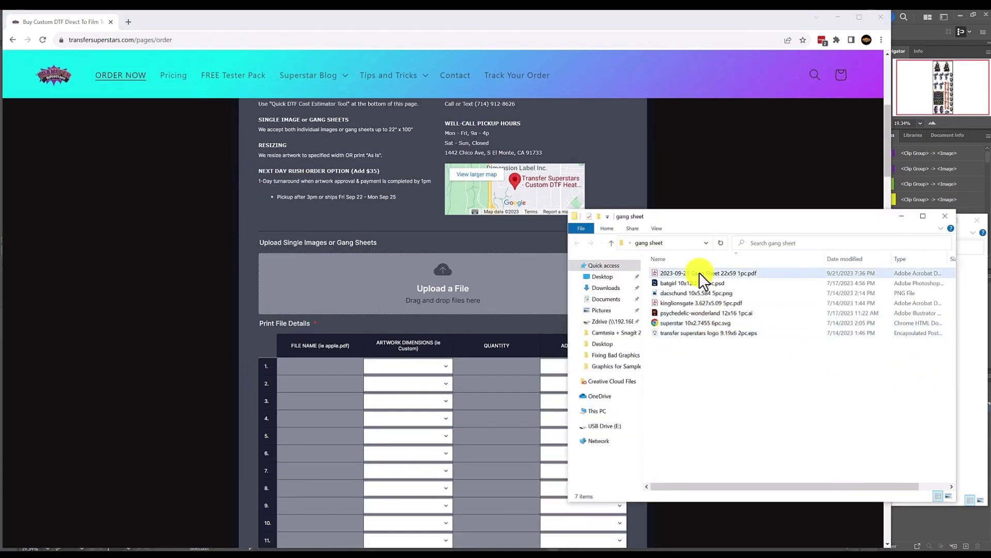
left_click_drag(699, 272, 422, 290)
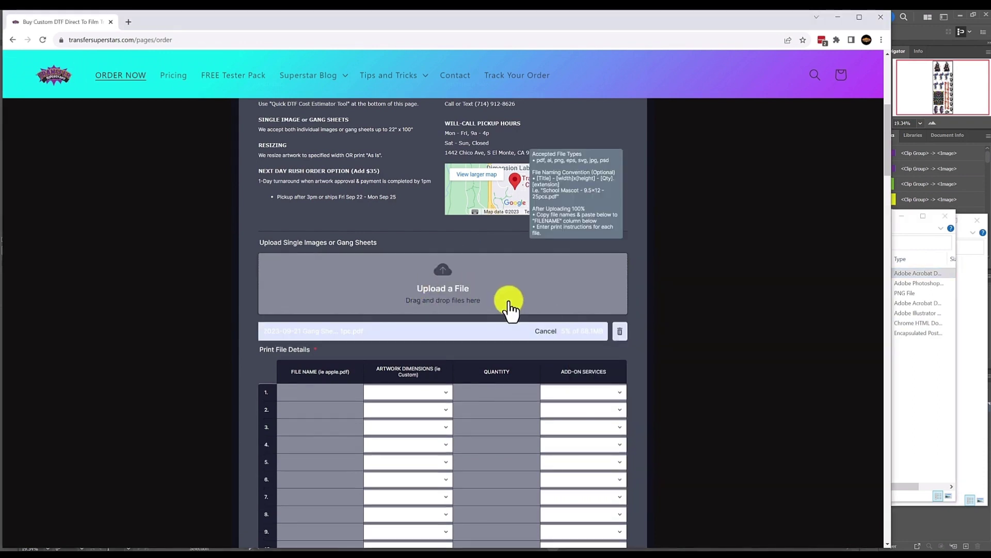
left_click_drag(264, 331, 309, 336)
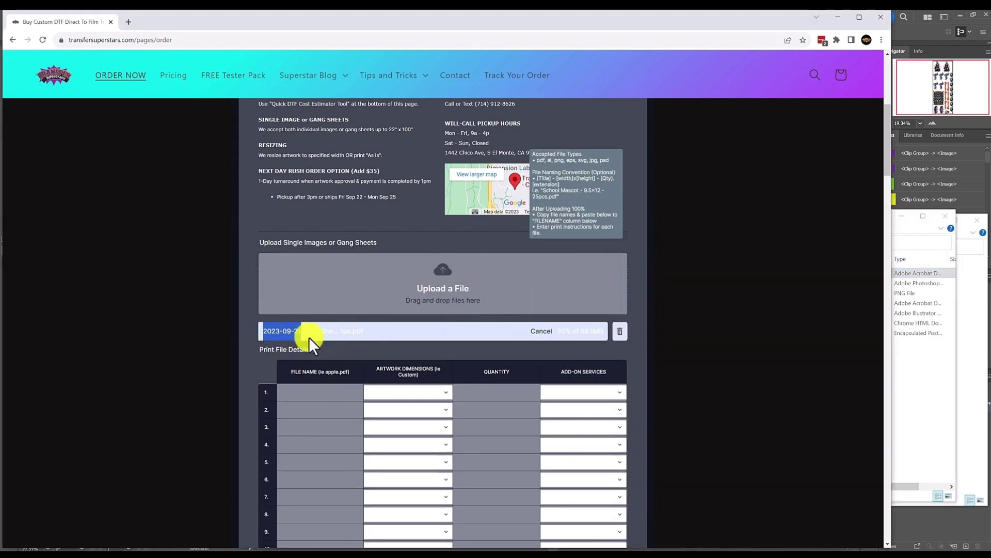
Step: Copy the PDF's full file name, including its extension, from File Explorer into row 1 of the print file details
left_click(936, 372)
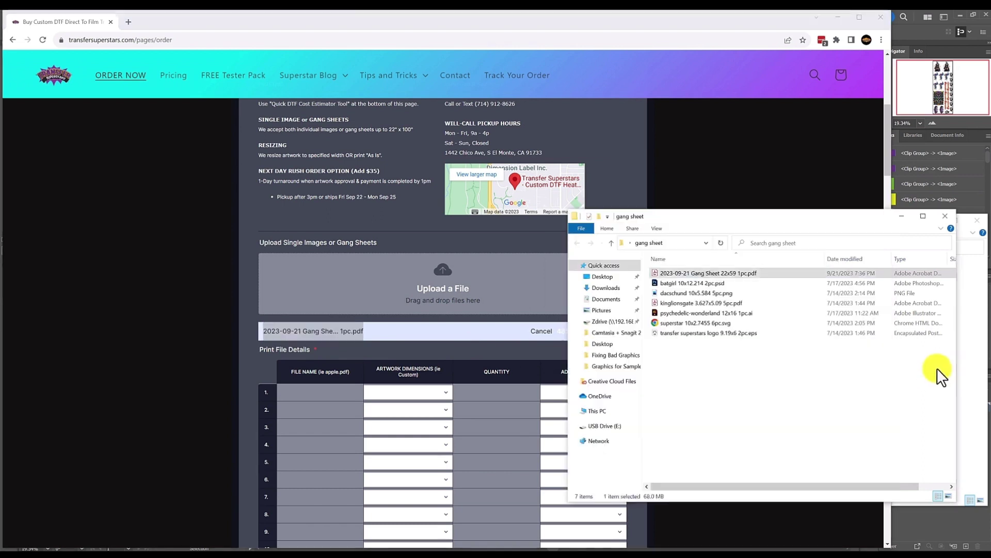
left_click(689, 273)
left_click(693, 271)
key("ctrl+a")
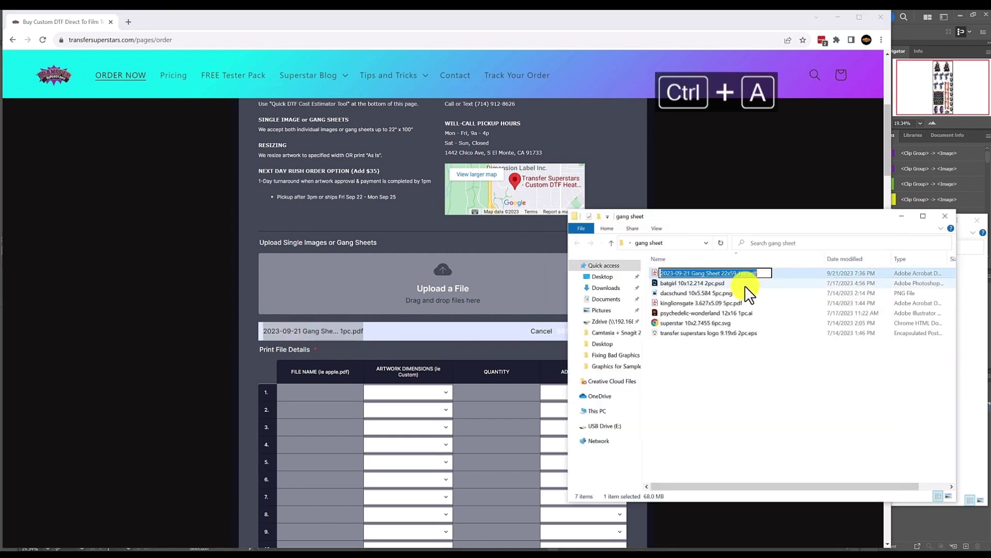
key("ctrl+c")
left_click(343, 393)
key("ctrl+v")
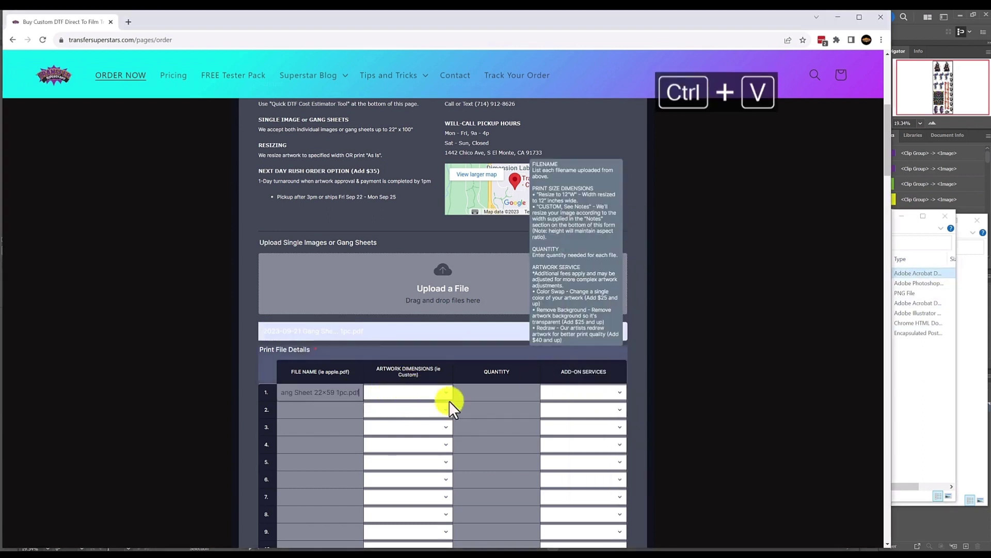
triple_click(304, 394)
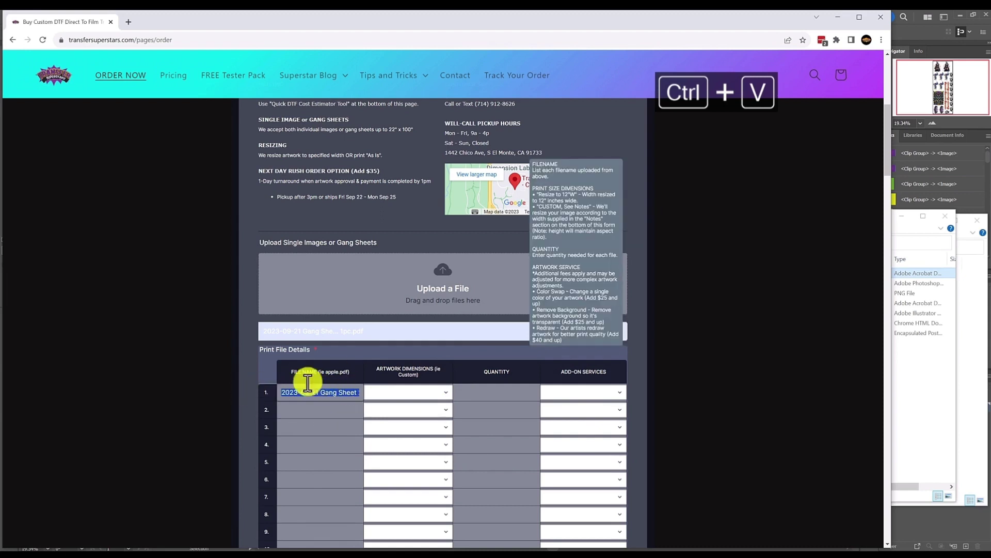
Step: Set the artwork dimensions in row 1 to the CUSTOM option that specifies filenames and sizes in the notes
left_click(436, 392)
left_click_drag(487, 417, 492, 445)
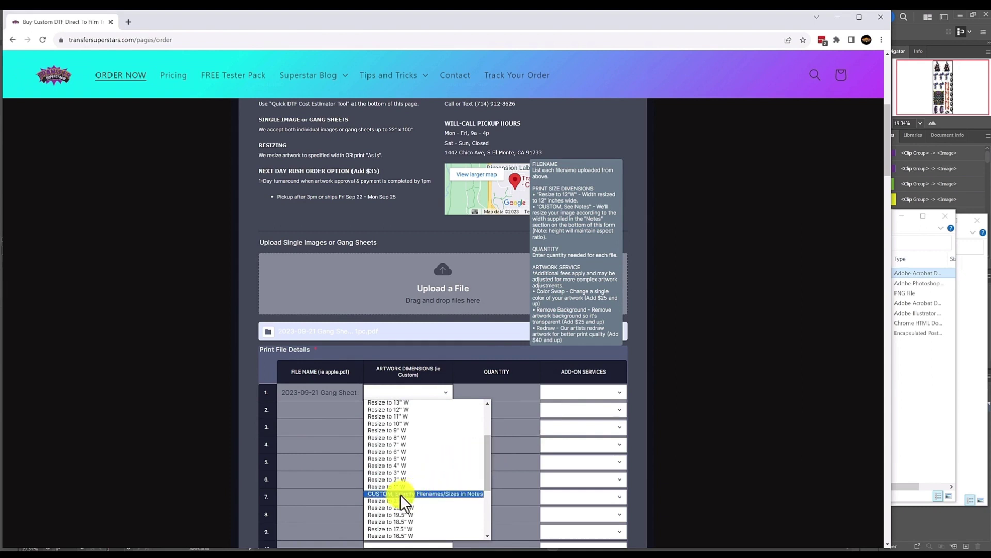
left_click(414, 493)
Step: Set the quantity in row 1 to 1 and its add-on service to "I Don't Need This"
left_click(488, 393)
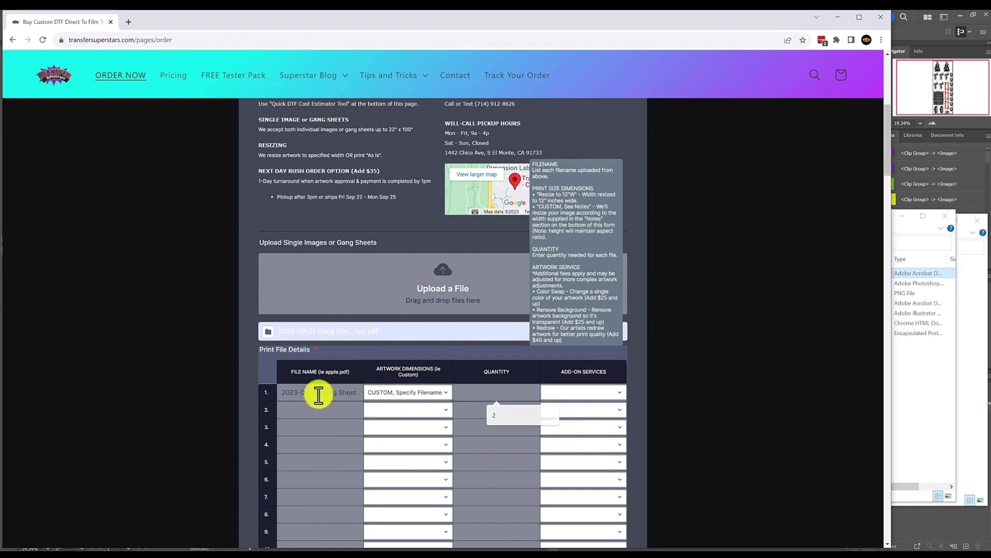
left_click_drag(321, 394, 392, 405)
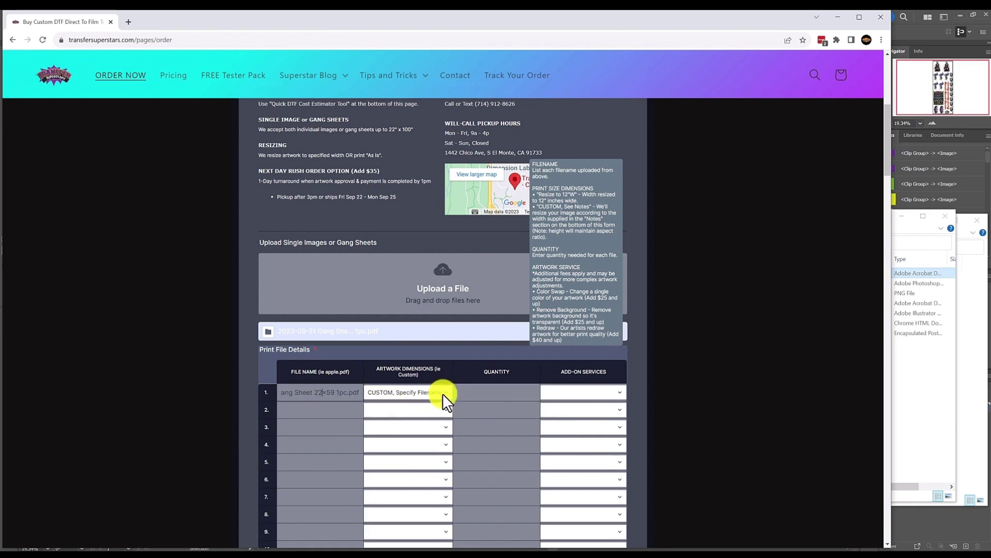
left_click(495, 398)
type("1")
left_click(618, 394)
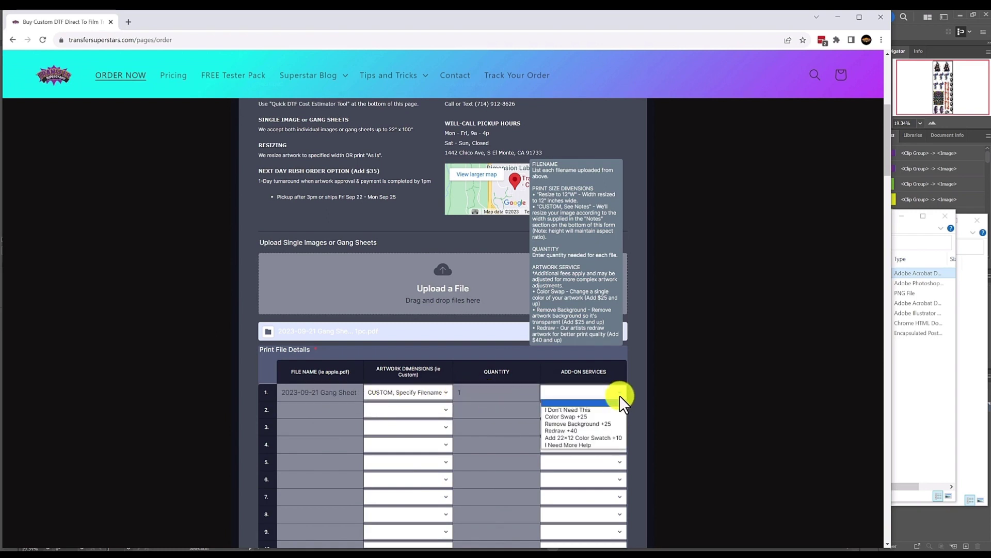
left_click(619, 409)
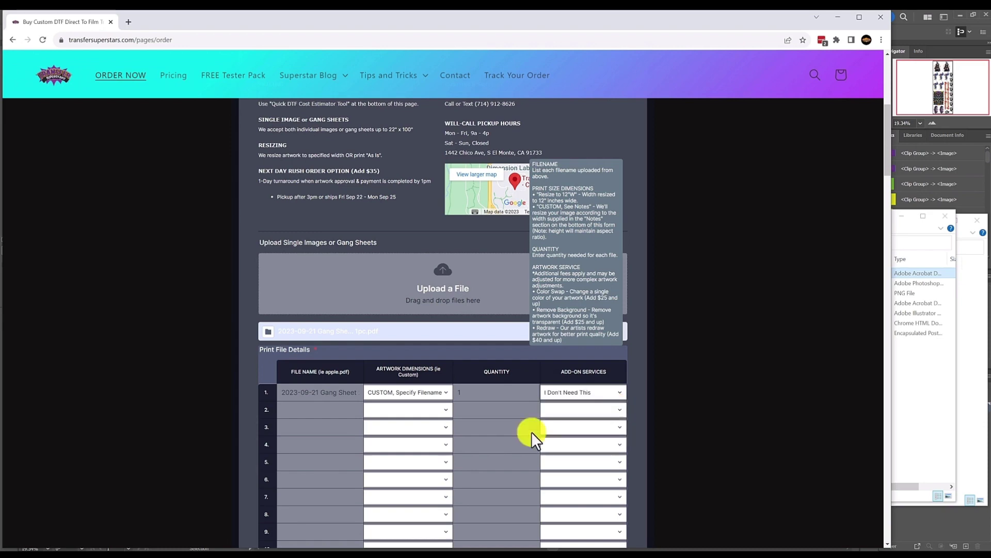
Step: Enter the special instructions note: print "as is", this is a gang sheet
scroll(641, 418, "down", 1)
scroll(640, 419, "down", 3)
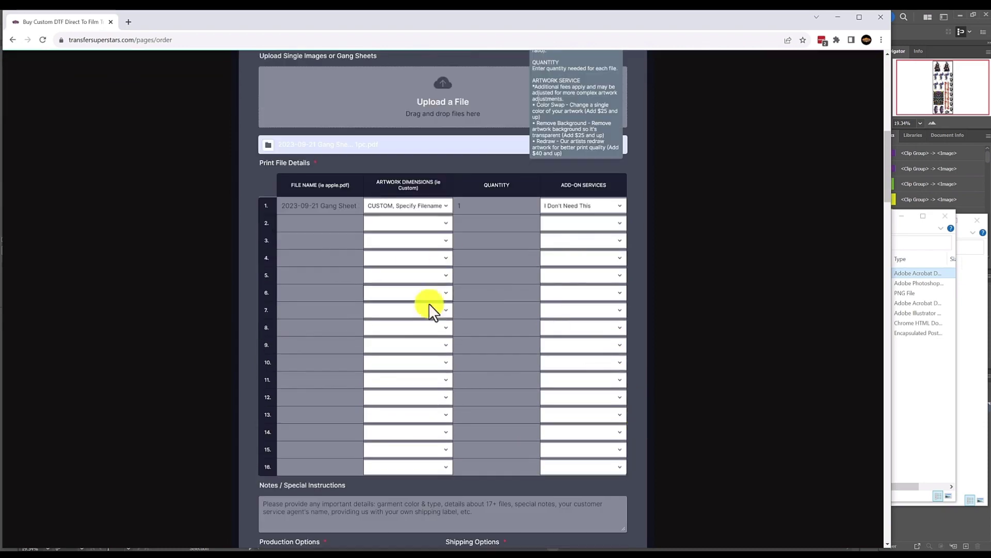
scroll(568, 310, "down", 4)
left_click(438, 316)
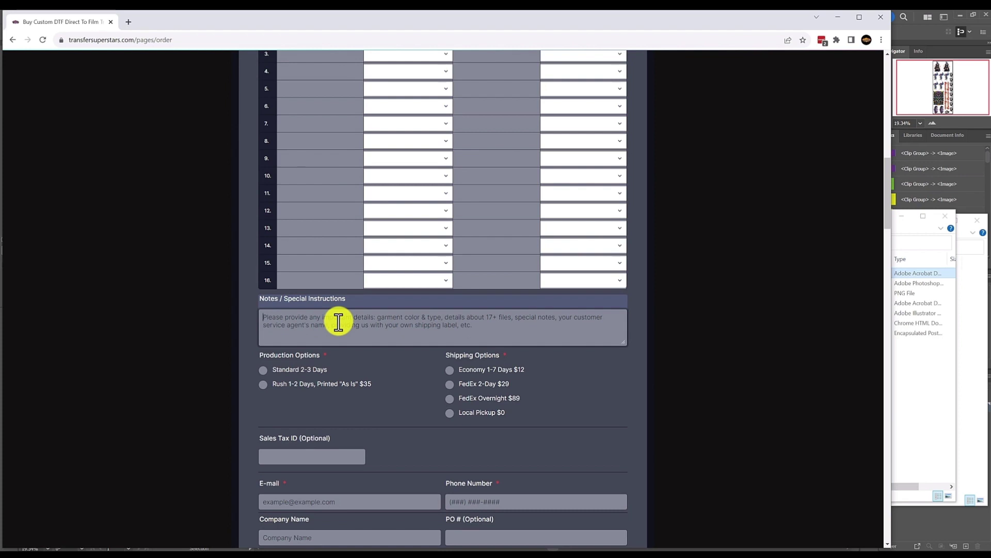
type("print \"as is\", this is a gang sheet")
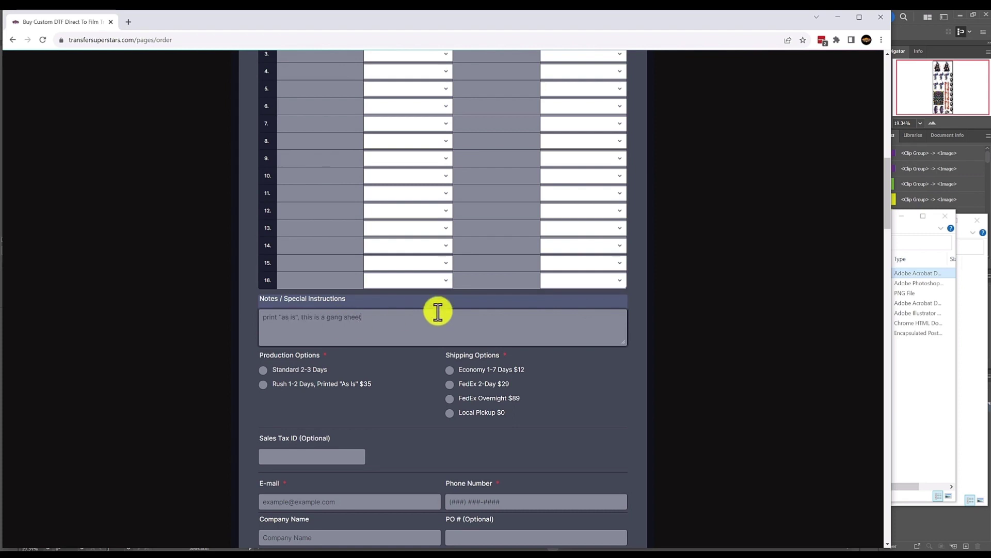
Step: Close the browser, the gang sheet checklist and the File Explorer windows to return to the Illustrator artwork
scroll(669, 287, "up", 15)
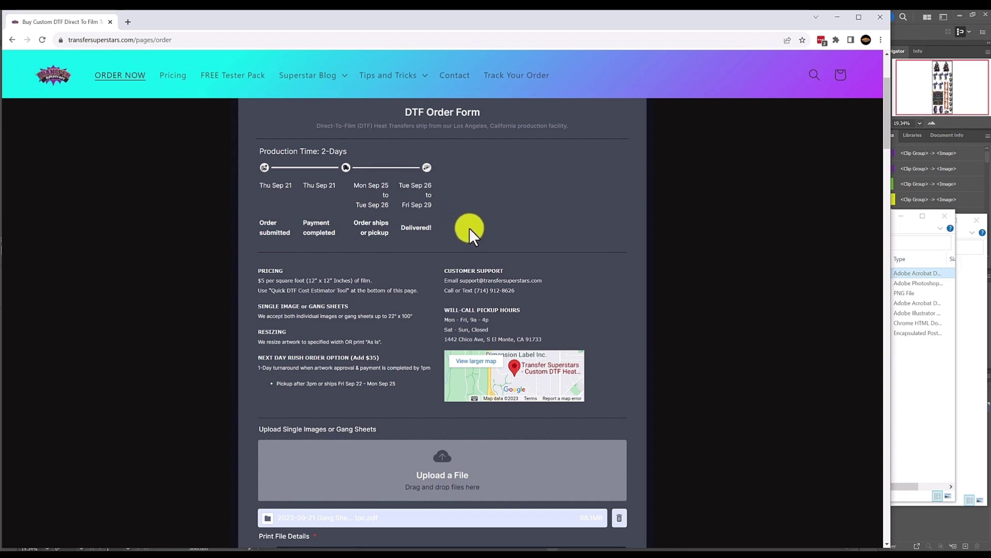
left_click(880, 17)
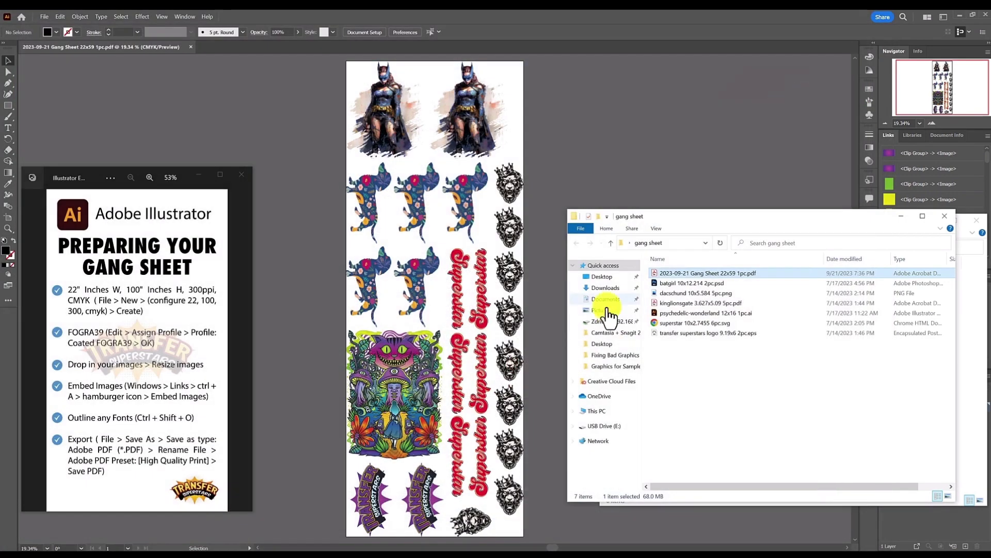
left_click(241, 174)
left_click_drag(872, 216, 381, 196)
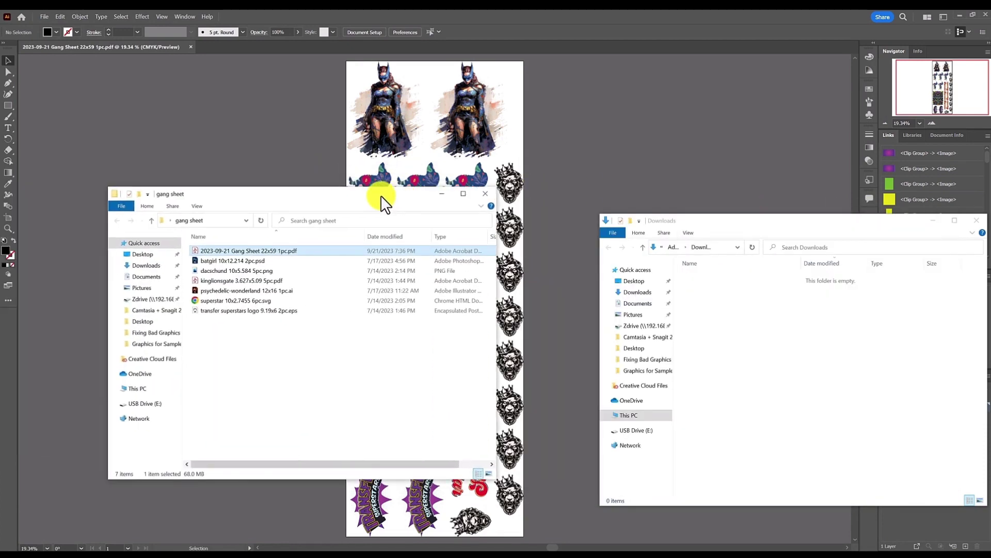
left_click(485, 52)
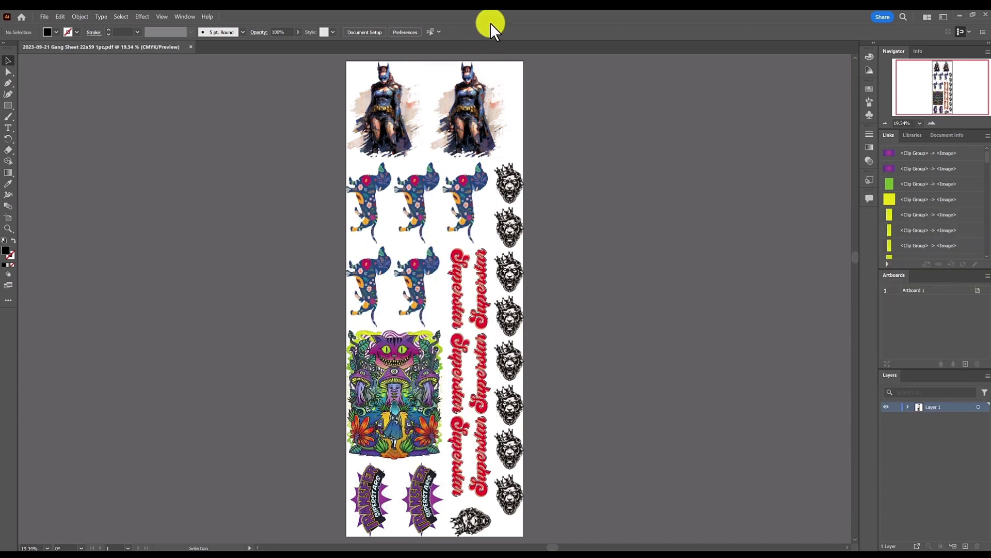